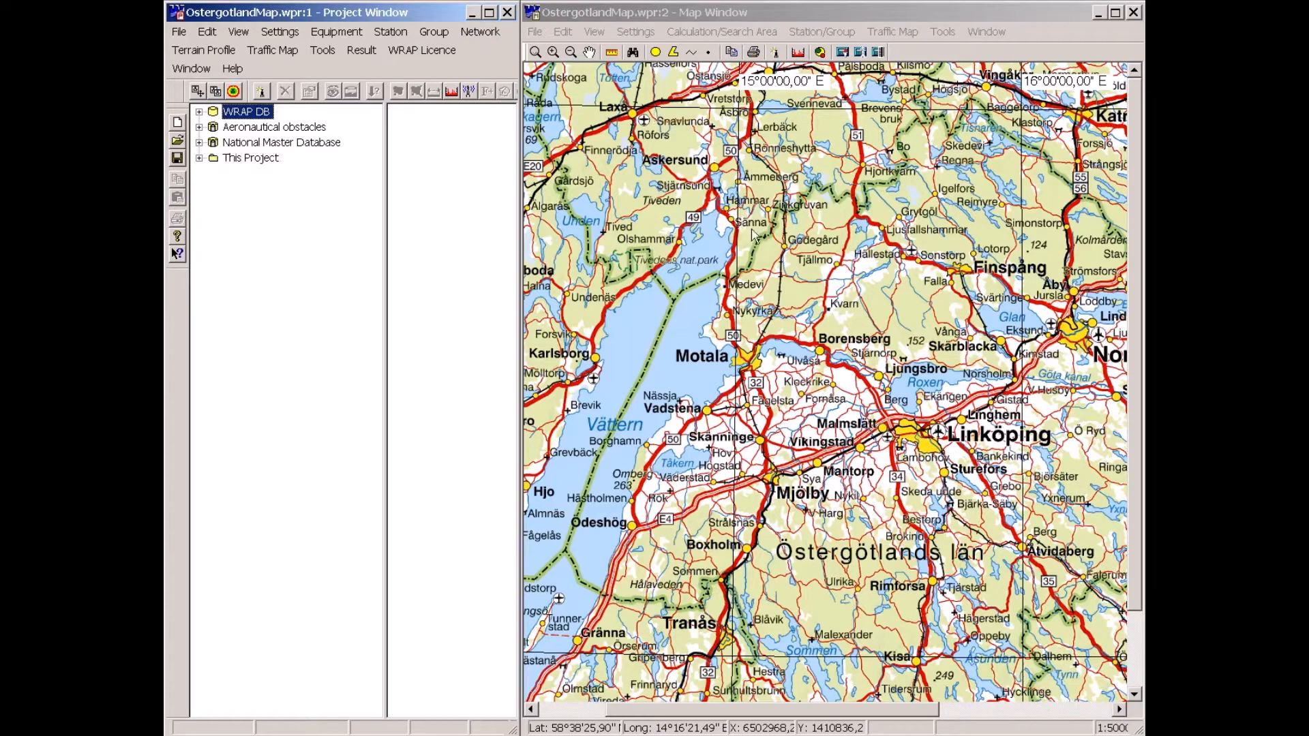
Place a new multipoint station at this map position from the WiMAX 4-sector template and name it Base 1.
{"action": "right_click", "coordinate": [792, 424]}
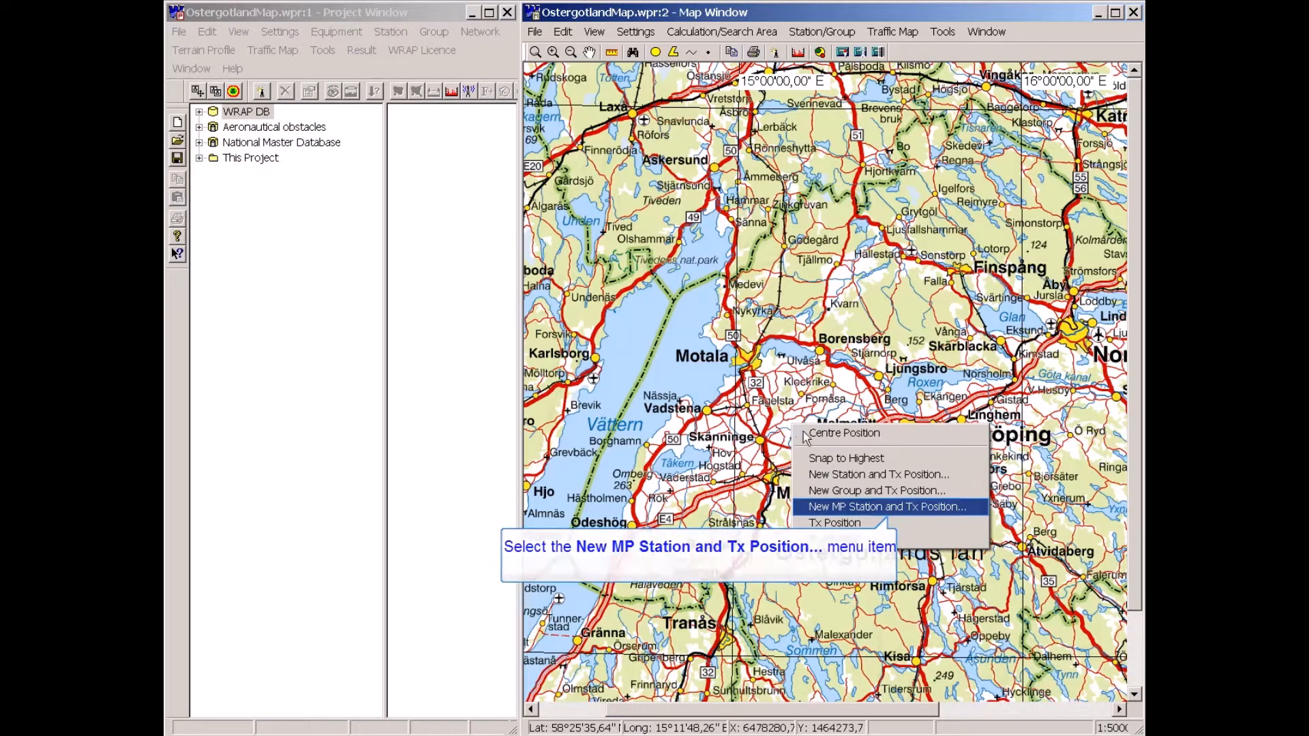
{"action": "left_click", "coordinate": [817, 514]}
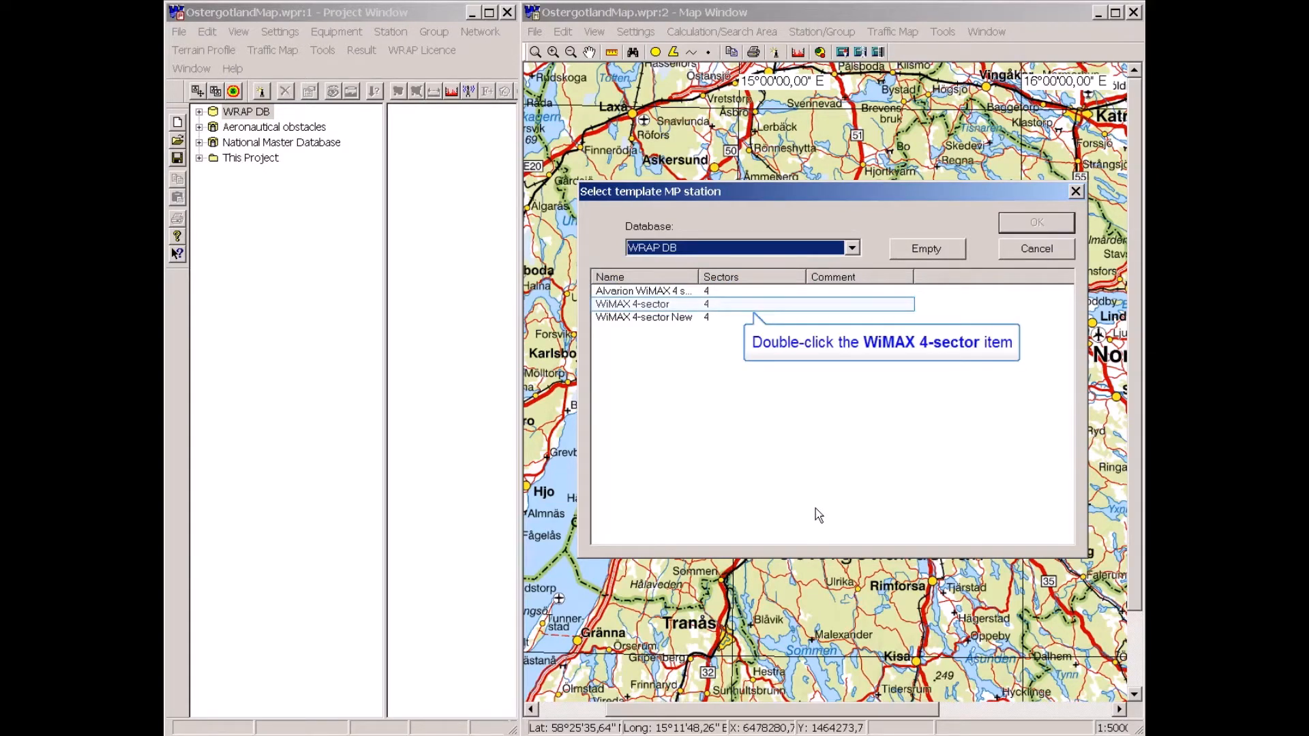
{"action": "double_click", "coordinate": [627, 305]}
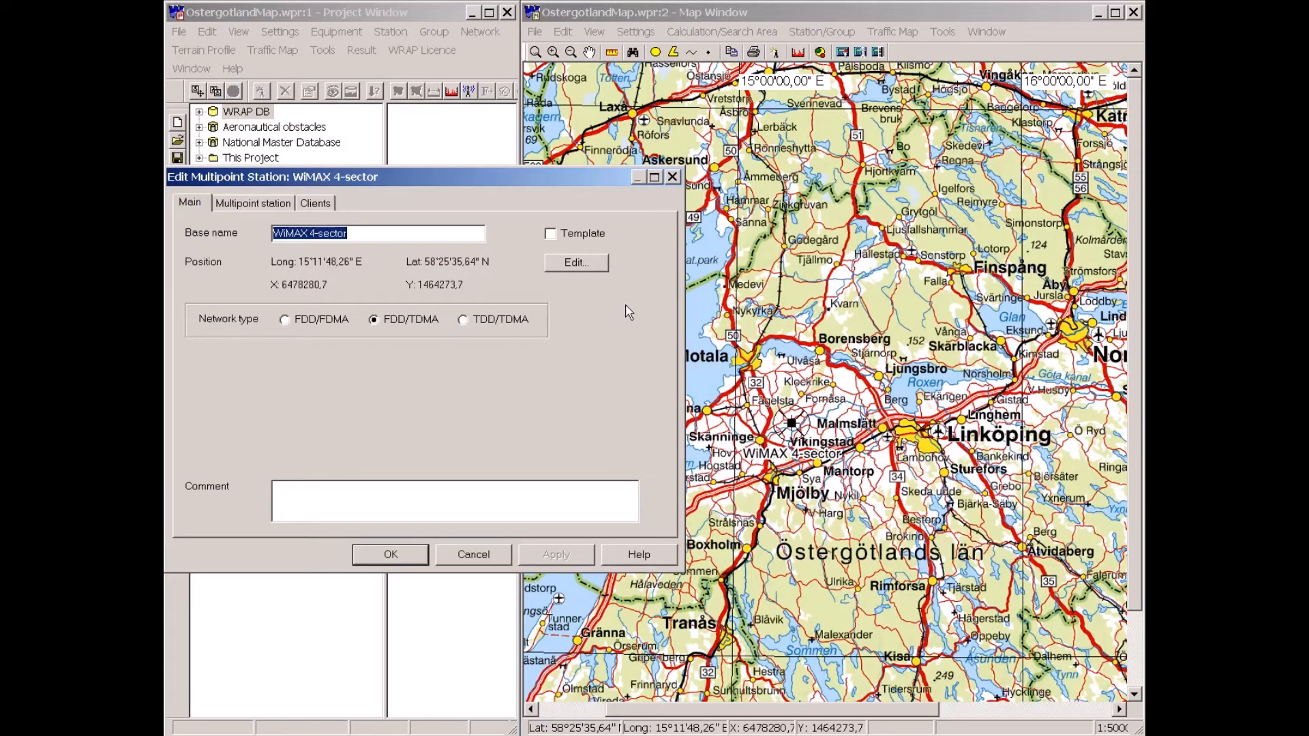
{"action": "type", "text": "Bas"}
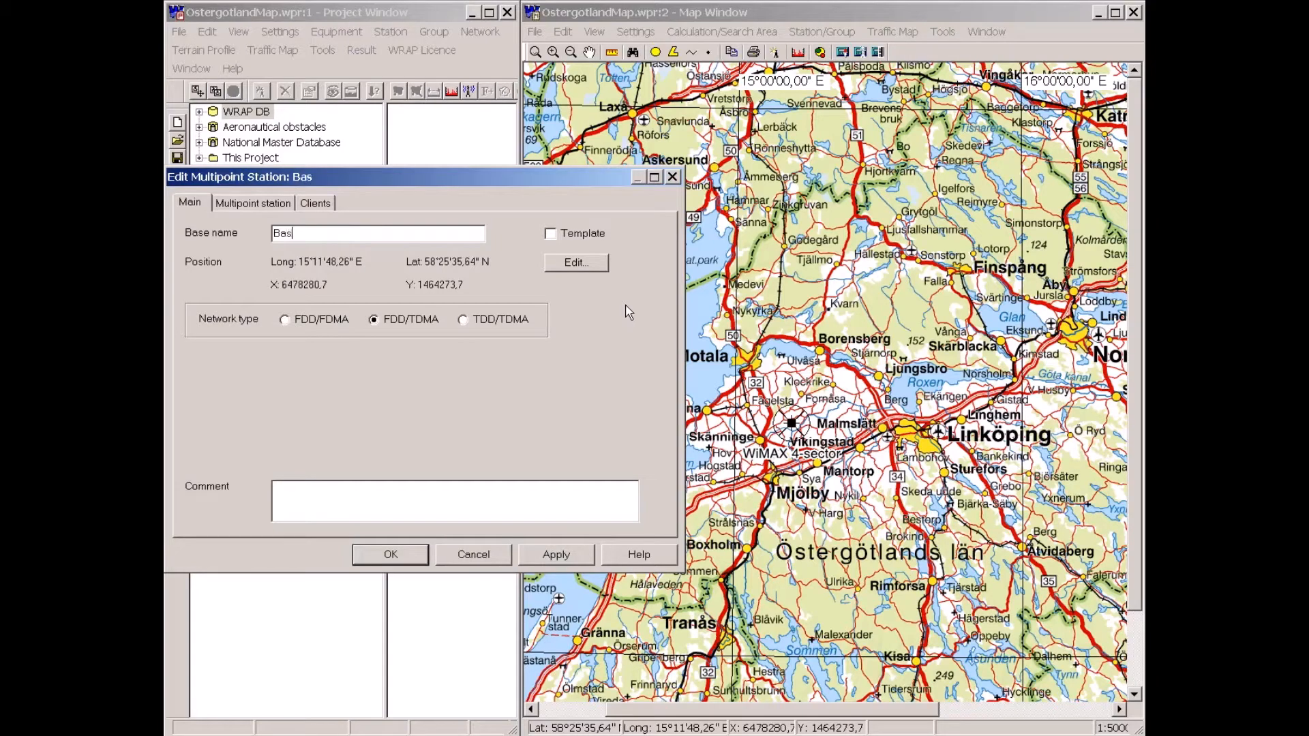
{"action": "type", "text": "e 1"}
{"action": "key", "text": "Return"}
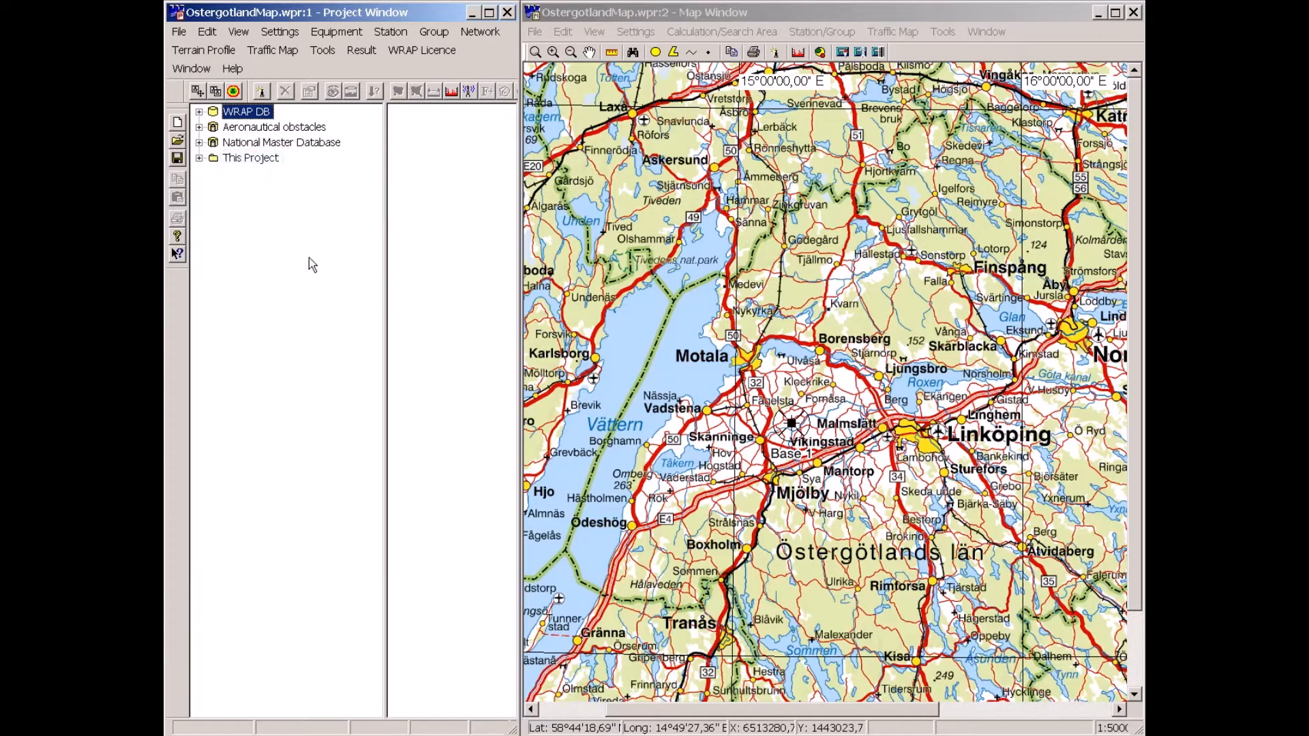
Select Base 1 under MP Stations in Project and start a coverage calculation with Single Station Calculations enabled.
{"action": "double_click", "coordinate": [236, 159]}
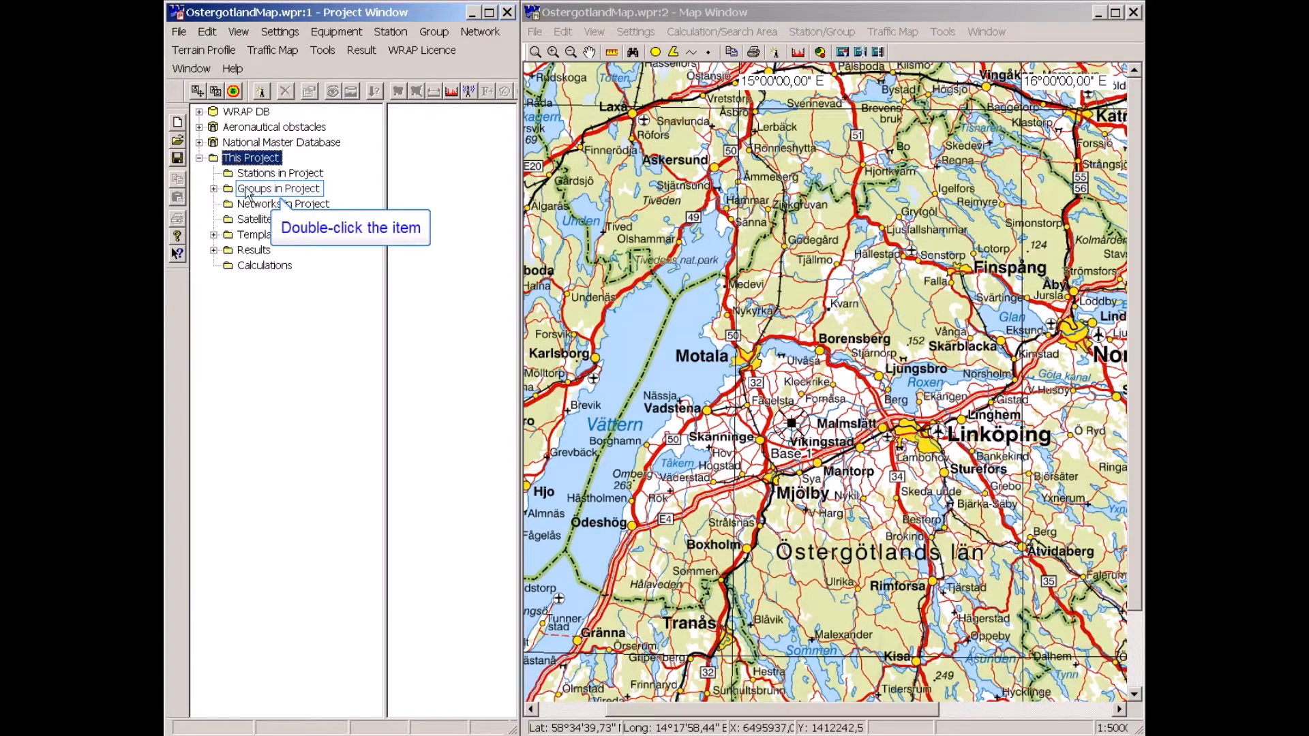
{"action": "double_click", "coordinate": [246, 191]}
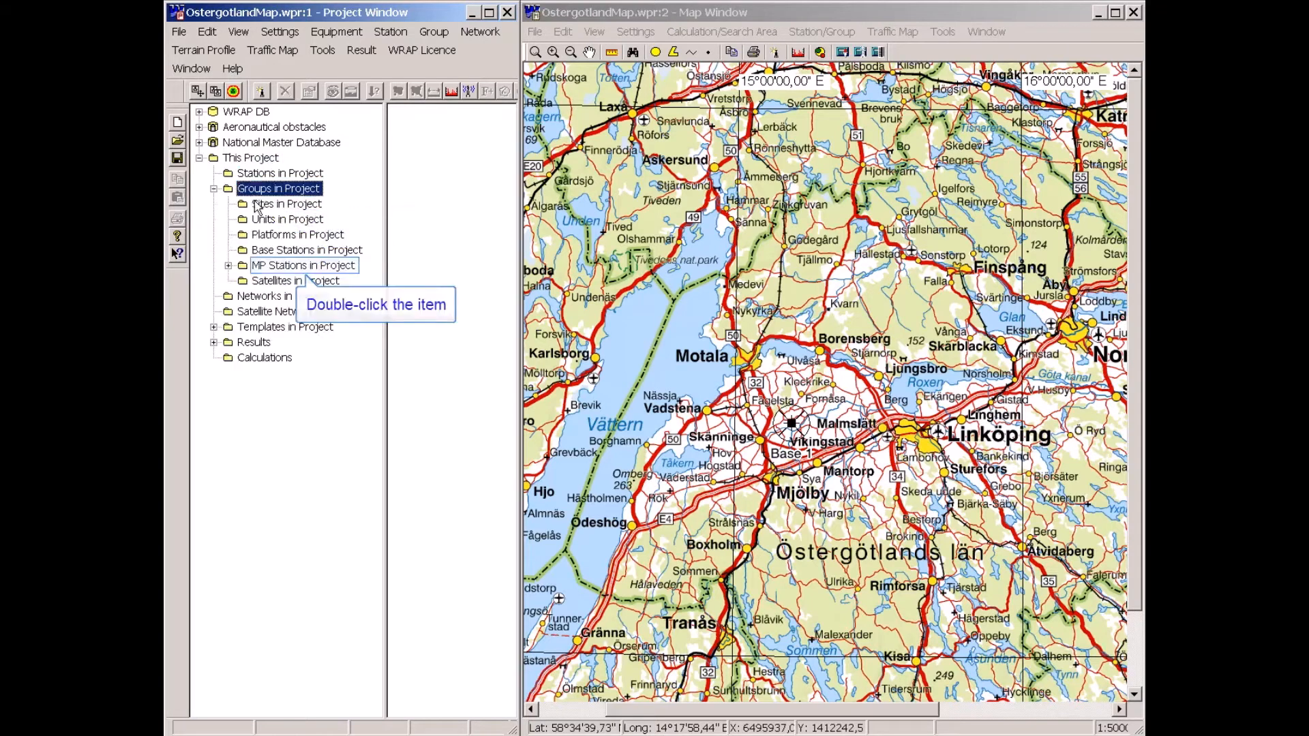
{"action": "double_click", "coordinate": [261, 266]}
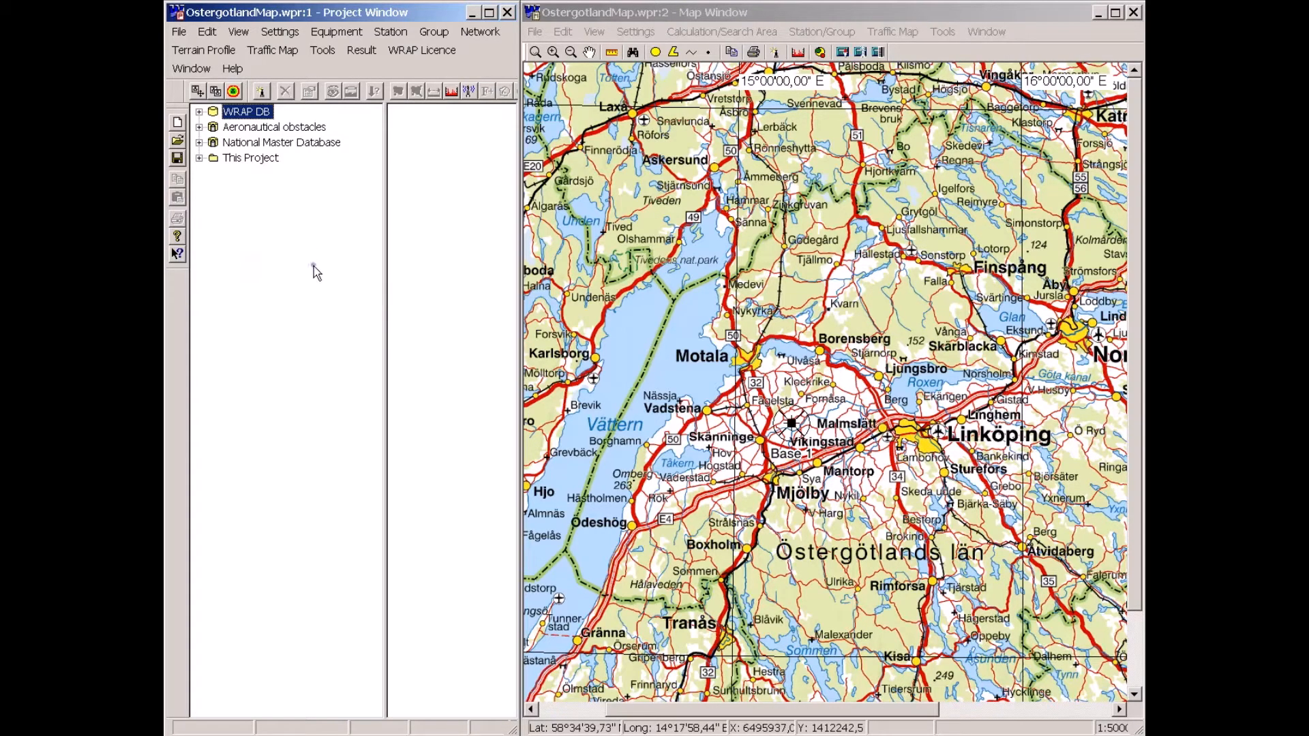
{"action": "left_click", "coordinate": [314, 266]}
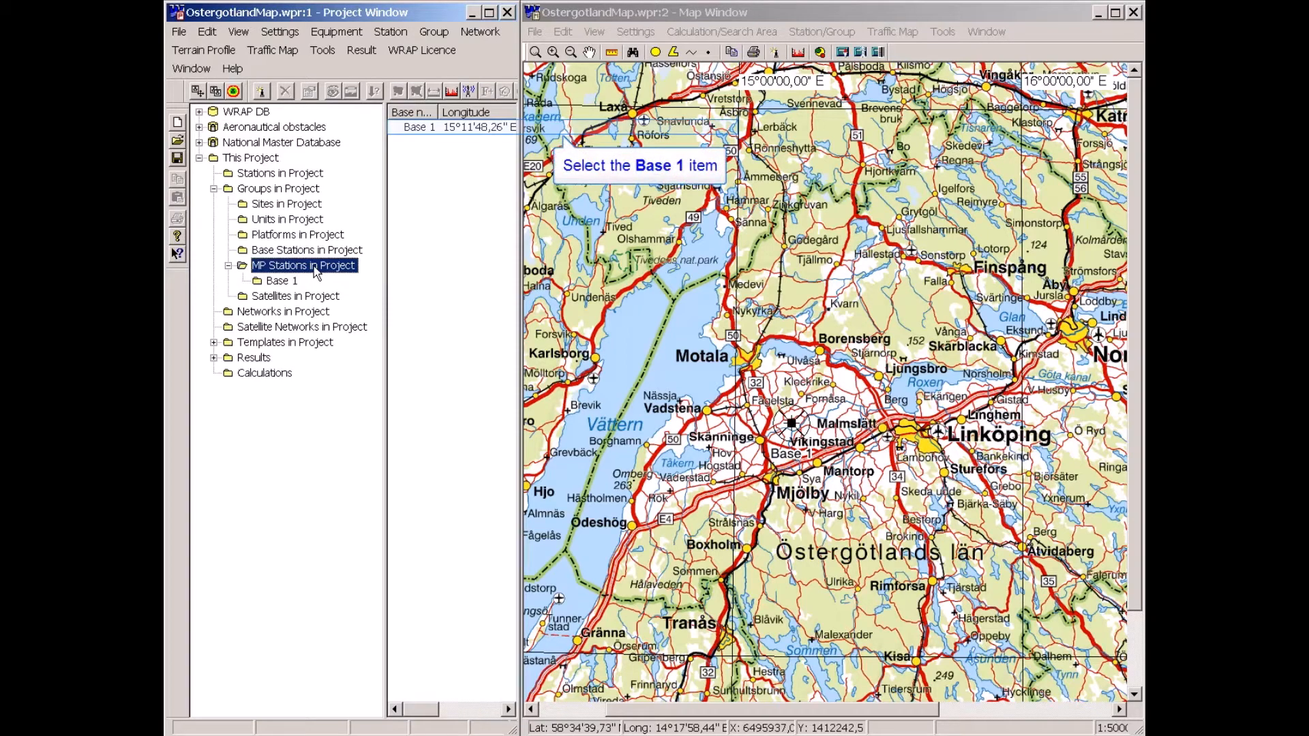
{"action": "left_click", "coordinate": [418, 128]}
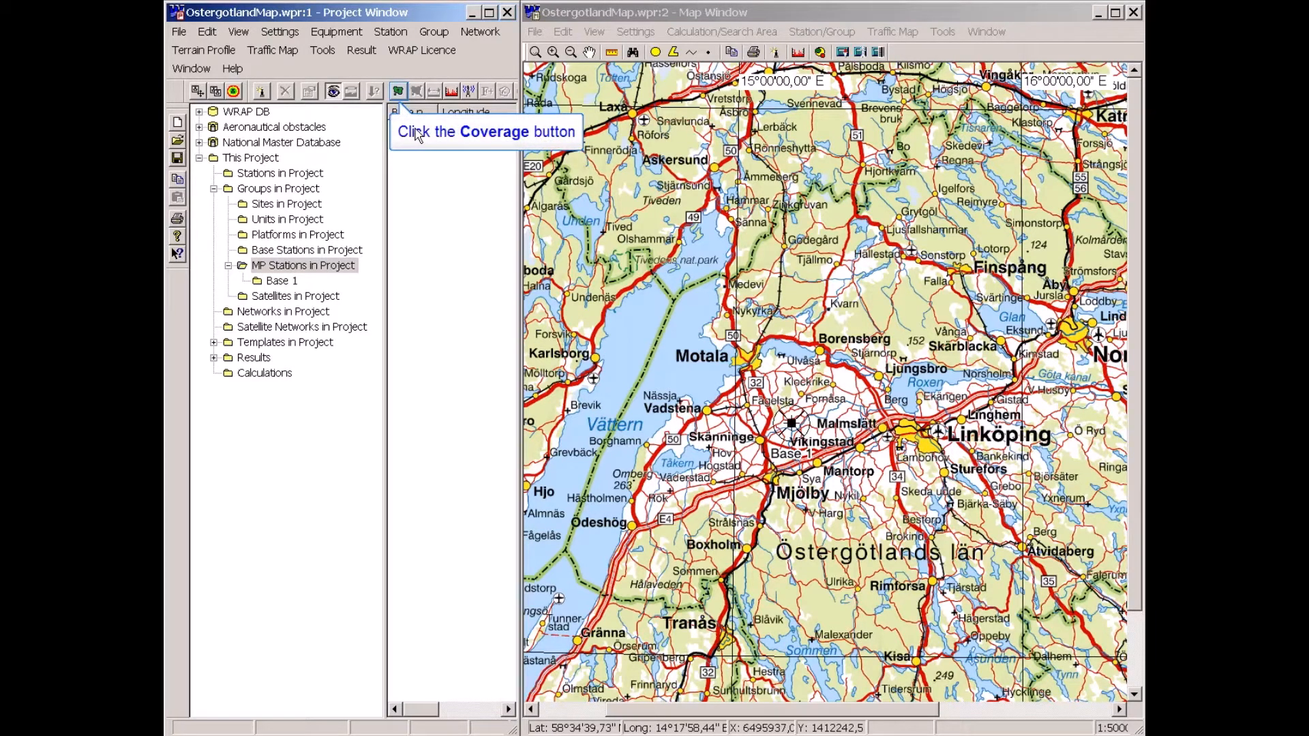
{"action": "left_click", "coordinate": [398, 93]}
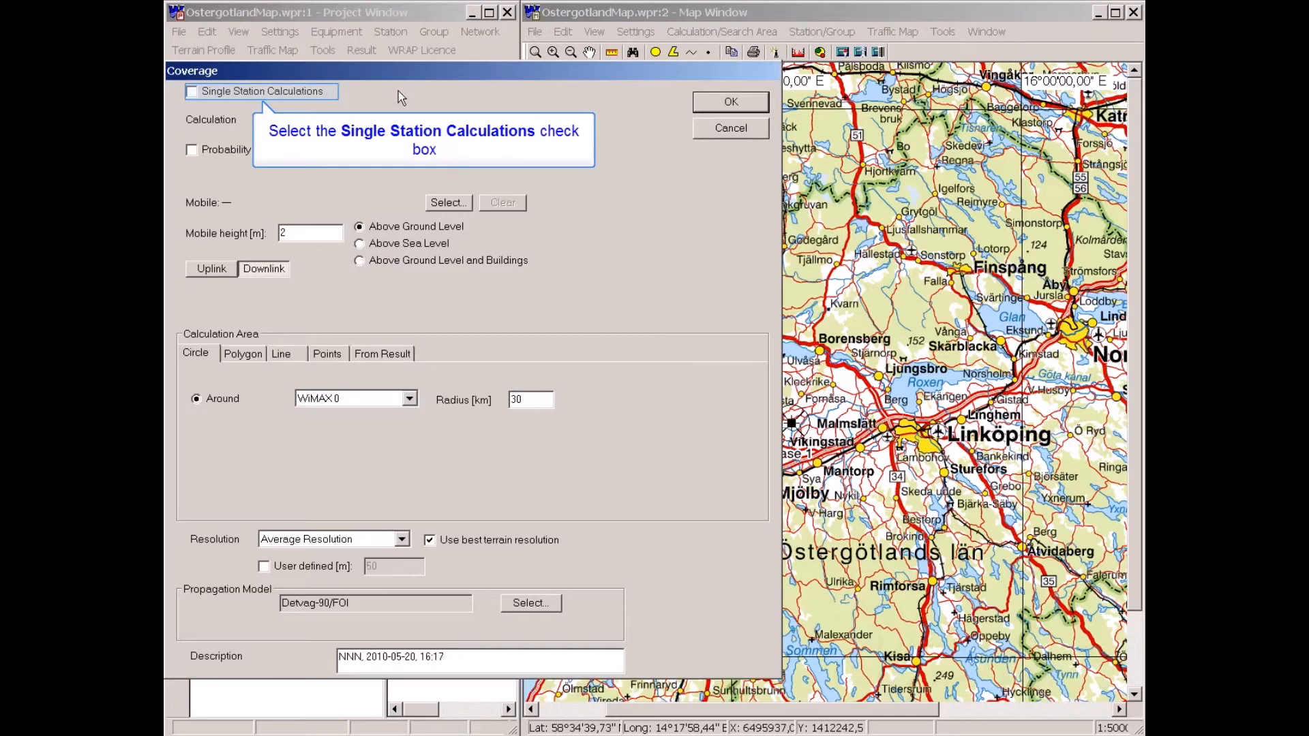
{"action": "left_click", "coordinate": [192, 91]}
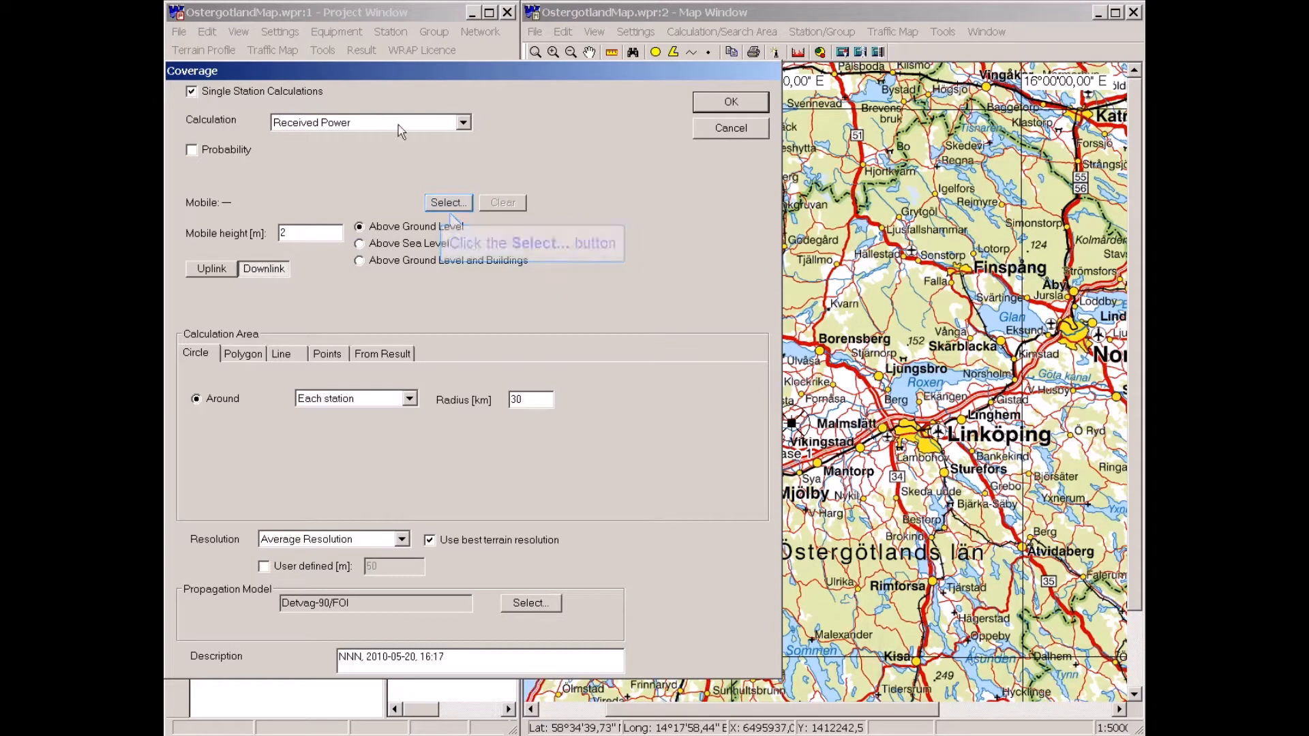
Choose FWA WiMAX Client 10 m HP as the mobile equipment for the coverage calculation.
{"action": "left_click", "coordinate": [451, 202]}
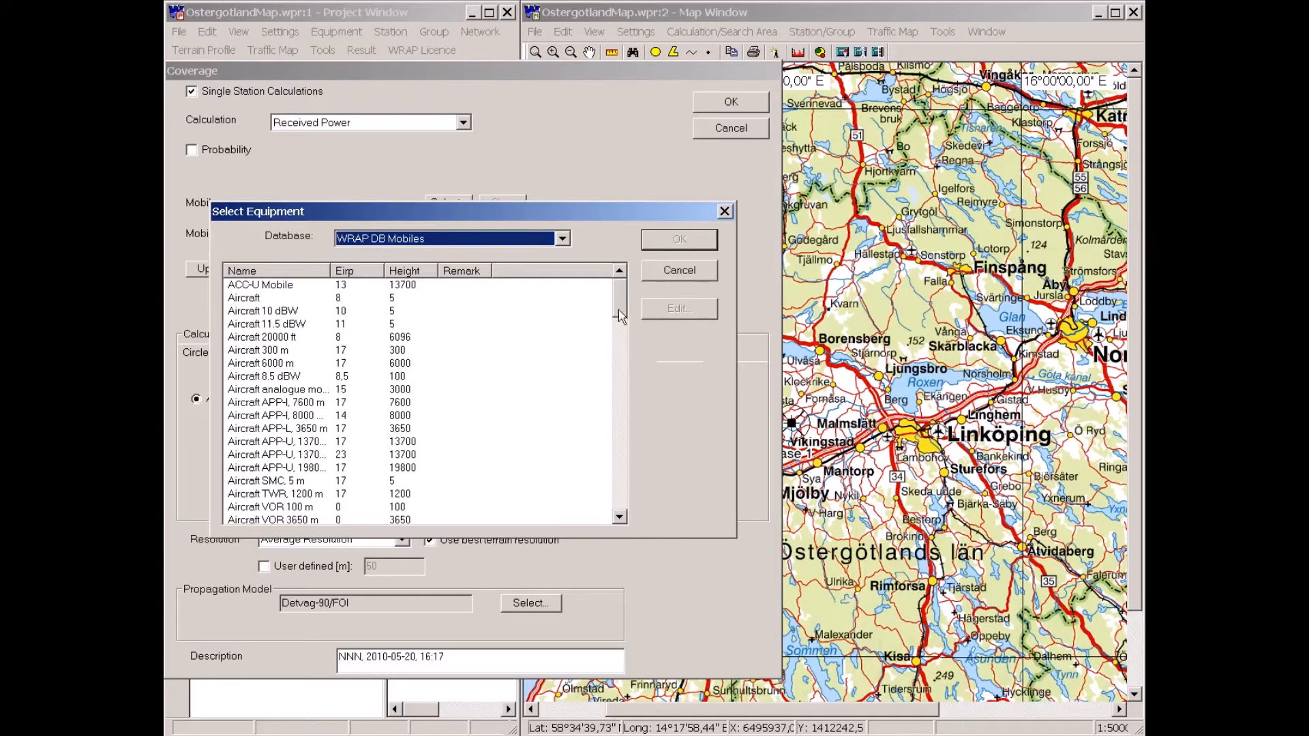
{"action": "left_click_drag", "start_coordinate": [621, 316], "coordinate": [622, 404]}
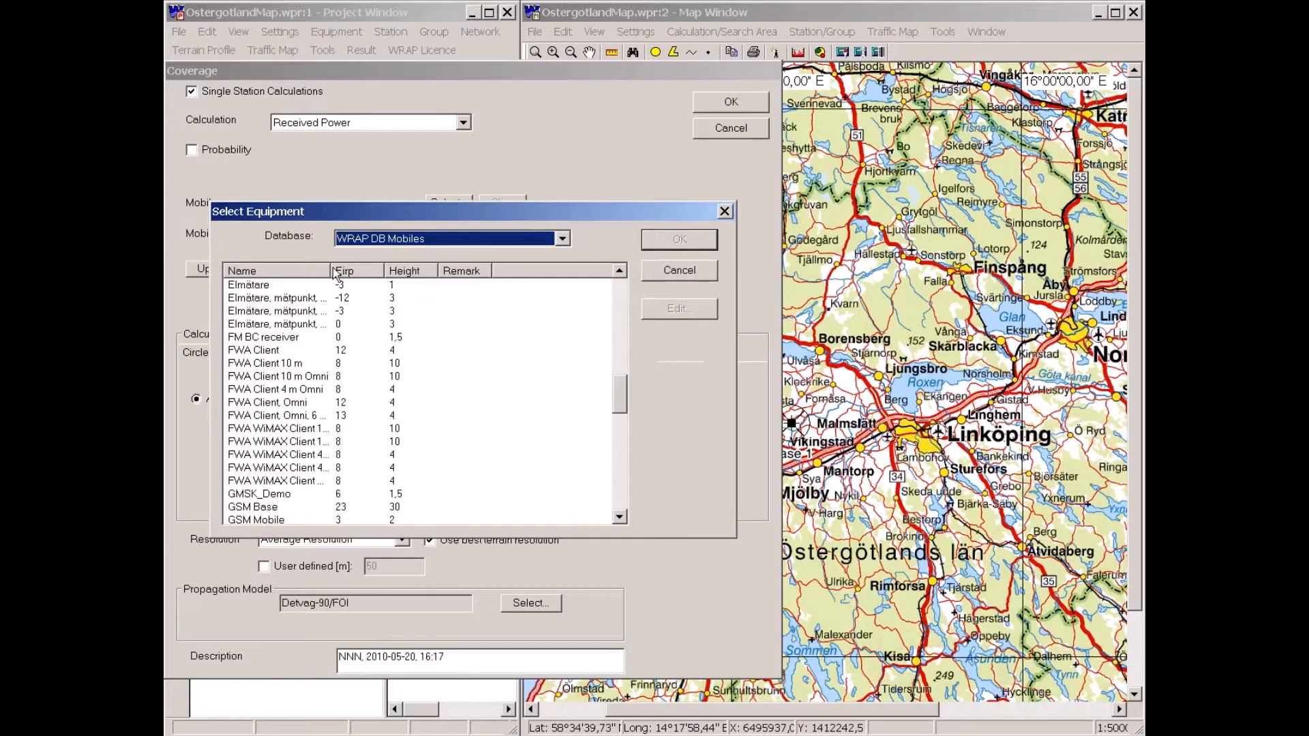
{"action": "left_click_drag", "start_coordinate": [331, 272], "coordinate": [383, 276]}
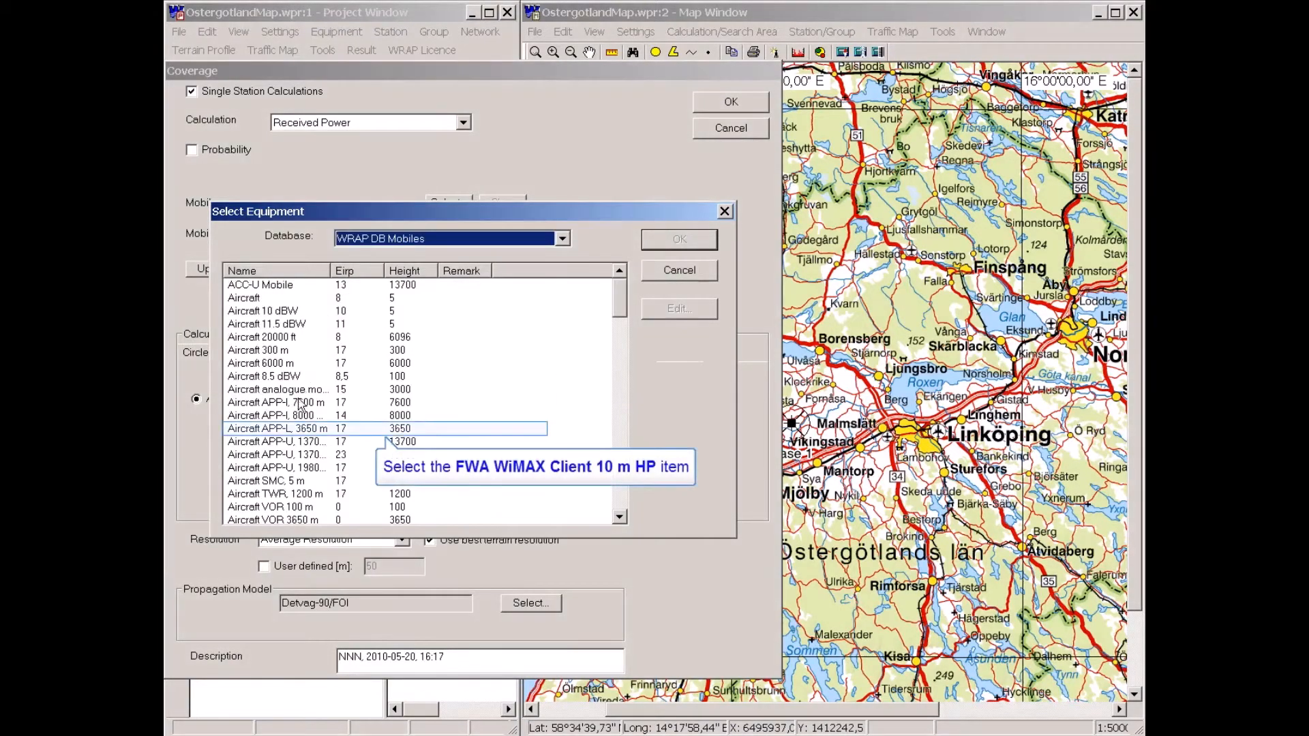
{"action": "left_click", "coordinate": [300, 429]}
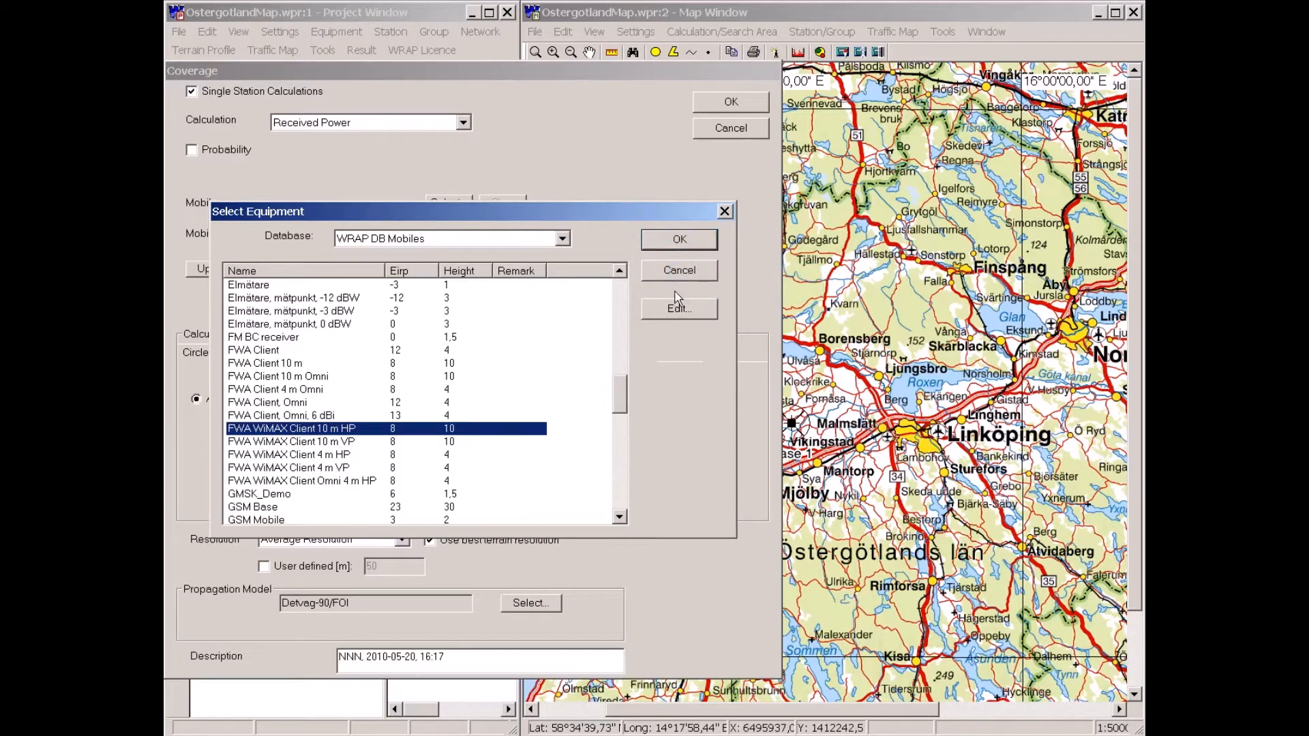
{"action": "left_click", "coordinate": [684, 242]}
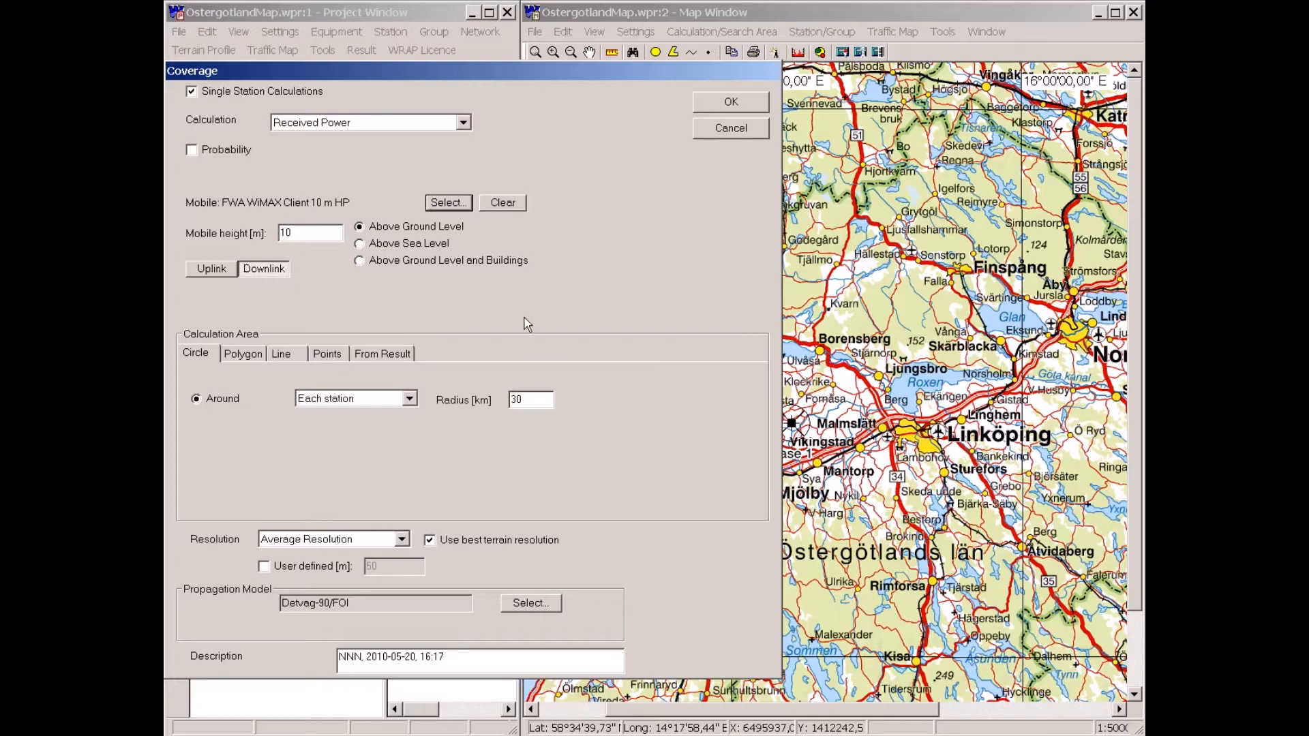
Set the calculation radius to 20 km and turn off best terrain resolution.
{"action": "double_click", "coordinate": [510, 400]}
{"action": "type", "text": "20"}
{"action": "left_click", "coordinate": [430, 540]}
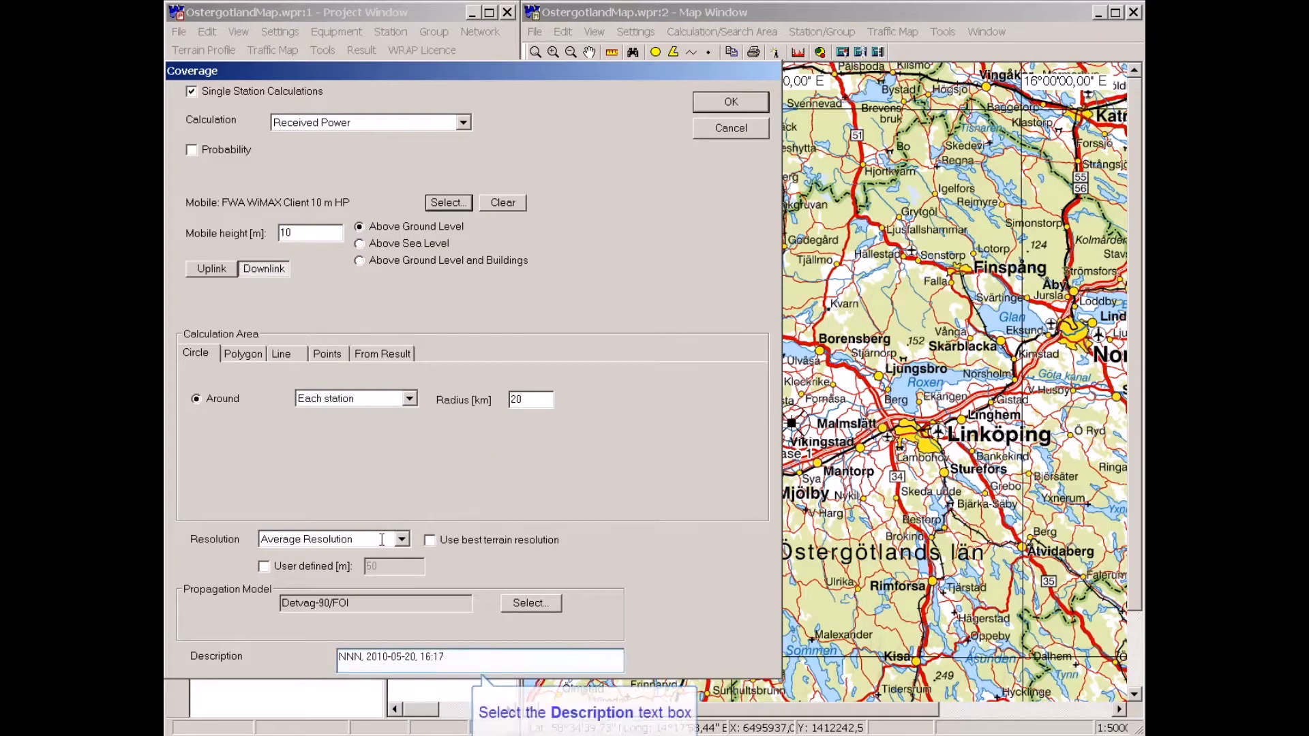
Remove the user prefix from the description and run the coverage calculation.
{"action": "double_click", "coordinate": [343, 657]}
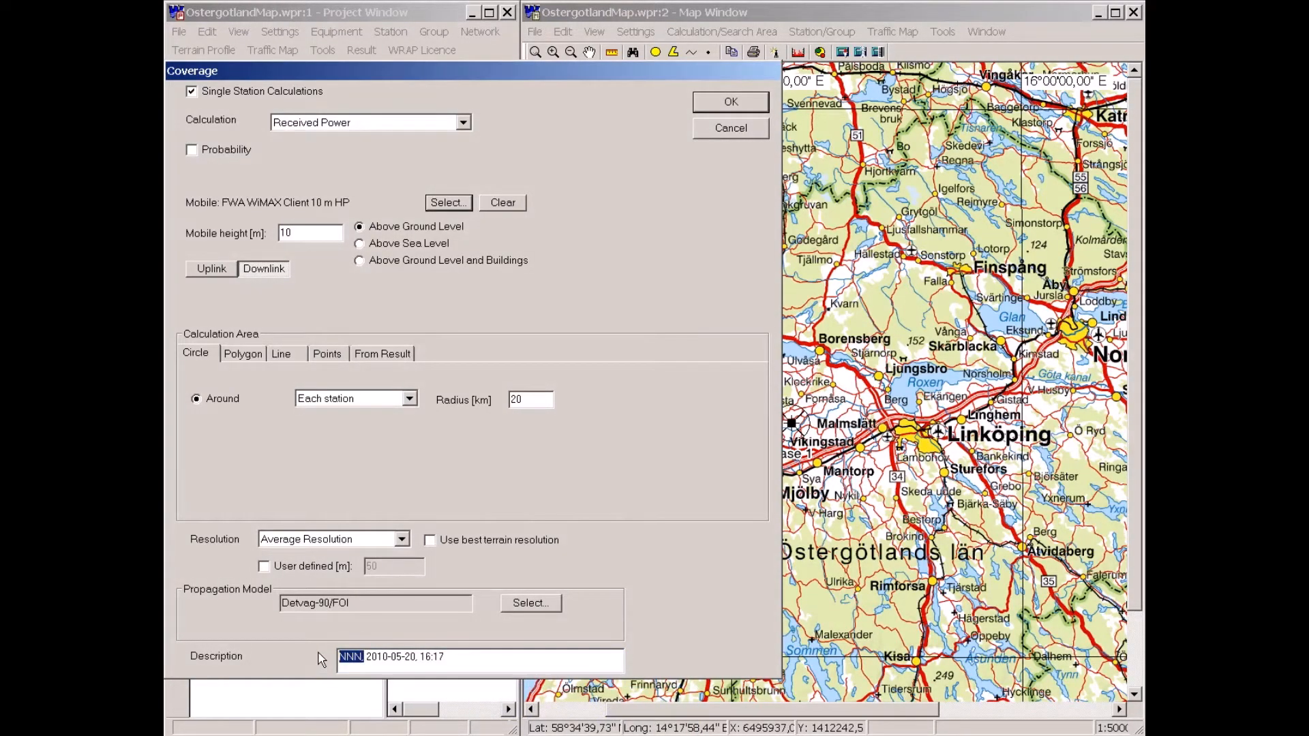
{"action": "key", "text": "Delete"}
{"action": "left_click", "coordinate": [725, 105]}
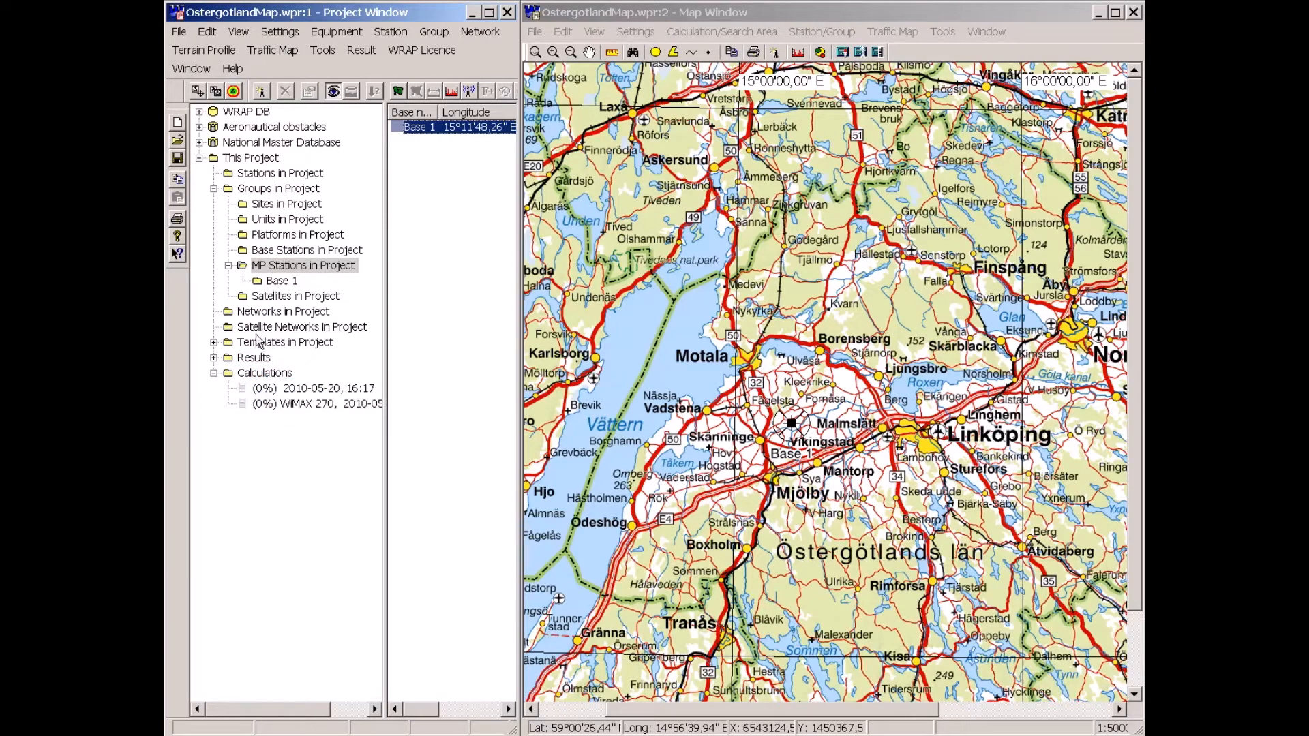
Expand the coverage area results and review a result's presentation settings.
{"action": "double_click", "coordinate": [255, 359]}
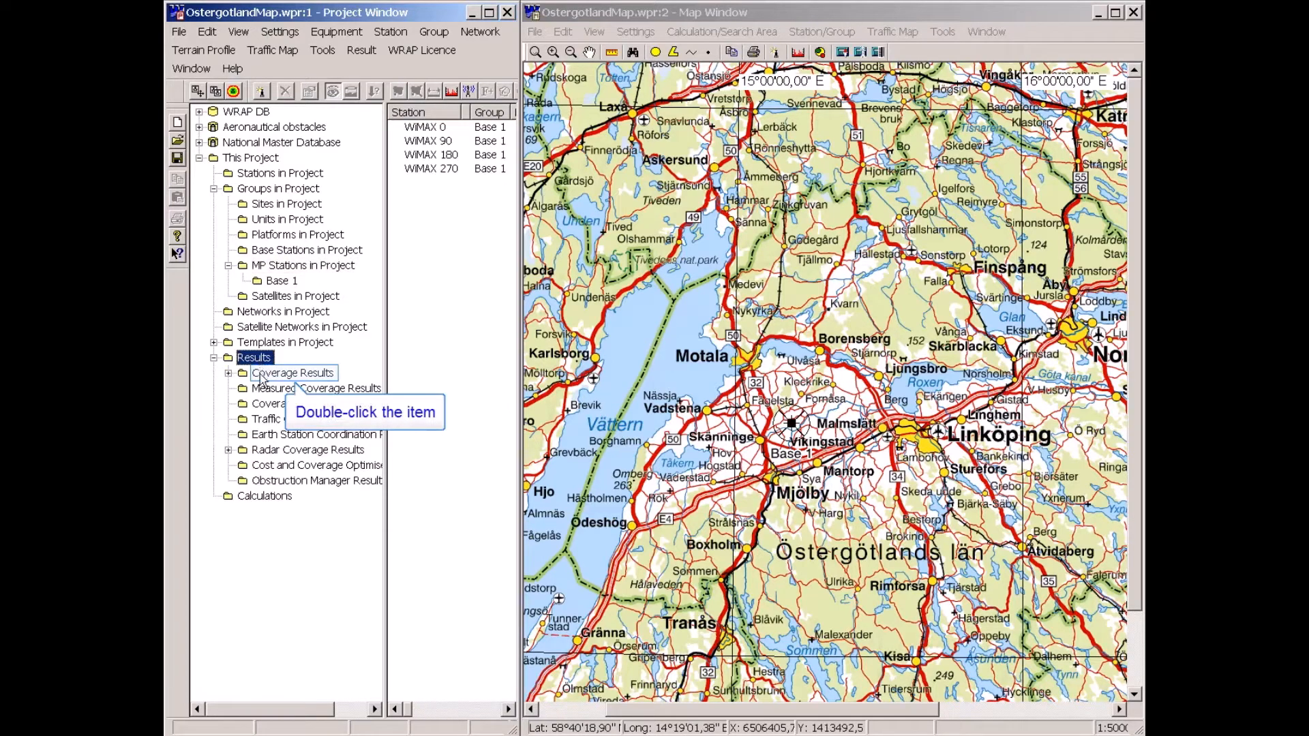
{"action": "double_click", "coordinate": [263, 374]}
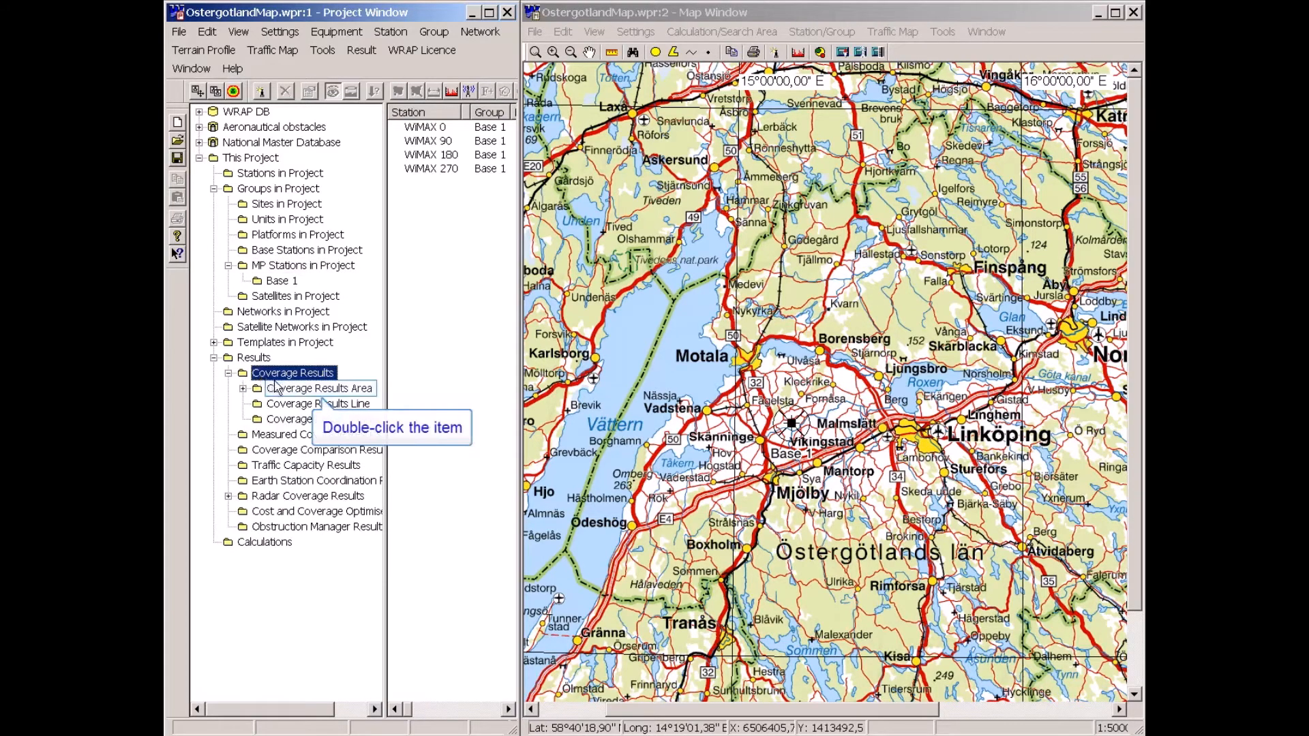
{"action": "double_click", "coordinate": [276, 388]}
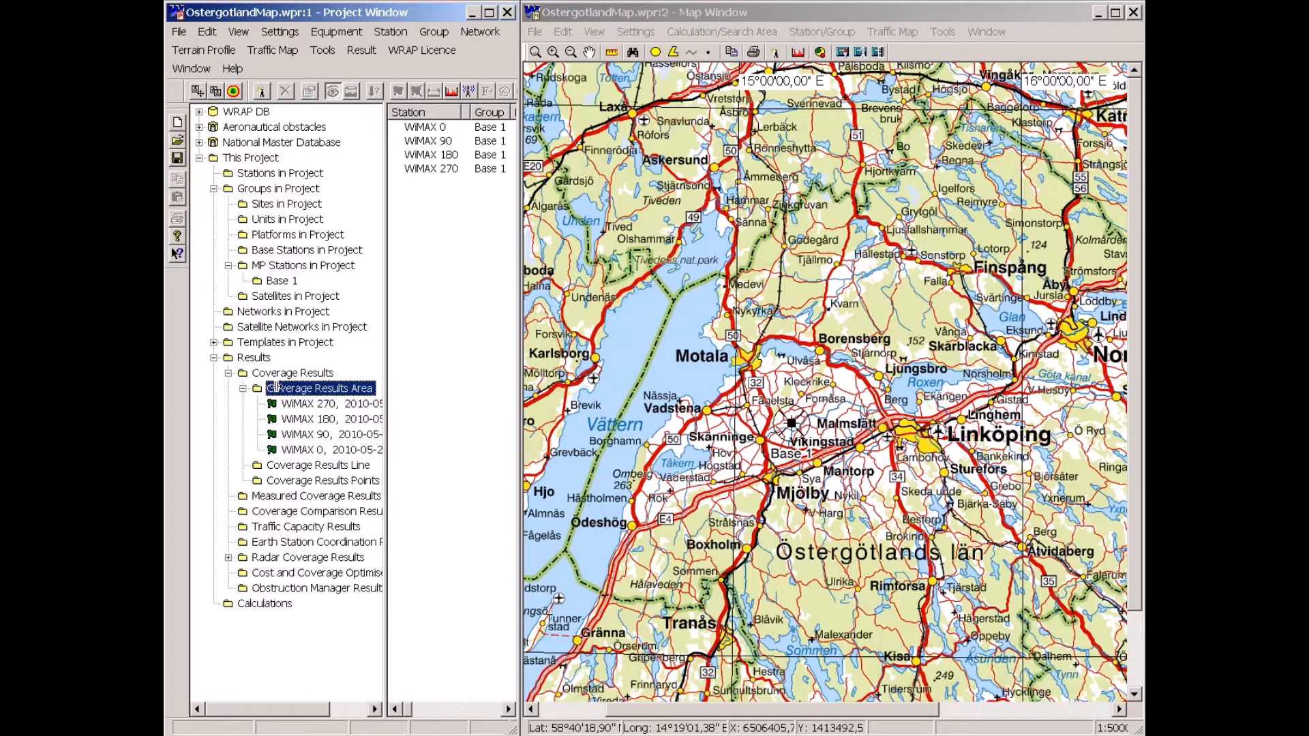
{"action": "left_click_drag", "start_coordinate": [386, 352], "coordinate": [458, 368]}
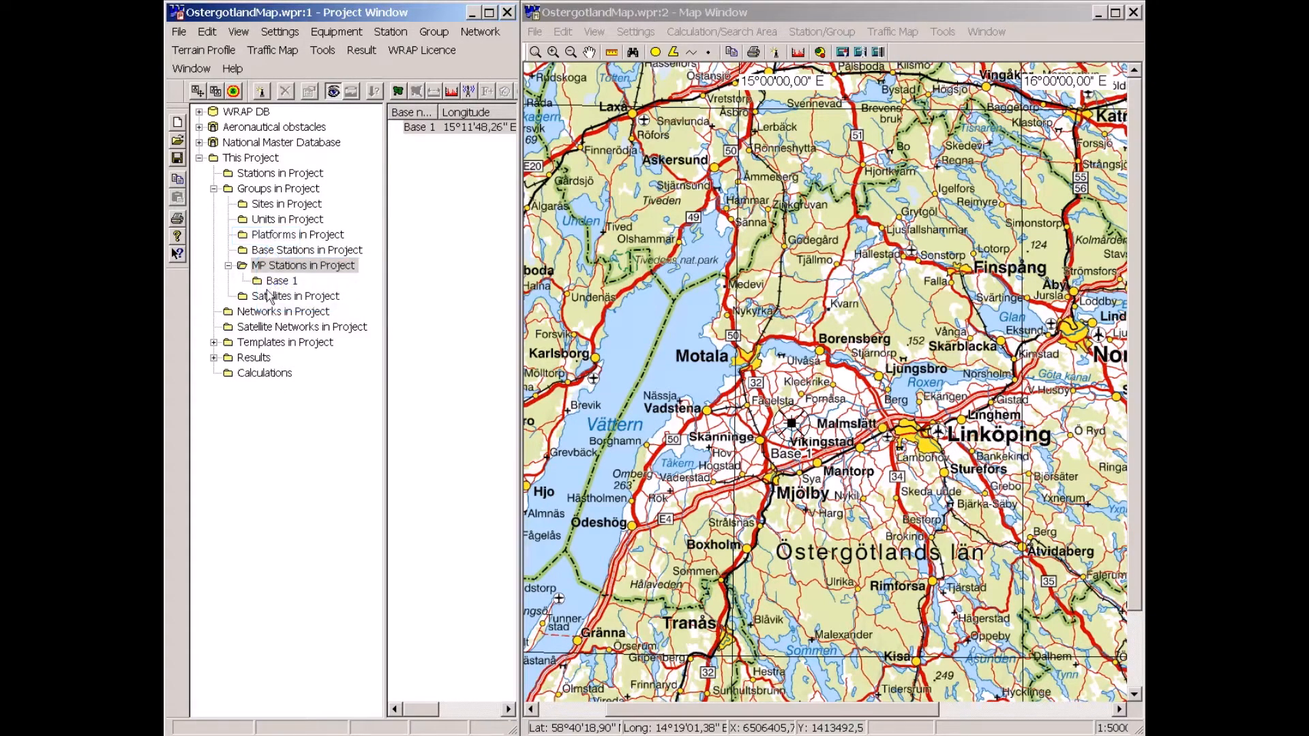
{"action": "left_click", "coordinate": [266, 235]}
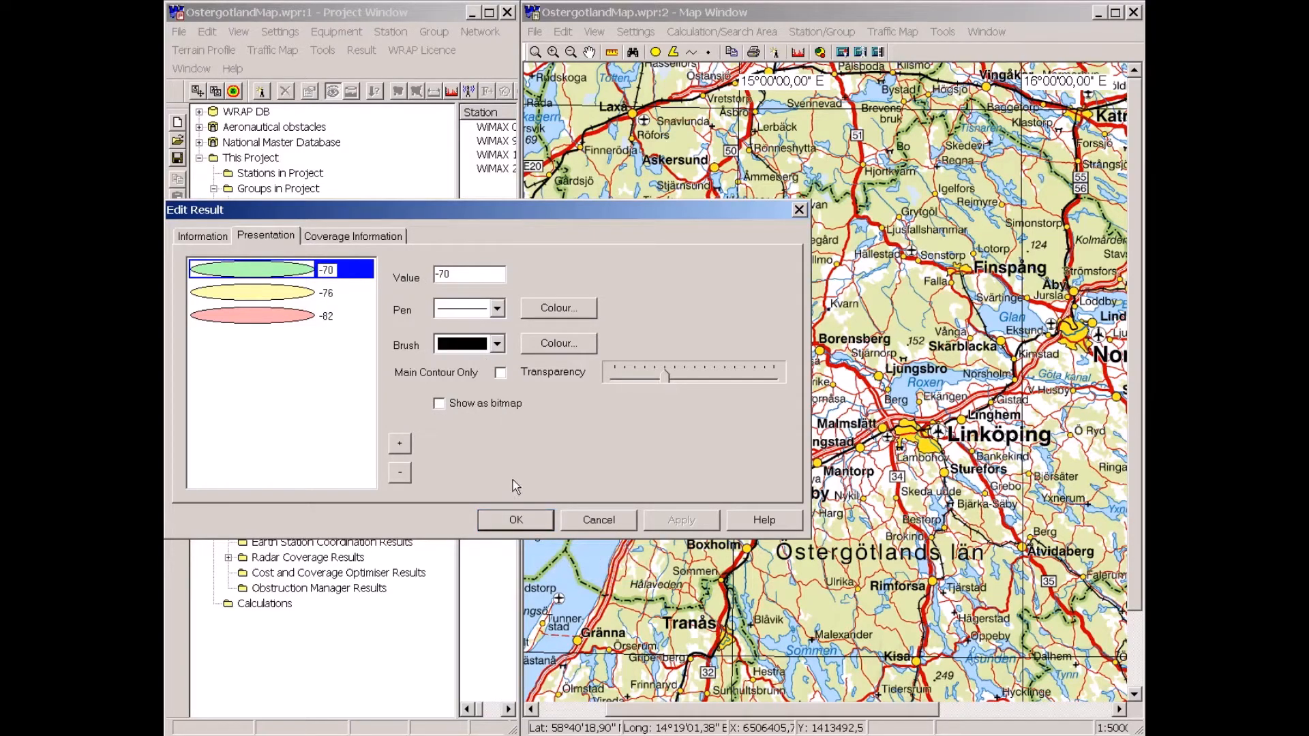
{"action": "left_click", "coordinate": [516, 520]}
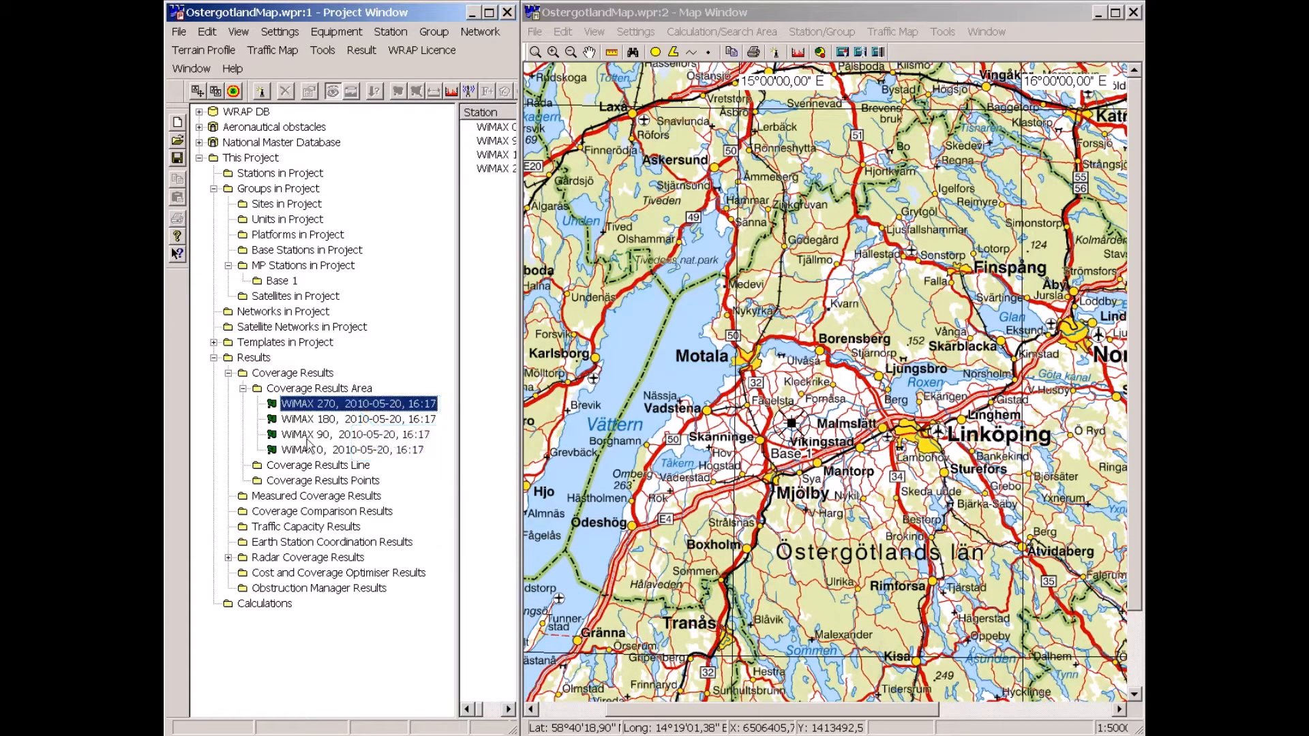
Make the WiMAX 270 coverage result visible on the map.
{"action": "right_click", "coordinate": [302, 406]}
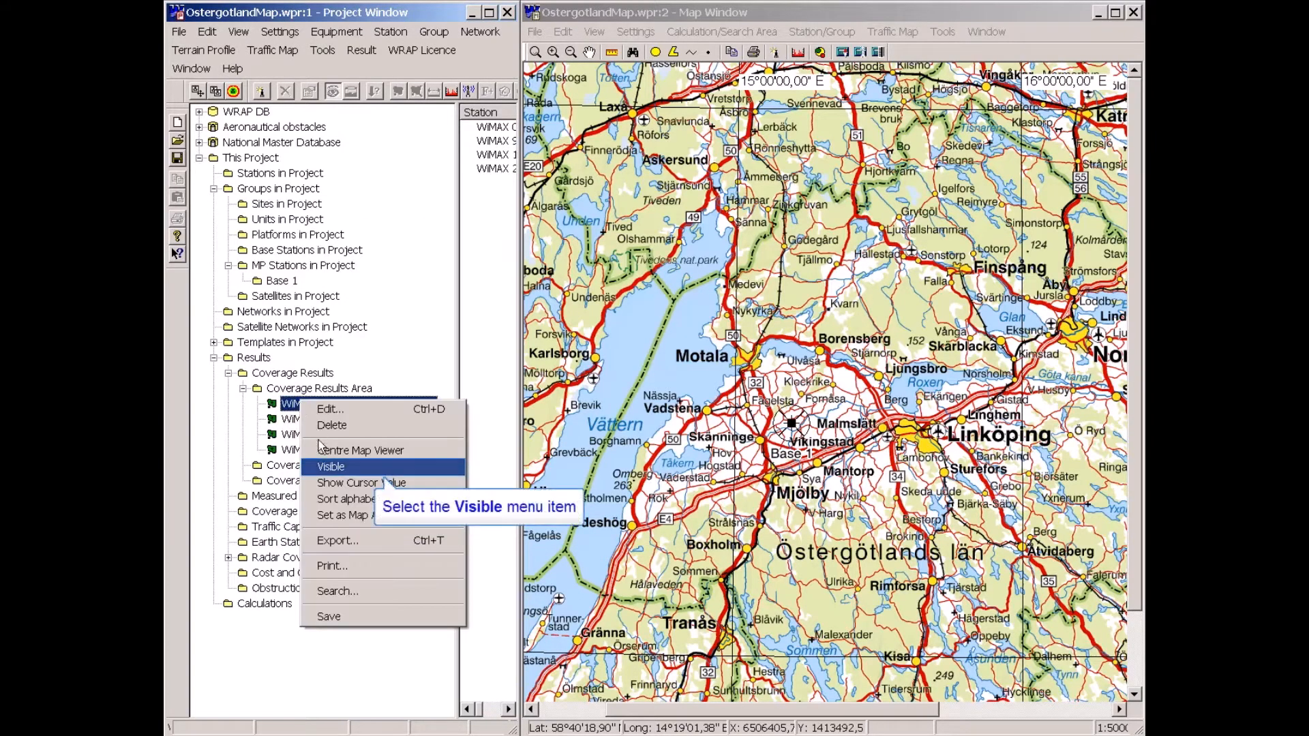
{"action": "left_click", "coordinate": [322, 468]}
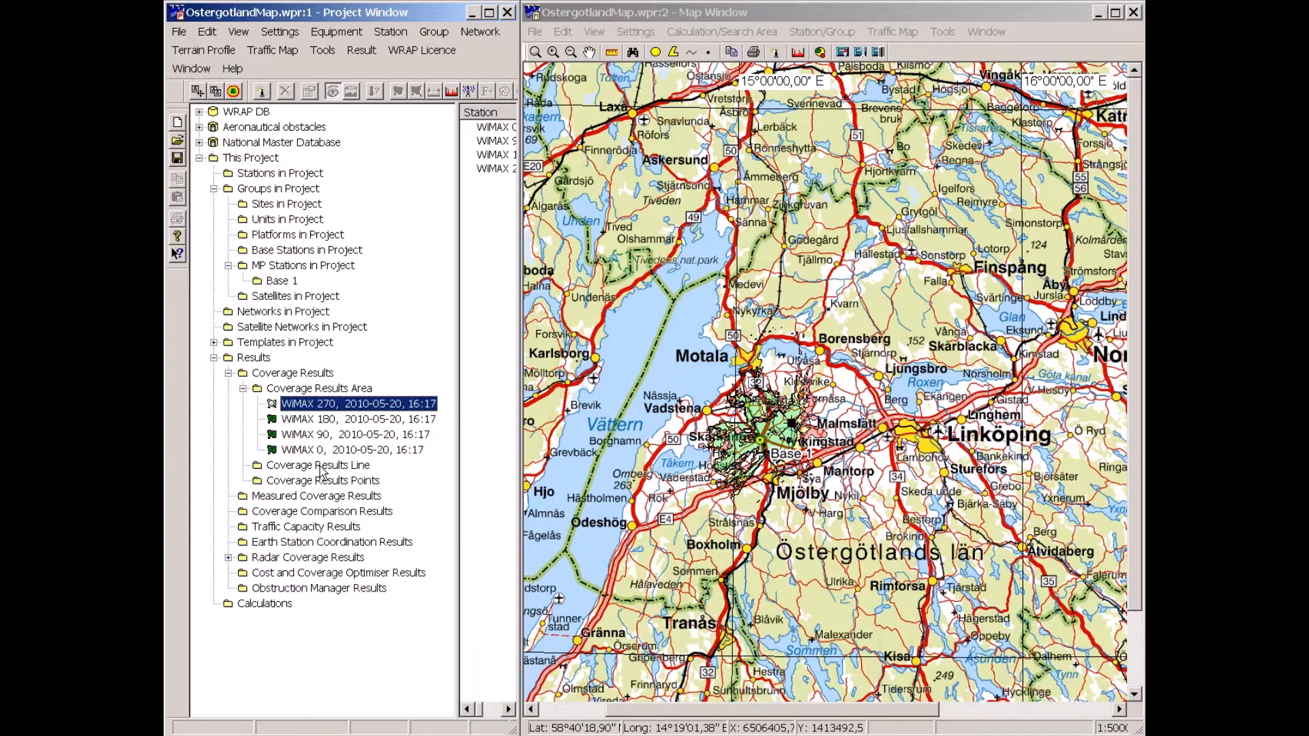
Turn off the scanned Sweden map images in the map contents' image data around the Base 1 area.
{"action": "left_click", "coordinate": [536, 52]}
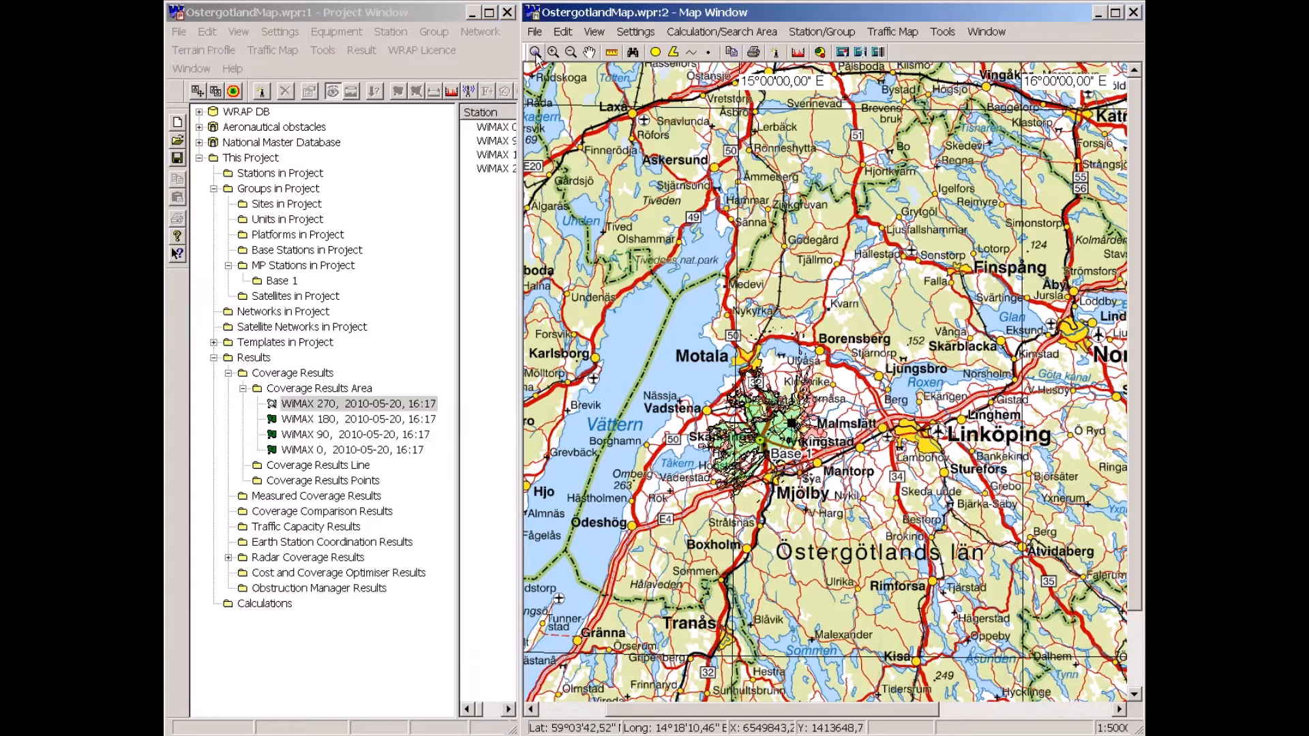
{"action": "left_click_drag", "start_coordinate": [658, 527], "coordinate": [876, 343]}
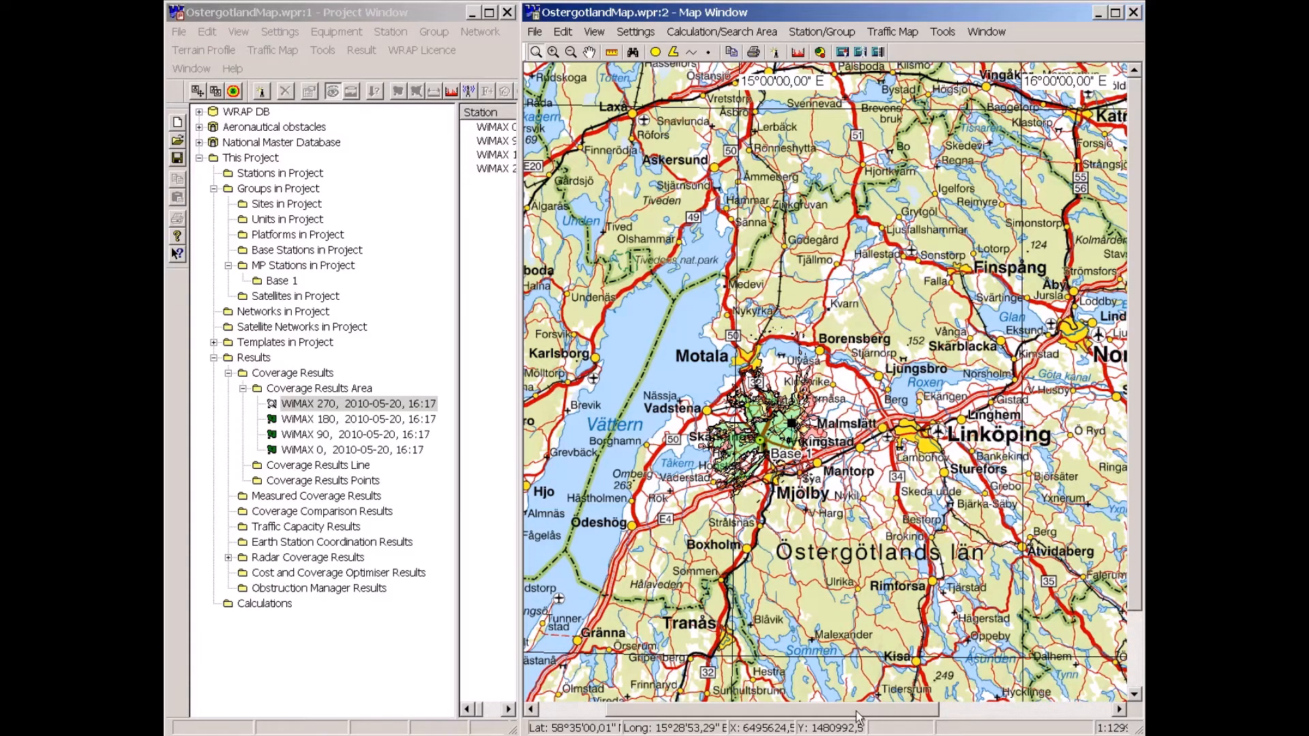
{"action": "left_click_drag", "start_coordinate": [856, 711], "coordinate": [928, 711]}
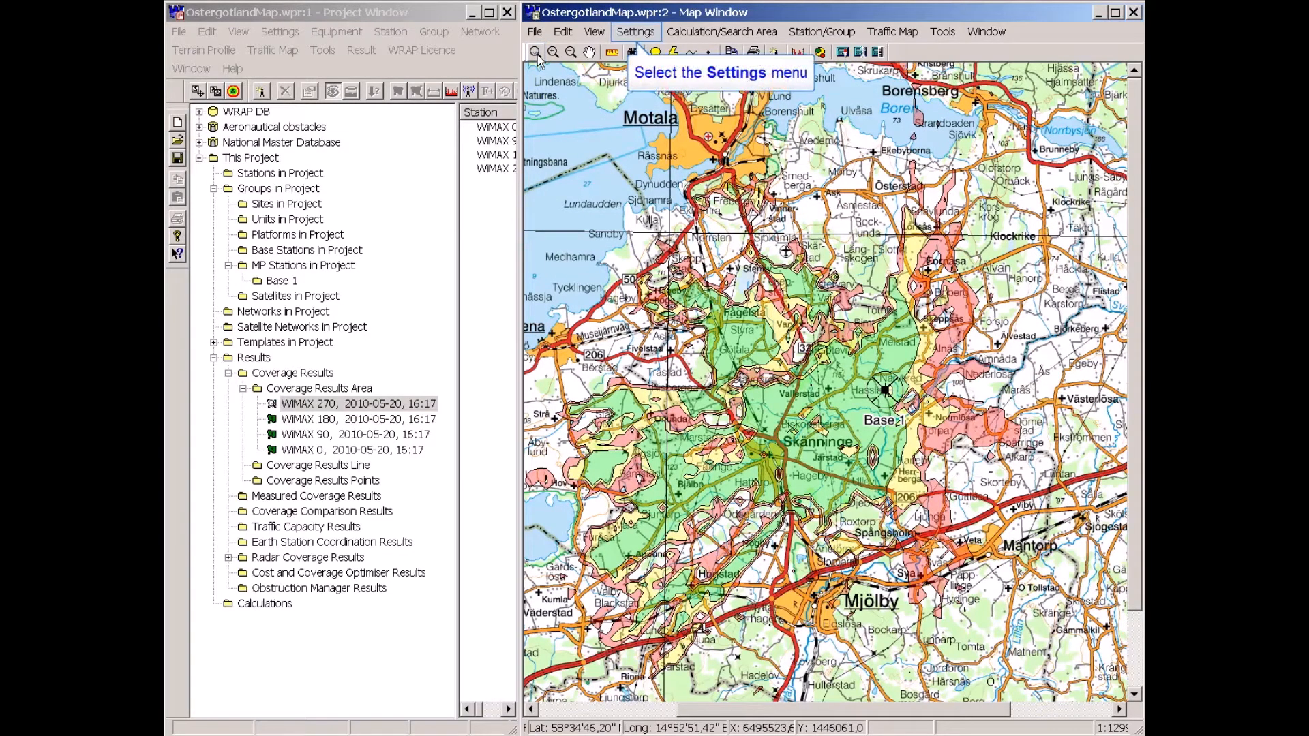
{"action": "left_click", "coordinate": [635, 30]}
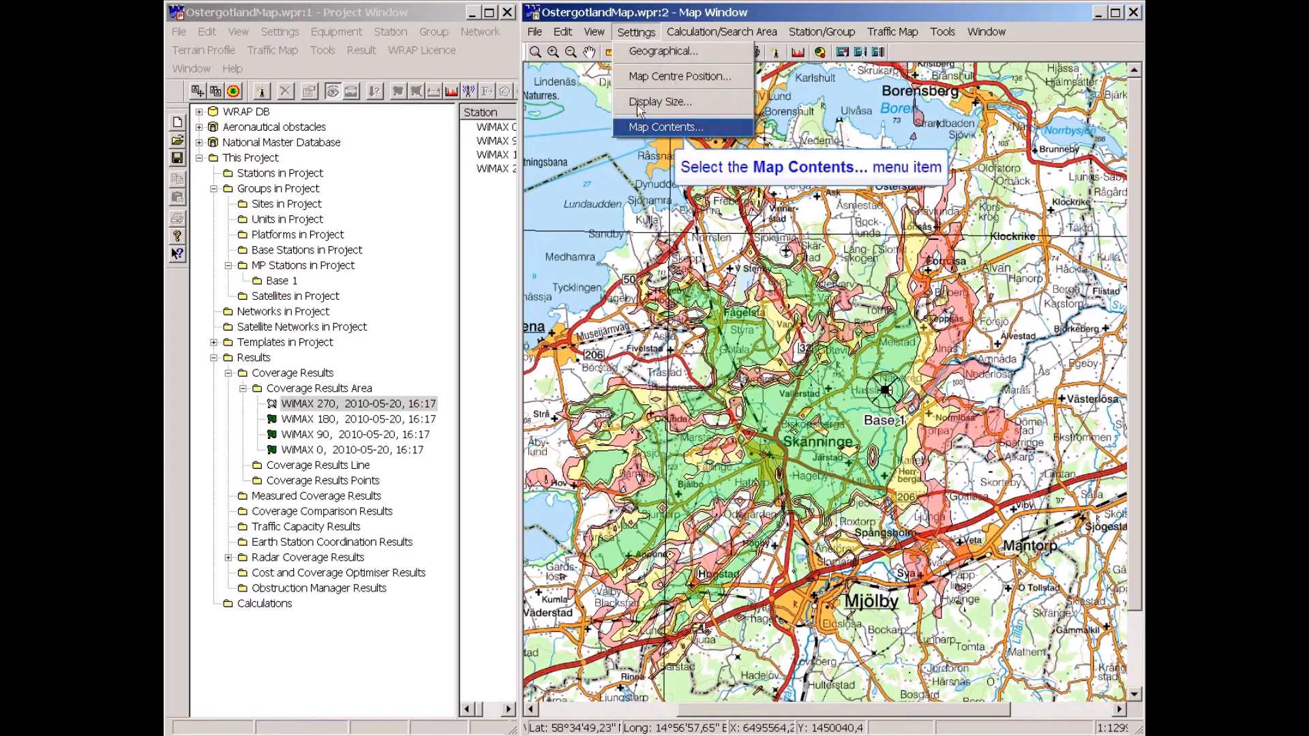
{"action": "left_click", "coordinate": [640, 128]}
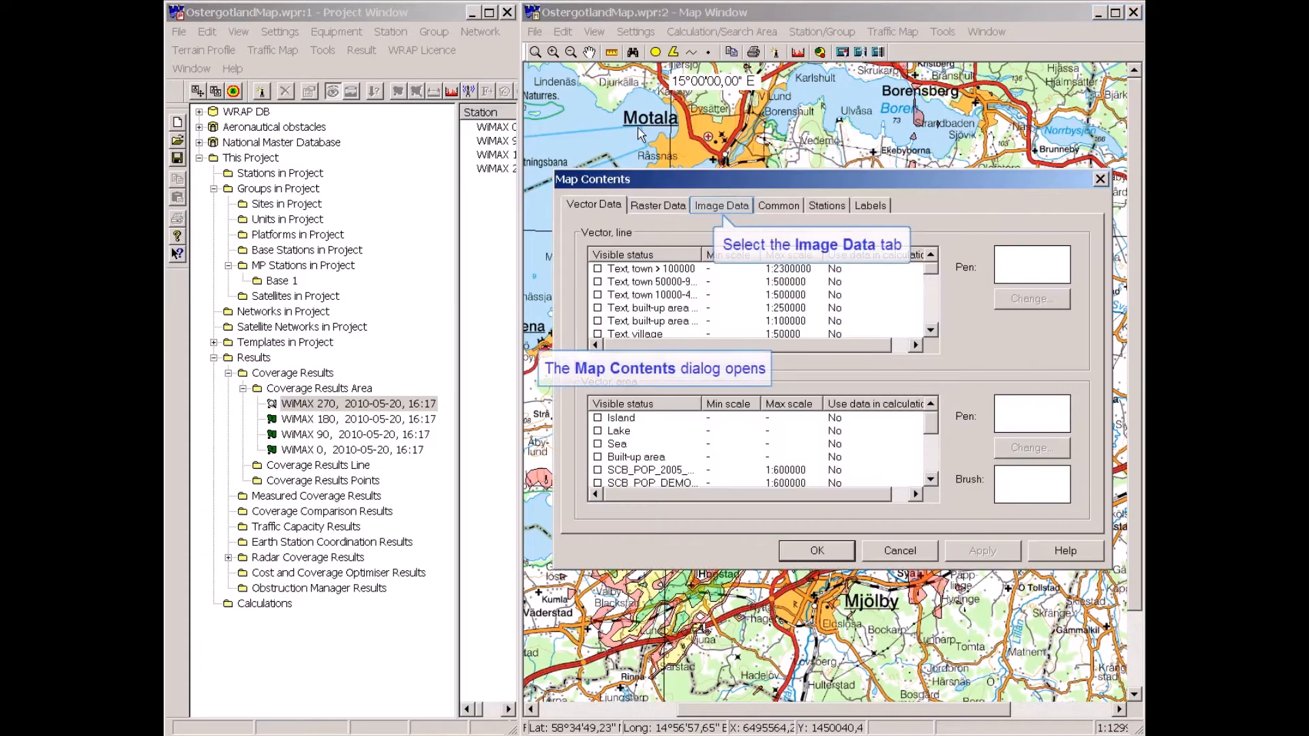
{"action": "left_click", "coordinate": [721, 205]}
{"action": "left_click_drag", "start_coordinate": [942, 292], "coordinate": [943, 333]}
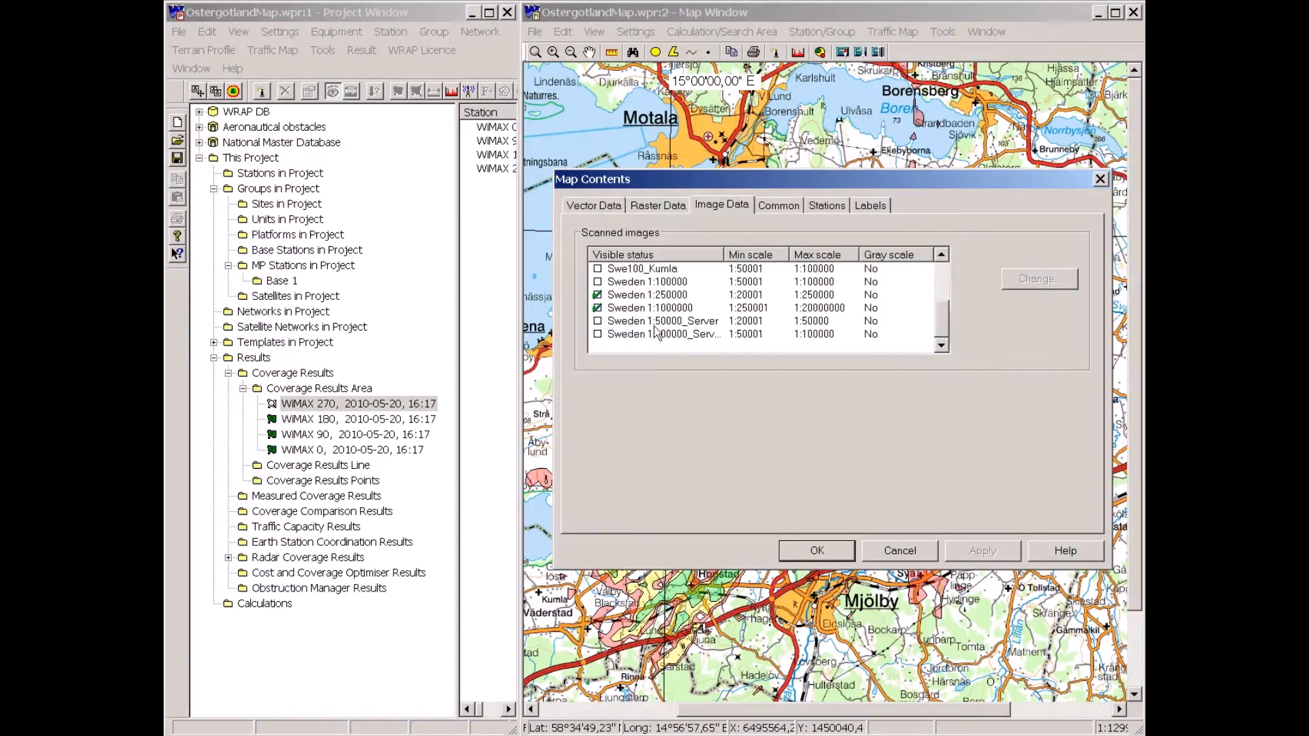
{"action": "left_click", "coordinate": [598, 295]}
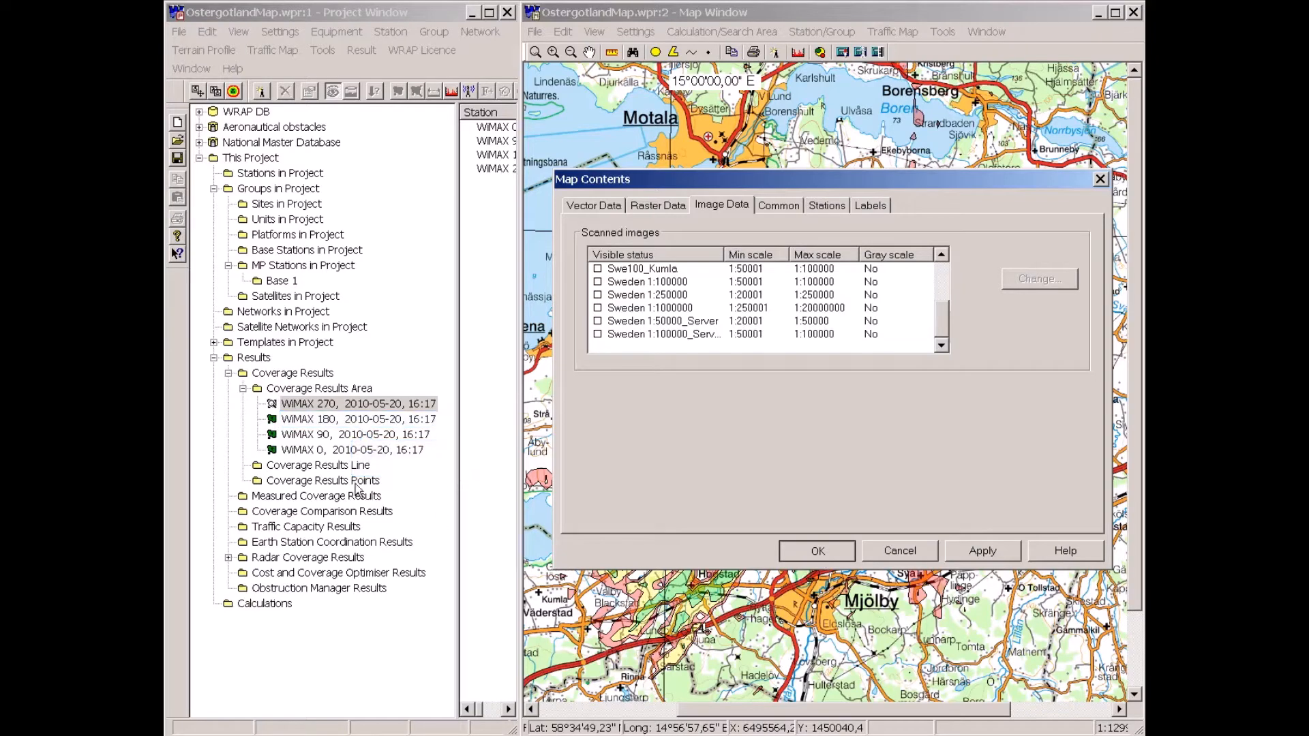
Make the WiMAX 180, WiMAX 90 and WiMAX 0 coverage results visible on the map.
{"action": "right_click", "coordinate": [316, 423]}
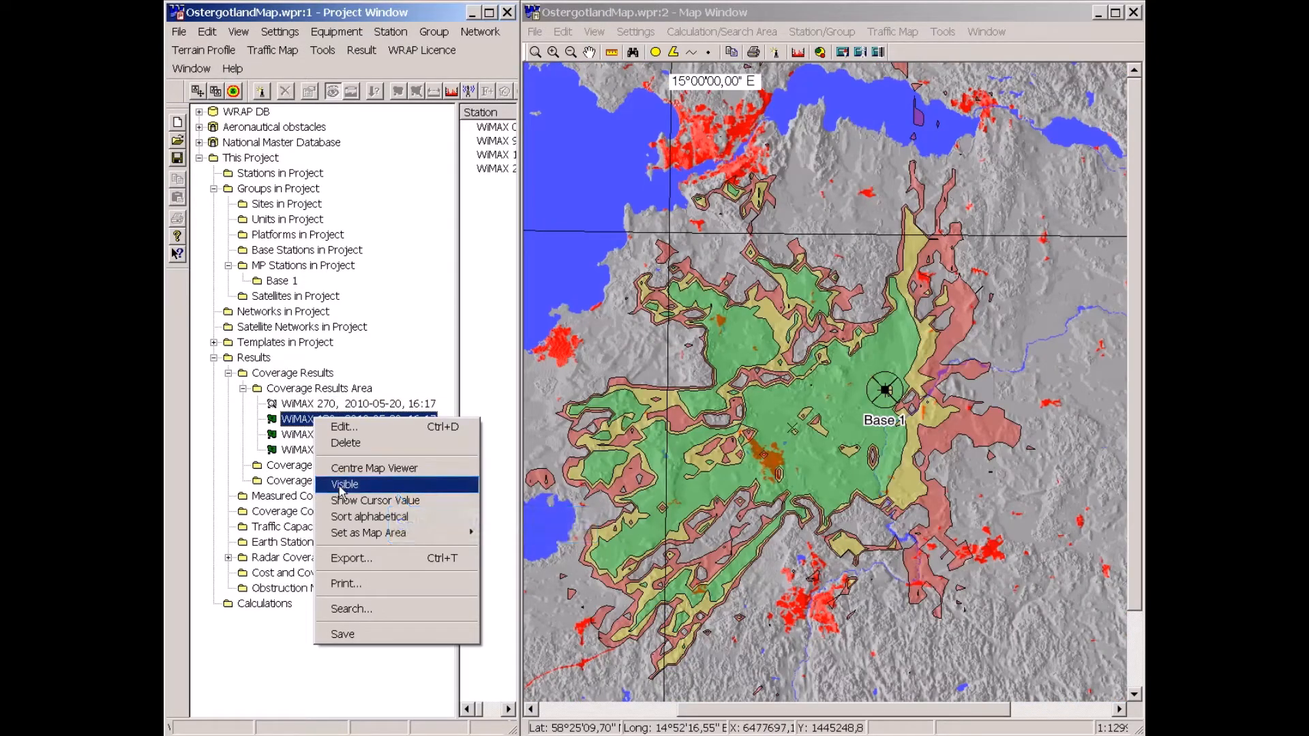
{"action": "left_click", "coordinate": [344, 484]}
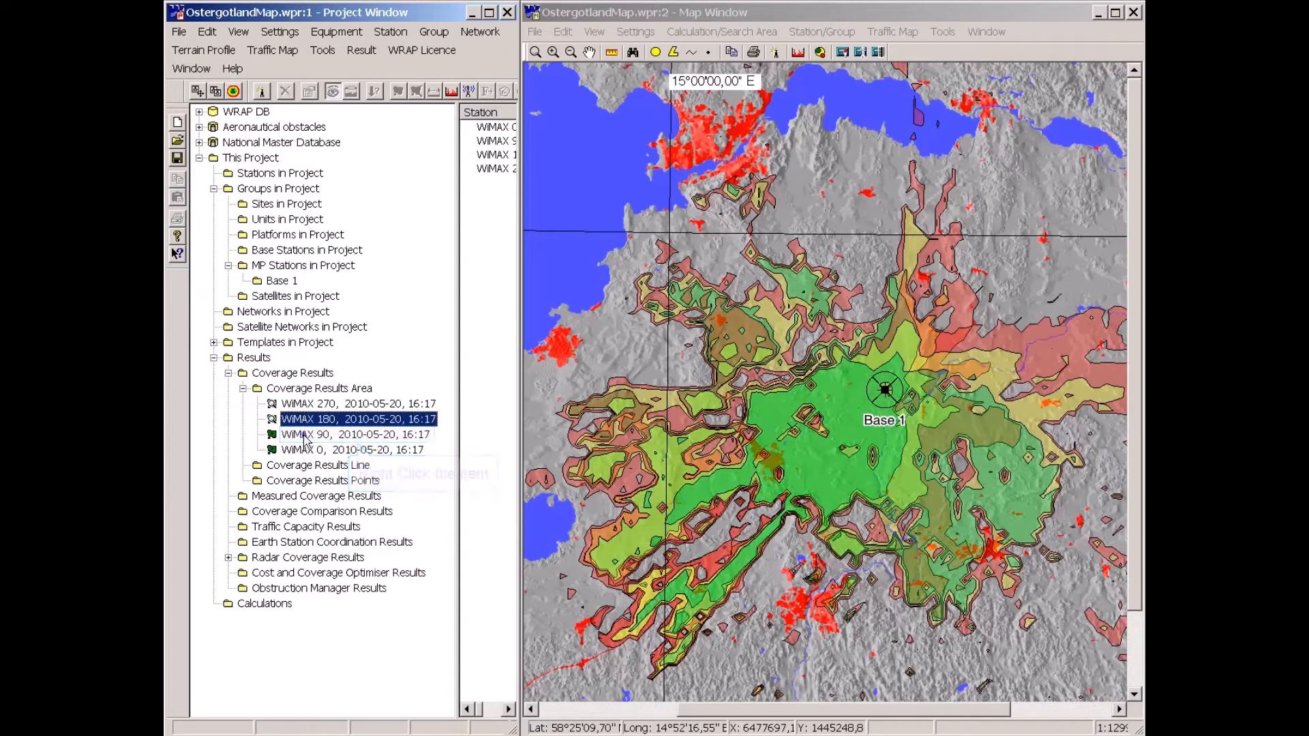
{"action": "right_click", "coordinate": [305, 439]}
{"action": "left_click", "coordinate": [330, 509]}
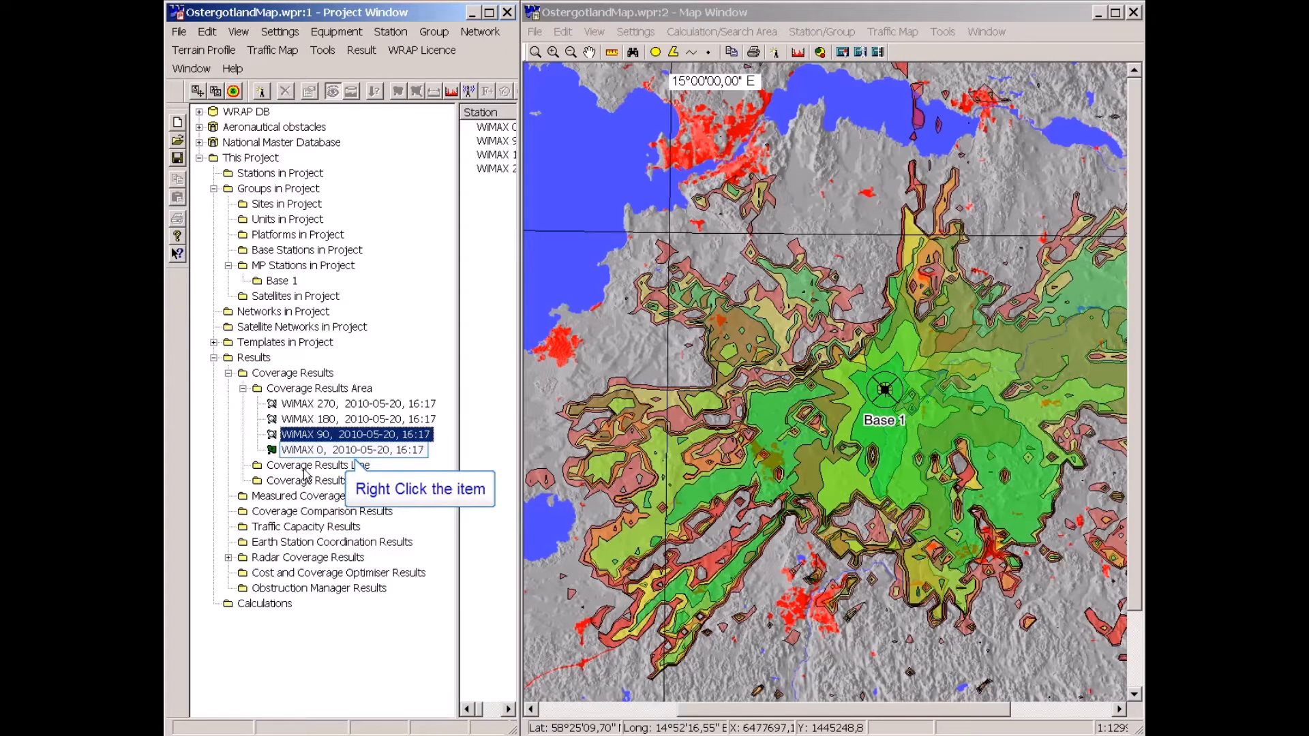
{"action": "right_click", "coordinate": [305, 450]}
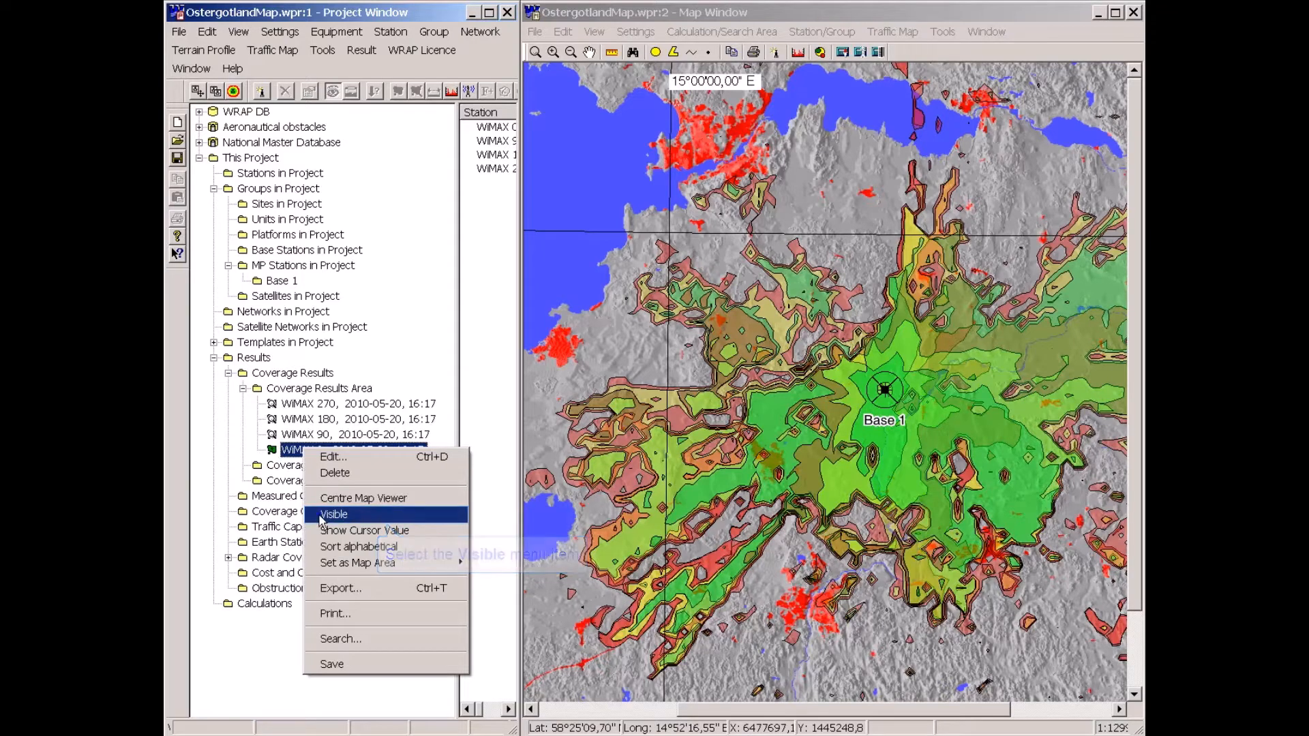
{"action": "left_click", "coordinate": [321, 517]}
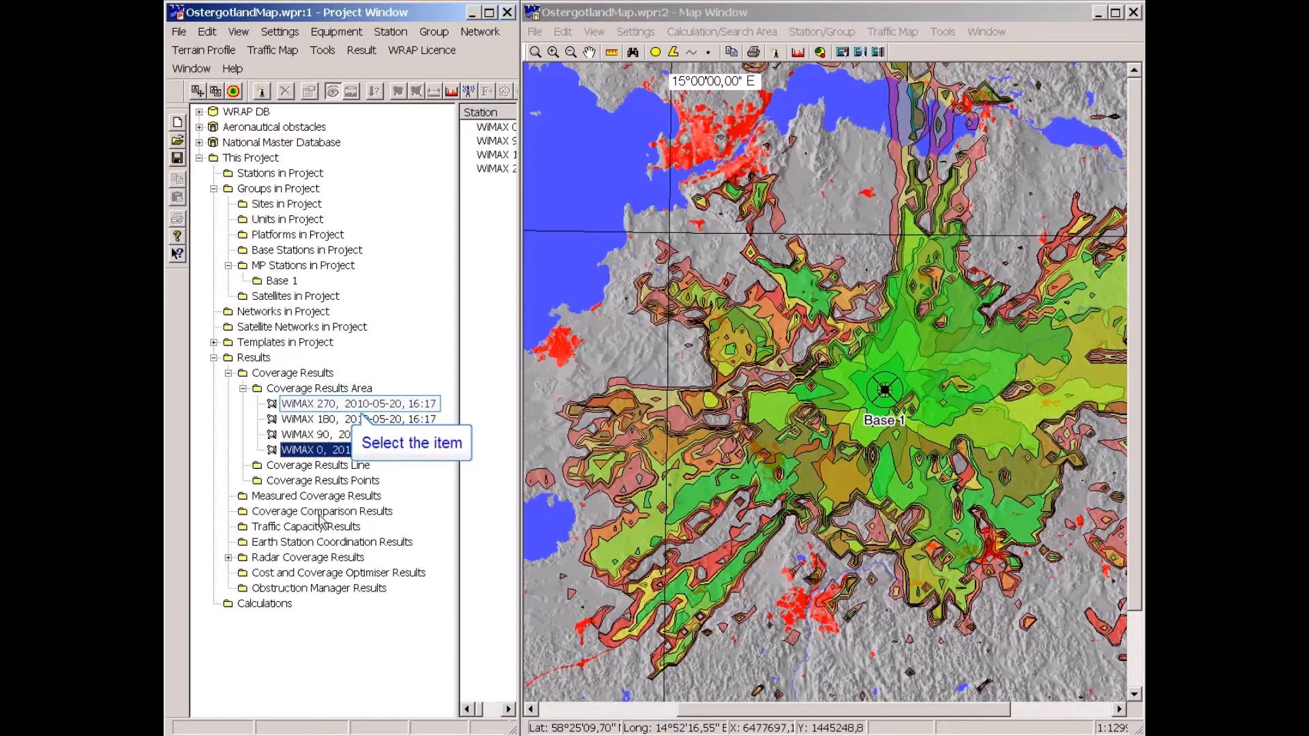
Select all four WiMAX sector coverage results and create a composite coverage result from them.
{"action": "left_click", "coordinate": [332, 407]}
{"action": "left_click", "coordinate": [318, 452], "text": "shift"}
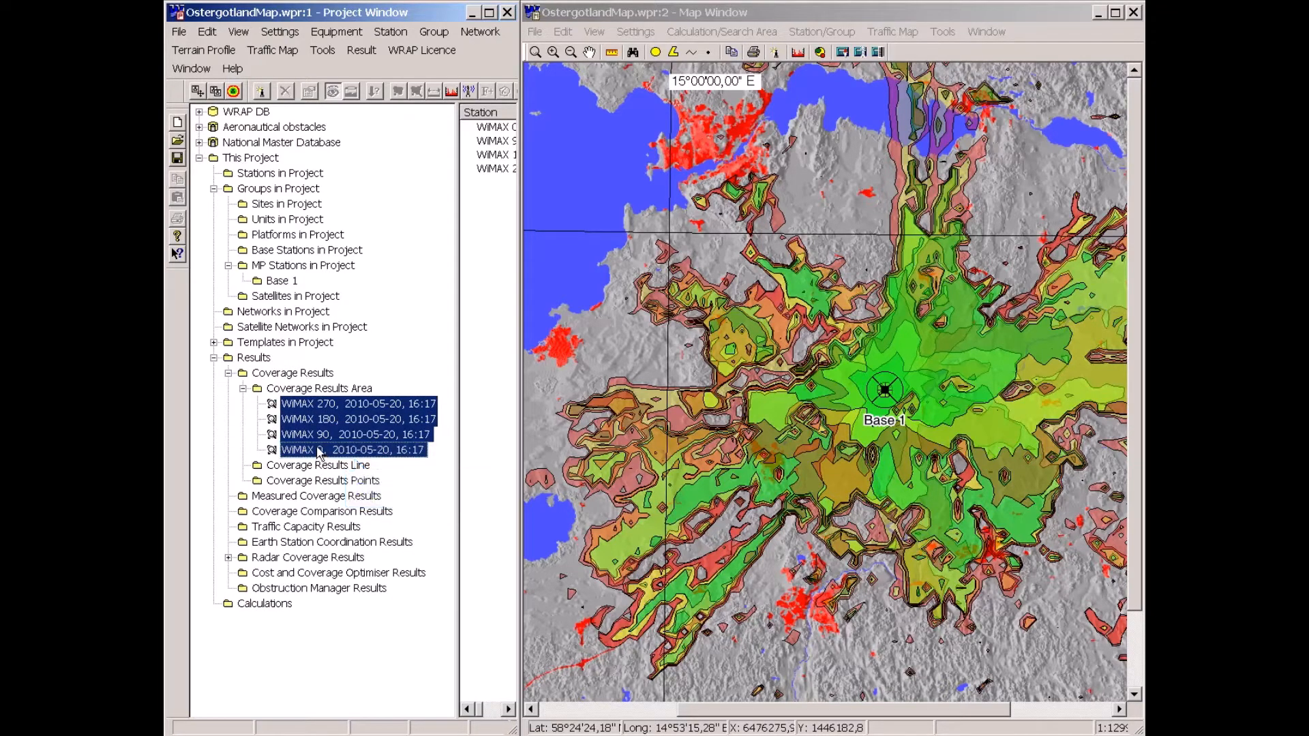
{"action": "right_click", "coordinate": [319, 452]}
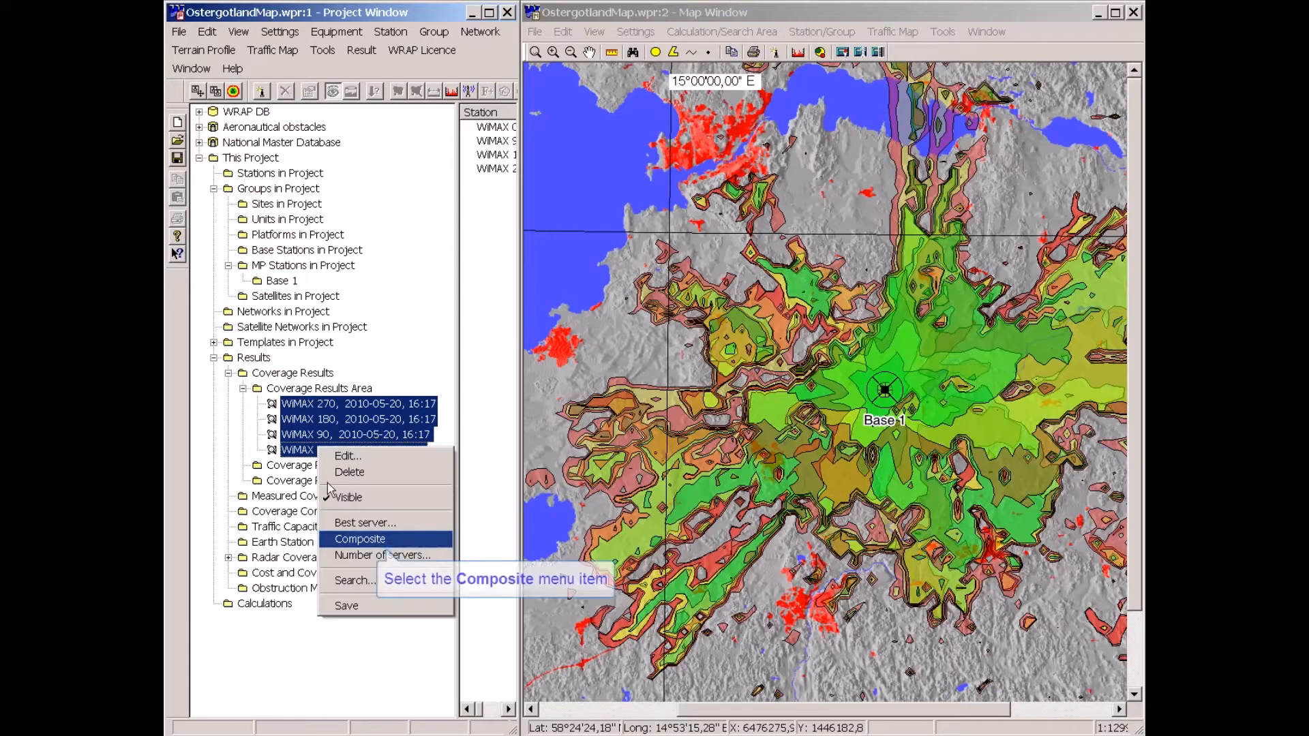
{"action": "left_click", "coordinate": [332, 540]}
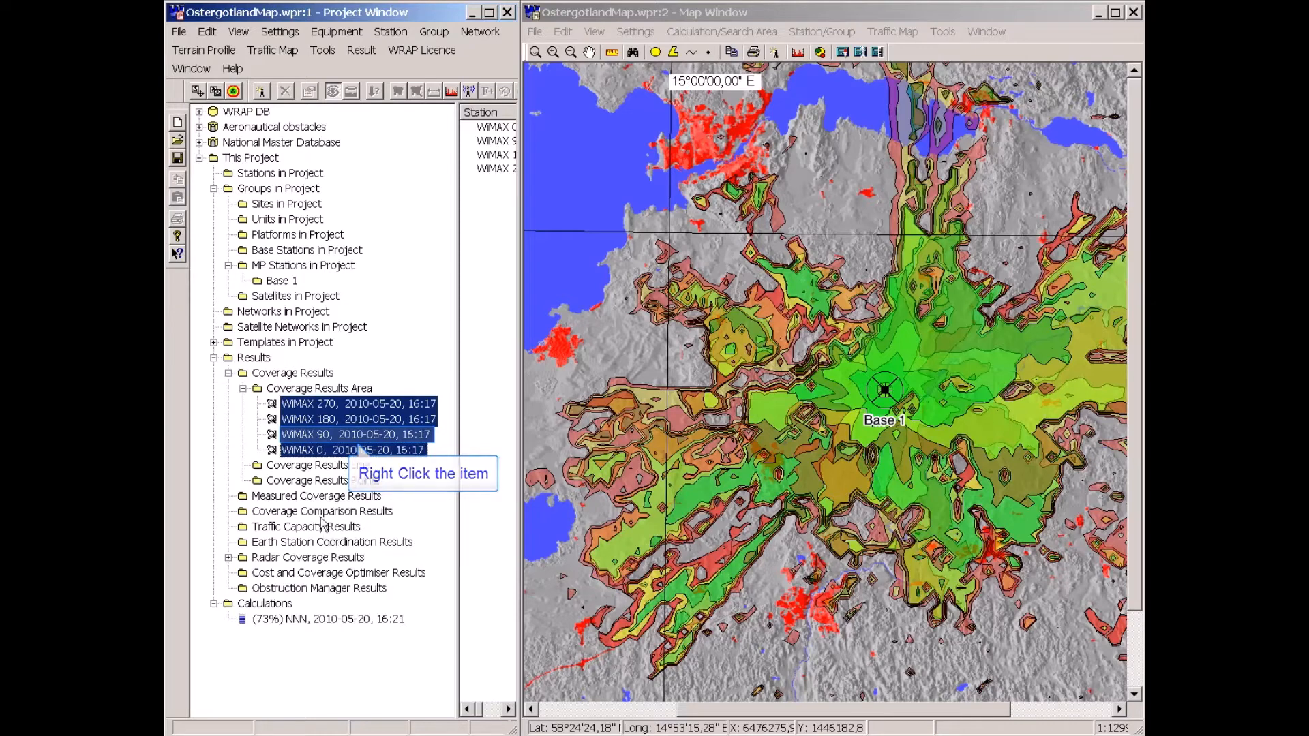
Hide the four sector coverage results and make the NNN composite result visible on the map.
{"action": "right_click", "coordinate": [319, 433]}
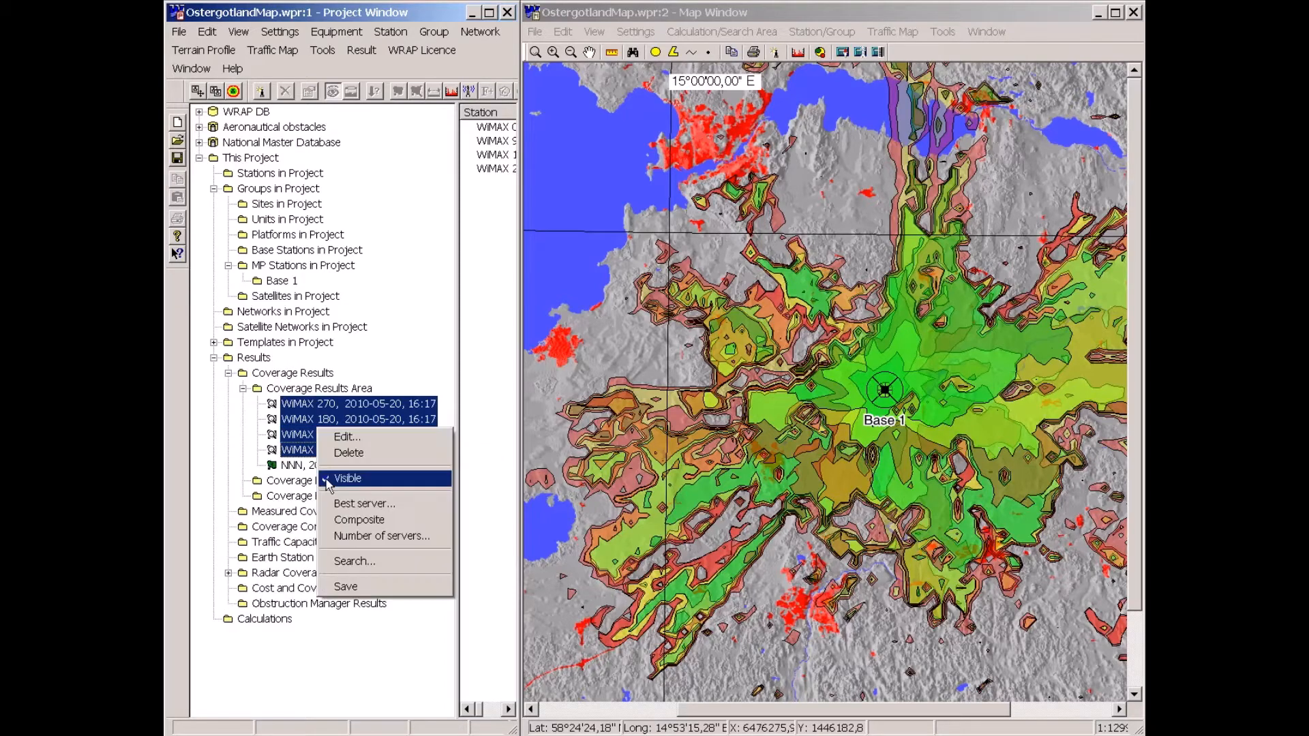
{"action": "left_click", "coordinate": [327, 479]}
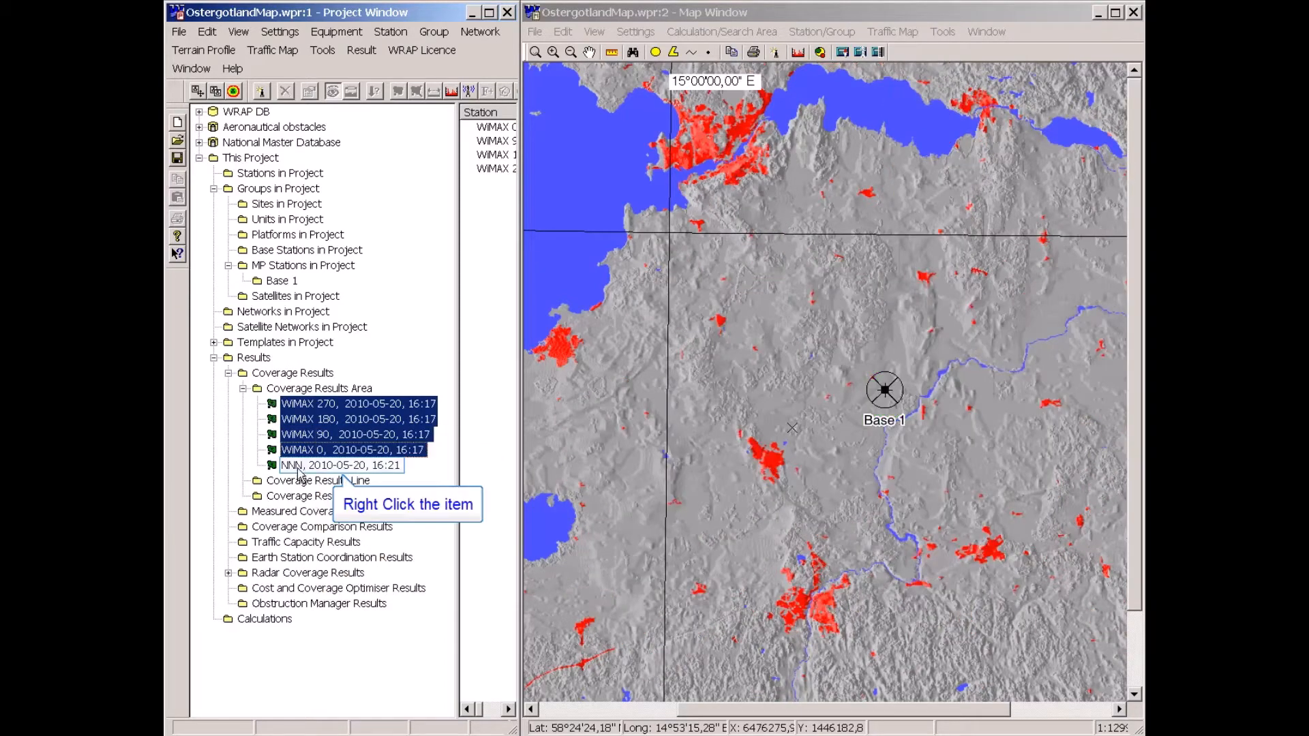
{"action": "right_click", "coordinate": [298, 467]}
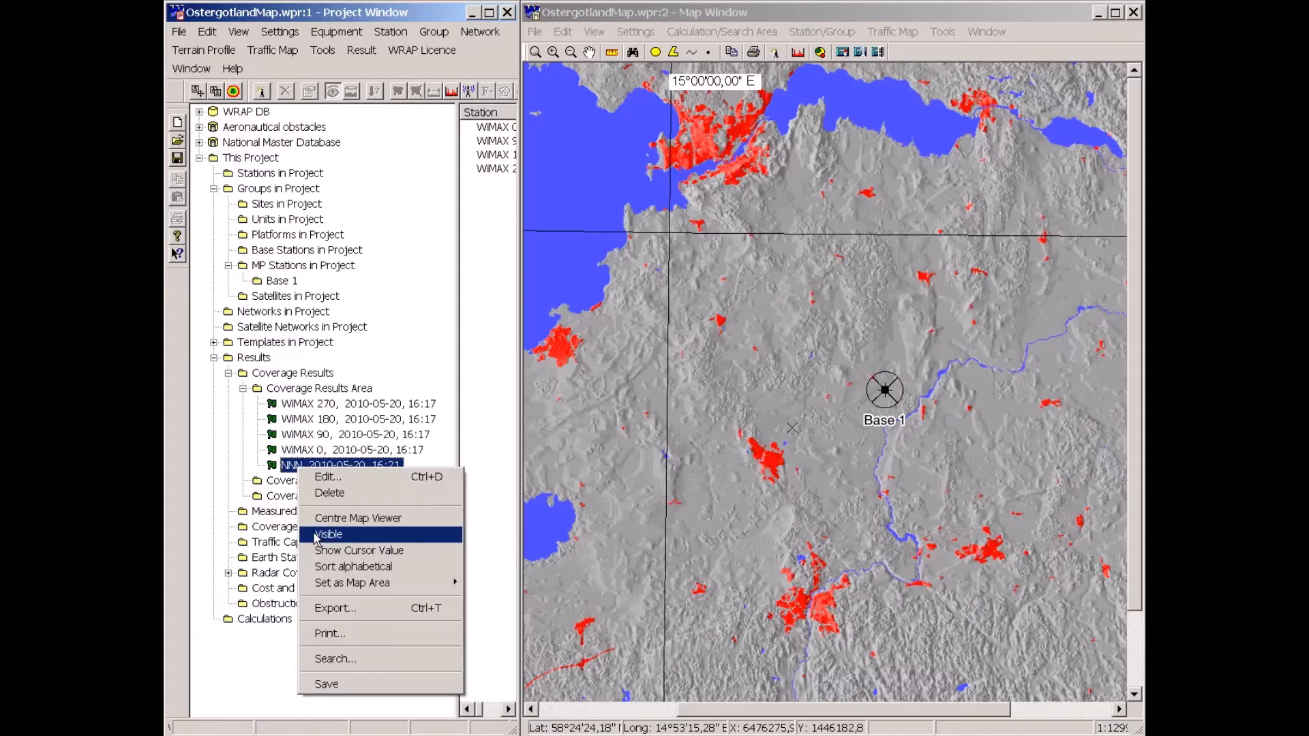
{"action": "left_click", "coordinate": [314, 535]}
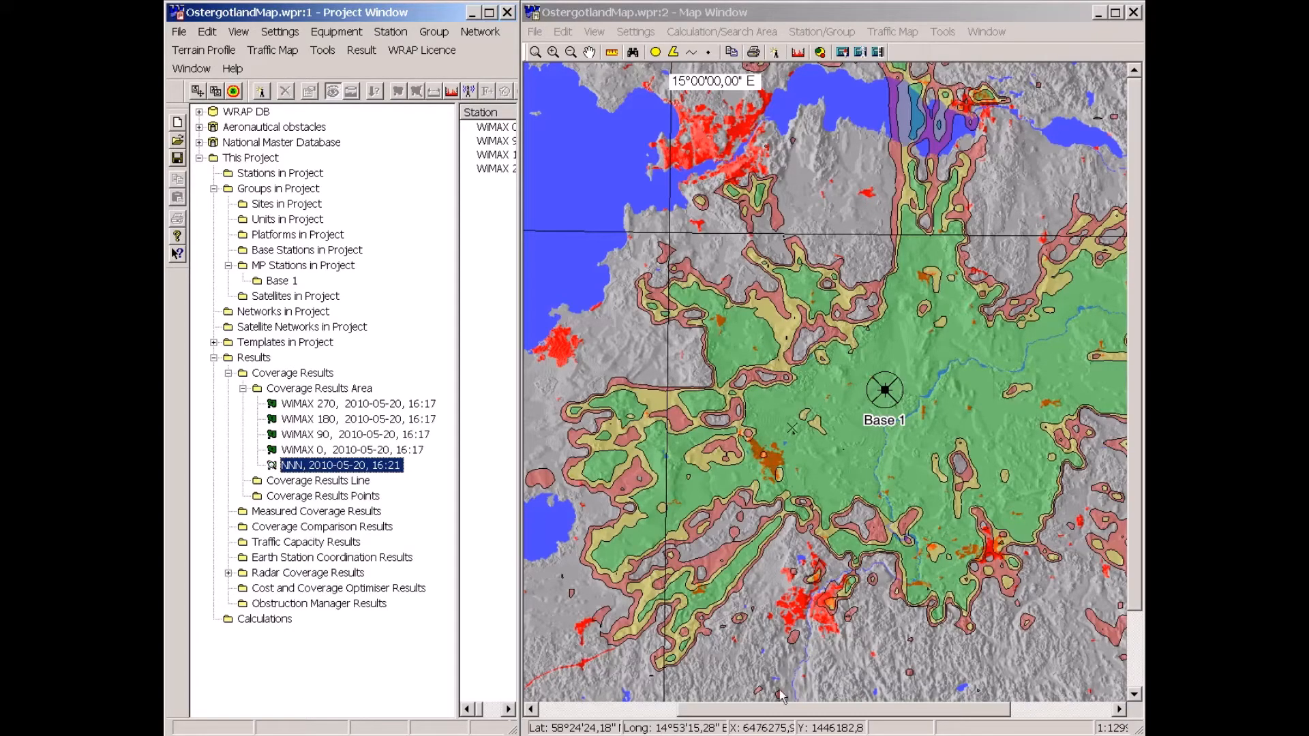
Set the map scale to 1:250 000.
{"action": "left_click_drag", "start_coordinate": [771, 711], "coordinate": [806, 710]}
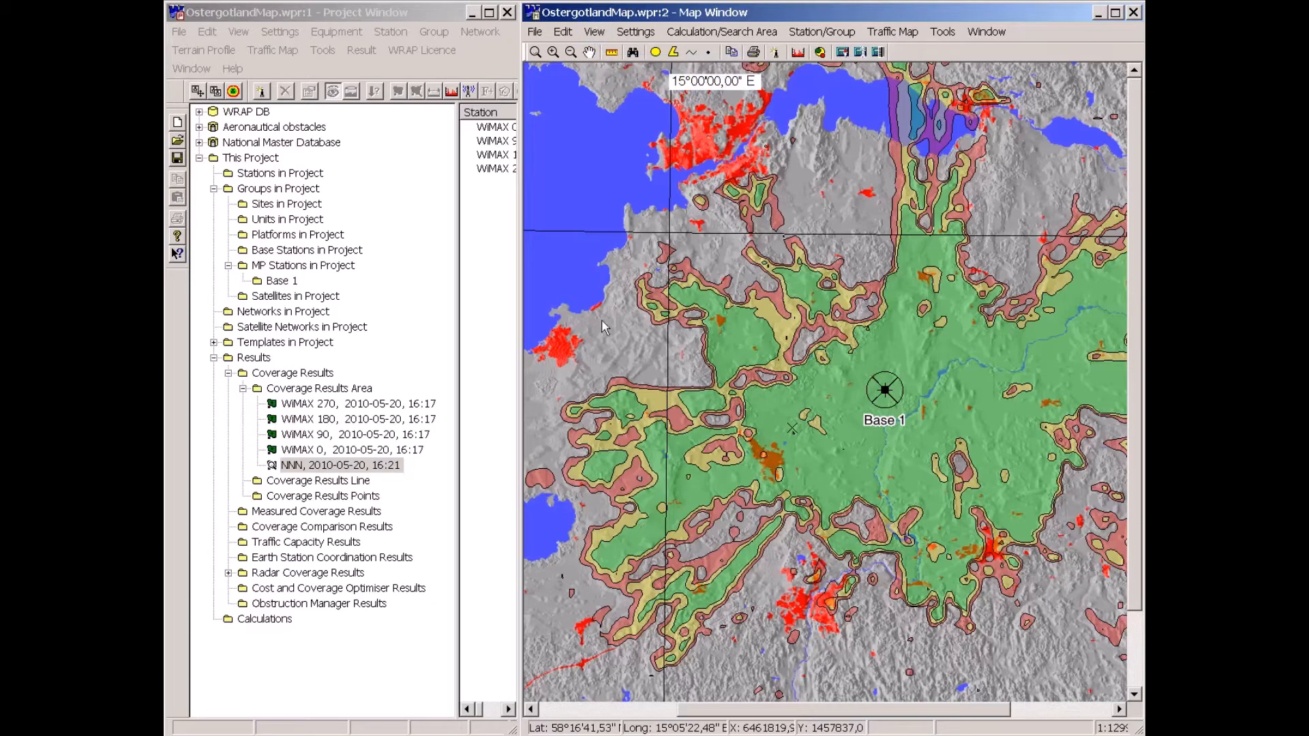
{"action": "left_click", "coordinate": [593, 32]}
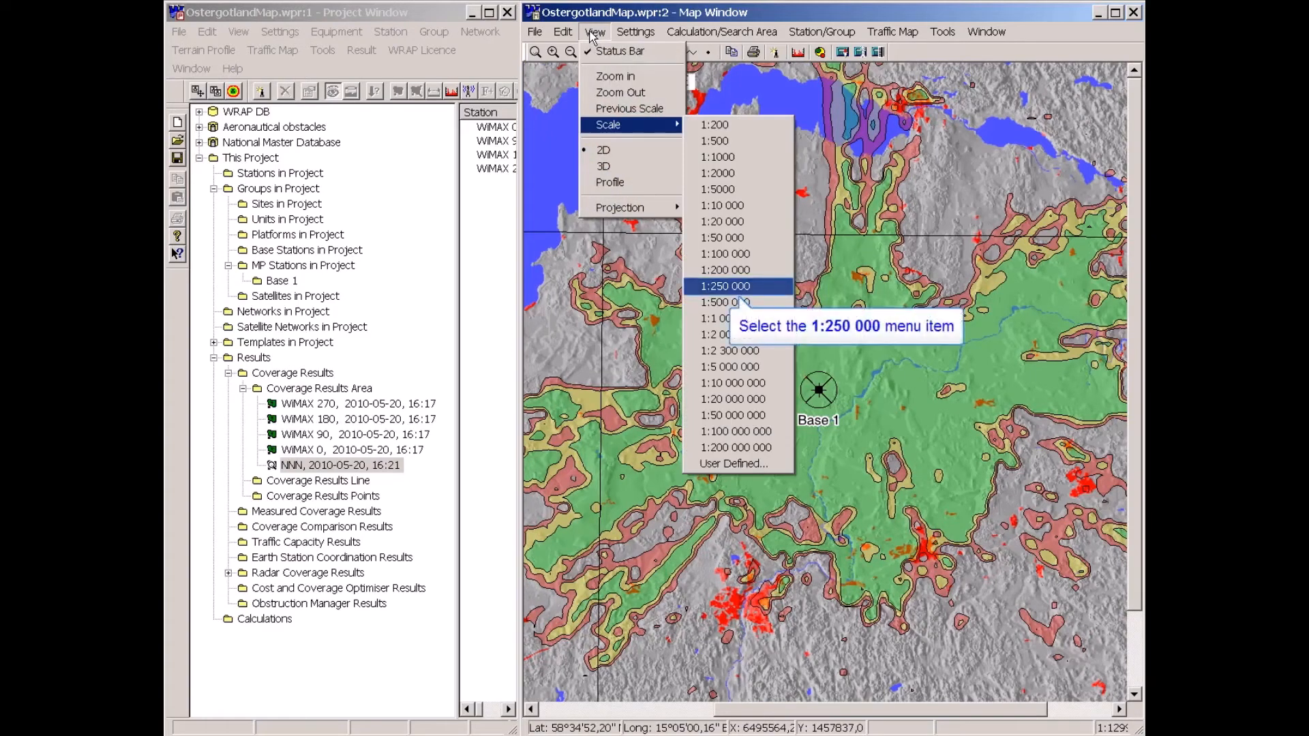
{"action": "left_click", "coordinate": [701, 291]}
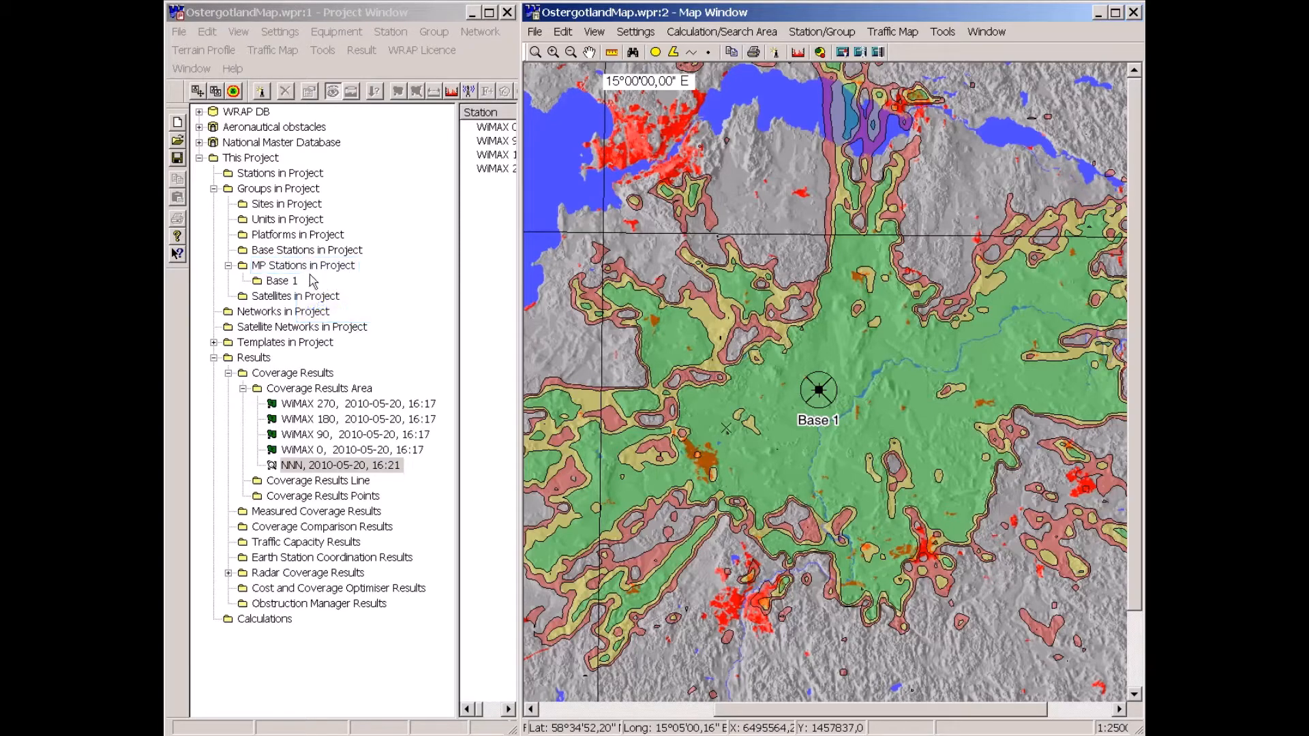
Copy the Base 1 multipoint station and place copies on the map east, north and south of it.
{"action": "left_click", "coordinate": [265, 265]}
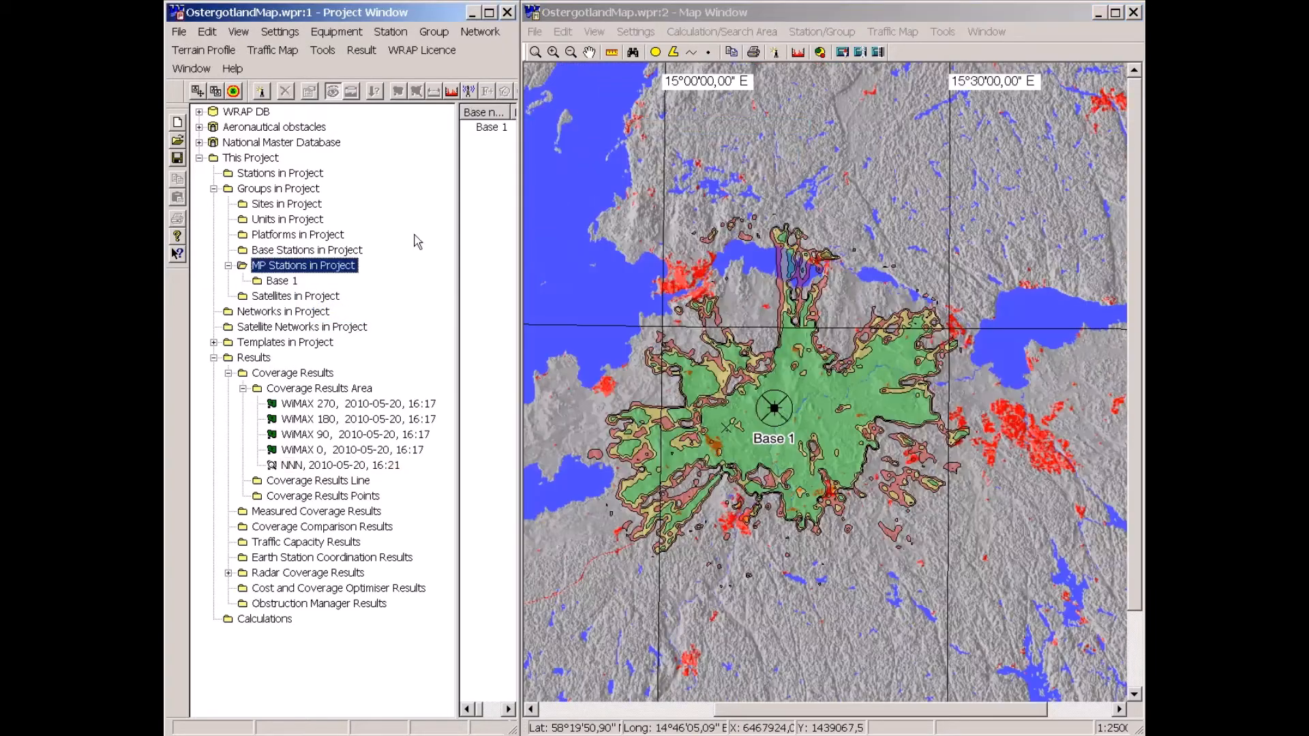
{"action": "left_click", "coordinate": [485, 129]}
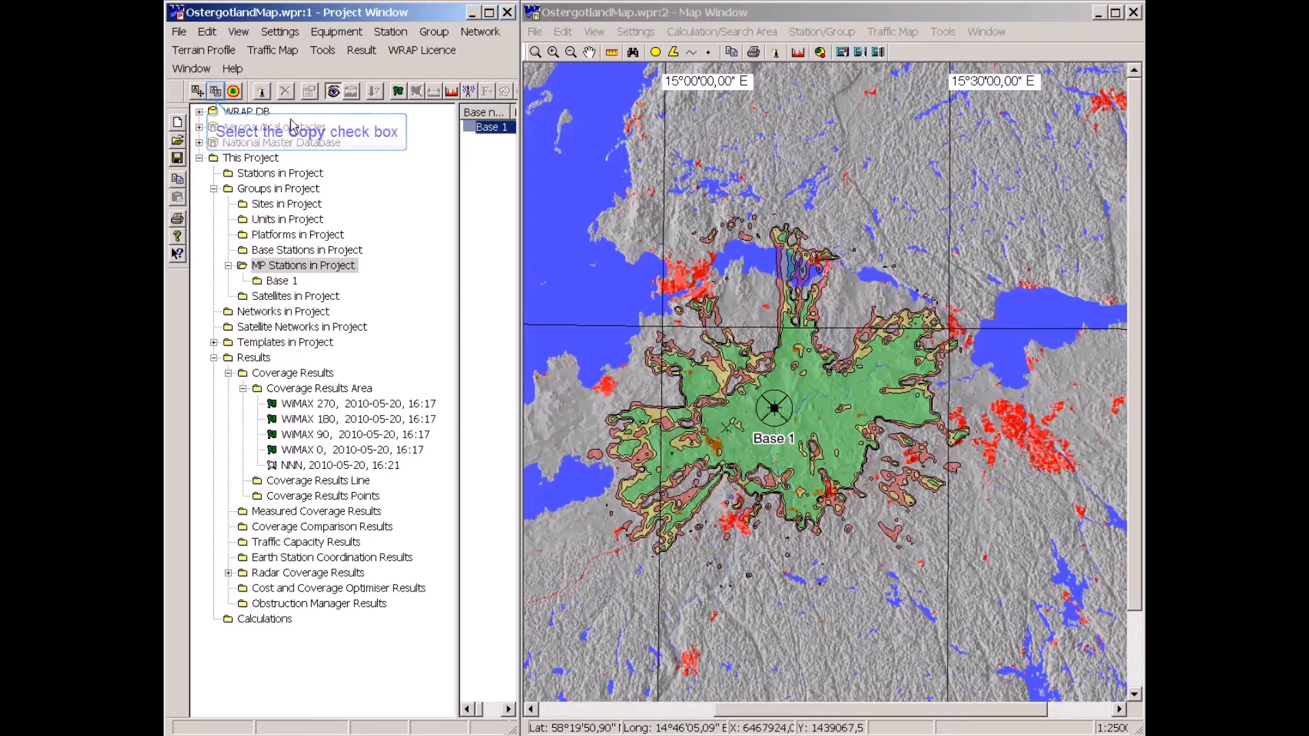
{"action": "left_click", "coordinate": [215, 94]}
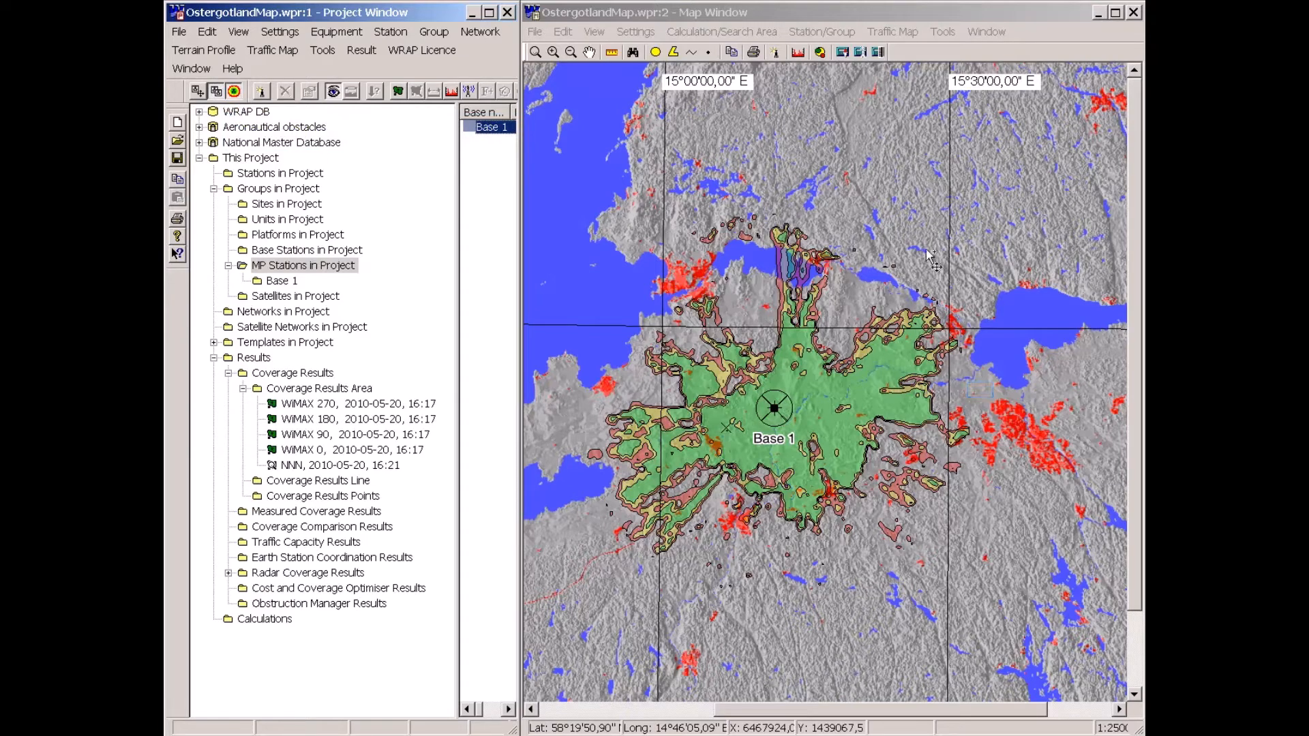
{"action": "left_click_drag", "start_coordinate": [980, 359], "coordinate": [982, 393]}
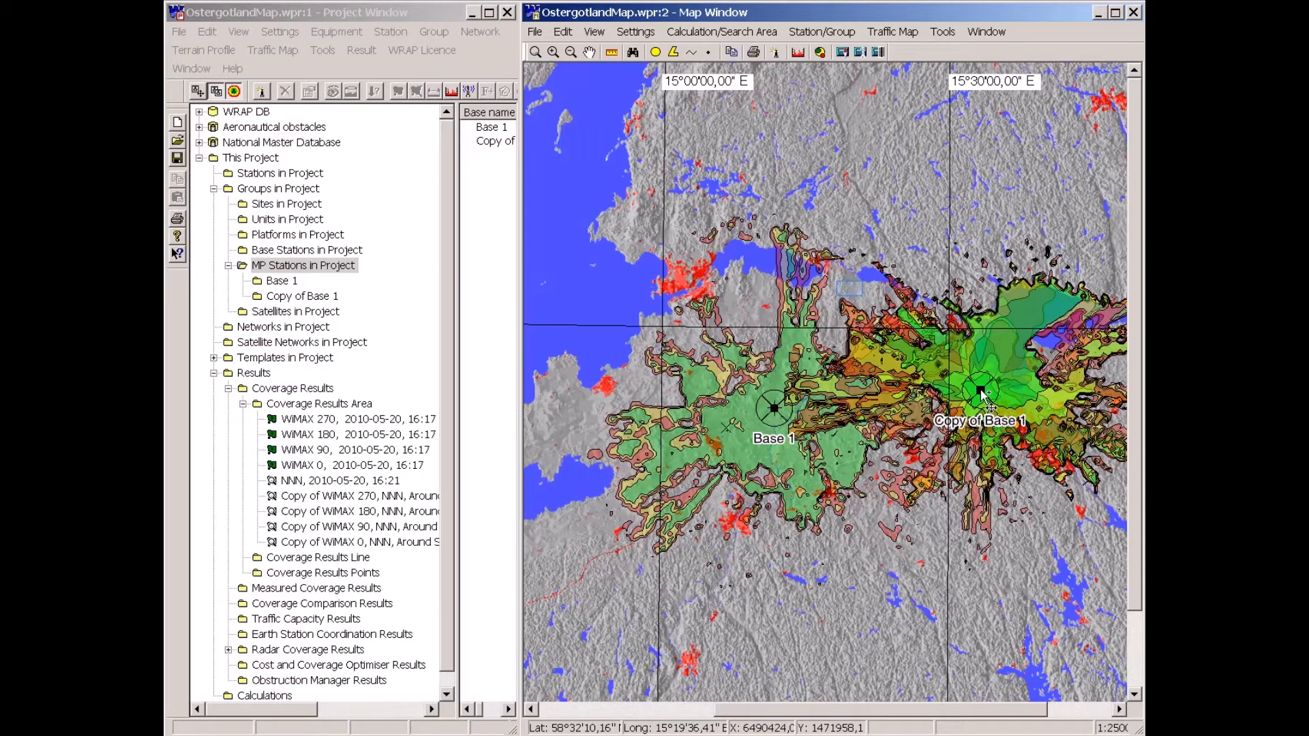
{"action": "left_click", "coordinate": [853, 295]}
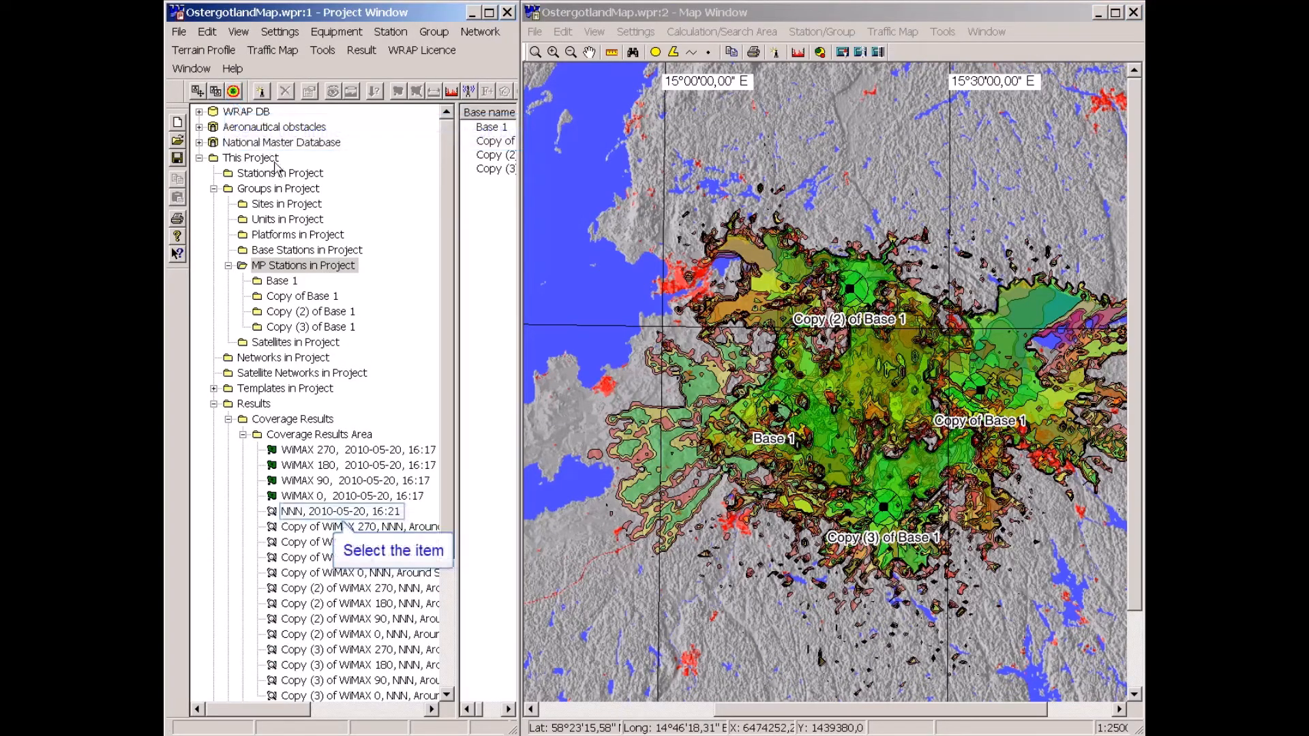
Hide the first NNN composite result on the map.
{"action": "left_click", "coordinate": [297, 516]}
{"action": "right_click", "coordinate": [299, 513]}
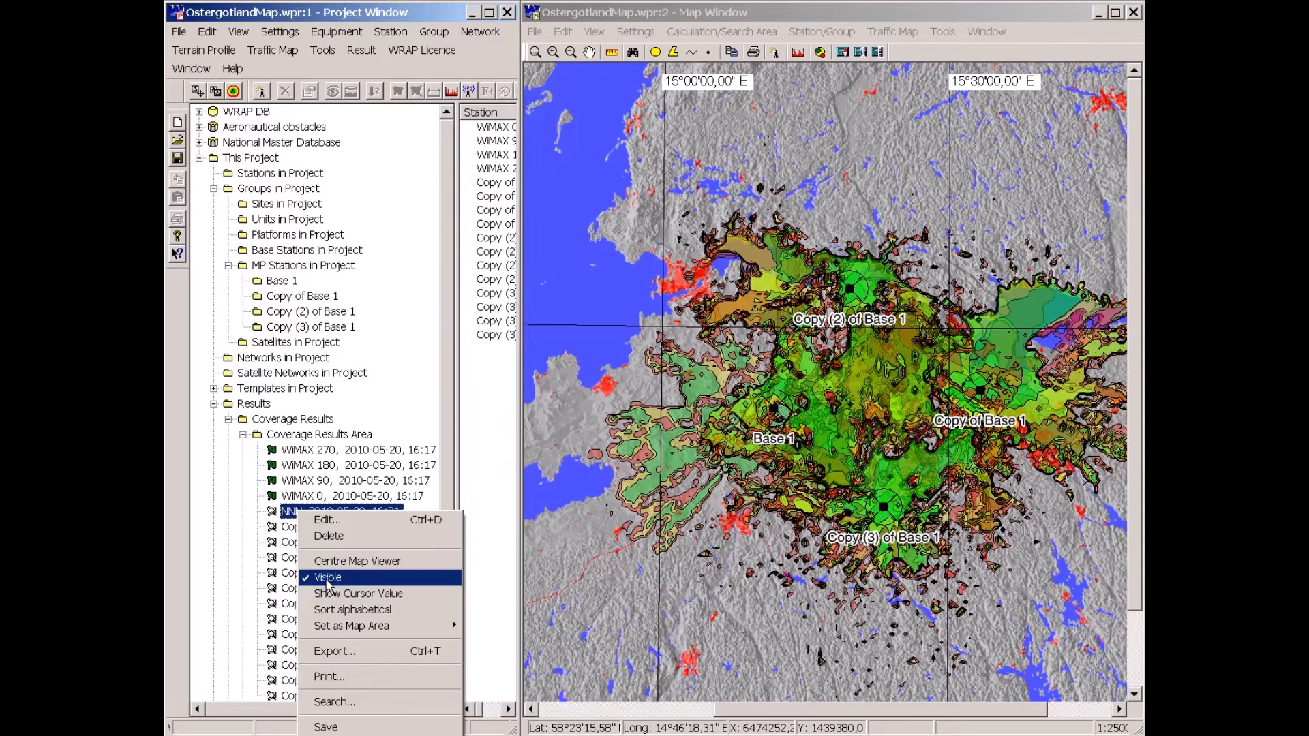
{"action": "left_click", "coordinate": [328, 578]}
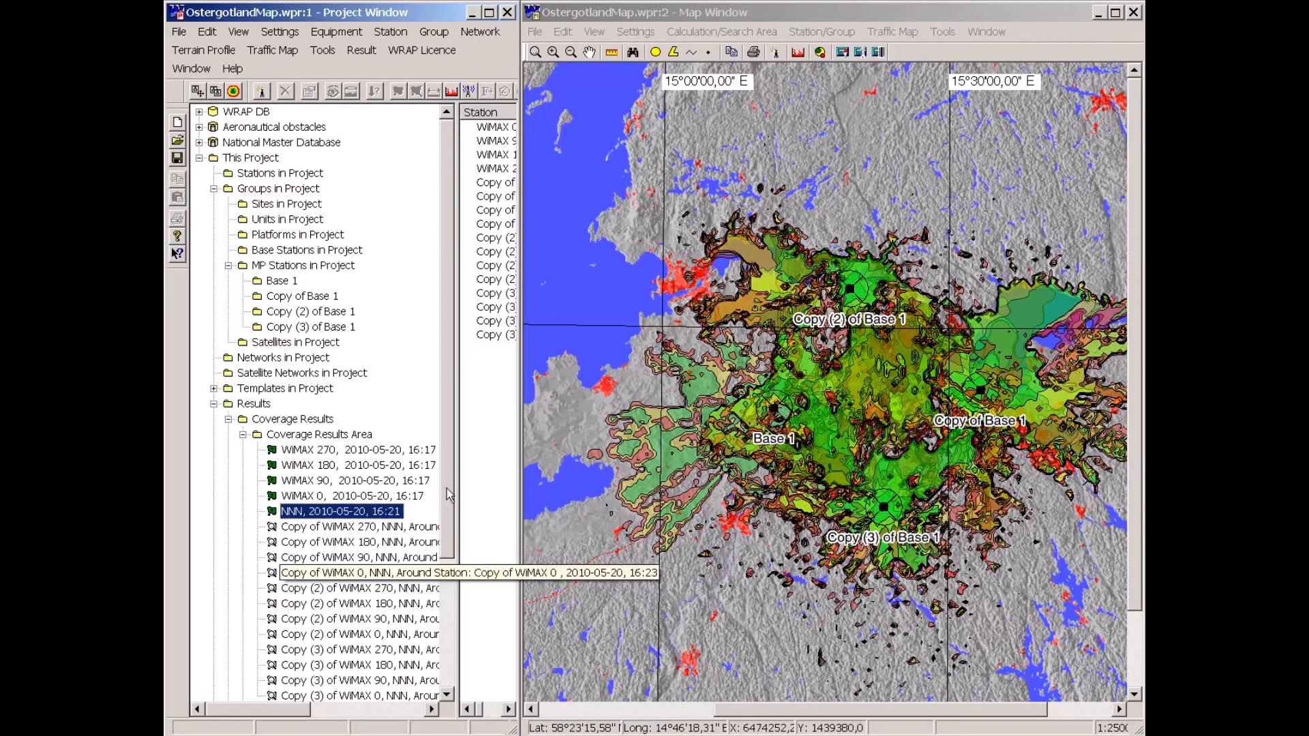
Select the sector coverage results of all four stations and create a composite result from them.
{"action": "left_click", "coordinate": [311, 593]}
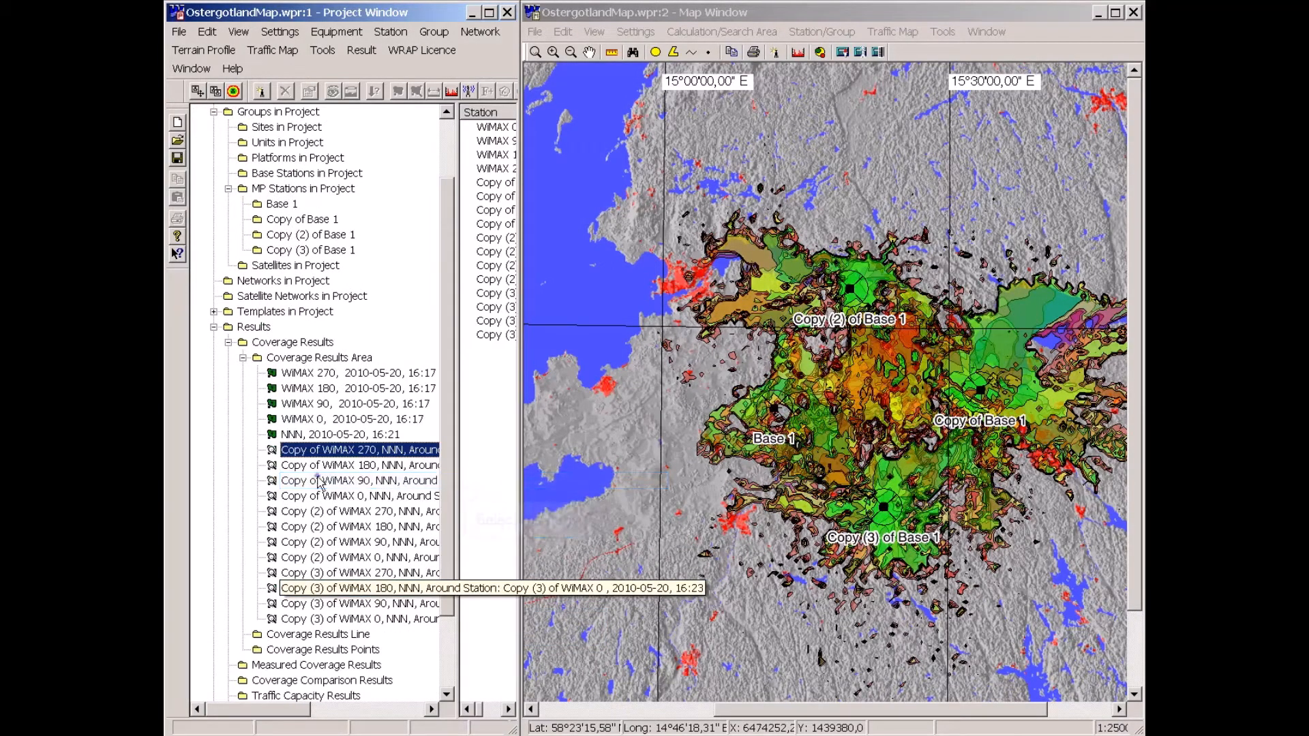
{"action": "left_click", "coordinate": [317, 619], "text": "shift"}
{"action": "left_click", "coordinate": [297, 419], "text": "ctrl"}
{"action": "left_click", "coordinate": [295, 403], "text": "ctrl"}
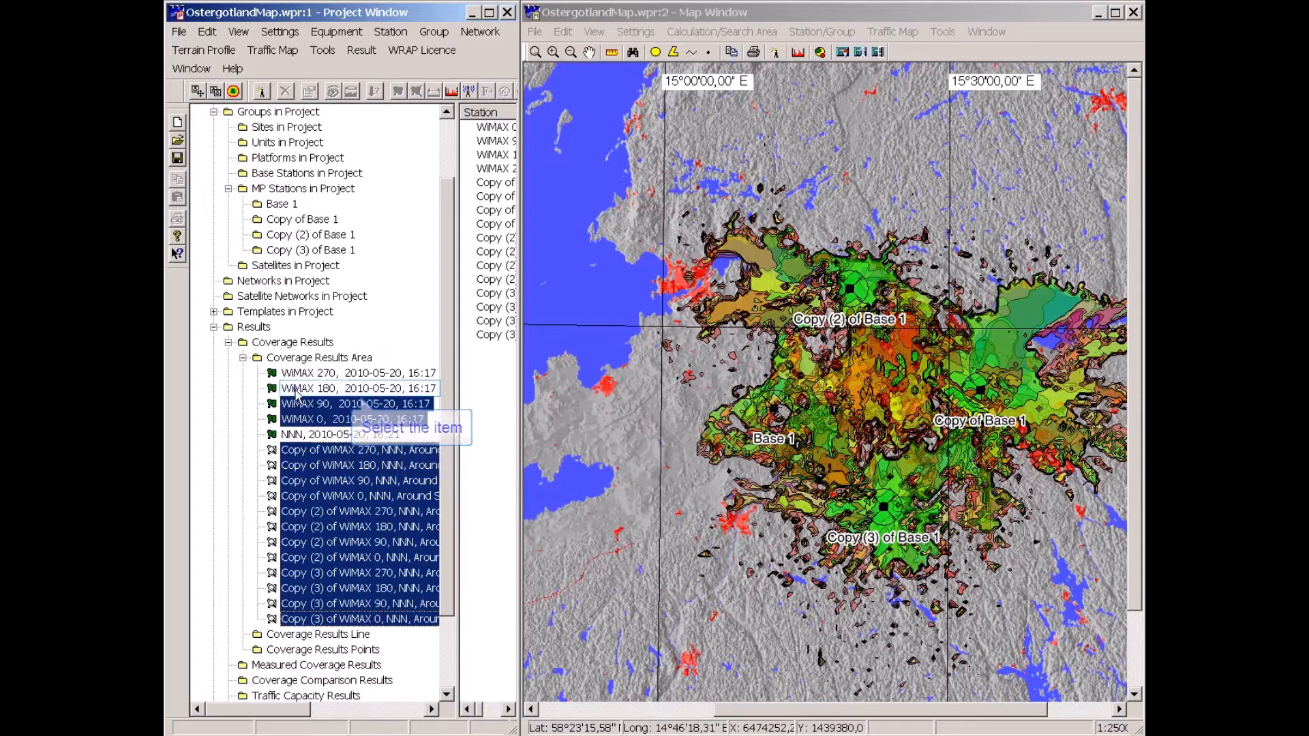
{"action": "left_click", "coordinate": [297, 390], "text": "ctrl"}
{"action": "left_click", "coordinate": [298, 374], "text": "ctrl"}
{"action": "right_click", "coordinate": [312, 397]}
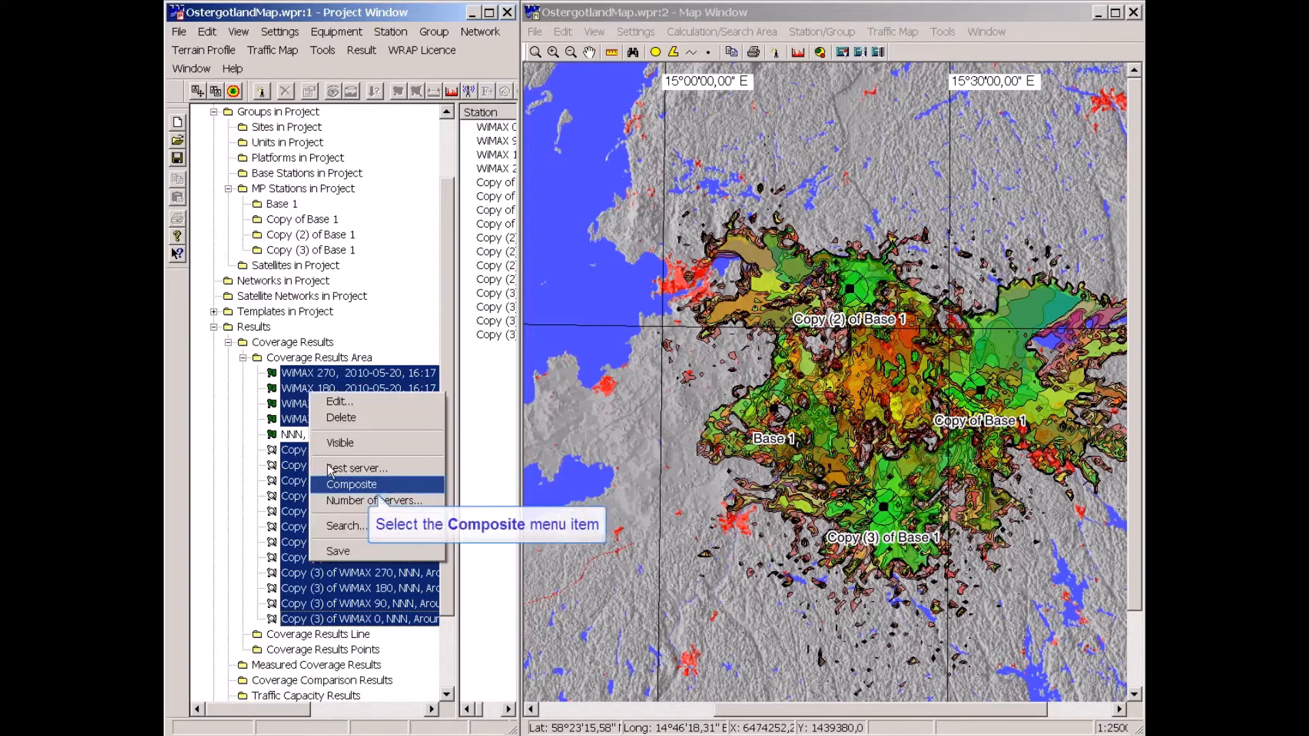
{"action": "left_click", "coordinate": [341, 484]}
Hide all selected sector results and make the new NNN composite result visible on the map.
{"action": "left_click_drag", "start_coordinate": [239, 711], "coordinate": [276, 712]}
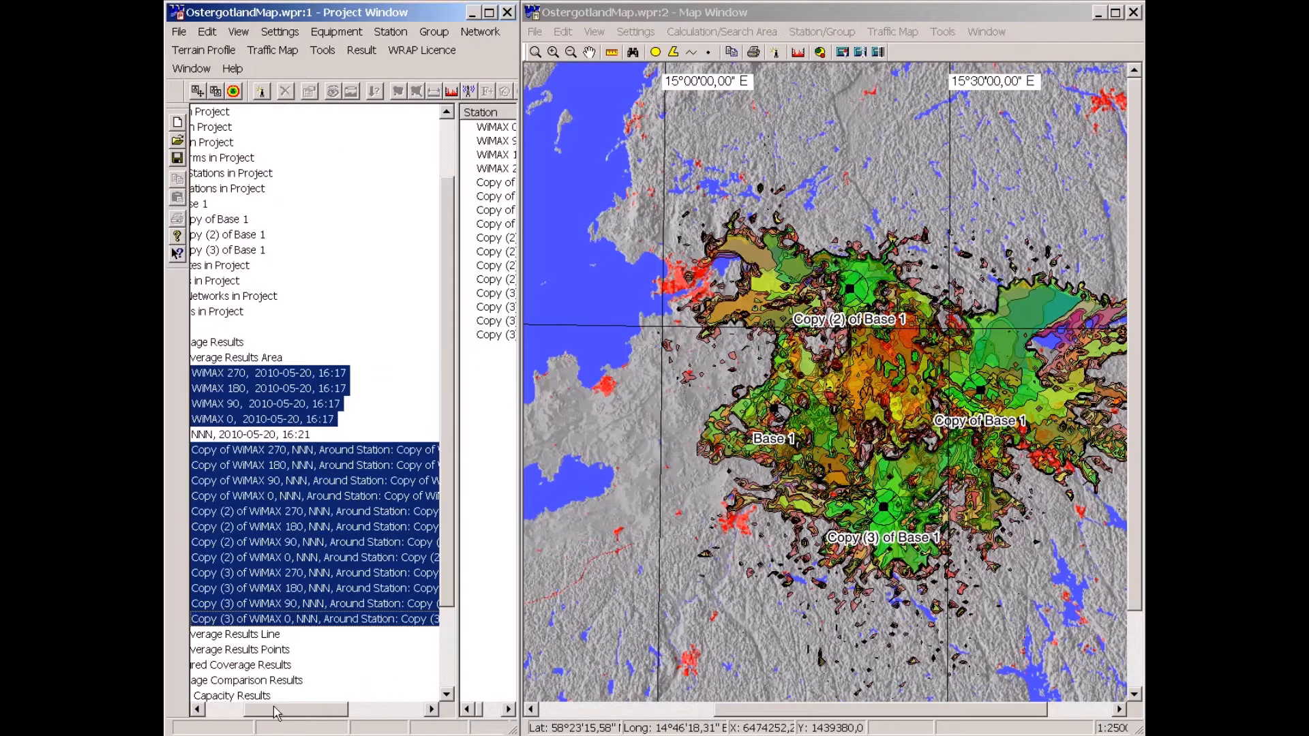
{"action": "right_click", "coordinate": [326, 557]}
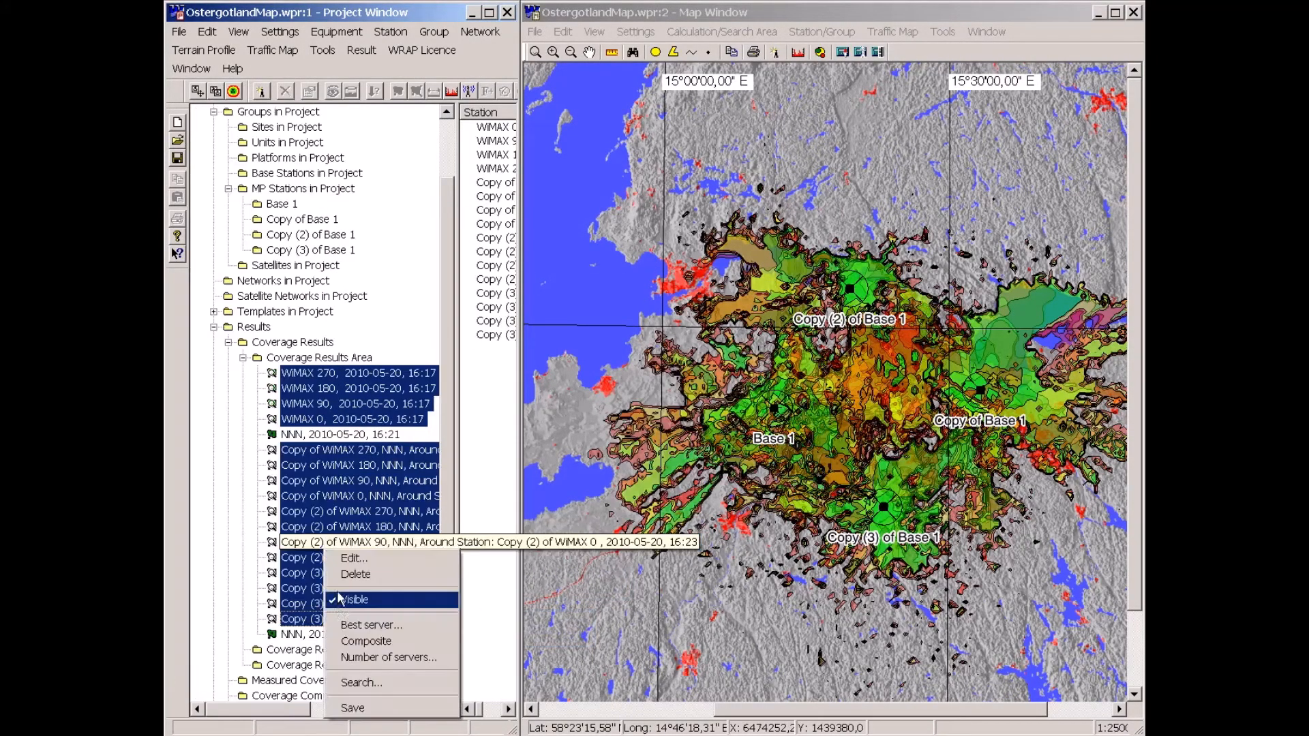
{"action": "left_click", "coordinate": [341, 588]}
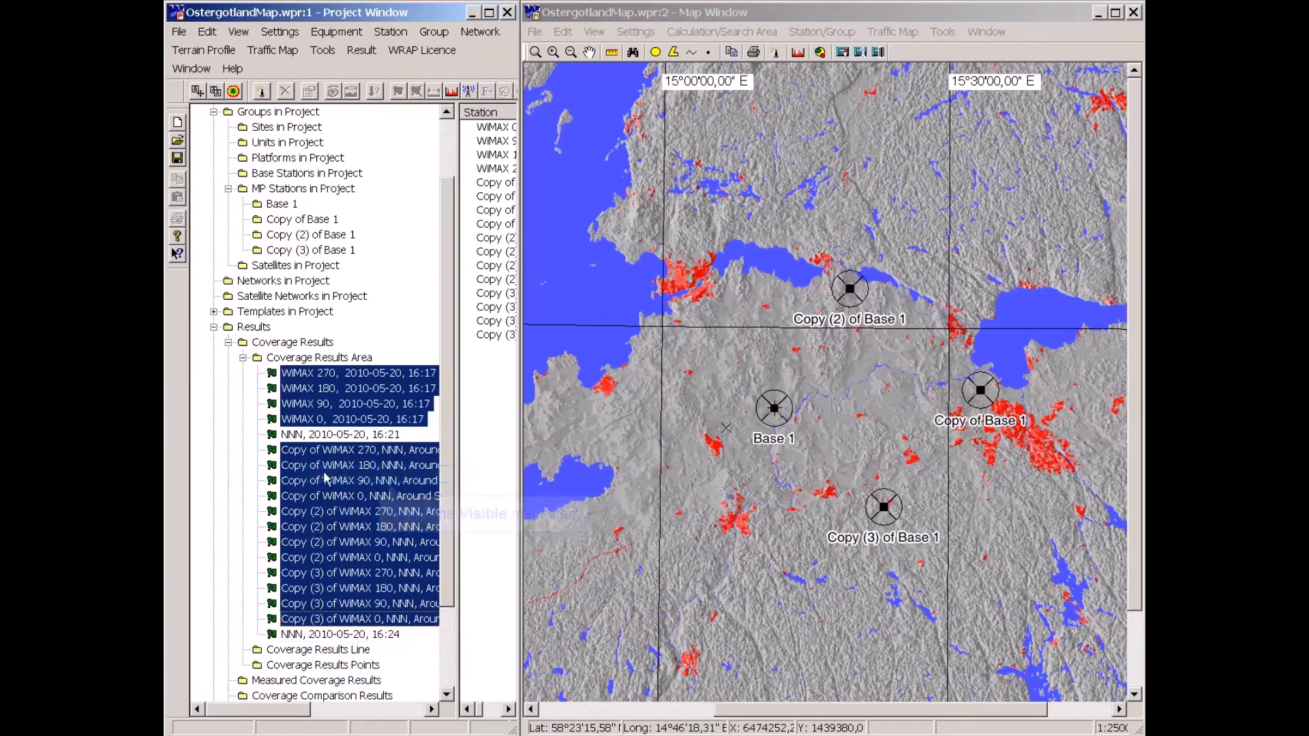
{"action": "right_click", "coordinate": [280, 634]}
{"action": "left_click", "coordinate": [325, 469]}
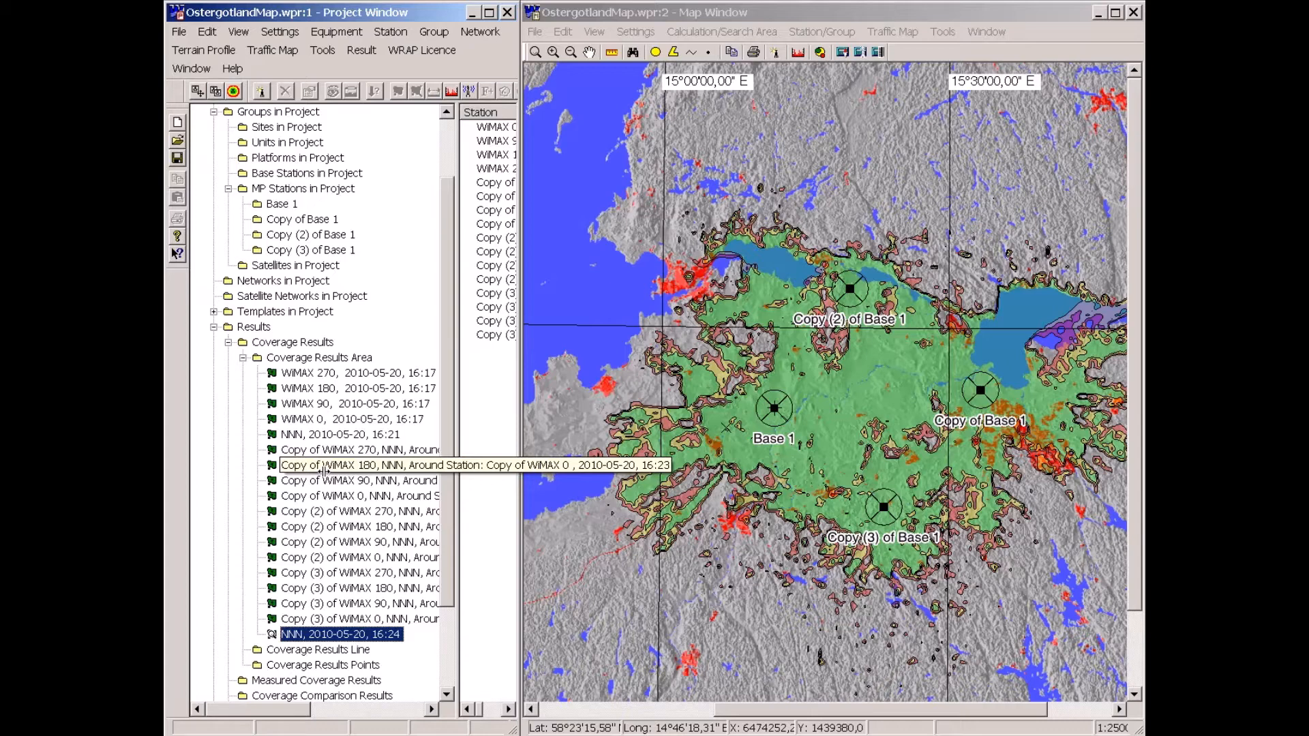
Widen the station list, select all WiMAX sector stations in it, and delete them.
{"action": "left_click_drag", "start_coordinate": [455, 508], "coordinate": [420, 510]}
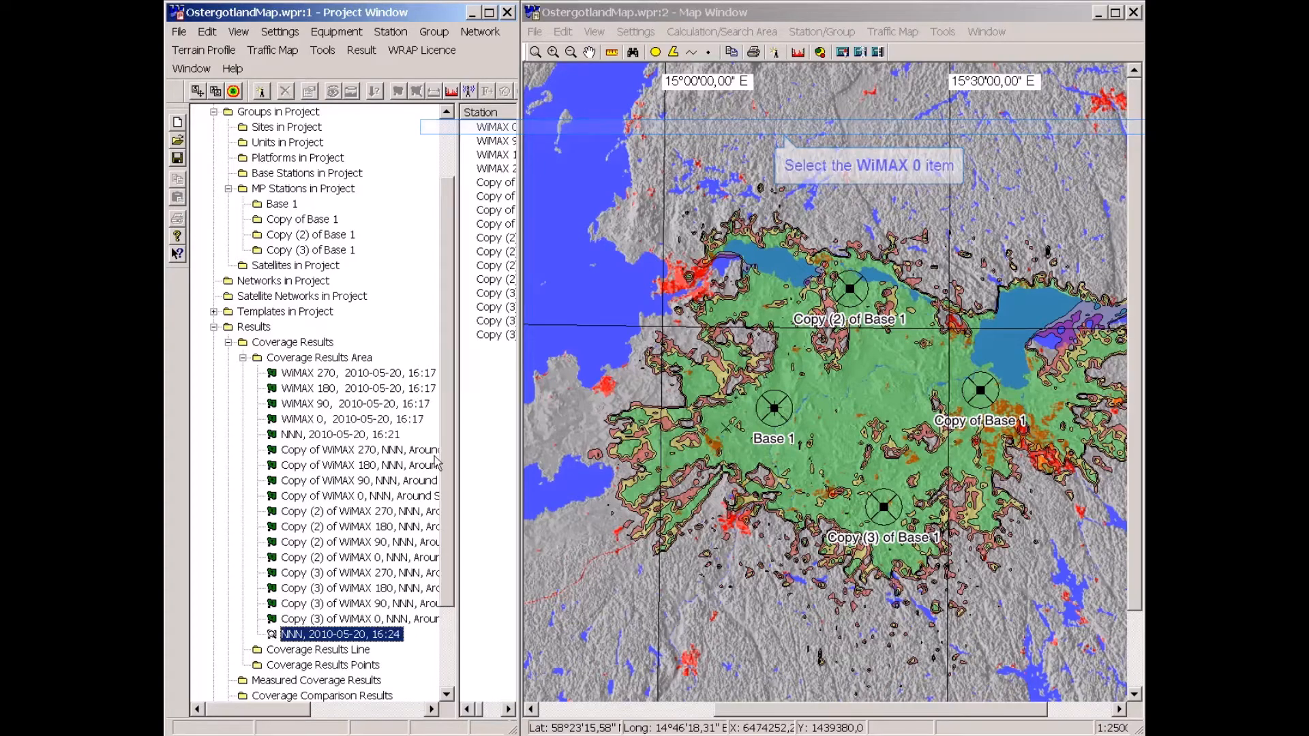
{"action": "left_click", "coordinate": [445, 123]}
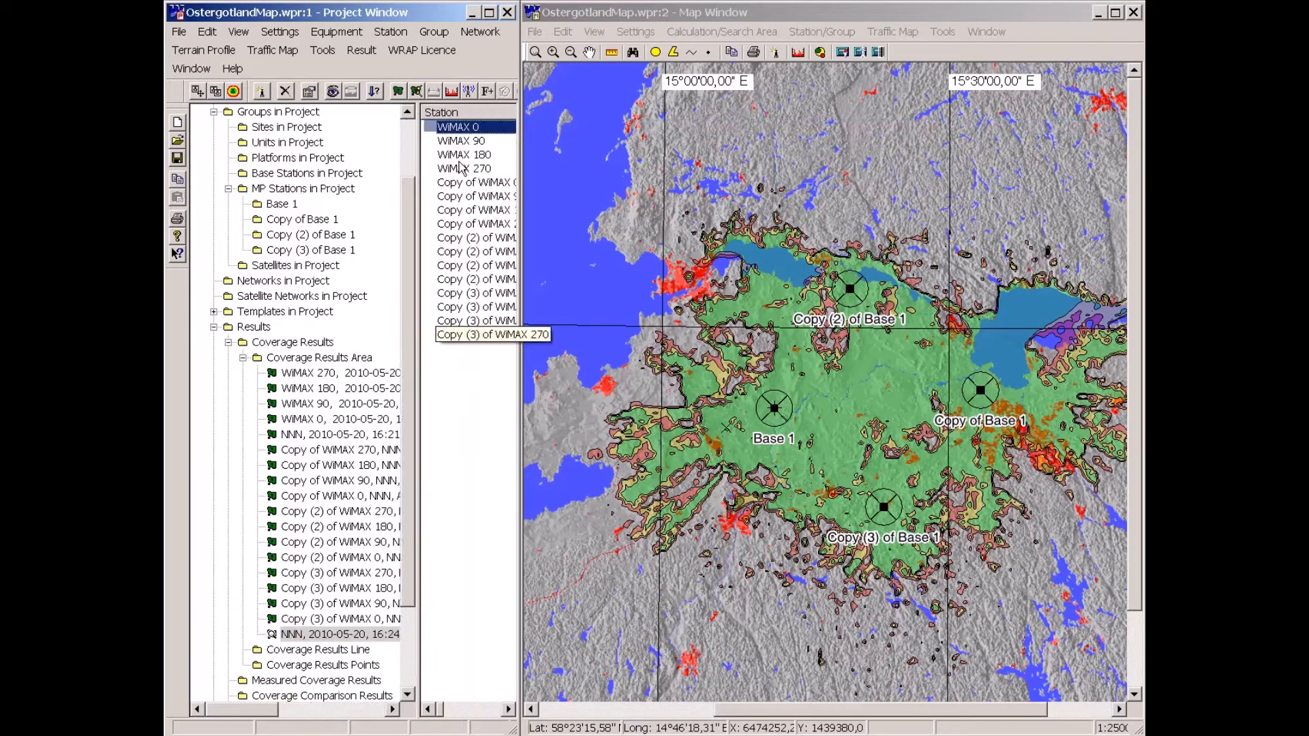
{"action": "left_click", "coordinate": [467, 335], "text": "shift"}
{"action": "right_click", "coordinate": [468, 332]}
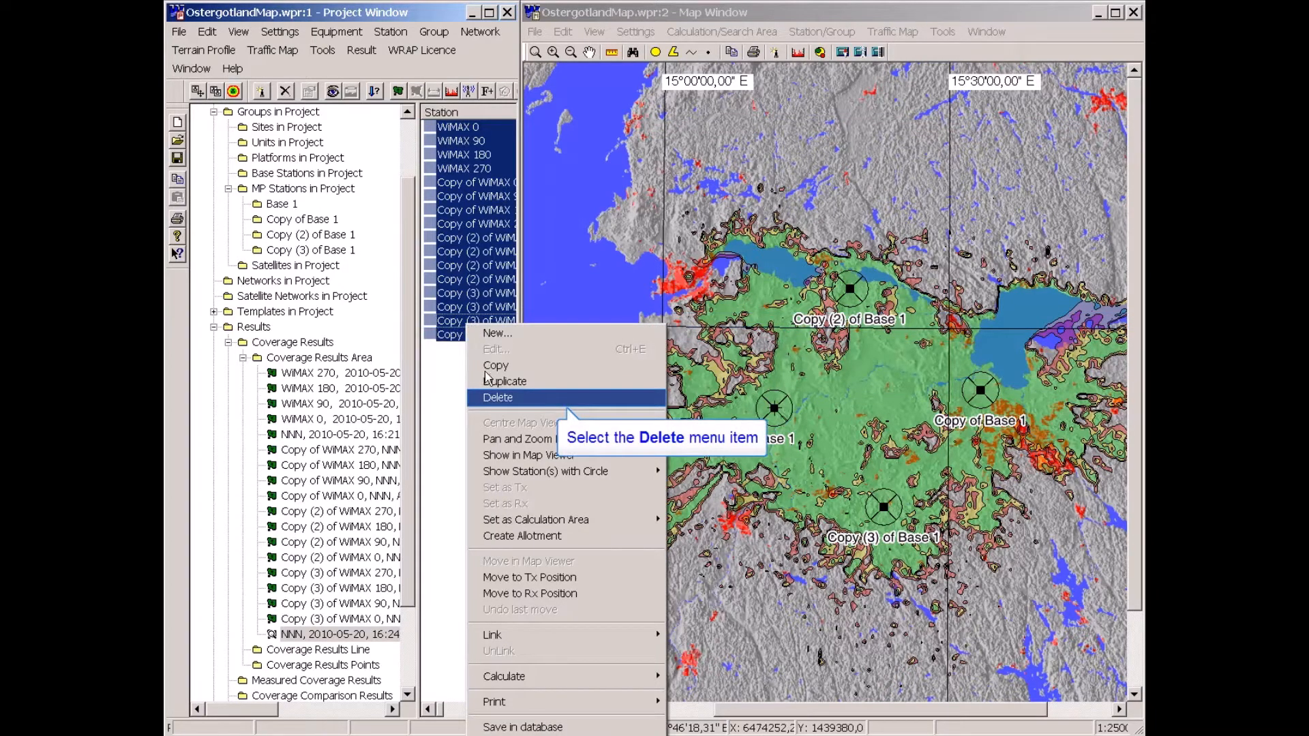
{"action": "left_click", "coordinate": [498, 397]}
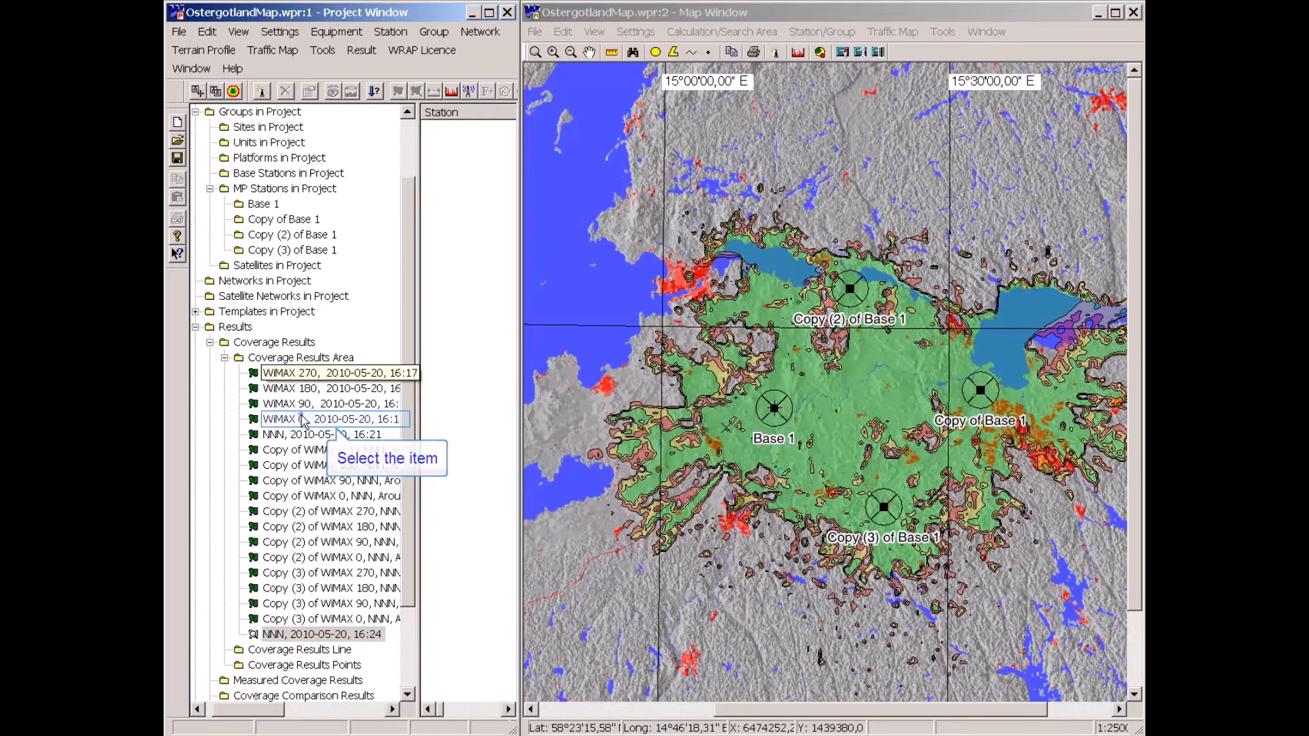
Delete the four original WiMAX sector coverage results from the project.
{"action": "left_click", "coordinate": [303, 421]}
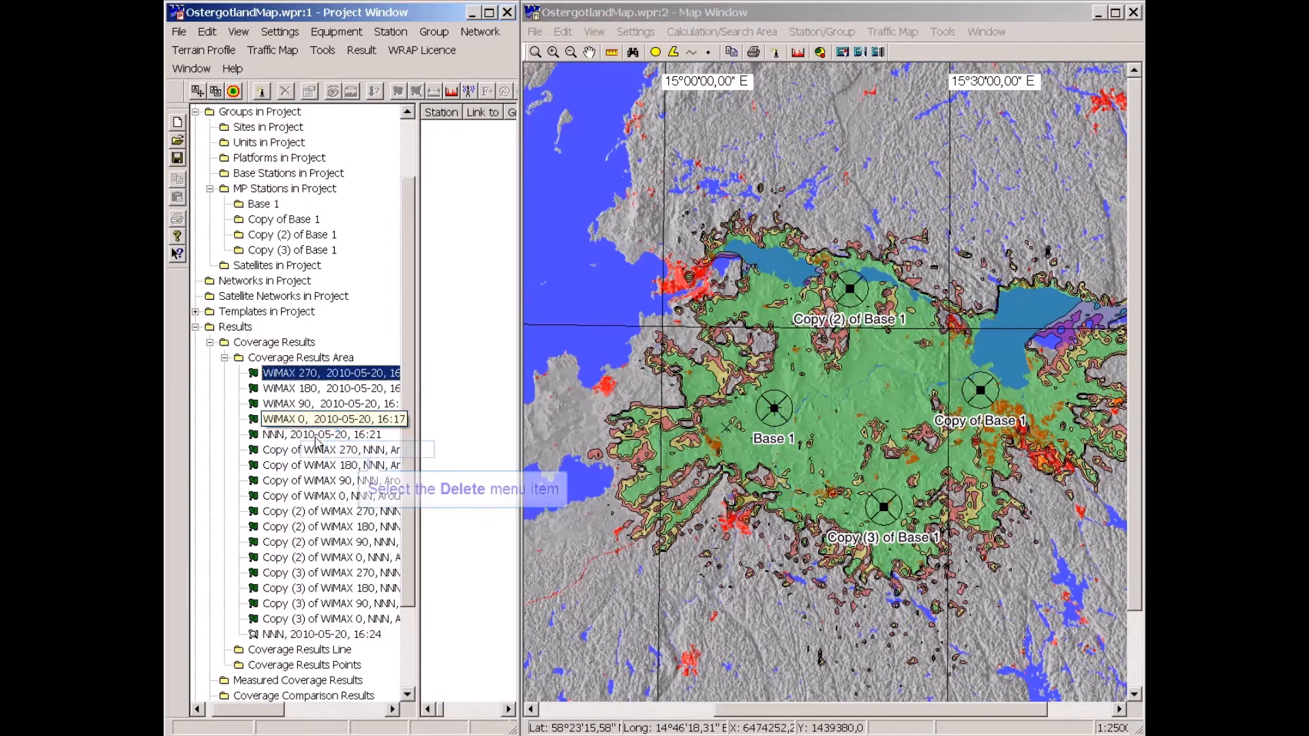
{"action": "right_click", "coordinate": [301, 426]}
{"action": "left_click", "coordinate": [320, 450]}
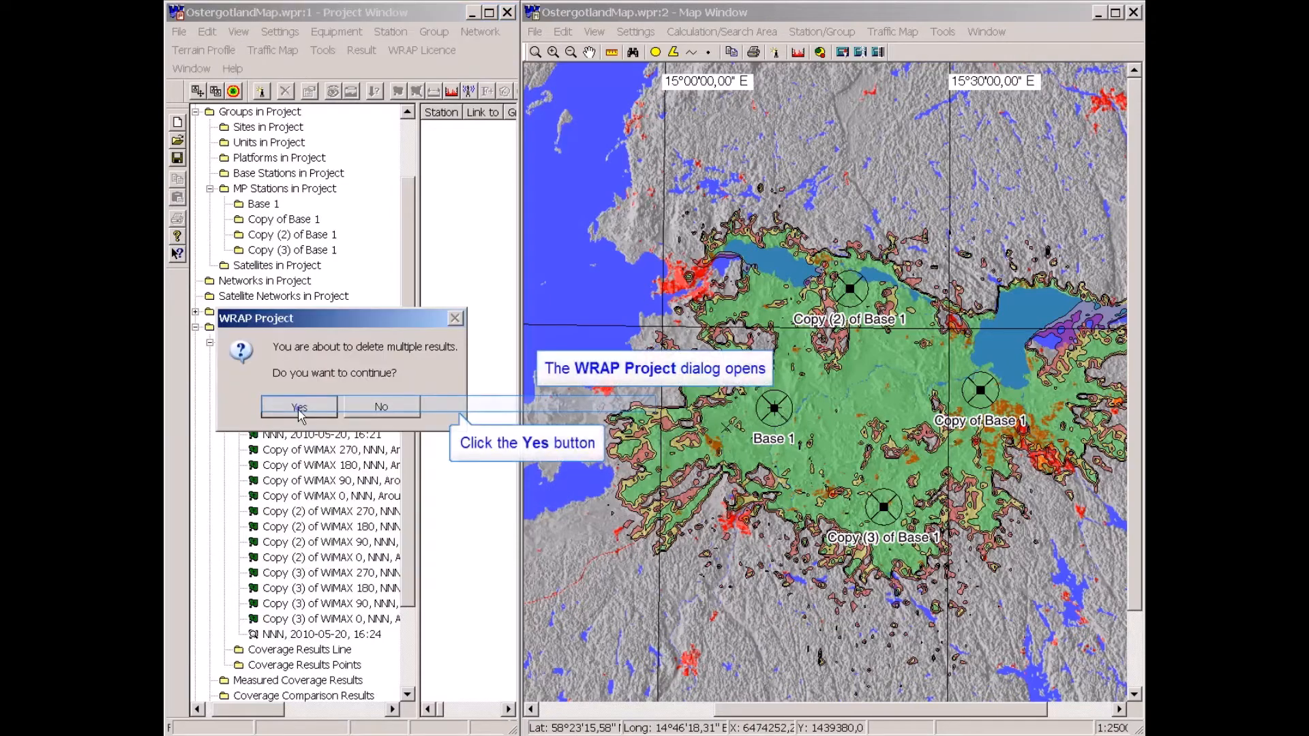
{"action": "left_click", "coordinate": [304, 403]}
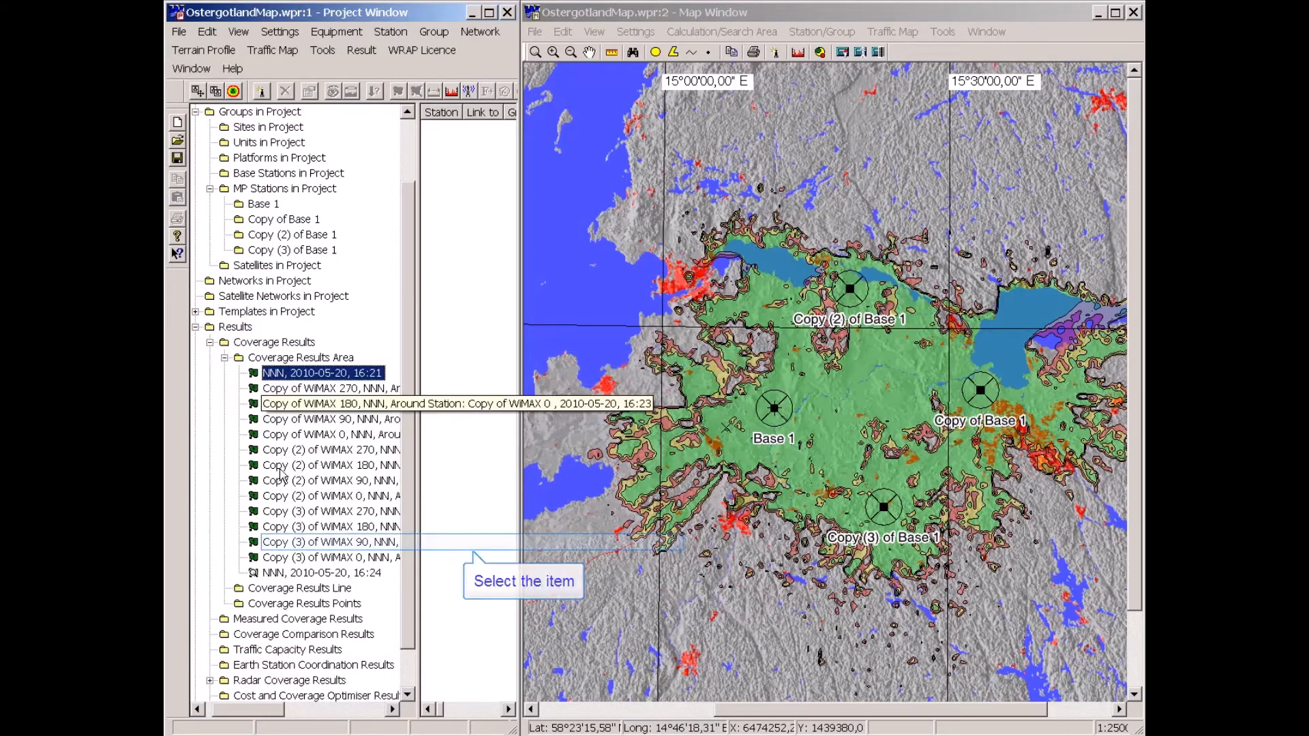
Select all twelve copied WiMAX sector coverage results and delete them.
{"action": "left_click", "coordinate": [278, 541]}
{"action": "left_click", "coordinate": [278, 560], "text": "shift"}
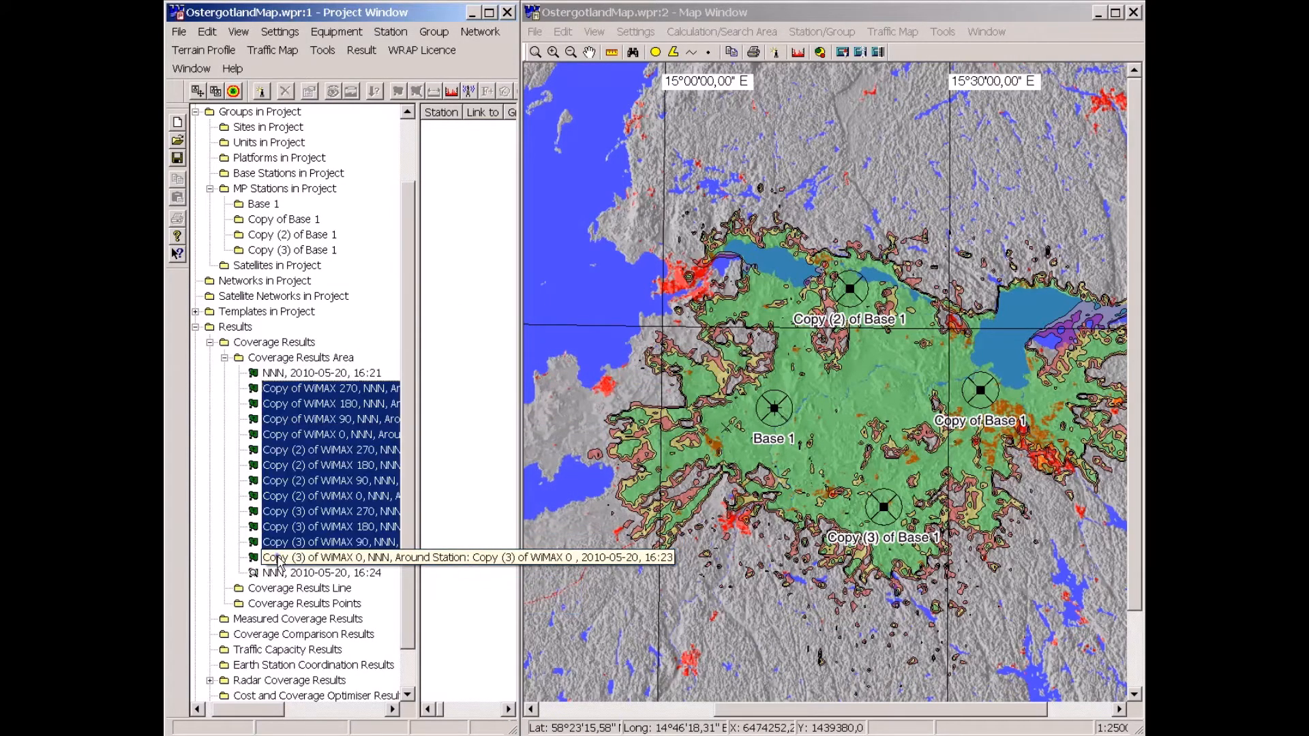
{"action": "right_click", "coordinate": [278, 560]}
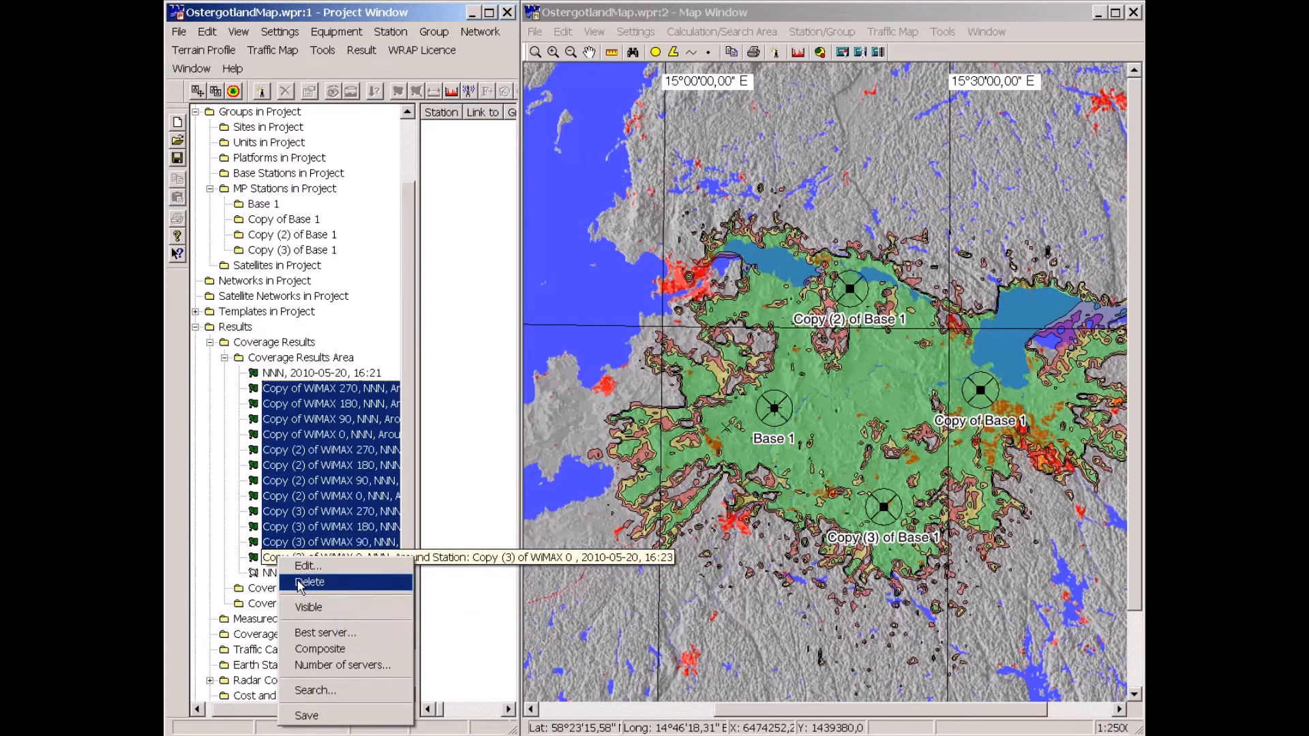
{"action": "left_click", "coordinate": [307, 582]}
{"action": "left_click", "coordinate": [292, 403]}
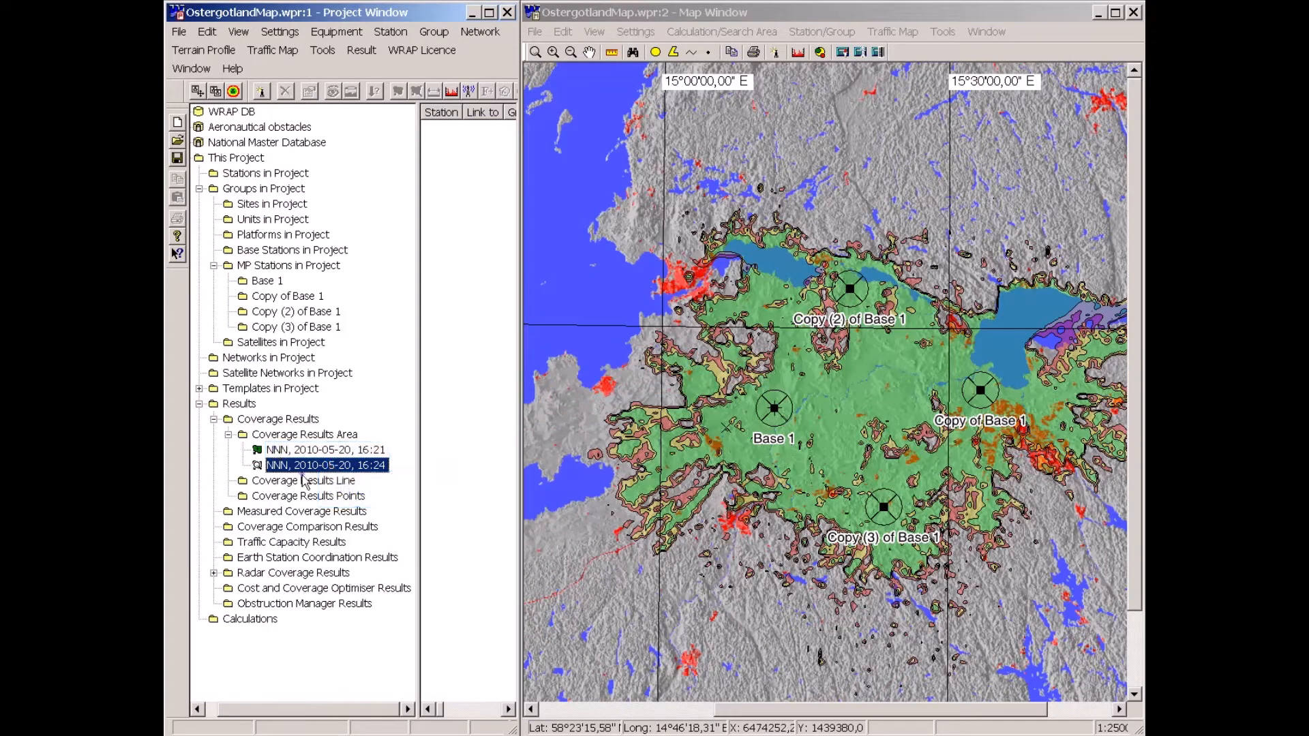
Delete both NNN composite coverage results.
{"action": "left_click", "coordinate": [275, 450], "text": "ctrl"}
{"action": "right_click", "coordinate": [275, 449]}
{"action": "left_click", "coordinate": [305, 477]}
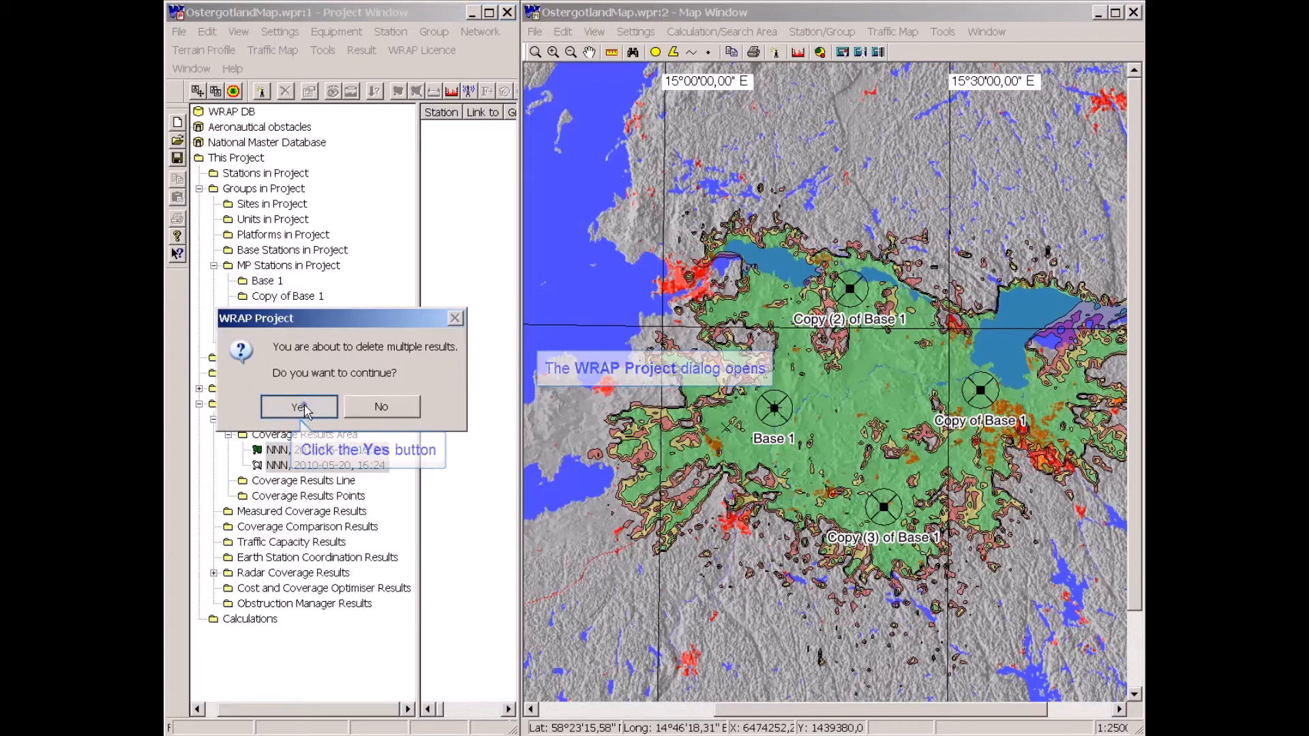
{"action": "left_click", "coordinate": [305, 407]}
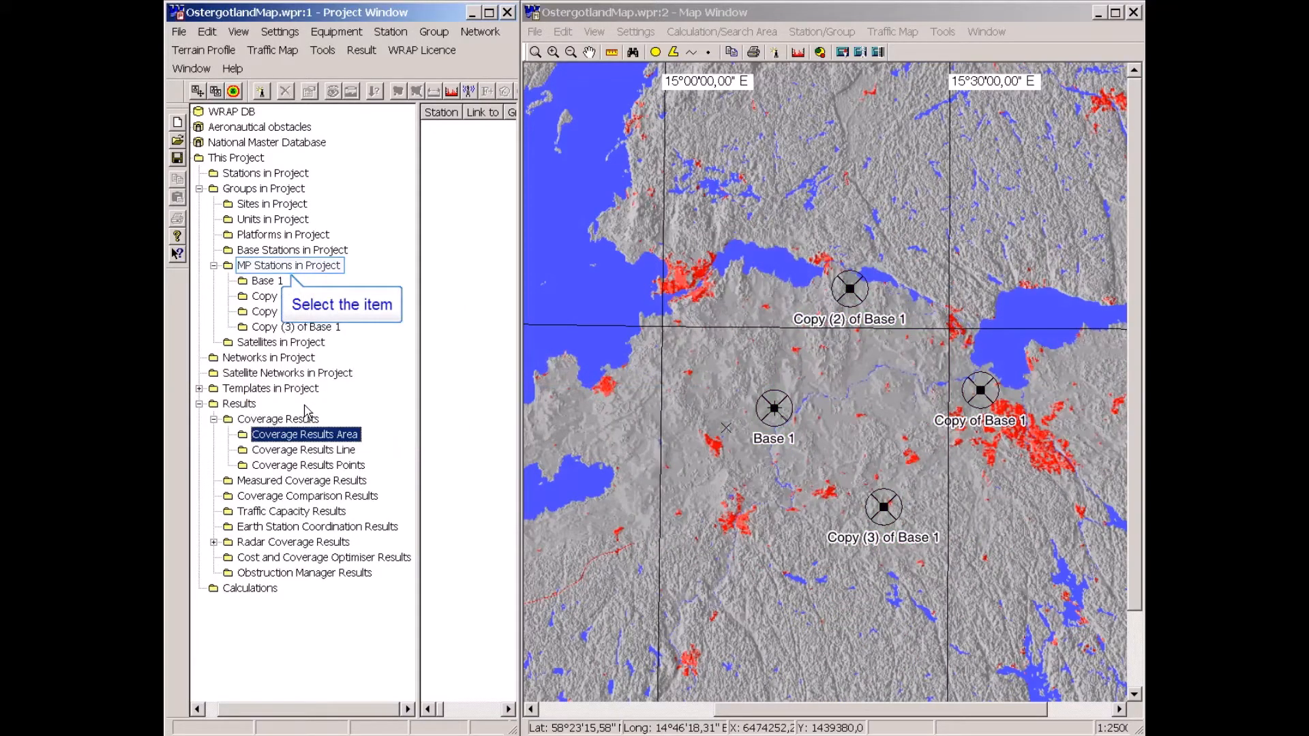
Select all four MP base stations, Base 1 and its three copies, and delete them.
{"action": "left_click", "coordinate": [252, 267]}
{"action": "left_click", "coordinate": [446, 128]}
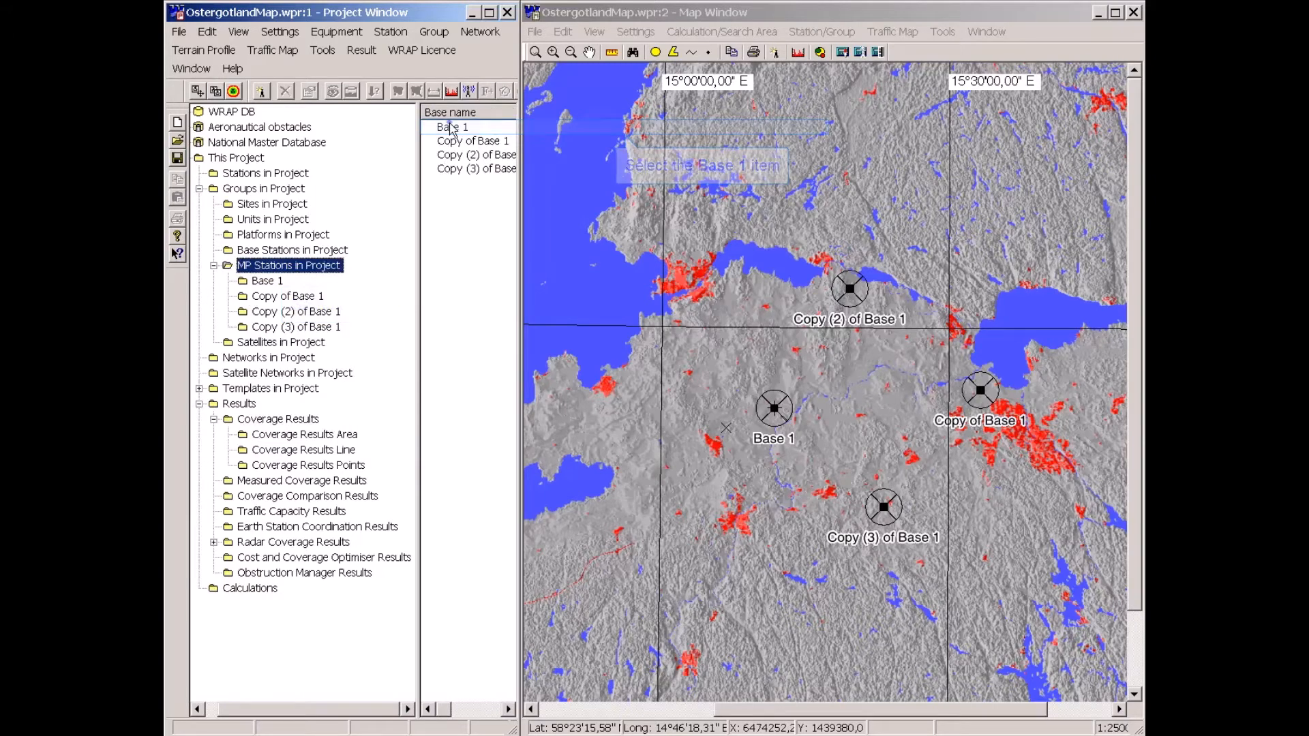
{"action": "left_click", "coordinate": [450, 170], "text": "shift"}
{"action": "right_click", "coordinate": [450, 170]}
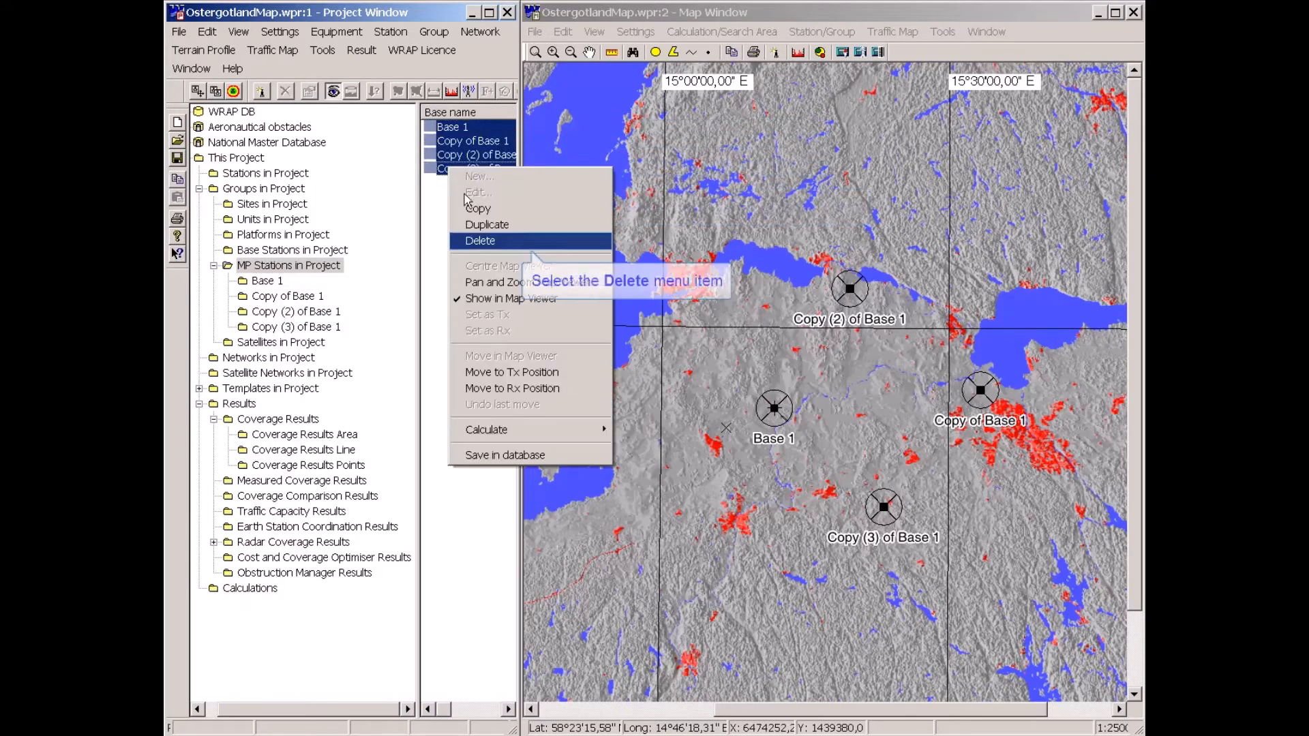
{"action": "left_click", "coordinate": [469, 242]}
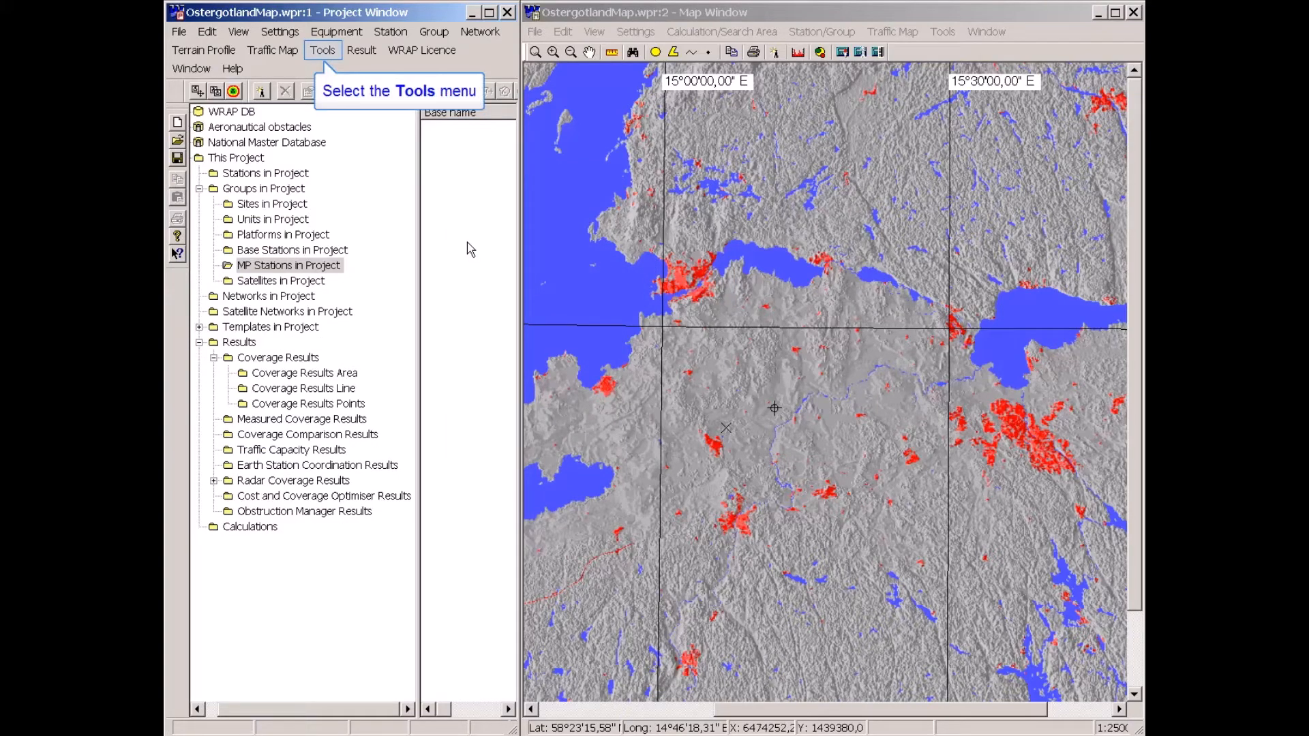
Open the Cost and Coverage Optimiser and load the WiMAX.wco settings file.
{"action": "left_click", "coordinate": [323, 51]}
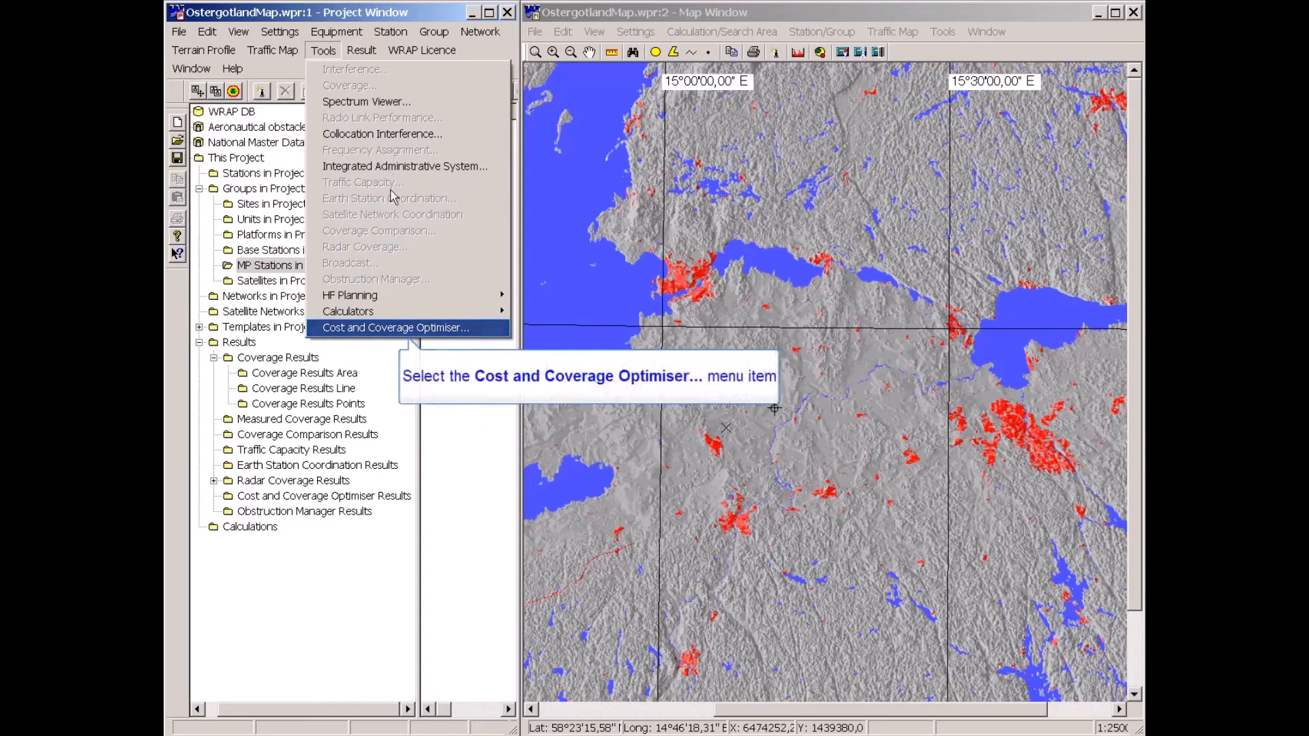
{"action": "left_click", "coordinate": [401, 328]}
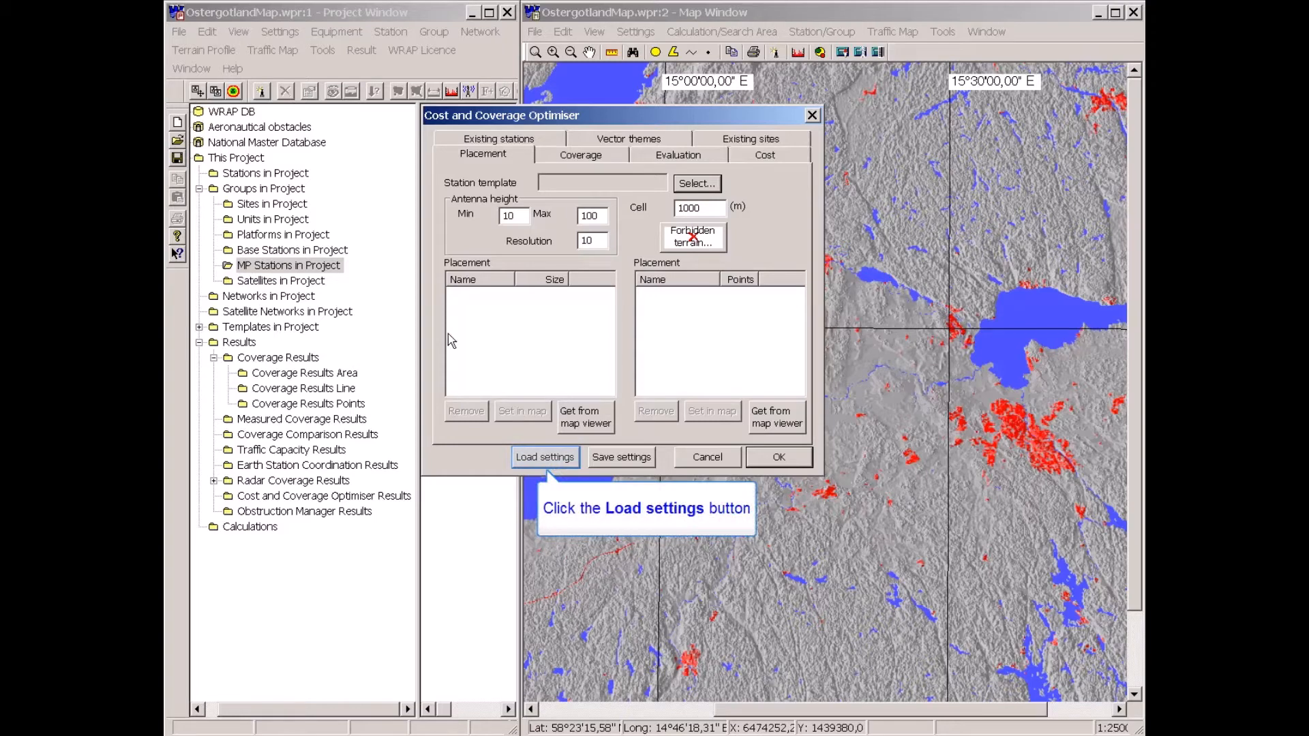
{"action": "left_click", "coordinate": [559, 461]}
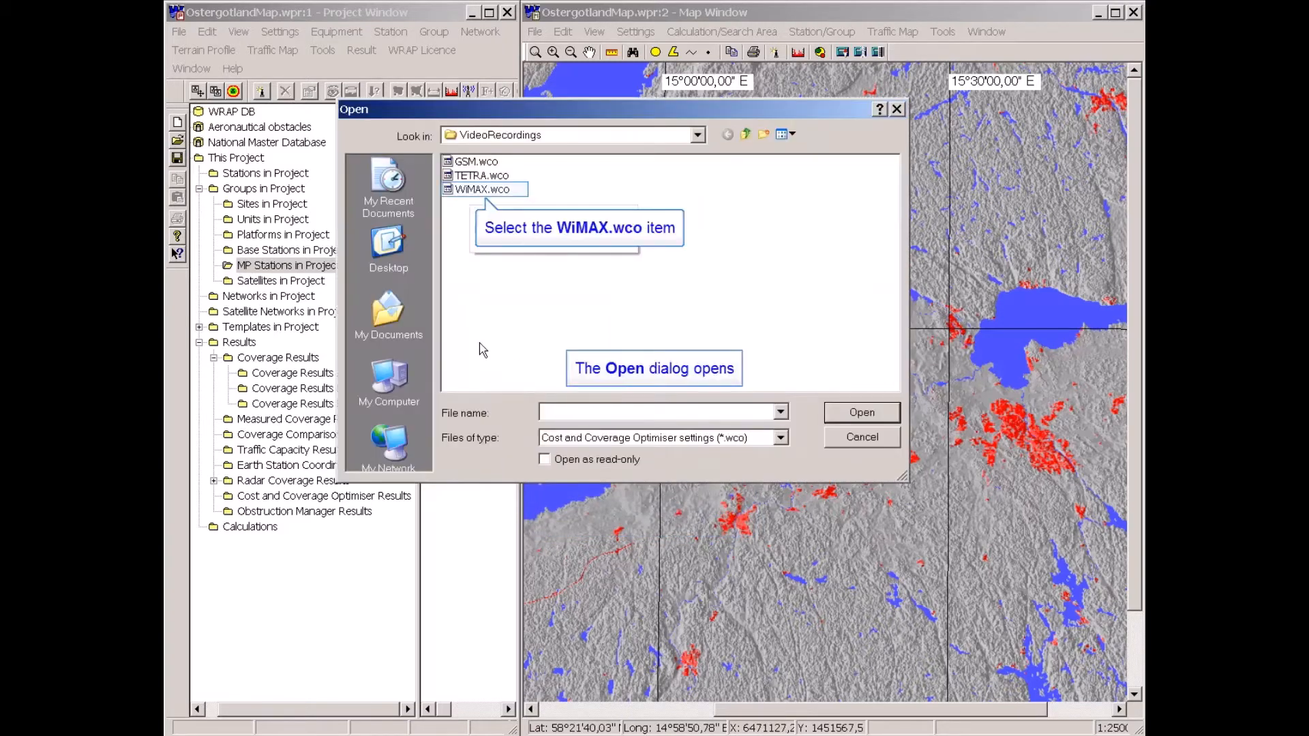
{"action": "left_click", "coordinate": [477, 189]}
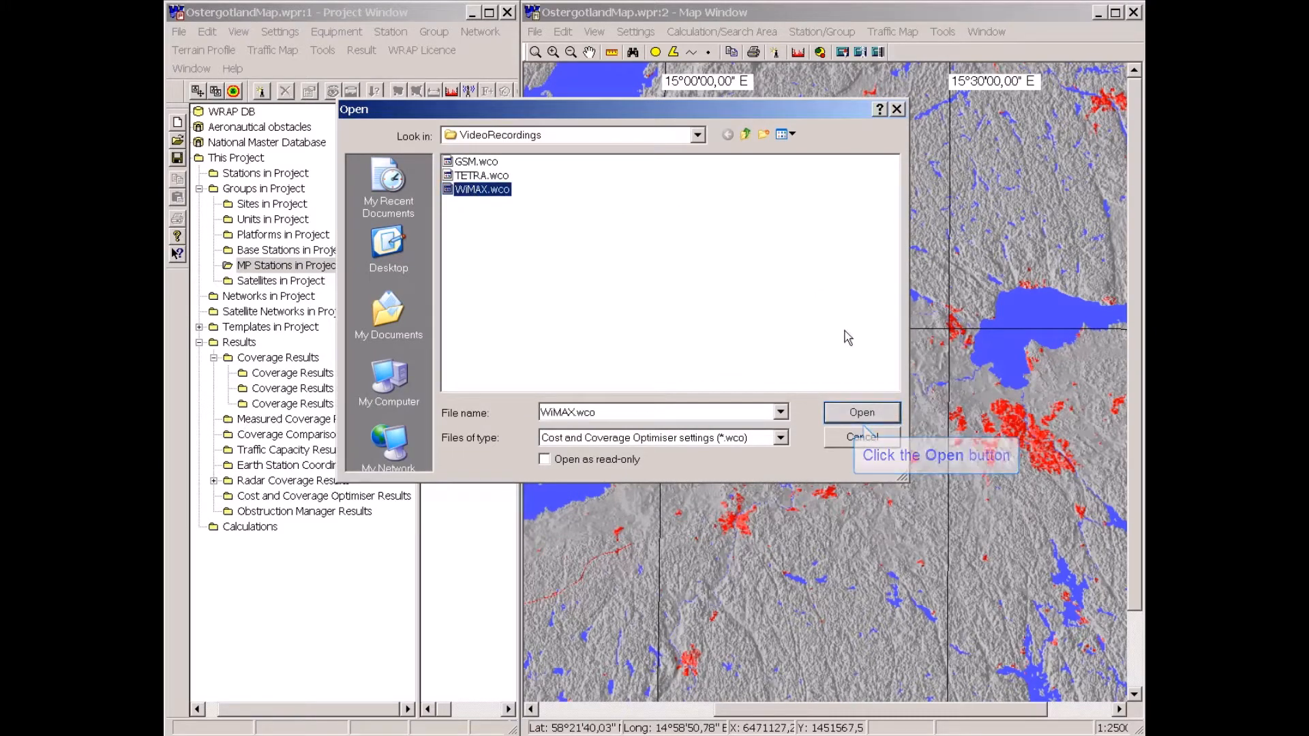
{"action": "left_click", "coordinate": [862, 414]}
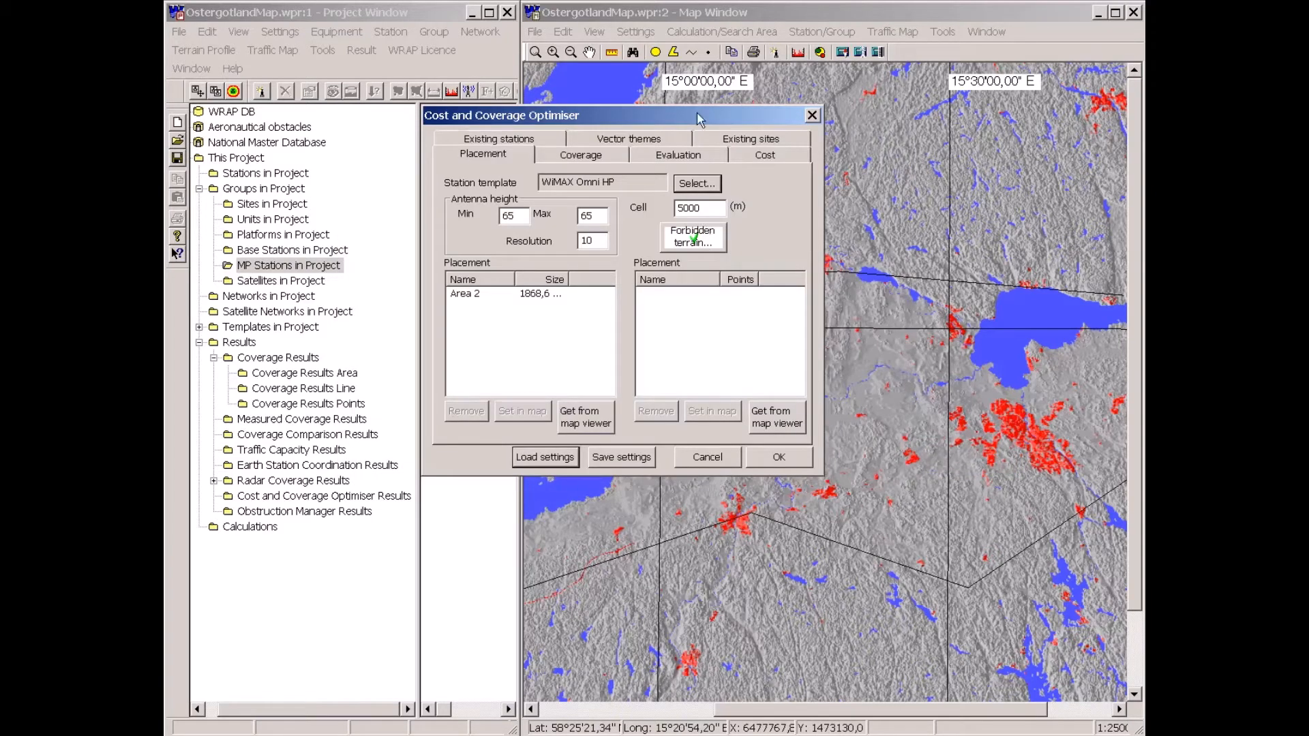
Set the map scale to a user-defined 1:350000.
{"action": "left_click_drag", "start_coordinate": [699, 120], "coordinate": [450, 72]}
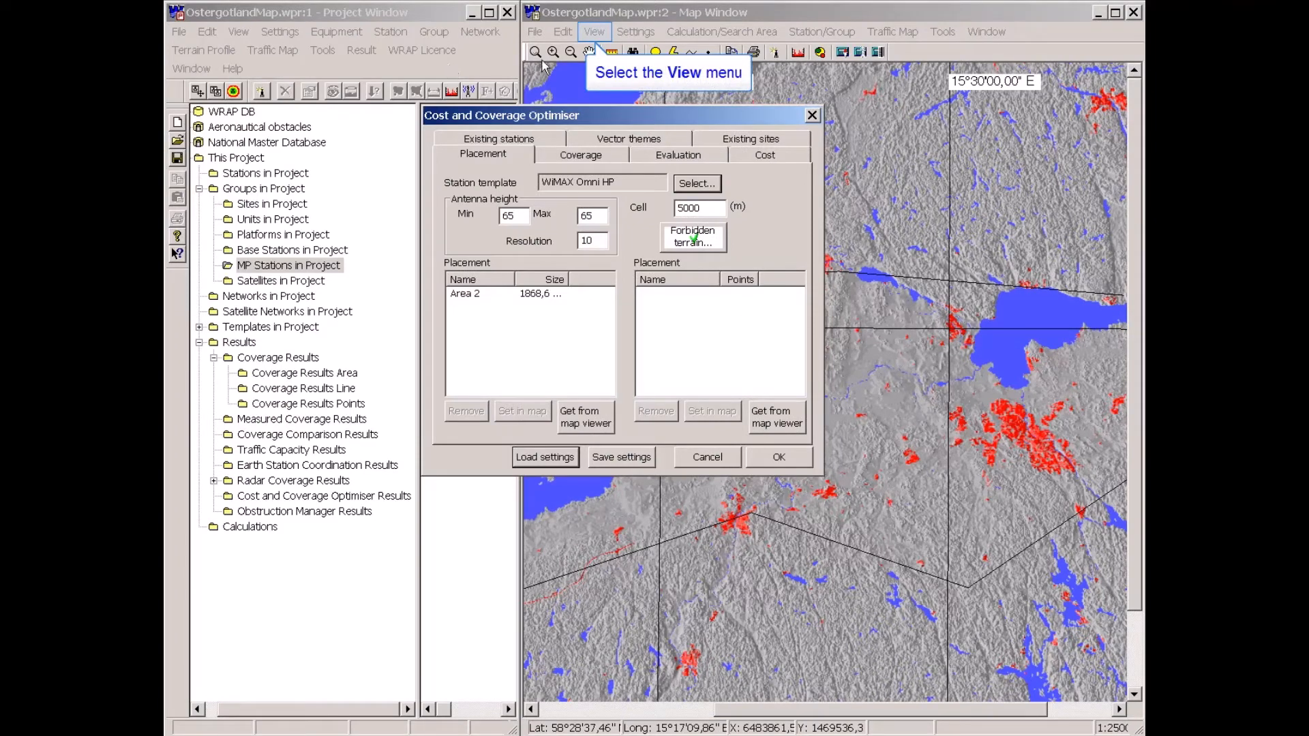
{"action": "left_click", "coordinate": [595, 32]}
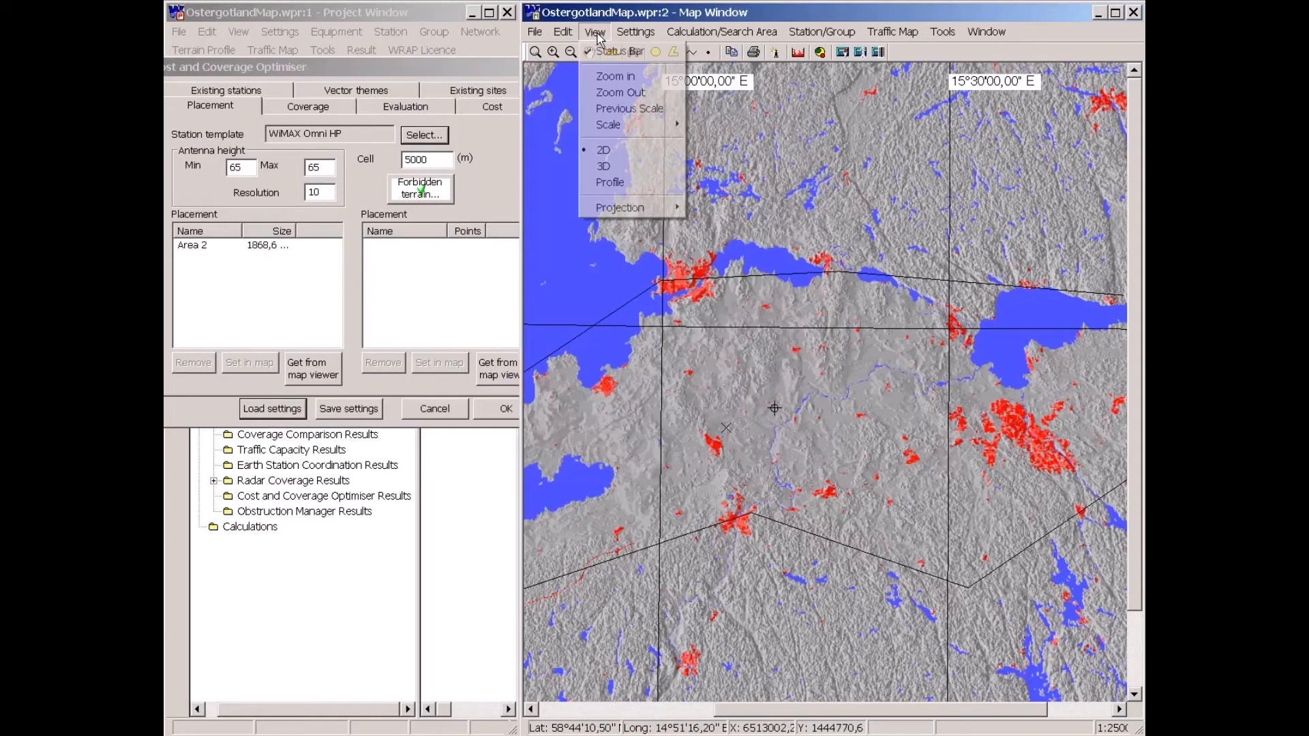
{"action": "mouse_move", "coordinate": [608, 125]}
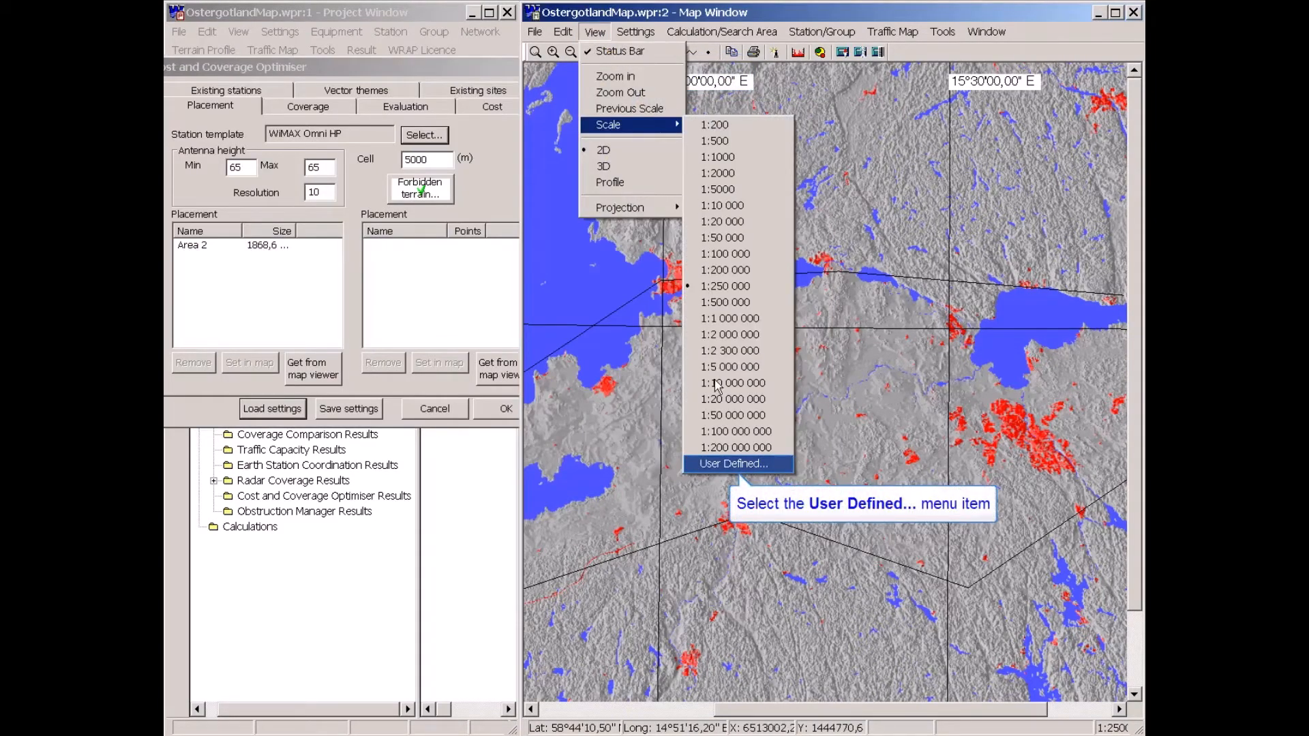
{"action": "left_click", "coordinate": [718, 465]}
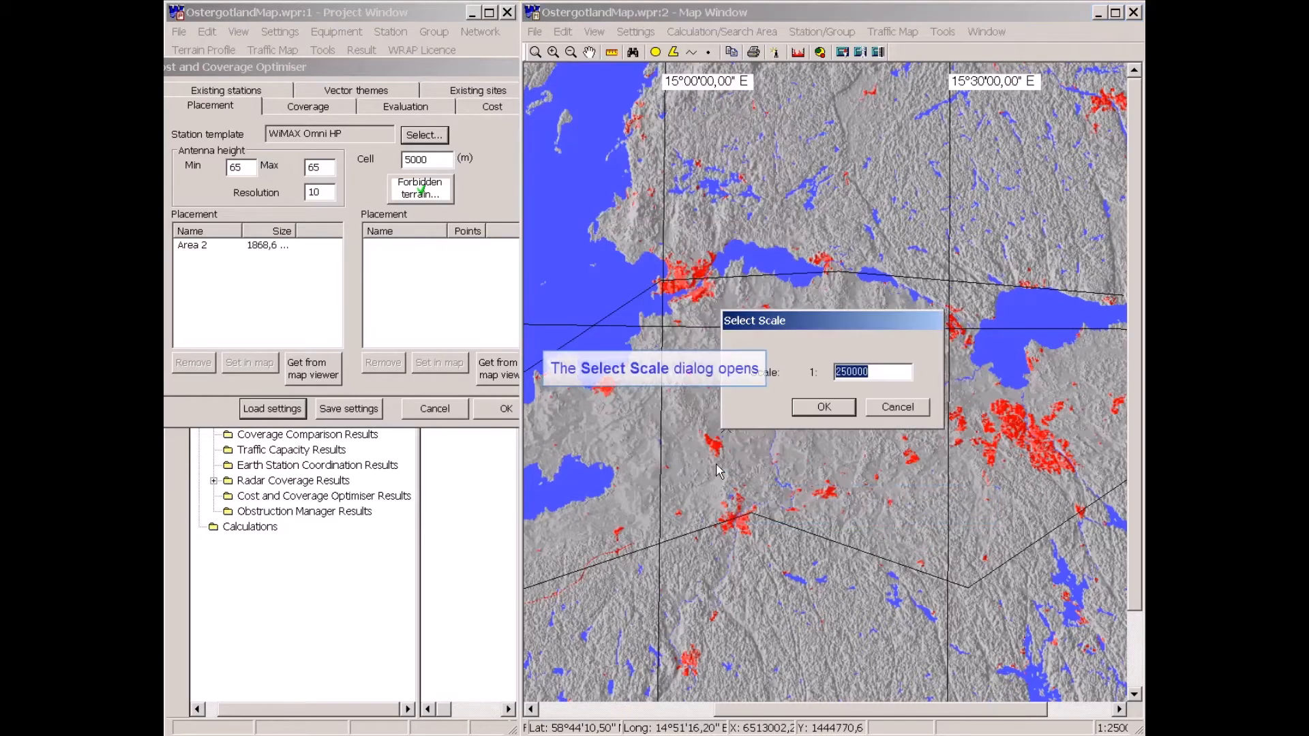
{"action": "type", "text": "350000"}
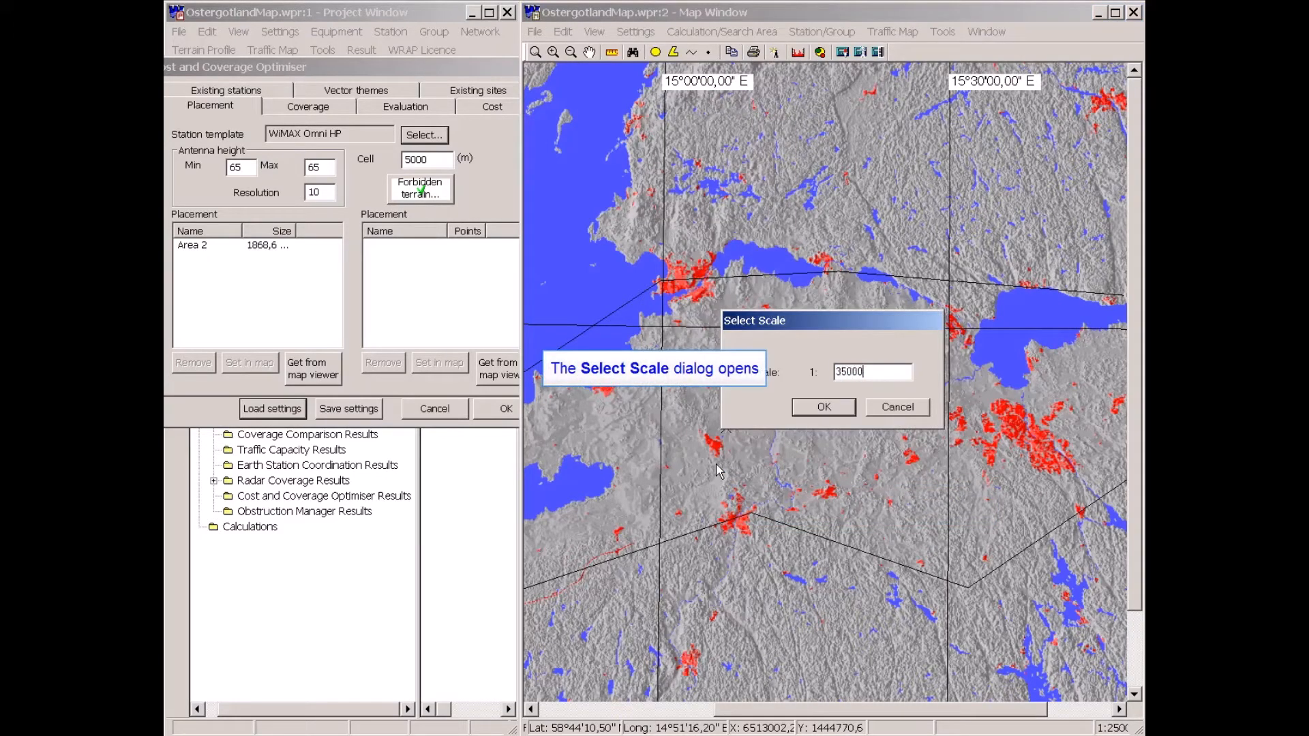
{"action": "key", "text": "Return"}
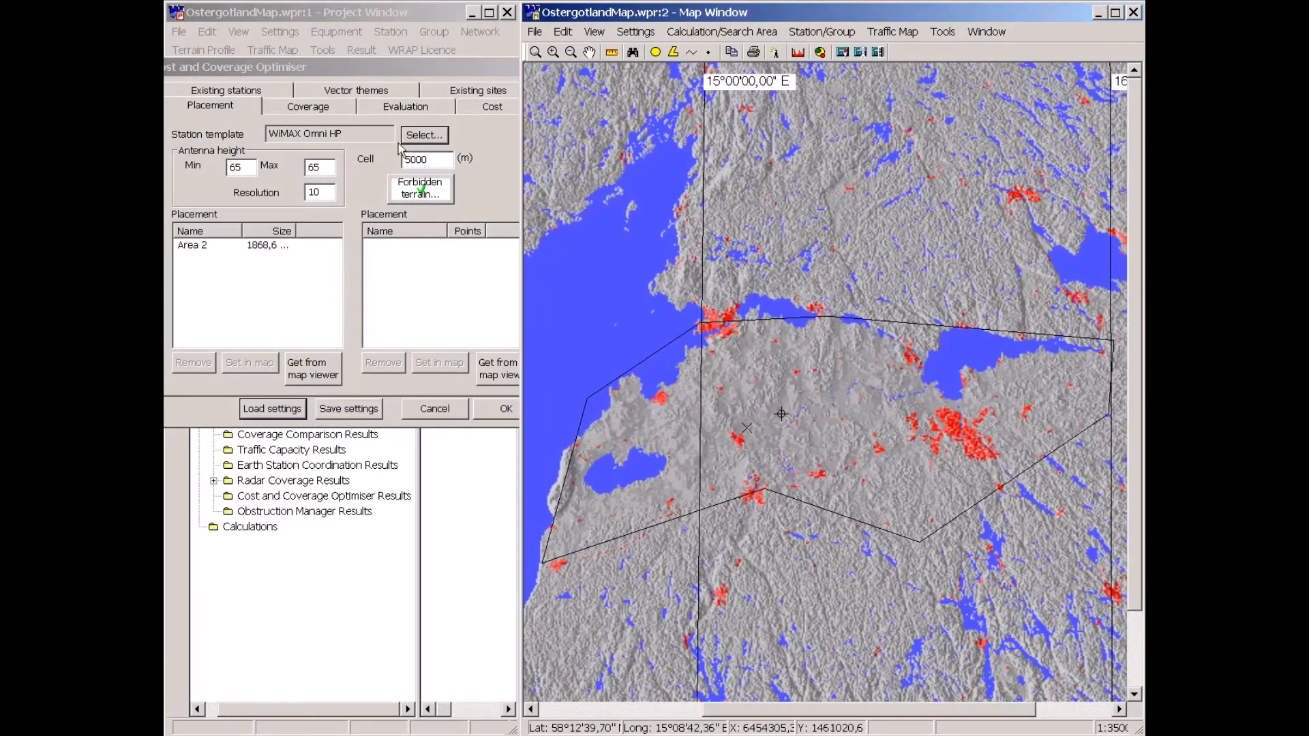
On the optimiser's coverage settings, select Area 2 and show it in the map.
{"action": "left_click_drag", "start_coordinate": [382, 61], "coordinate": [408, 32]}
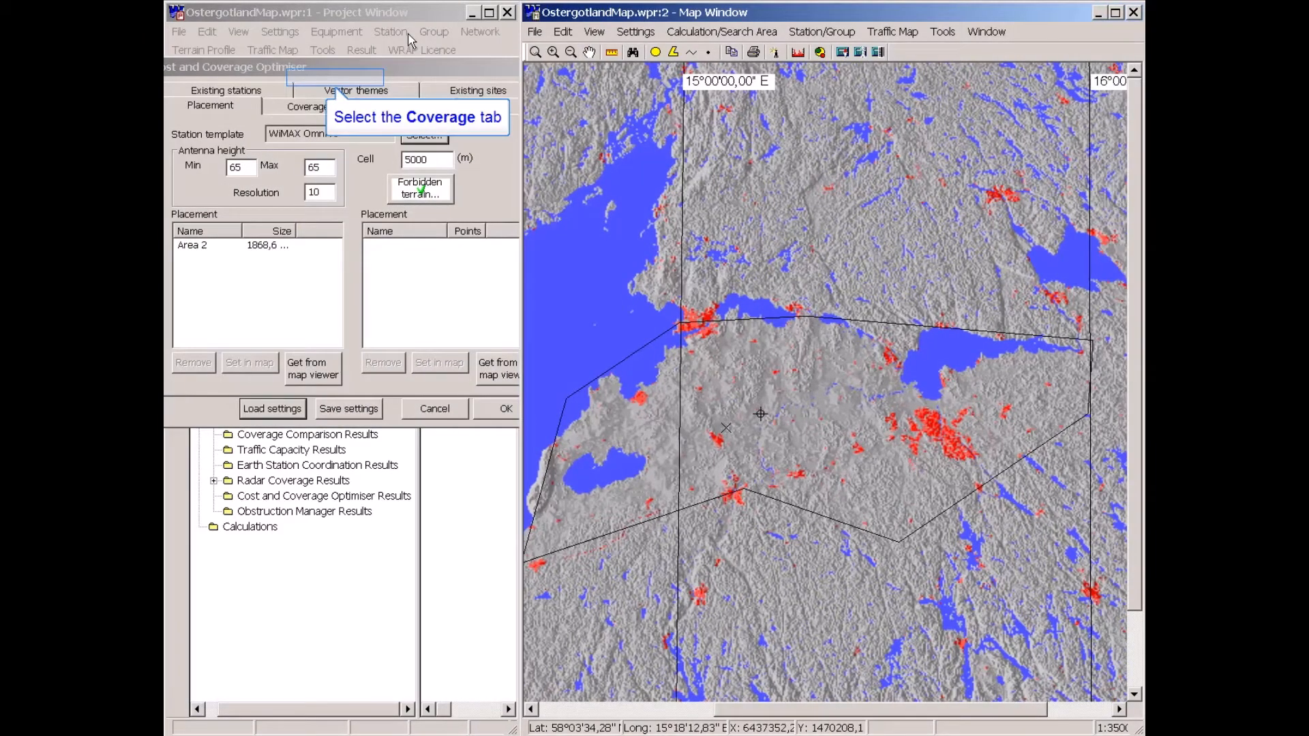
{"action": "left_click", "coordinate": [334, 79]}
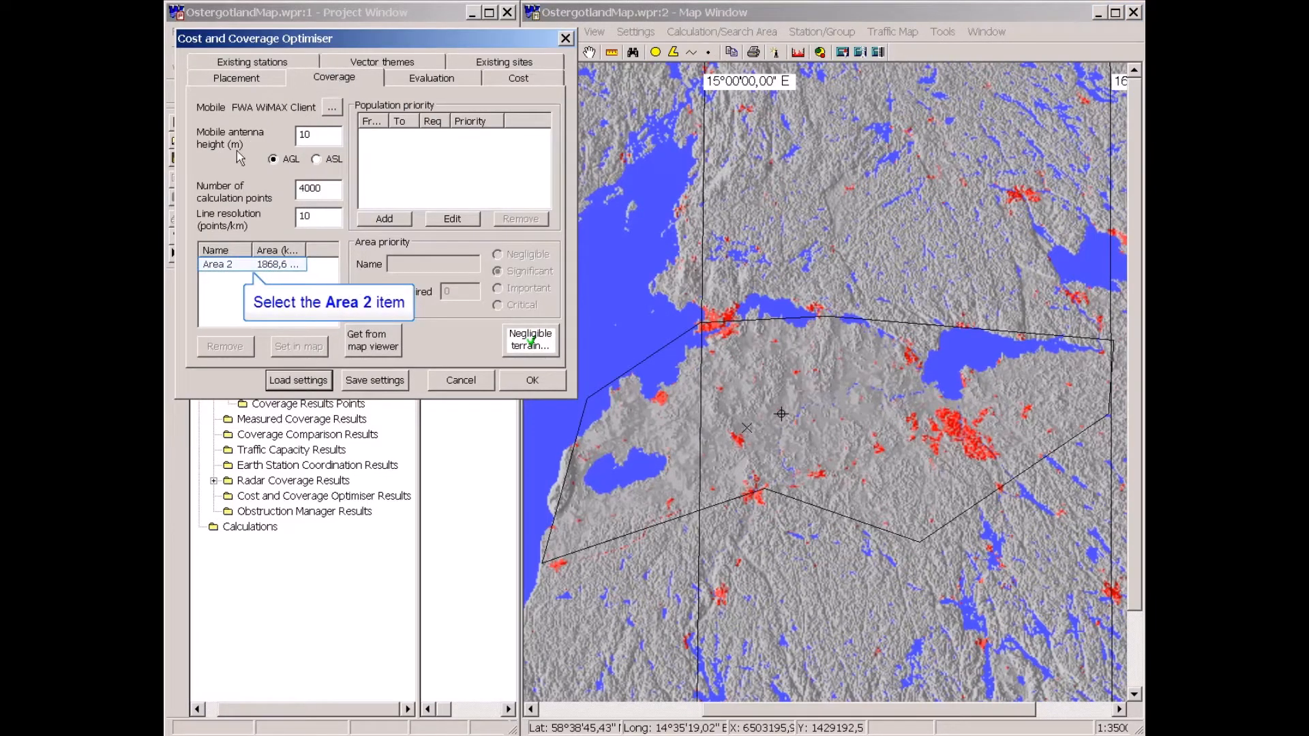
{"action": "left_click", "coordinate": [221, 267]}
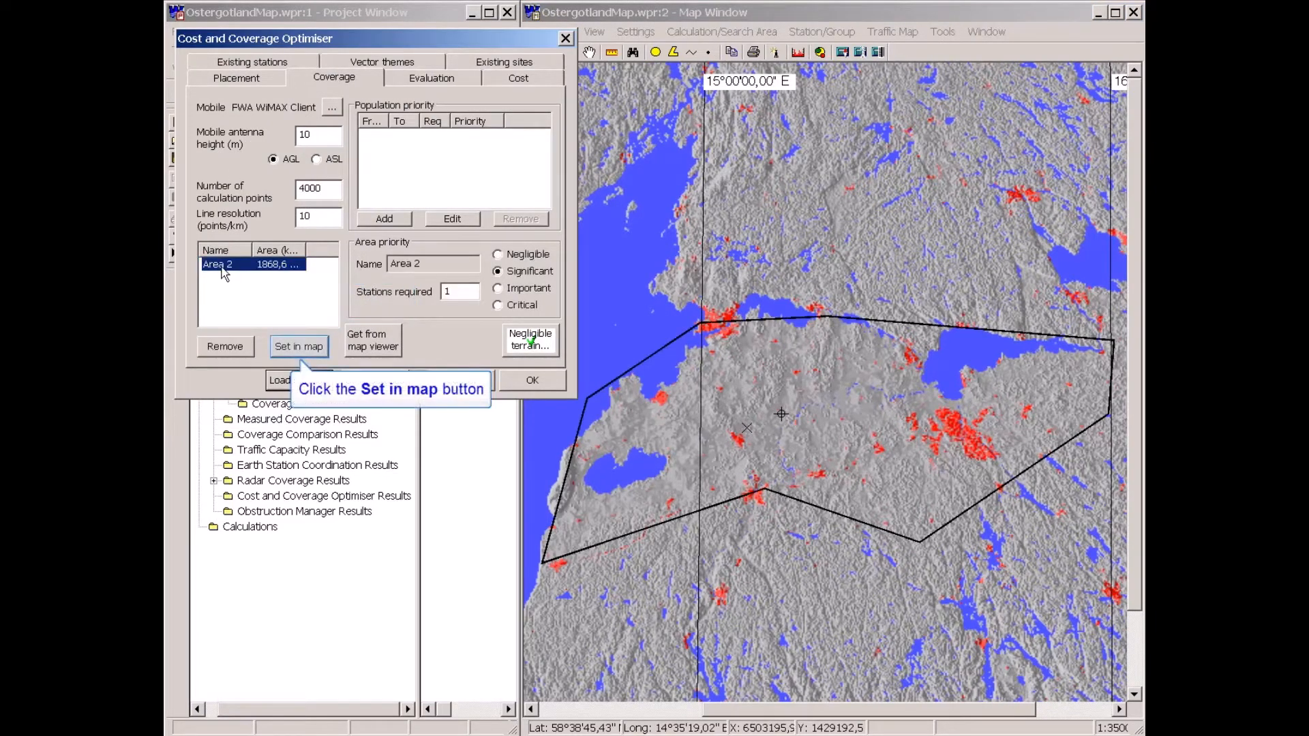
{"action": "left_click", "coordinate": [314, 349]}
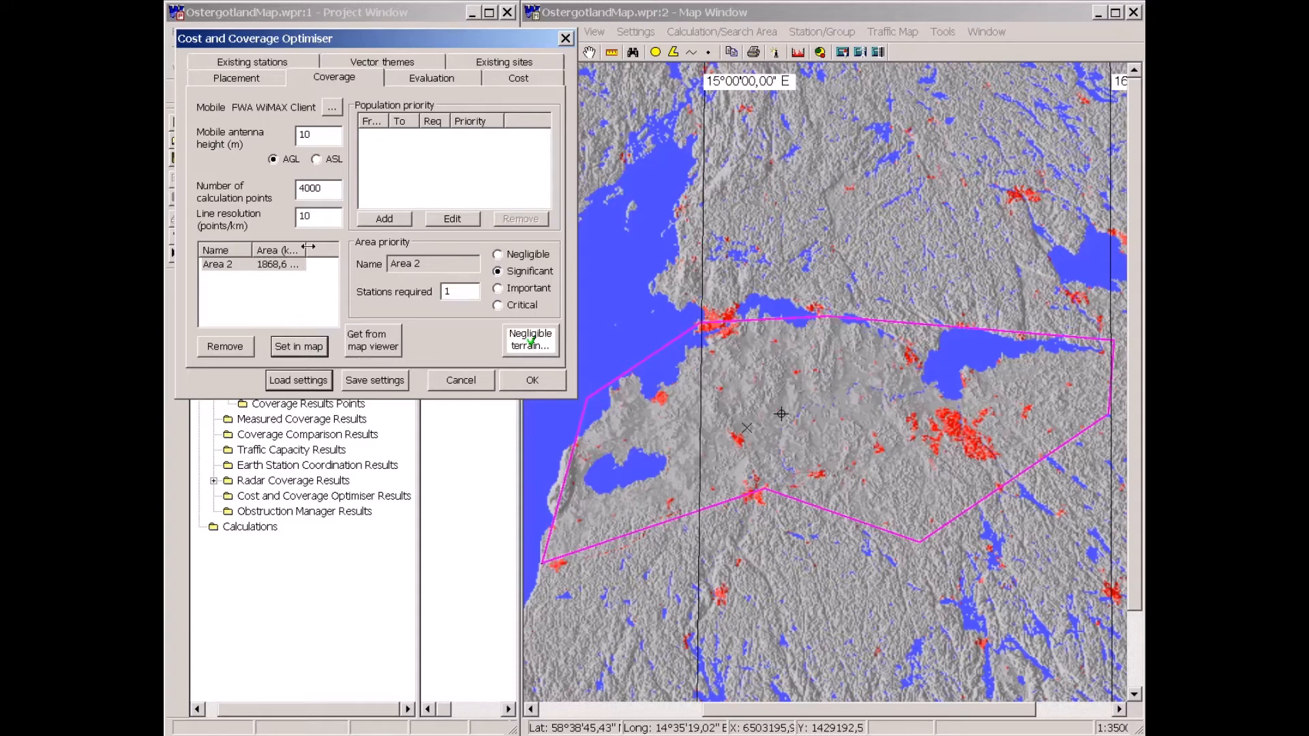
Review the coverage settings, including the mobile client and the negligible terrain codes, without changing them.
{"action": "left_click_drag", "start_coordinate": [308, 247], "coordinate": [320, 247]}
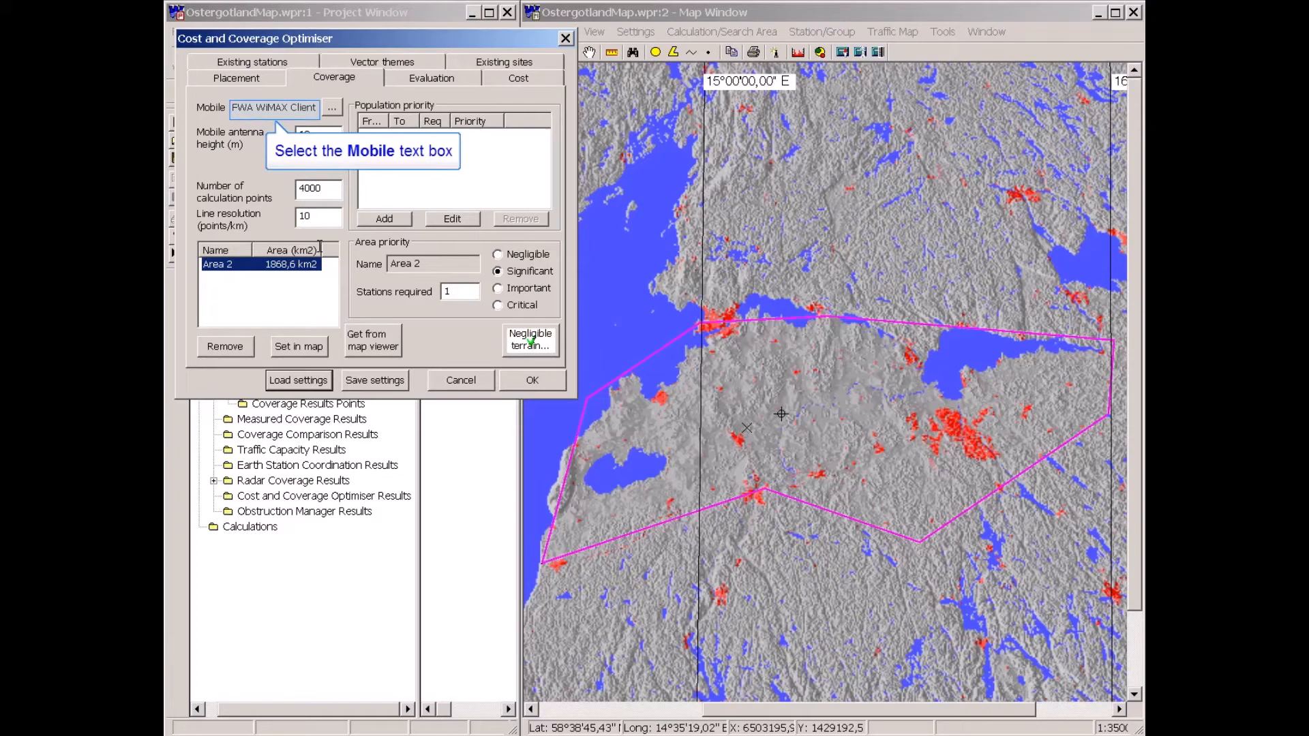
{"action": "left_click", "coordinate": [289, 107]}
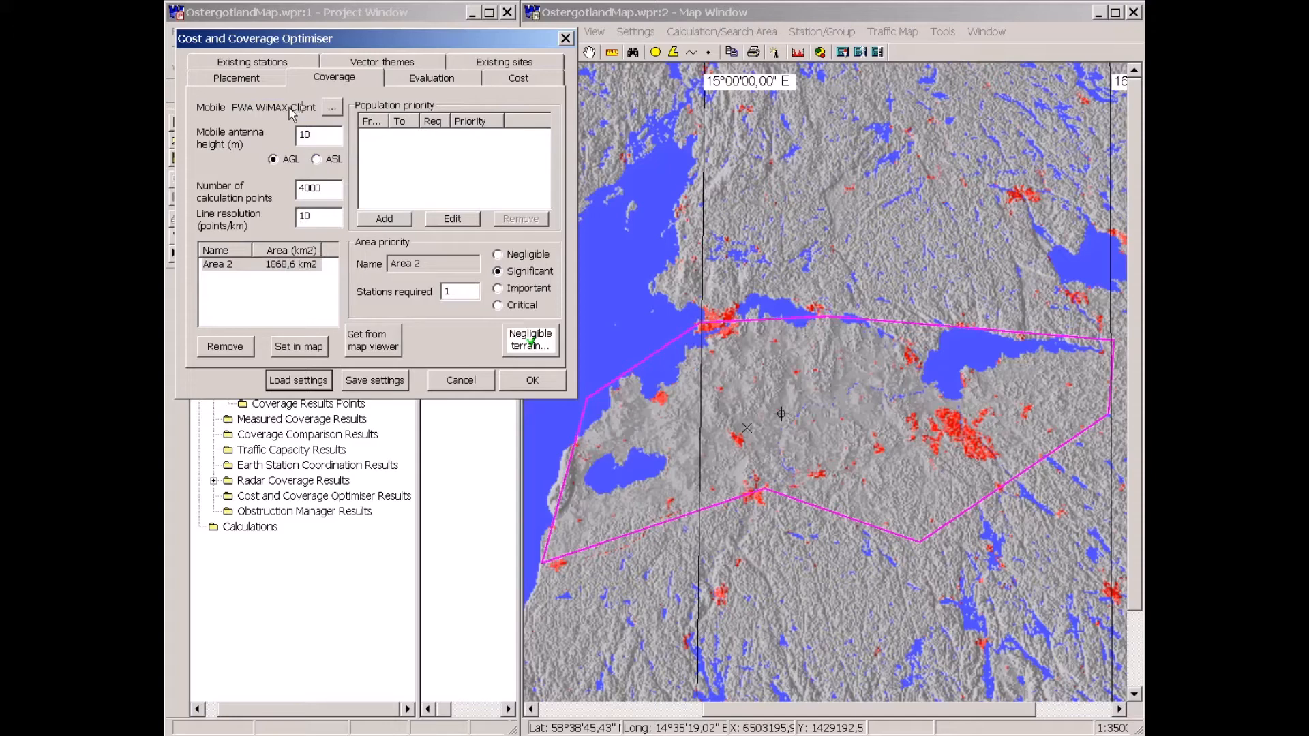
{"action": "type", "text": "10 m HP"}
{"action": "left_click", "coordinate": [530, 341]}
{"action": "left_click", "coordinate": [530, 342]}
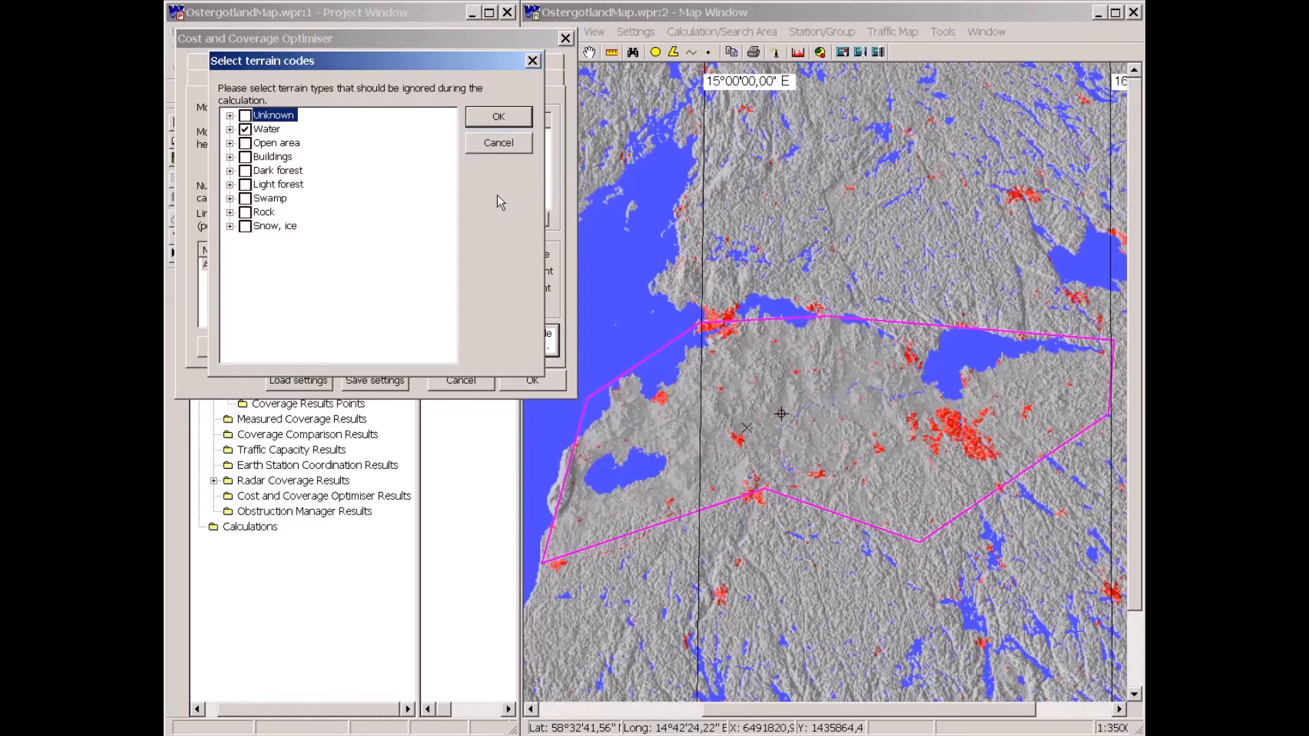
{"action": "left_click", "coordinate": [499, 143]}
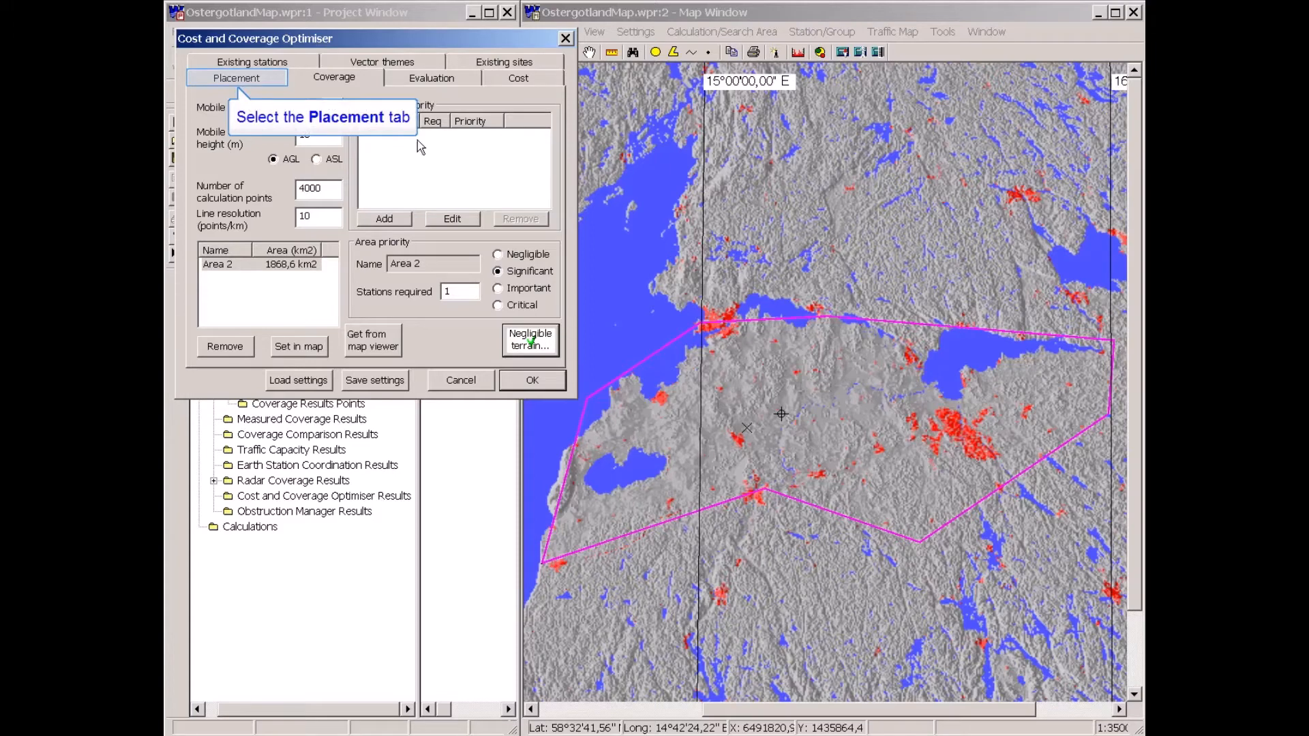
Review the placement area, its forbidden terrain codes, and the existing stations list.
{"action": "left_click", "coordinate": [228, 79]}
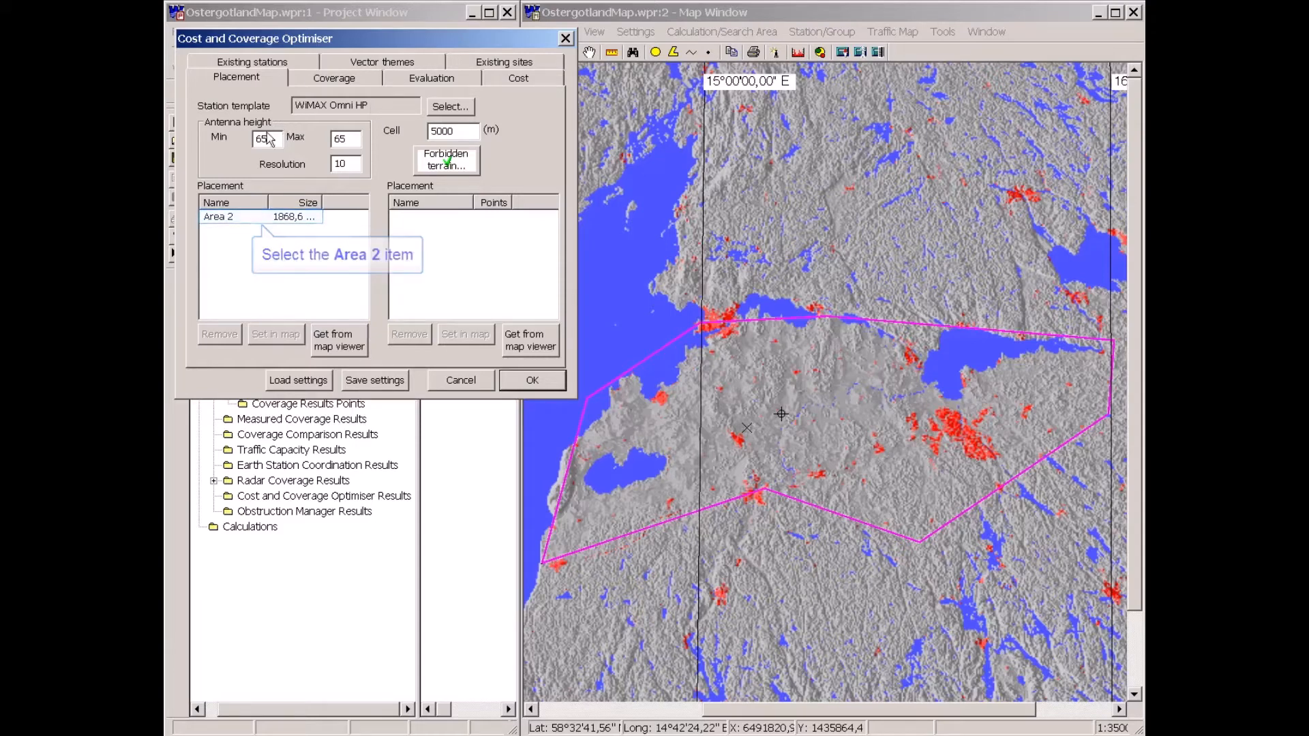
{"action": "left_click", "coordinate": [232, 218]}
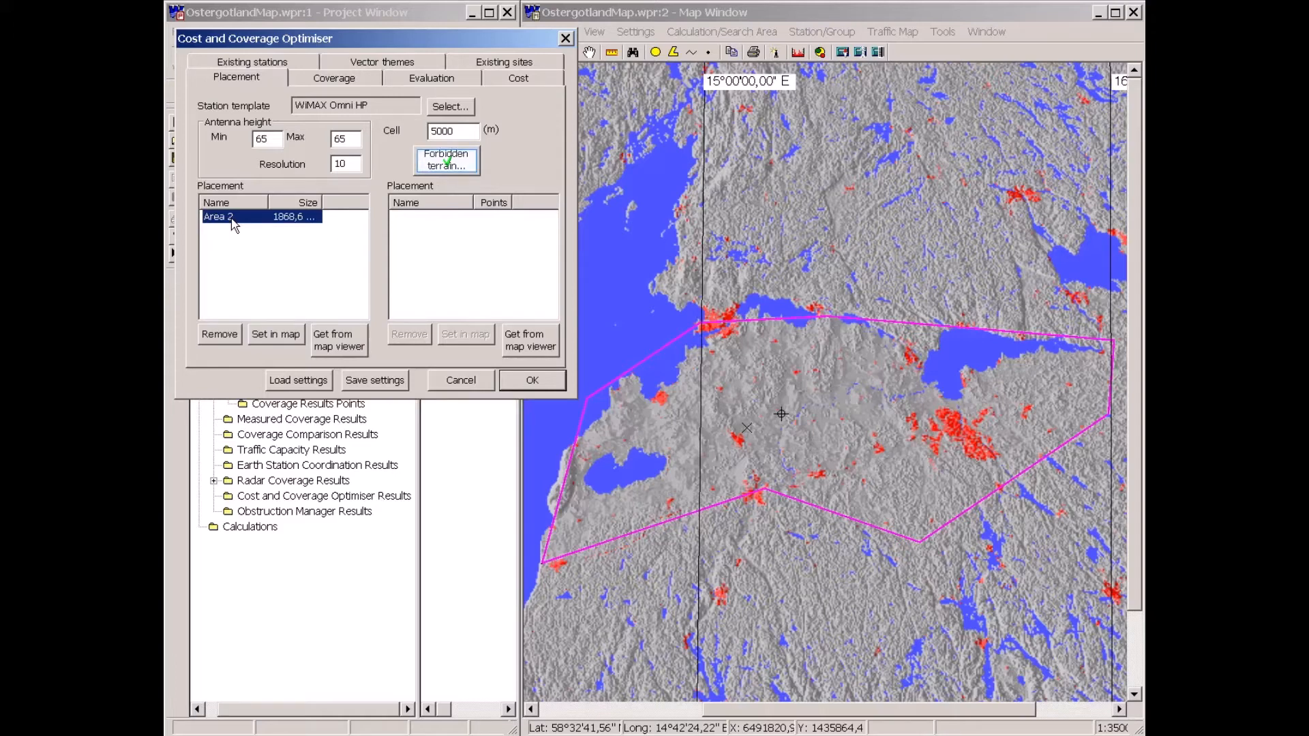
{"action": "left_click", "coordinate": [444, 161]}
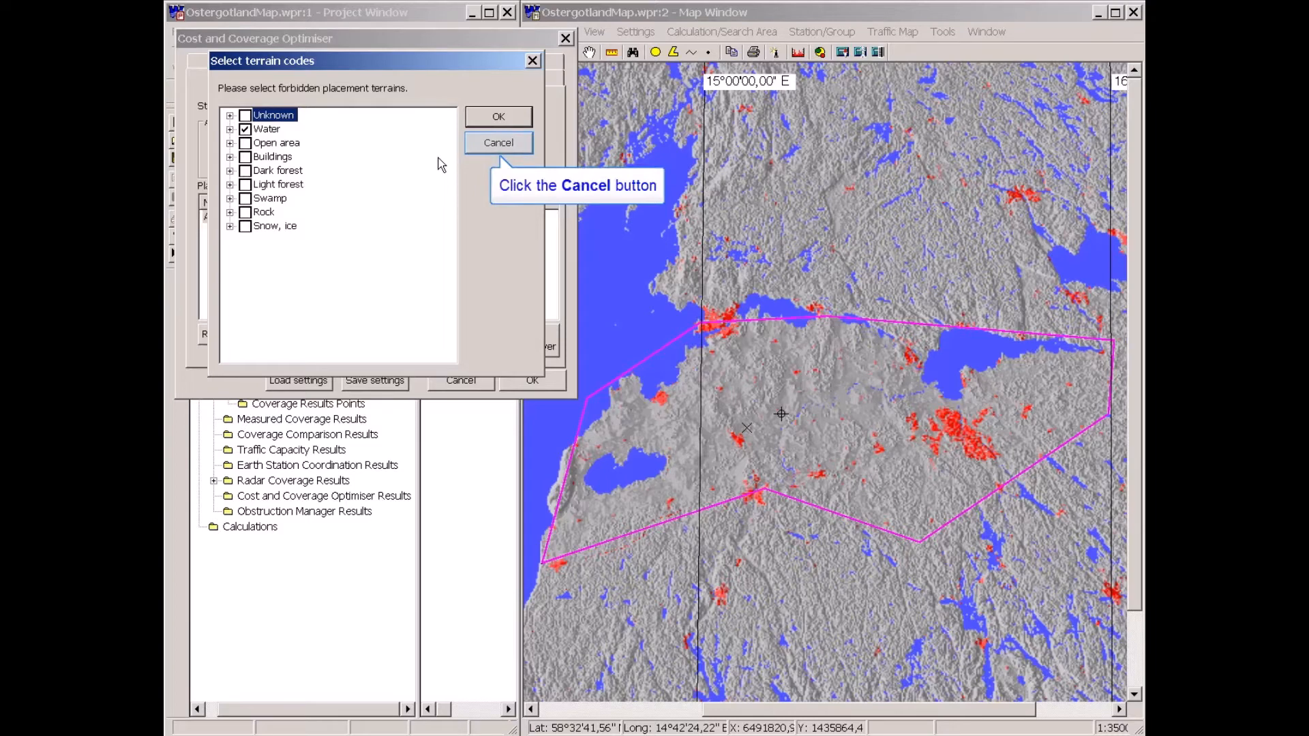
{"action": "left_click", "coordinate": [497, 146]}
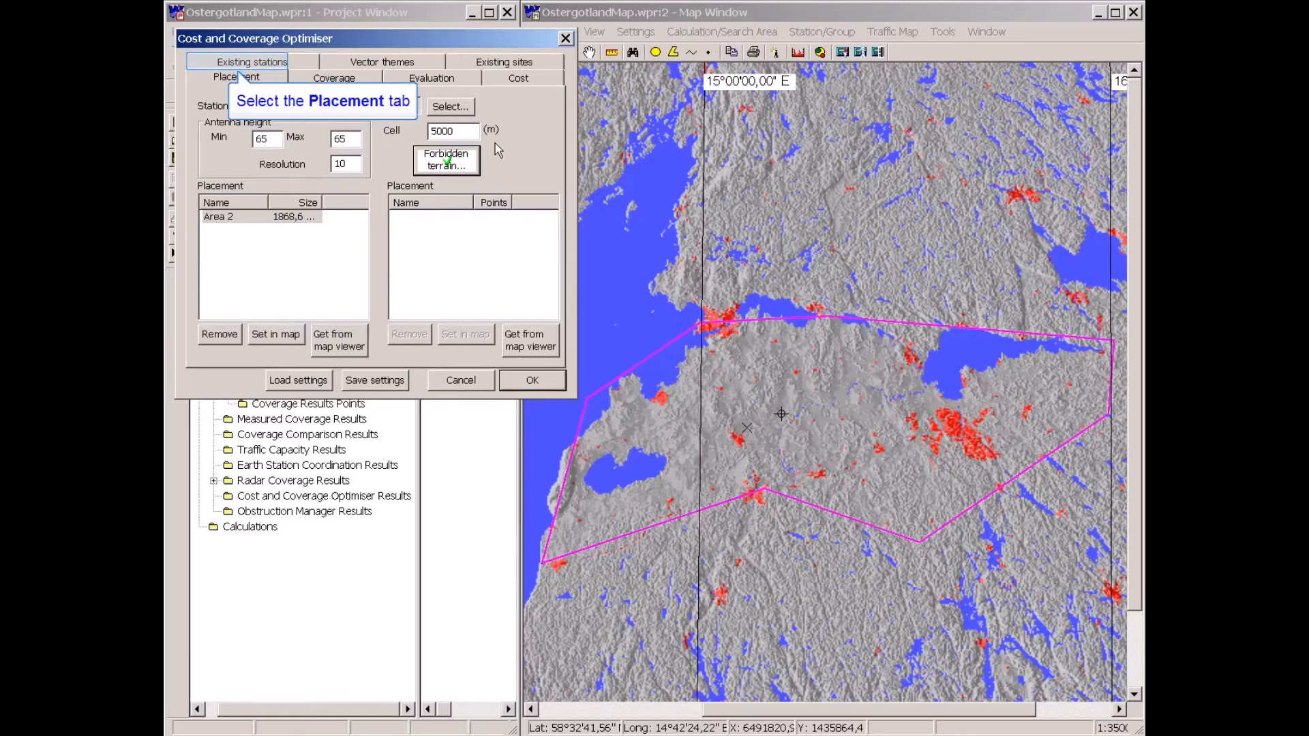
{"action": "left_click", "coordinate": [267, 63]}
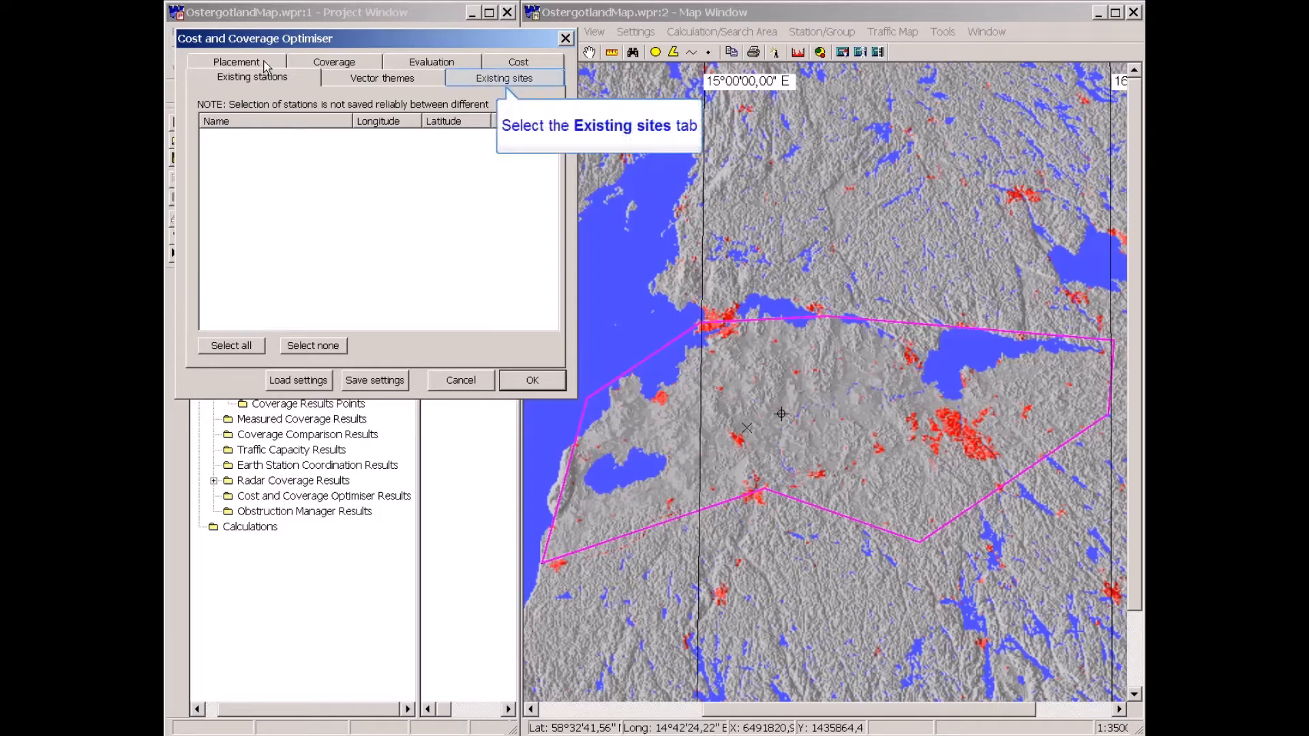
Search the WRAP DB for existing sites from the optimiser's existing sites settings.
{"action": "left_click", "coordinate": [505, 80]}
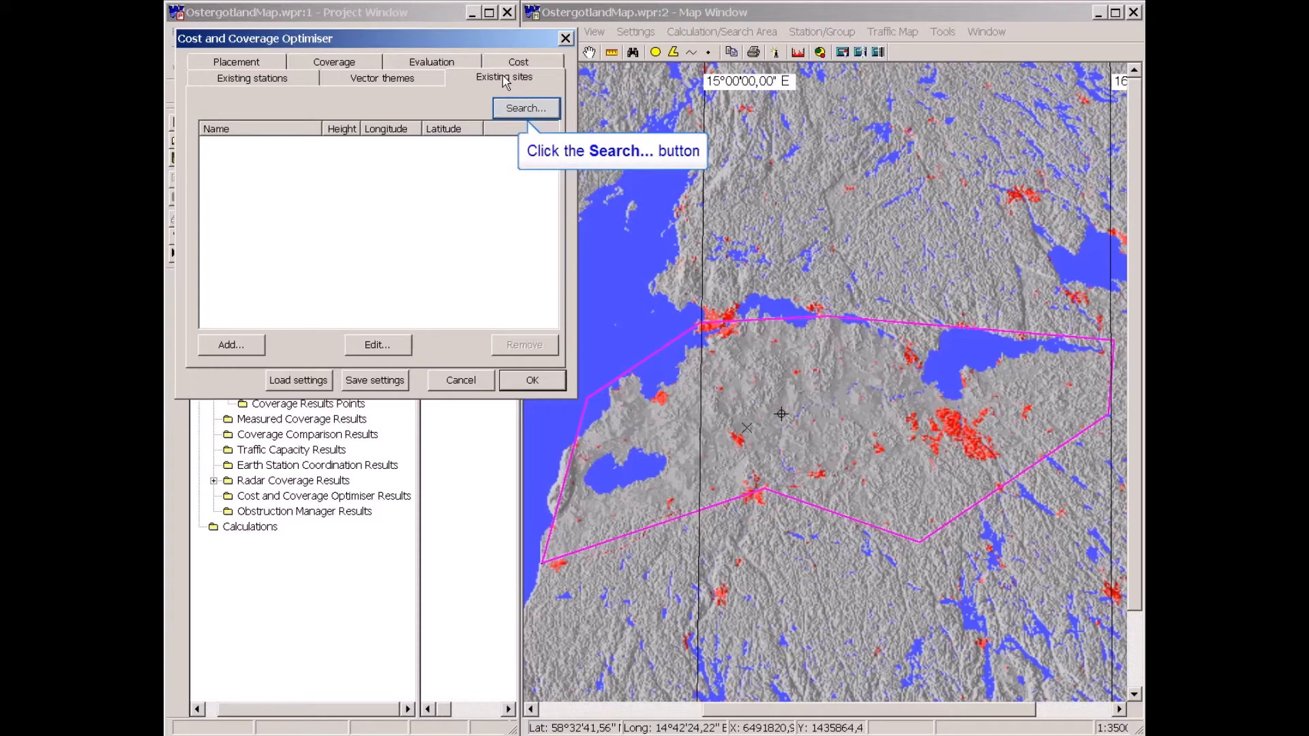
{"action": "left_click", "coordinate": [525, 108]}
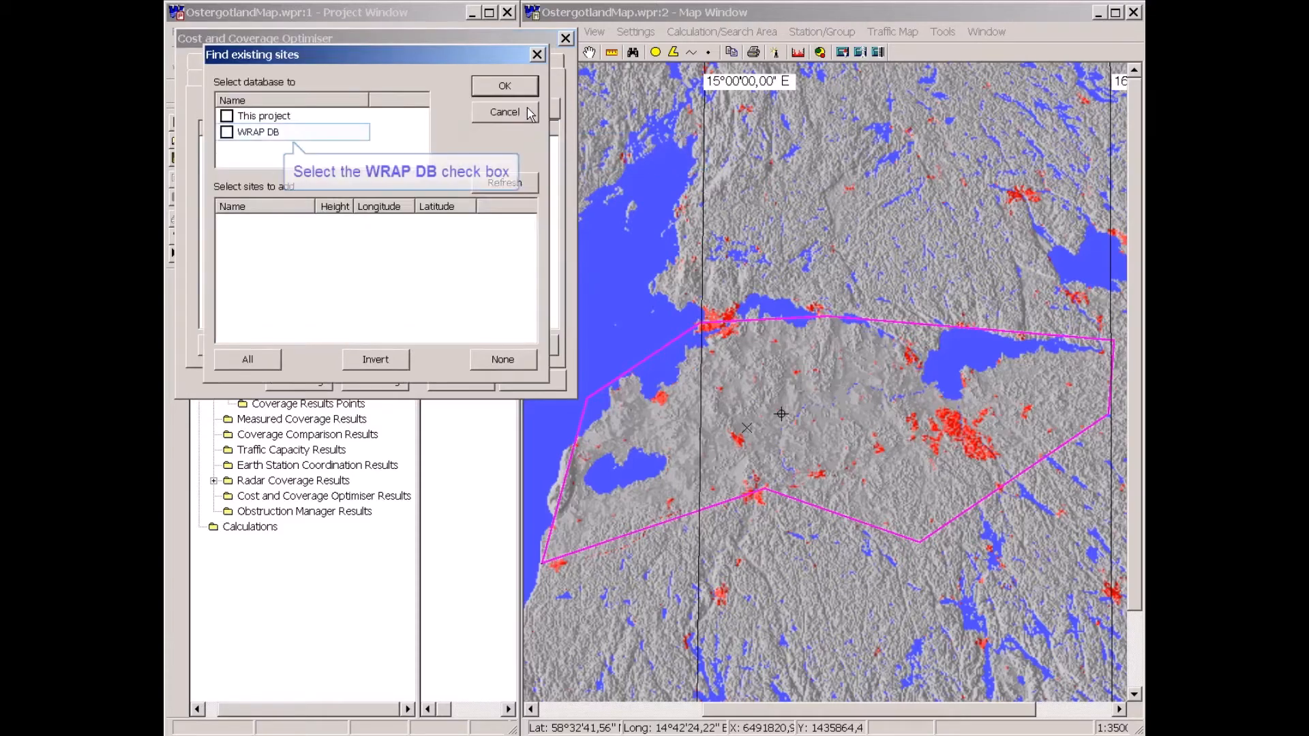
{"action": "left_click", "coordinate": [227, 133]}
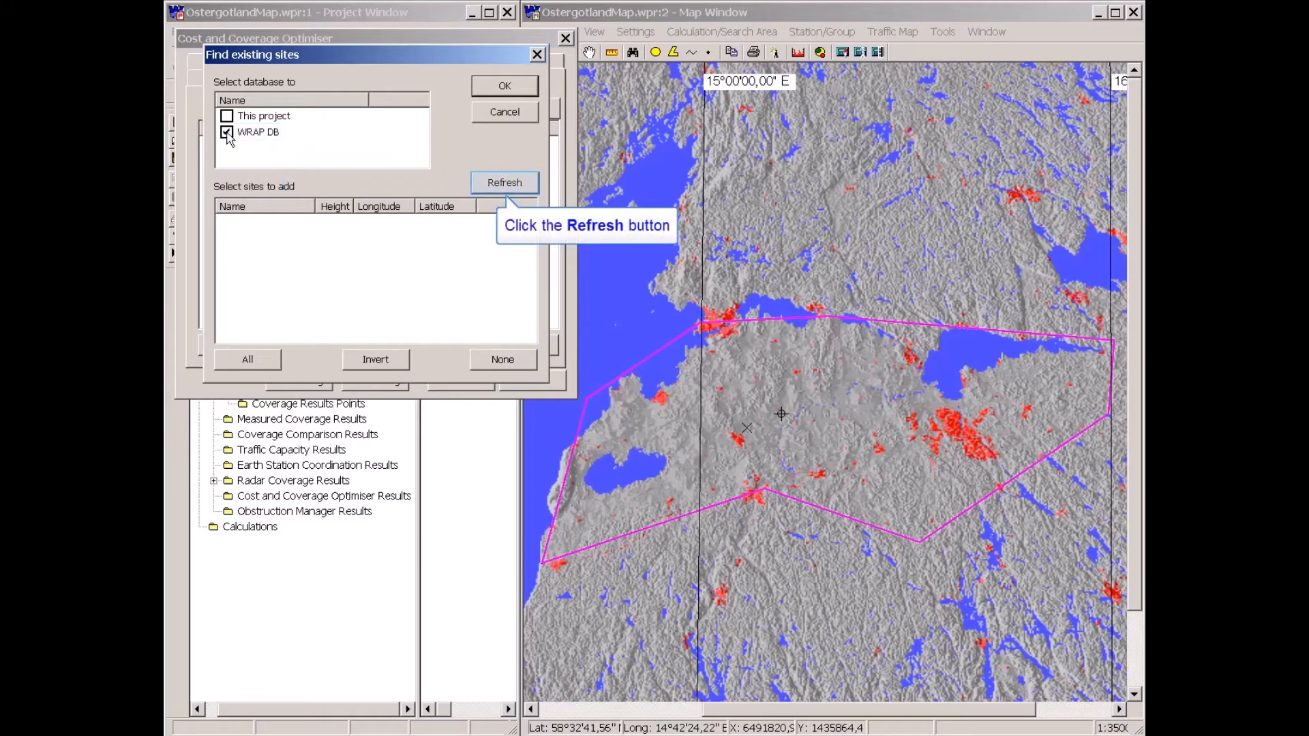
{"action": "left_click", "coordinate": [505, 184]}
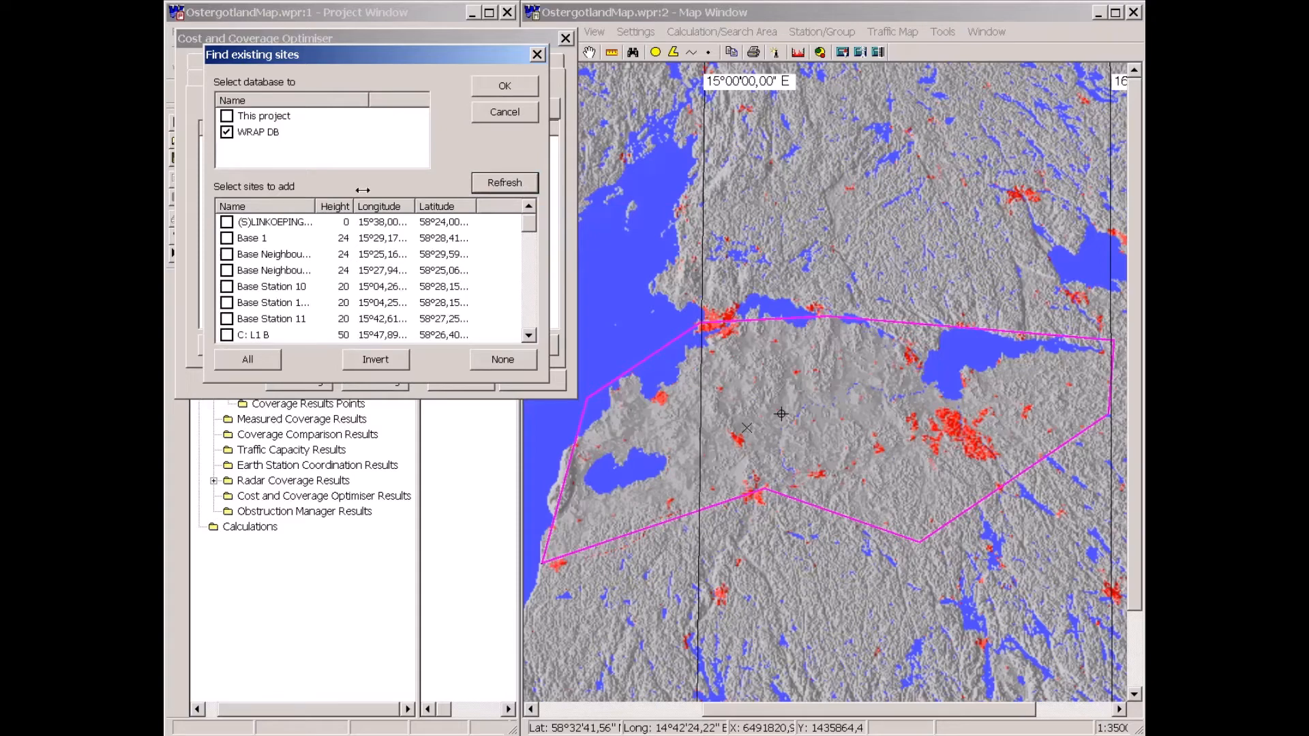
{"action": "left_click_drag", "start_coordinate": [315, 206], "coordinate": [349, 201]}
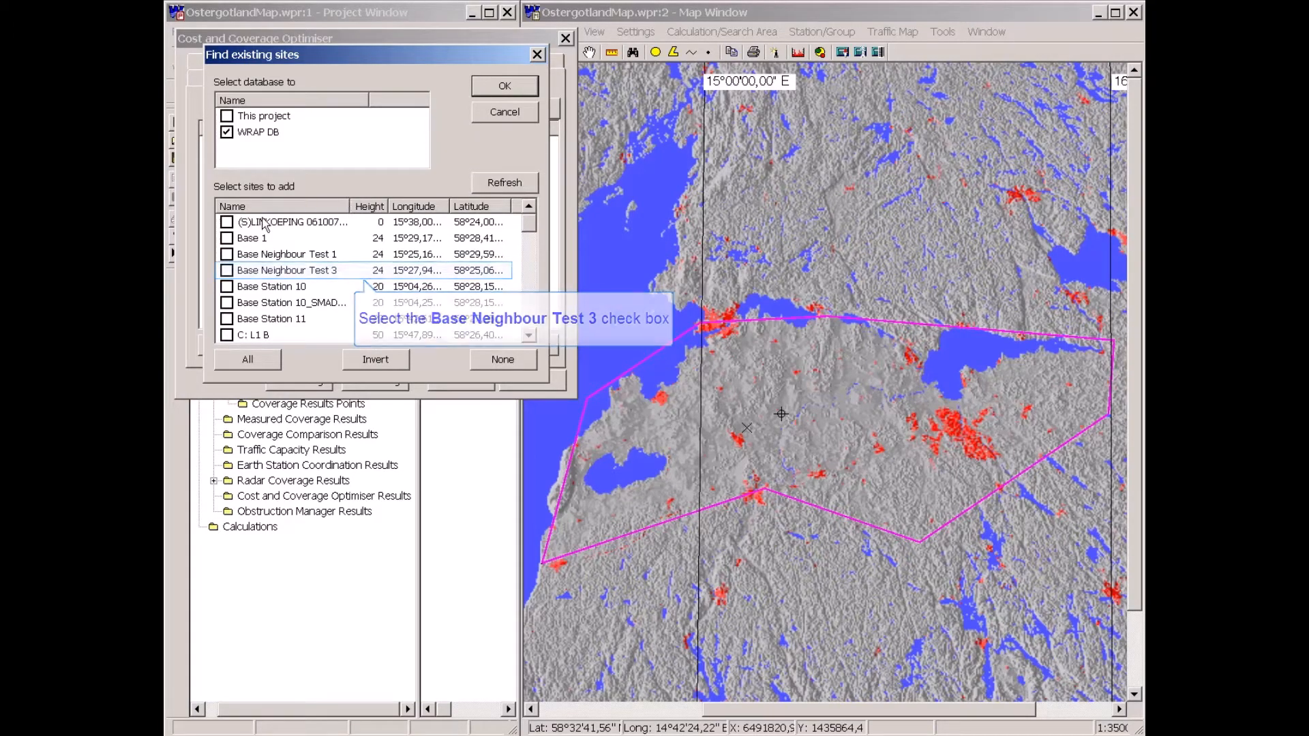
Try ticking sites to add, selecting all and inverting the selection, then cancel the site search.
{"action": "left_click", "coordinate": [227, 239]}
{"action": "left_click", "coordinate": [227, 254]}
{"action": "left_click", "coordinate": [227, 271]}
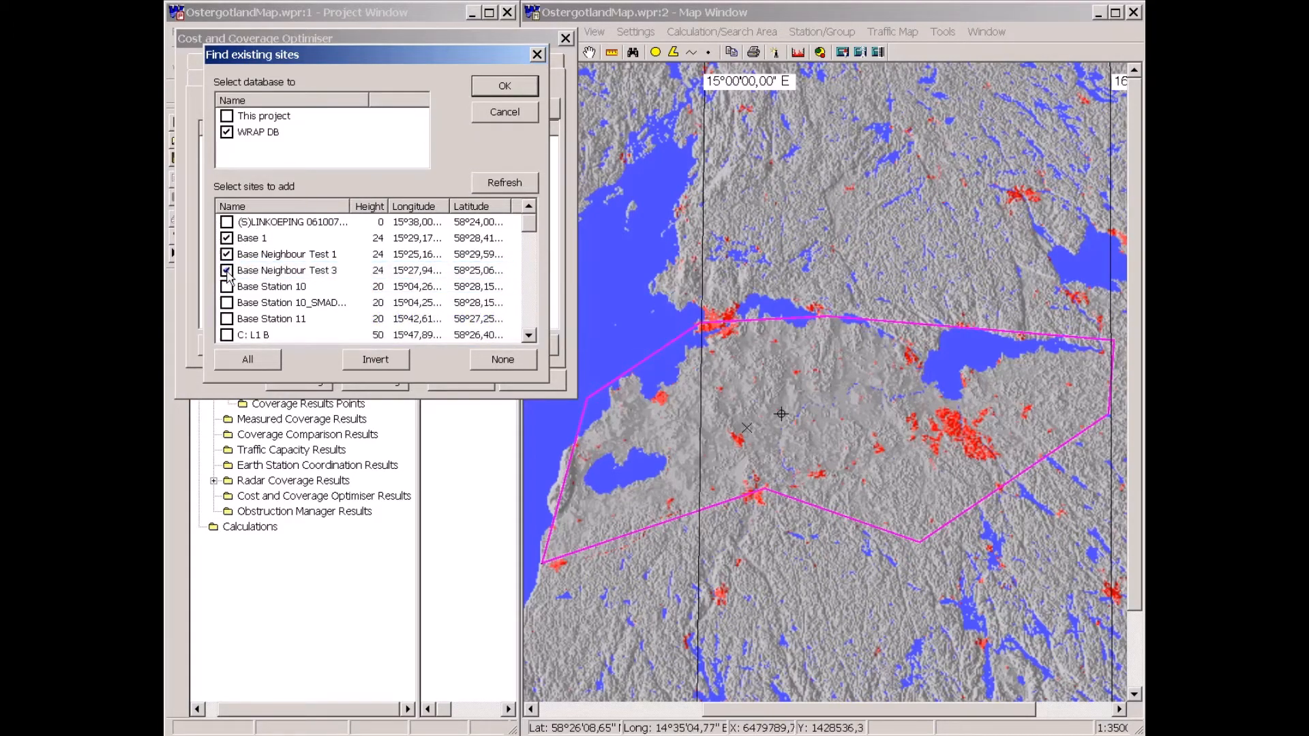
{"action": "left_click", "coordinate": [252, 359]}
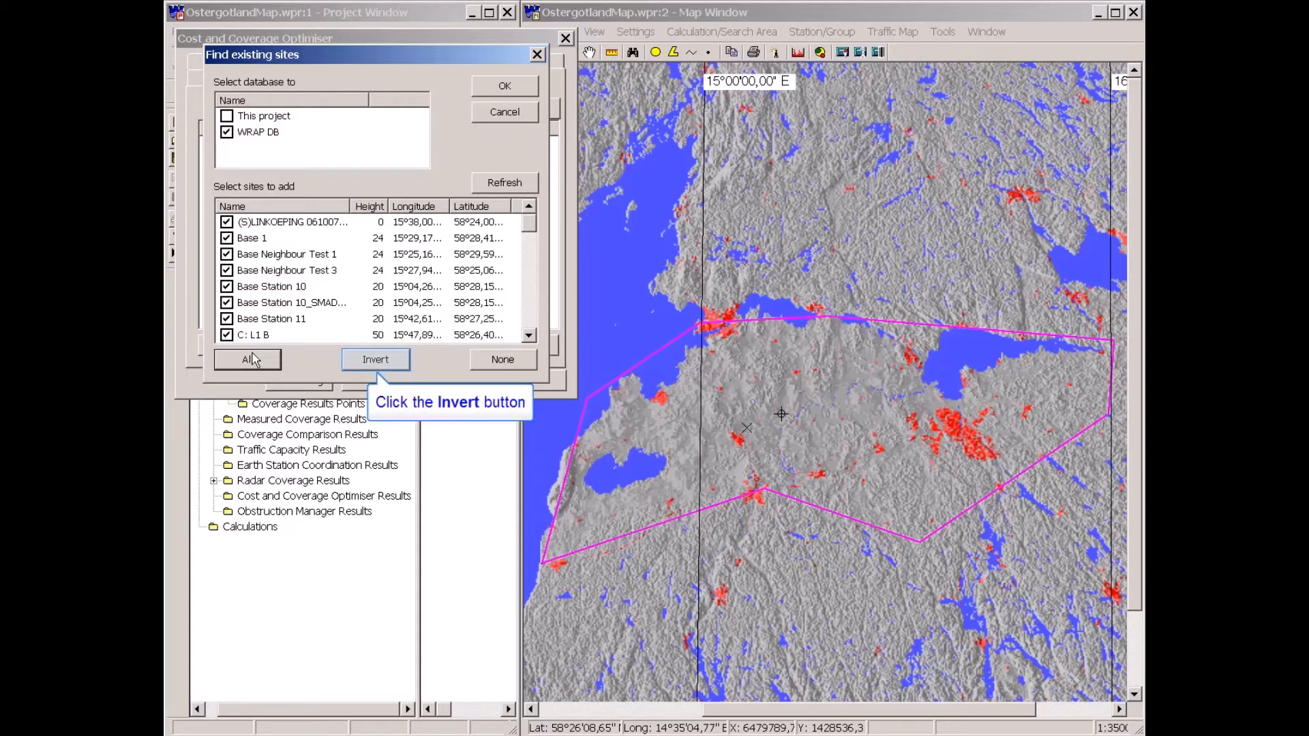
{"action": "left_click", "coordinate": [391, 366]}
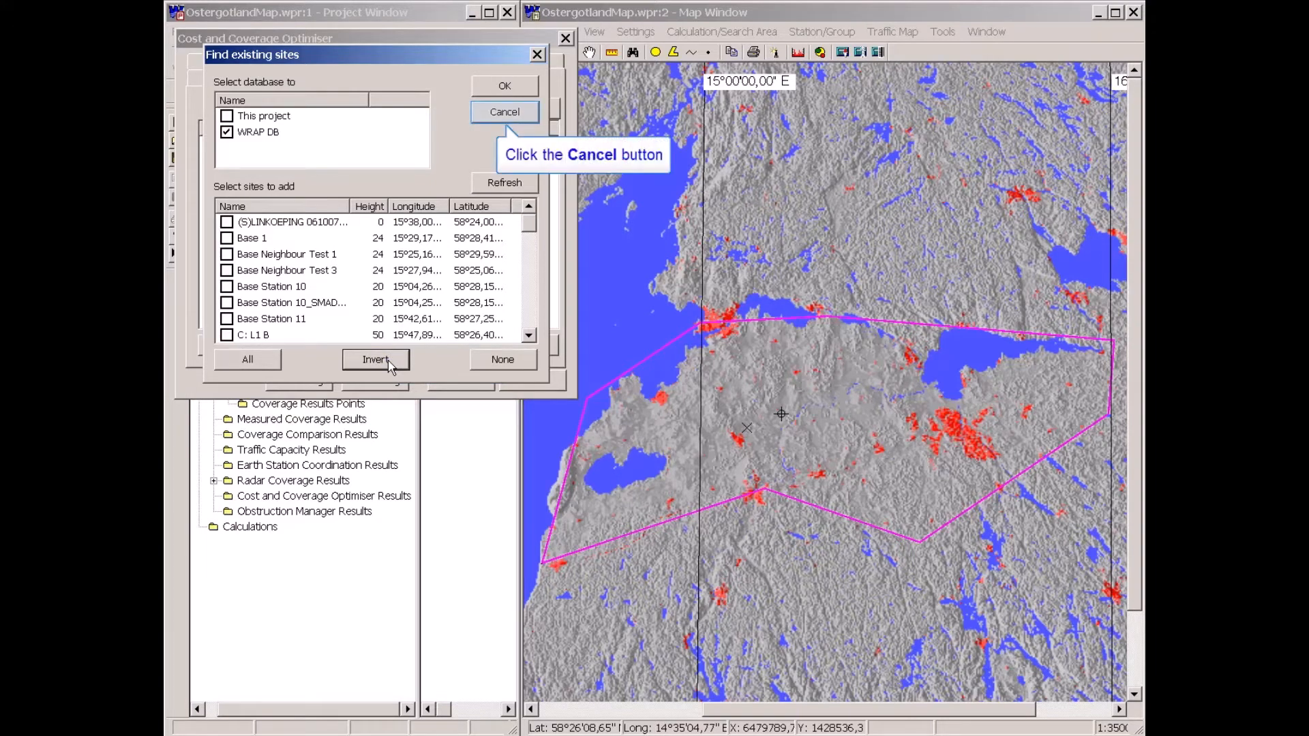
{"action": "left_click", "coordinate": [511, 114]}
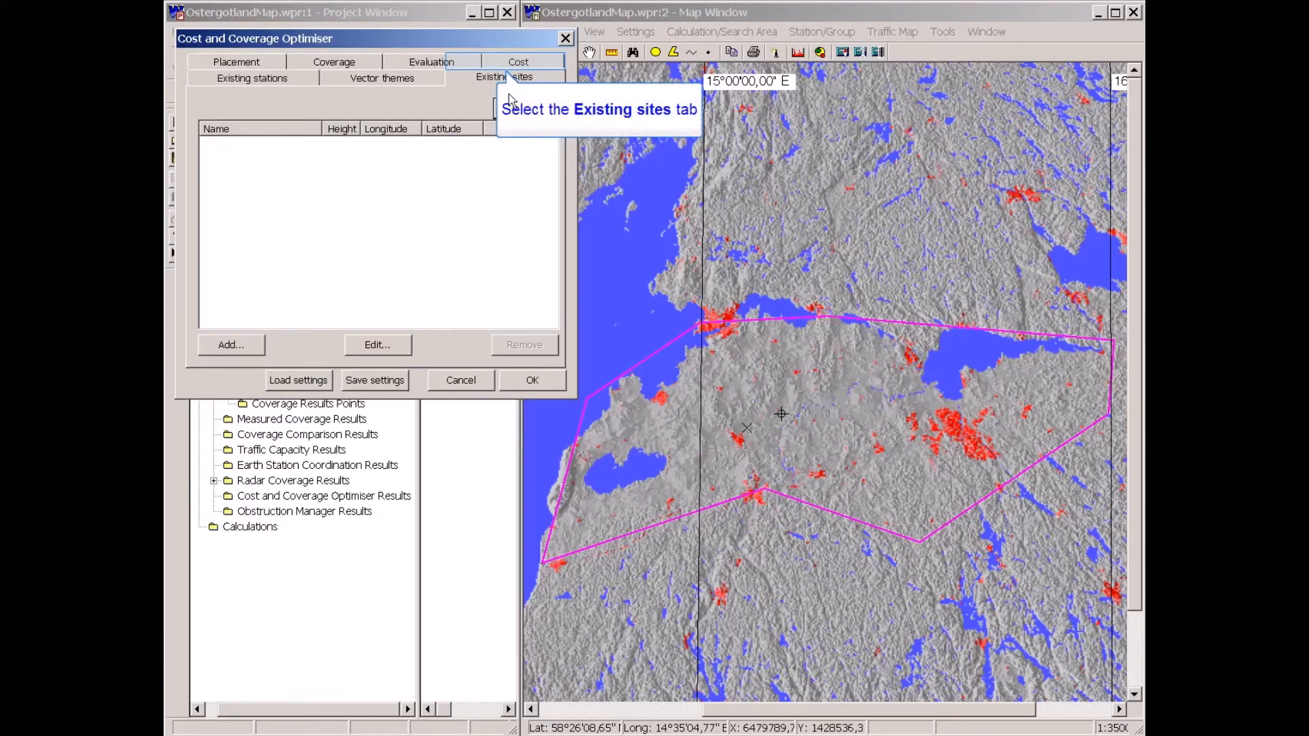
Review the optimiser's cost settings and select the 65 m antenna tower cost row.
{"action": "left_click", "coordinate": [511, 65]}
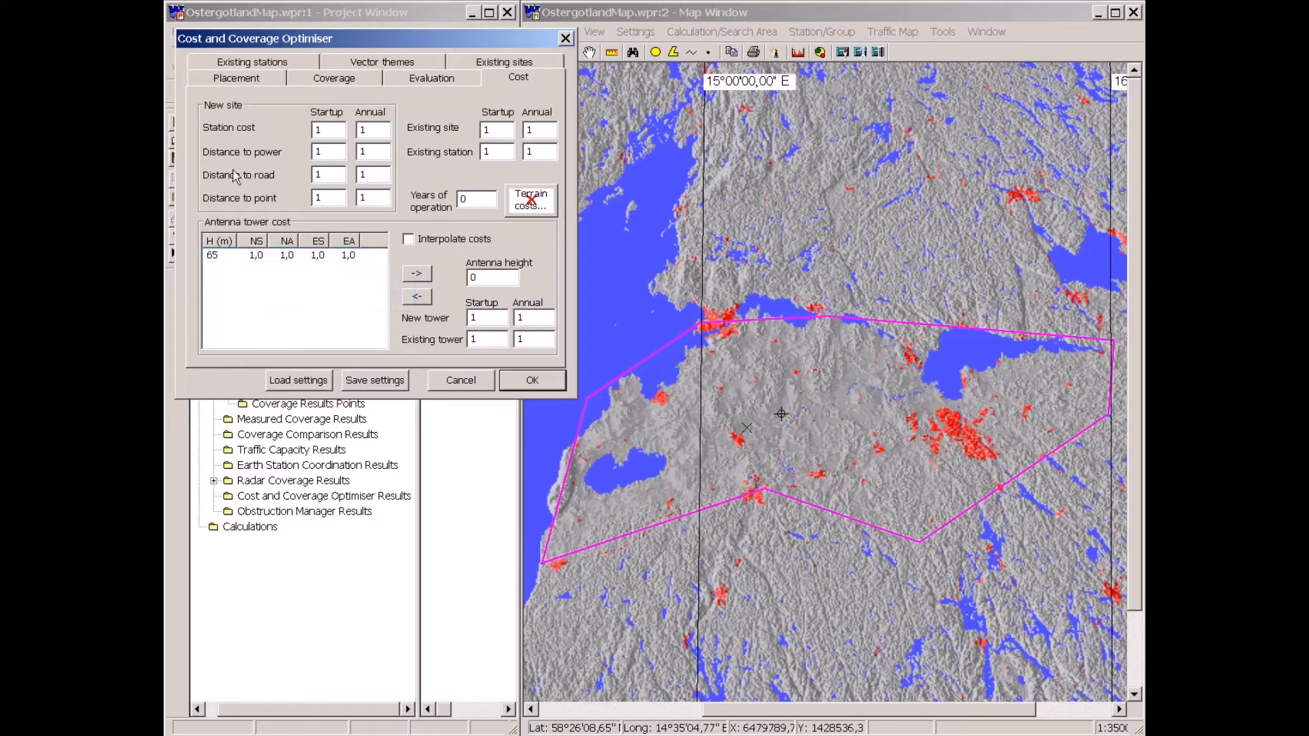
{"action": "left_click", "coordinate": [214, 258]}
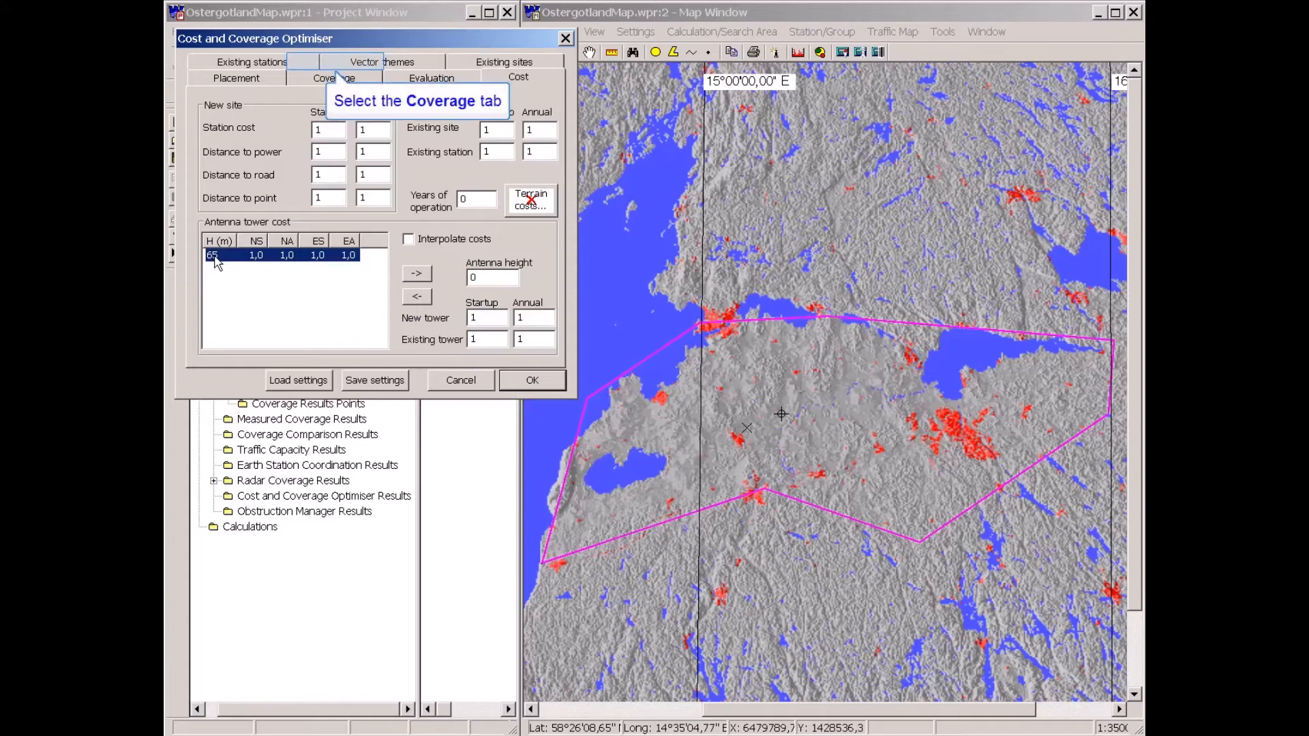
Tick the Road vector theme as the roads layer for the optimiser and return to the cost settings.
{"action": "left_click", "coordinate": [361, 65]}
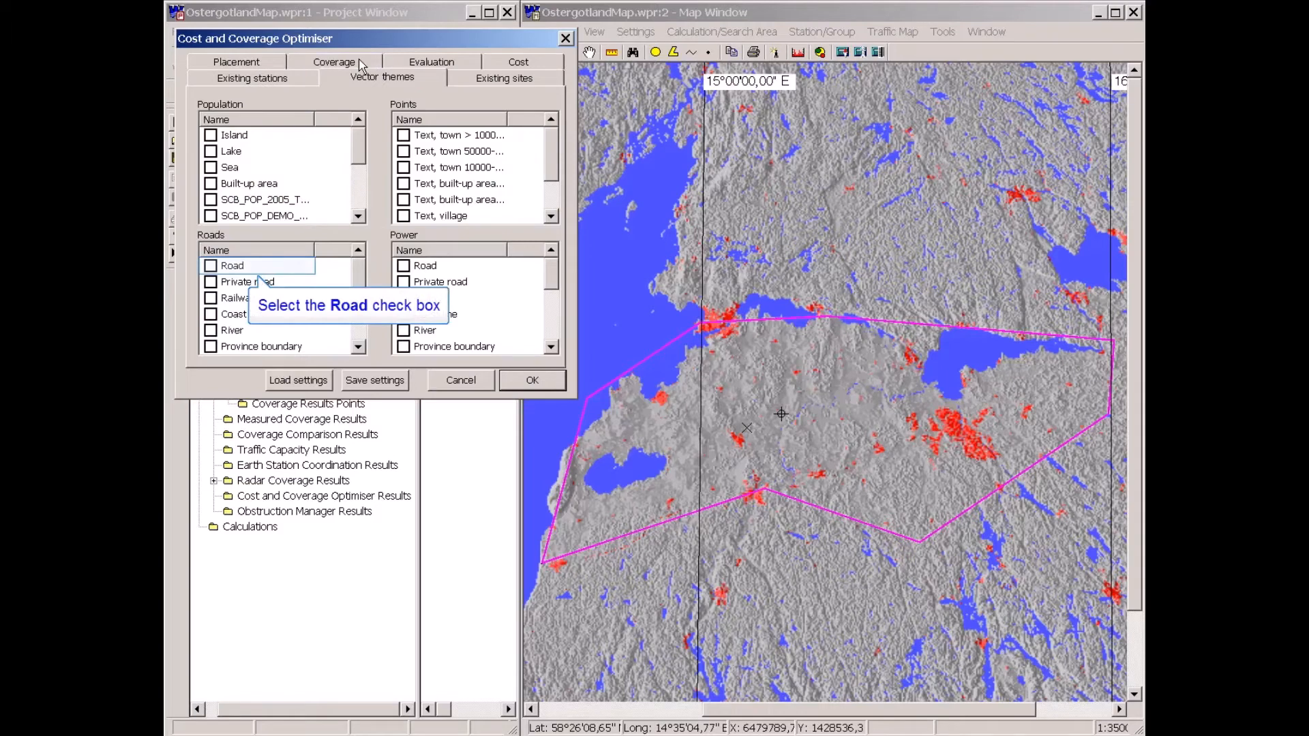
{"action": "left_click", "coordinate": [211, 266]}
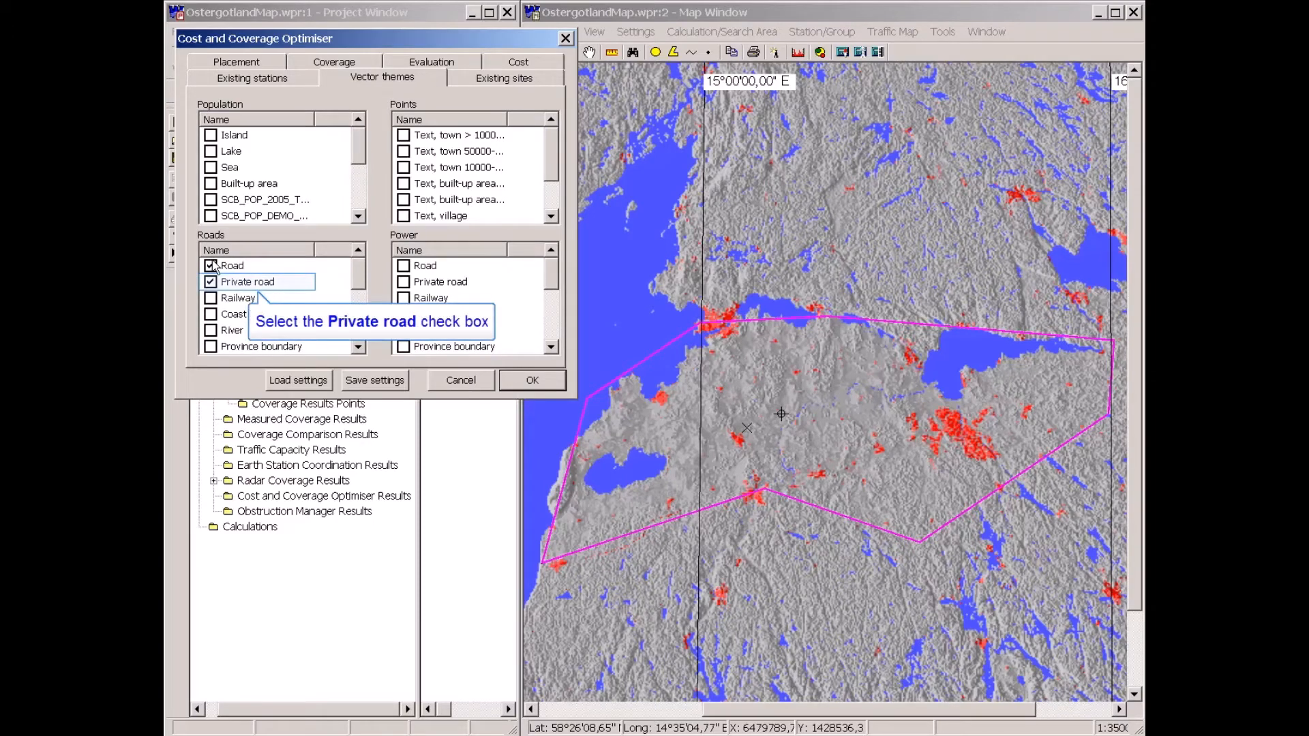
{"action": "left_click", "coordinate": [211, 283]}
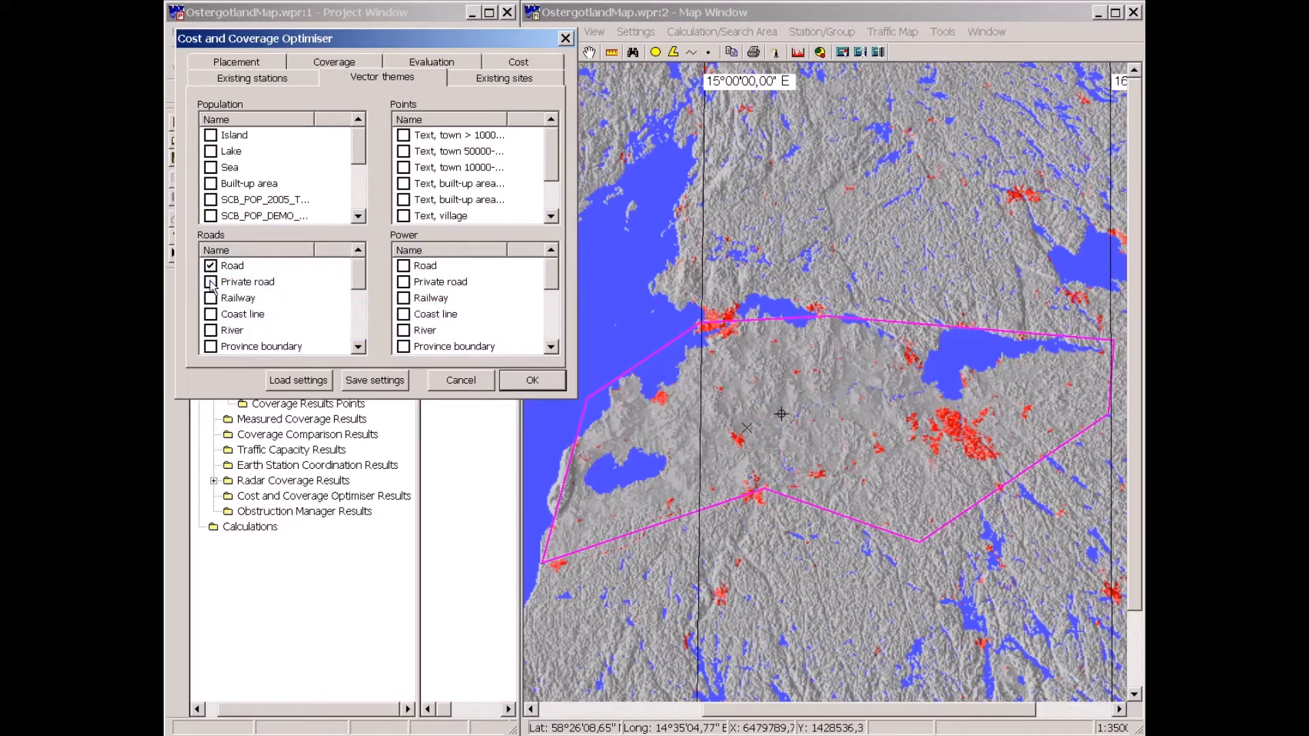
{"action": "left_click", "coordinate": [212, 269]}
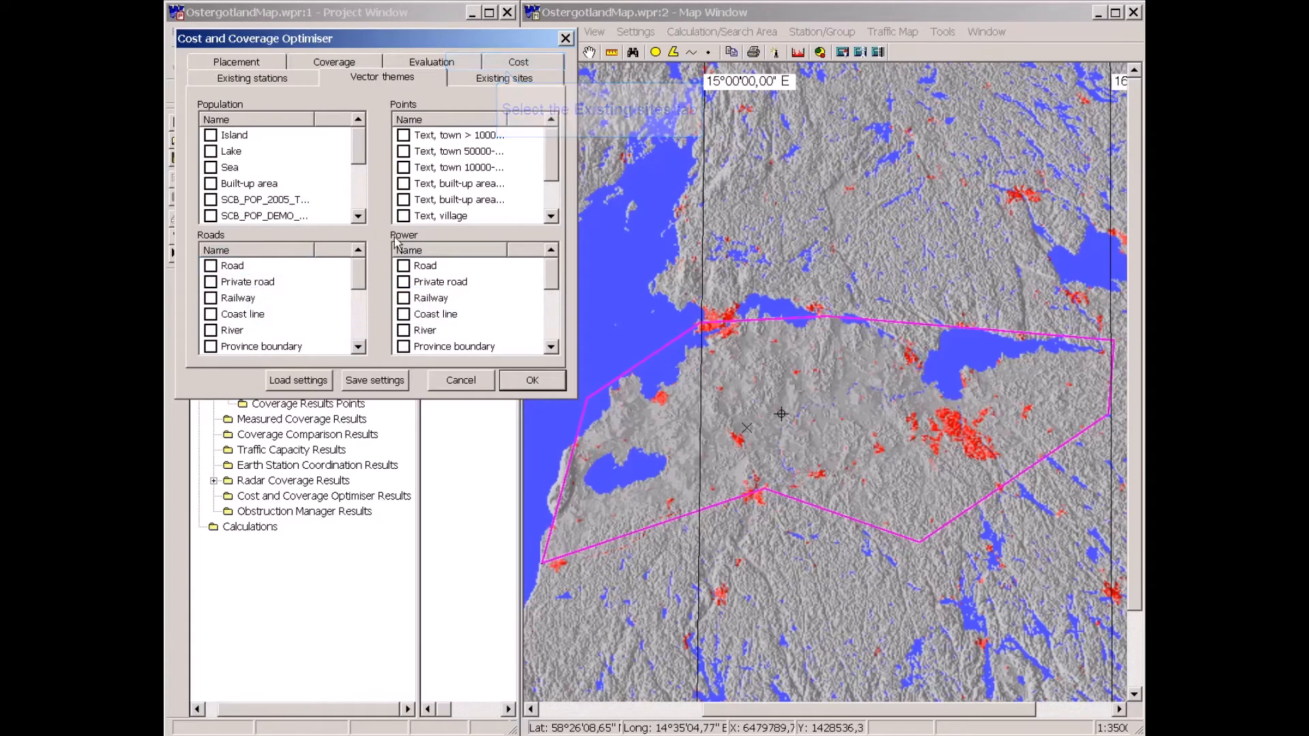
{"action": "left_click", "coordinate": [507, 64]}
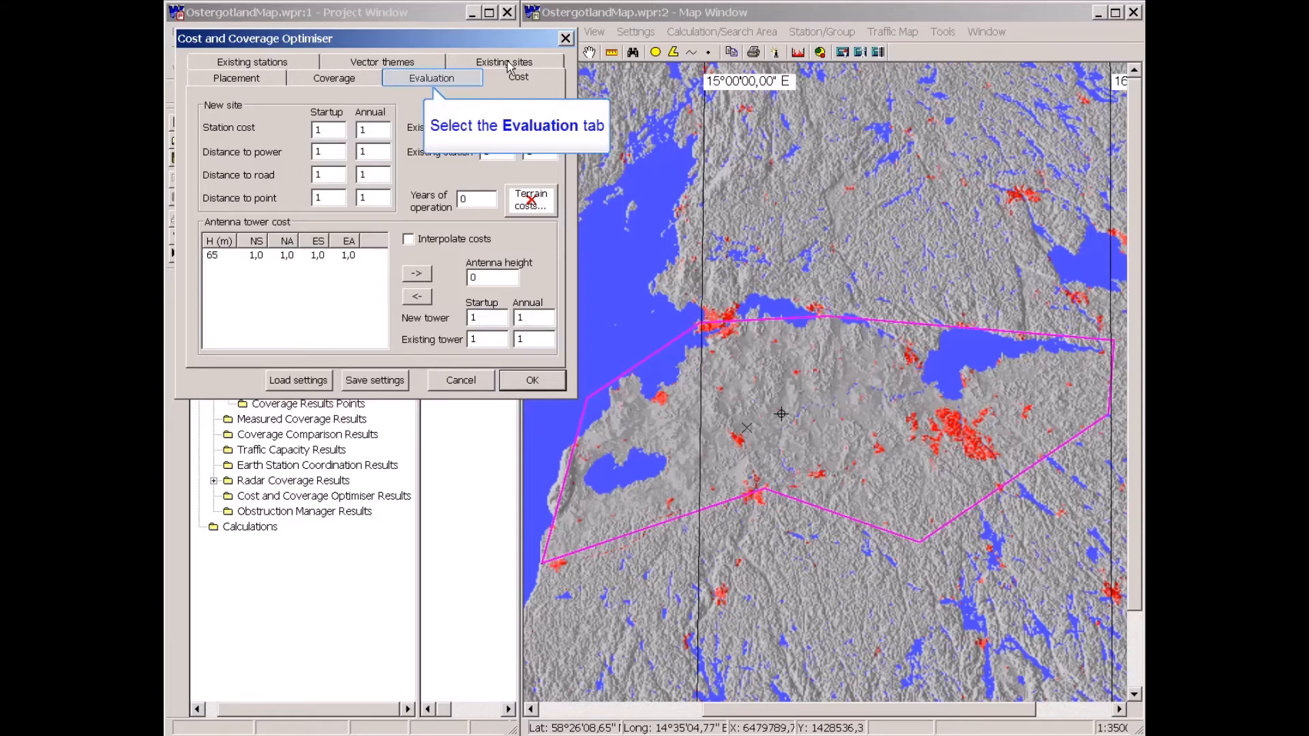
Check the evaluation settings and start the cost and coverage optimisation.
{"action": "left_click", "coordinate": [432, 78]}
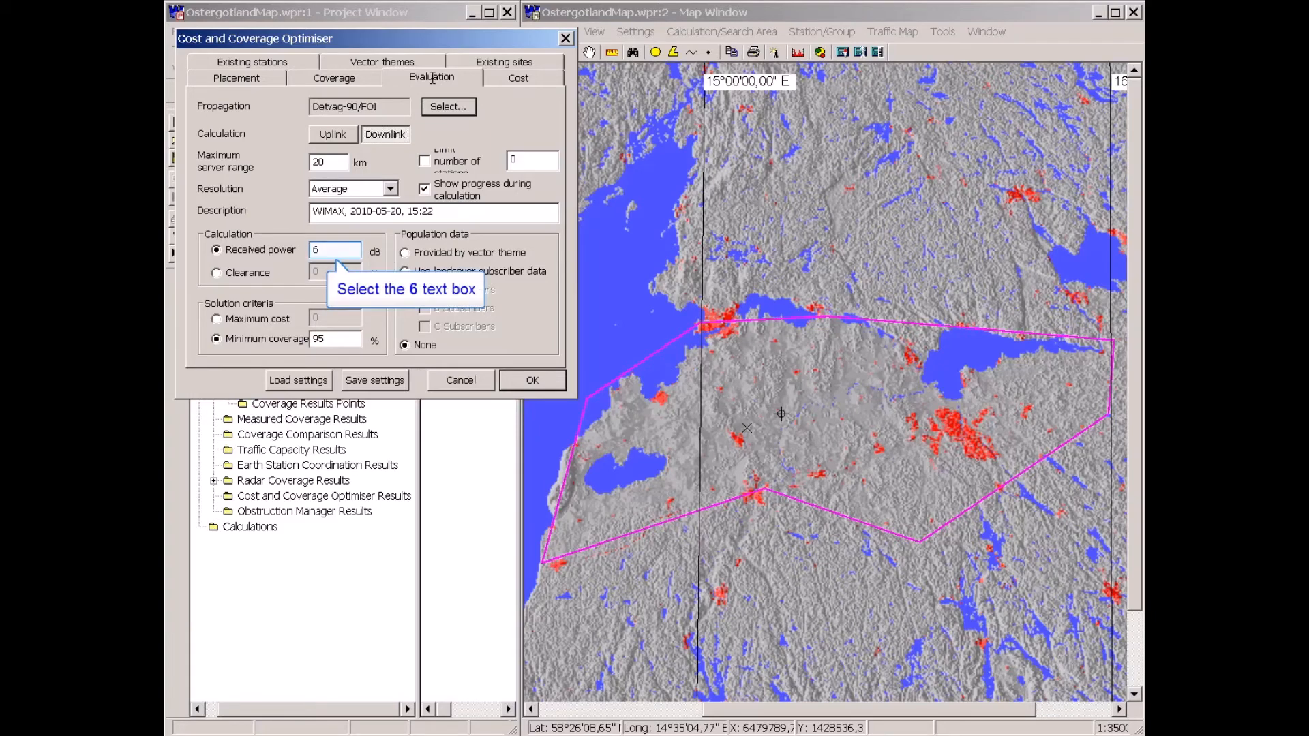
{"action": "left_click", "coordinate": [341, 250]}
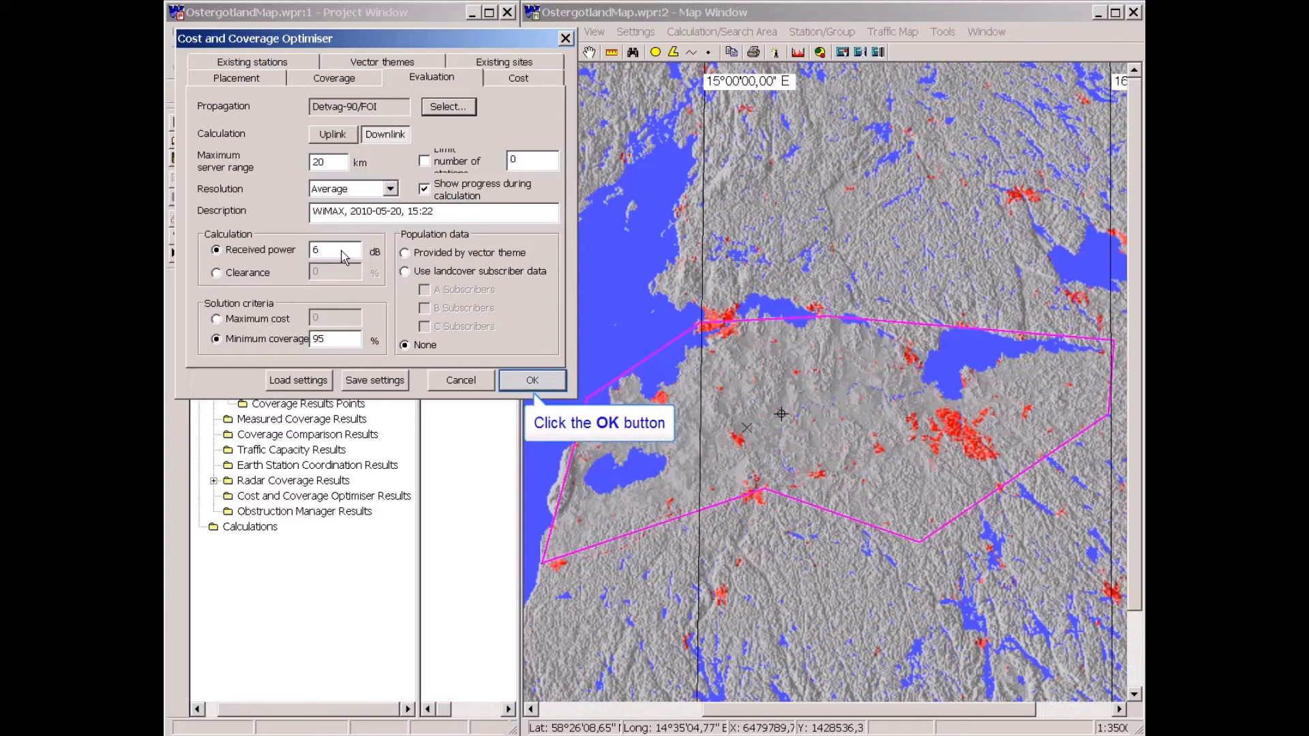
{"action": "left_click", "coordinate": [527, 379]}
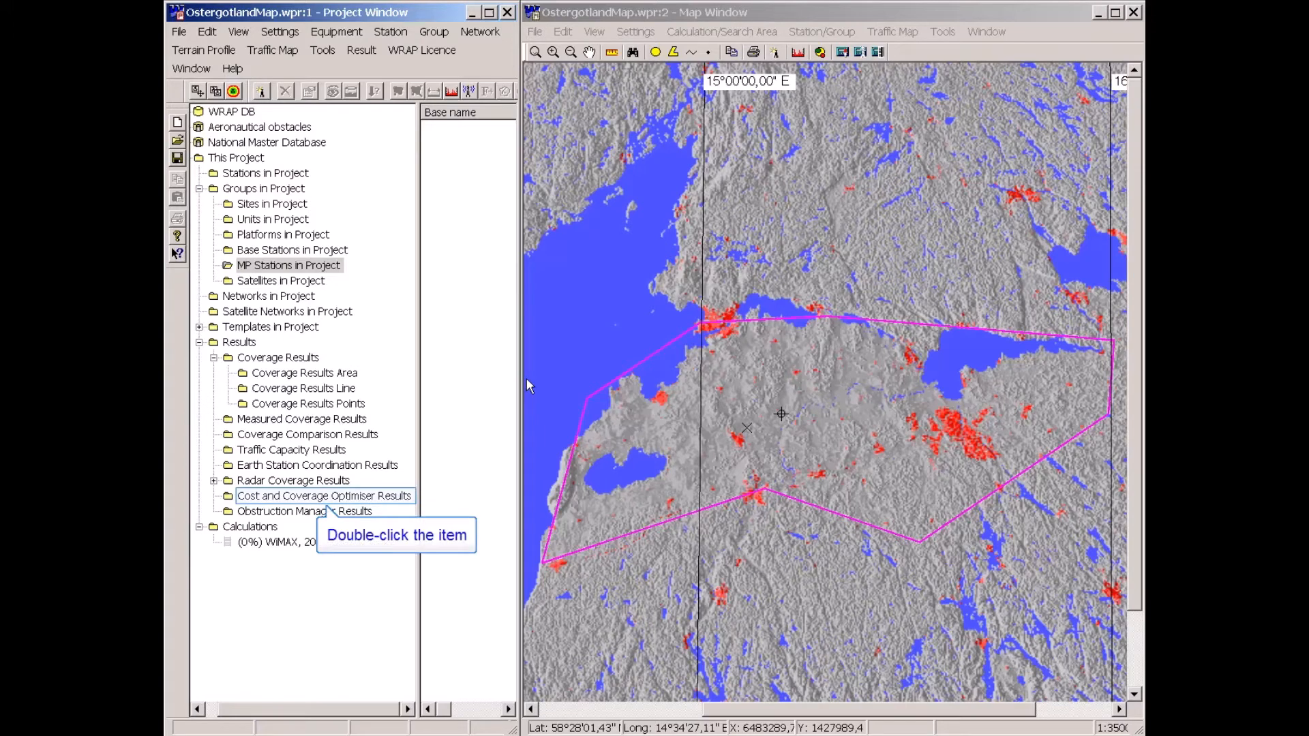
Open the WiMAX optimisation result and toggle its proposed stations on the map.
{"action": "double_click", "coordinate": [264, 497]}
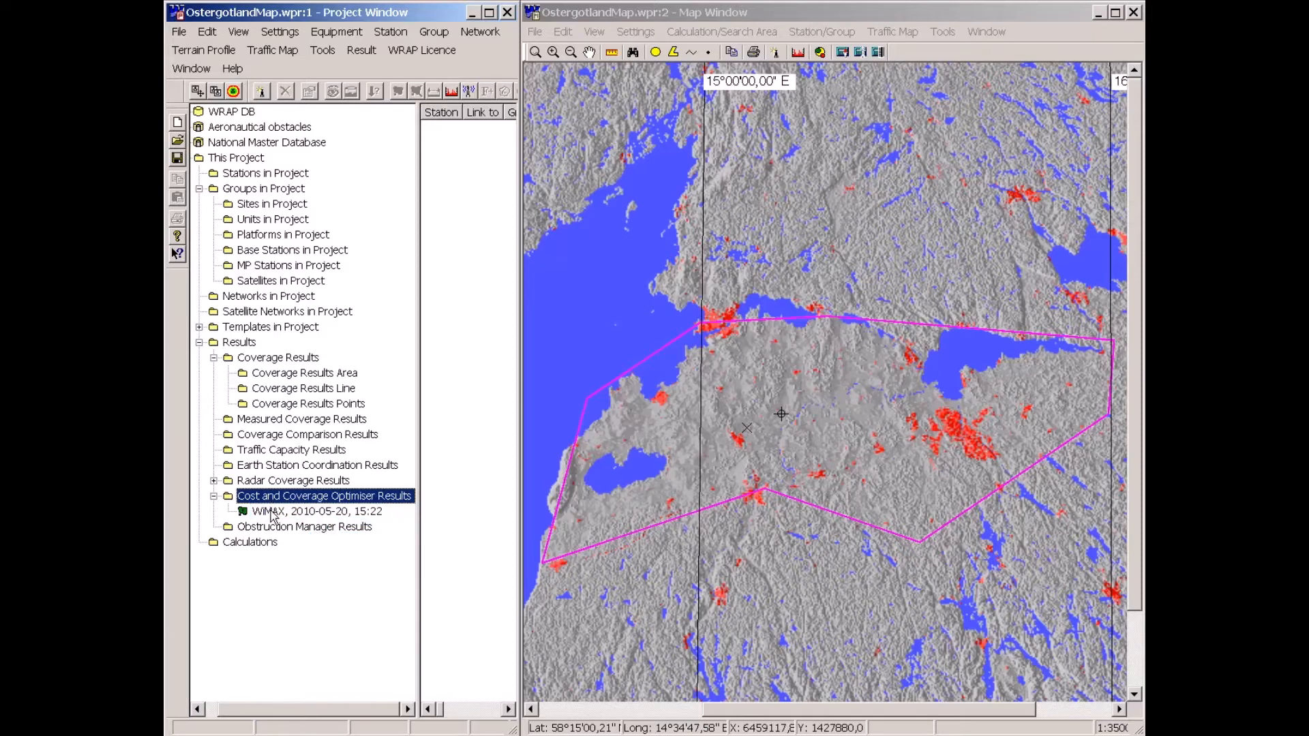
{"action": "double_click", "coordinate": [269, 511]}
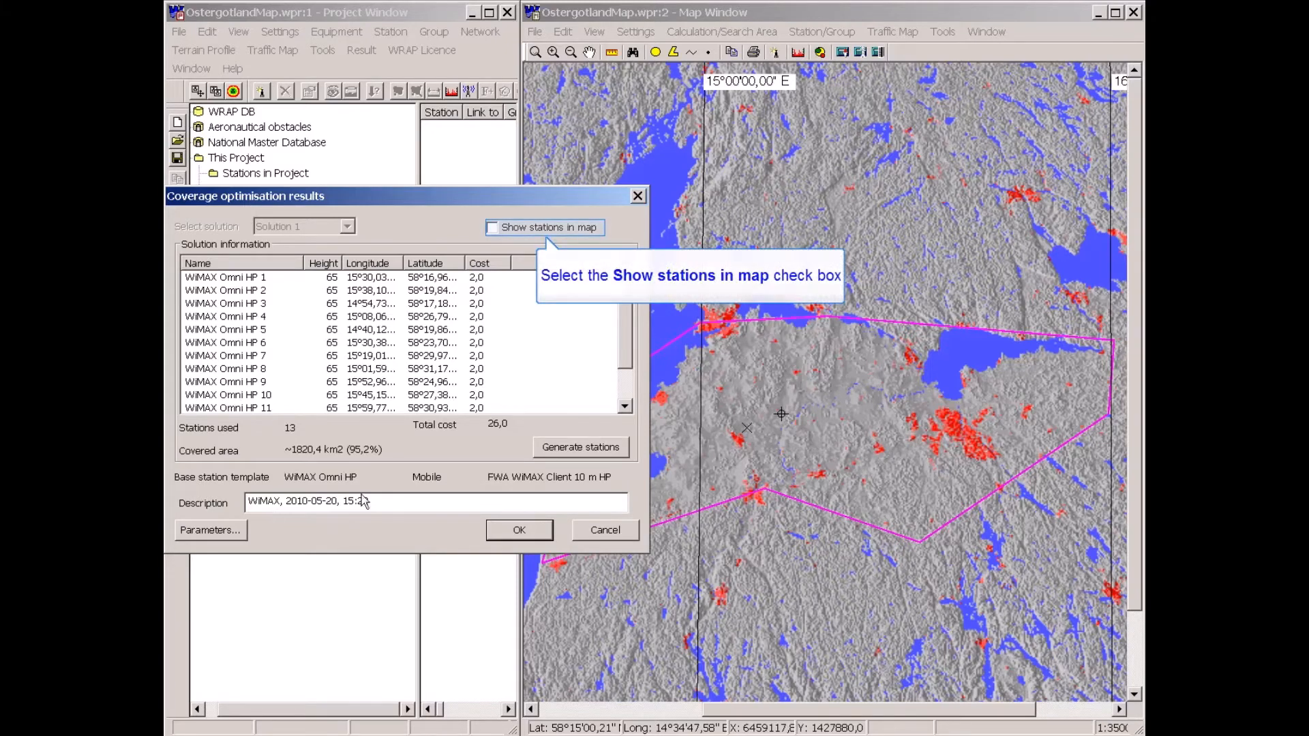
{"action": "left_click", "coordinate": [492, 228]}
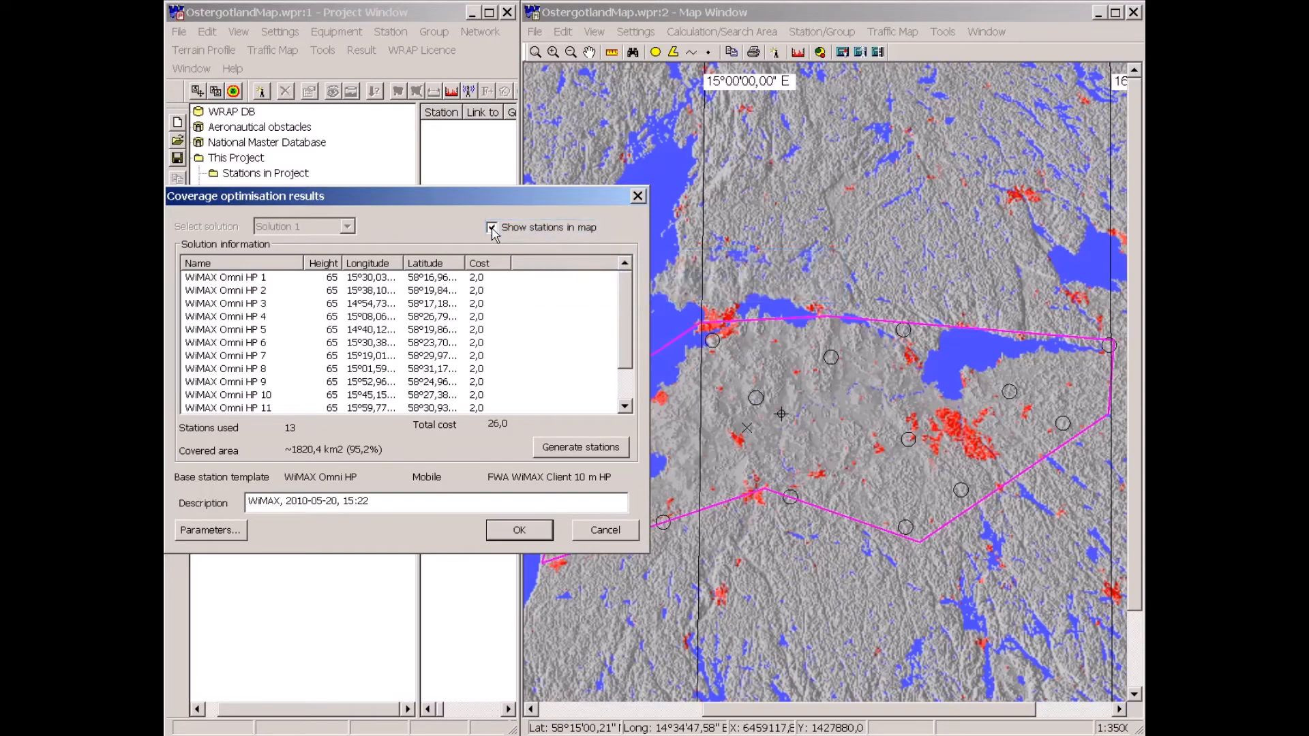
{"action": "left_click", "coordinate": [491, 228]}
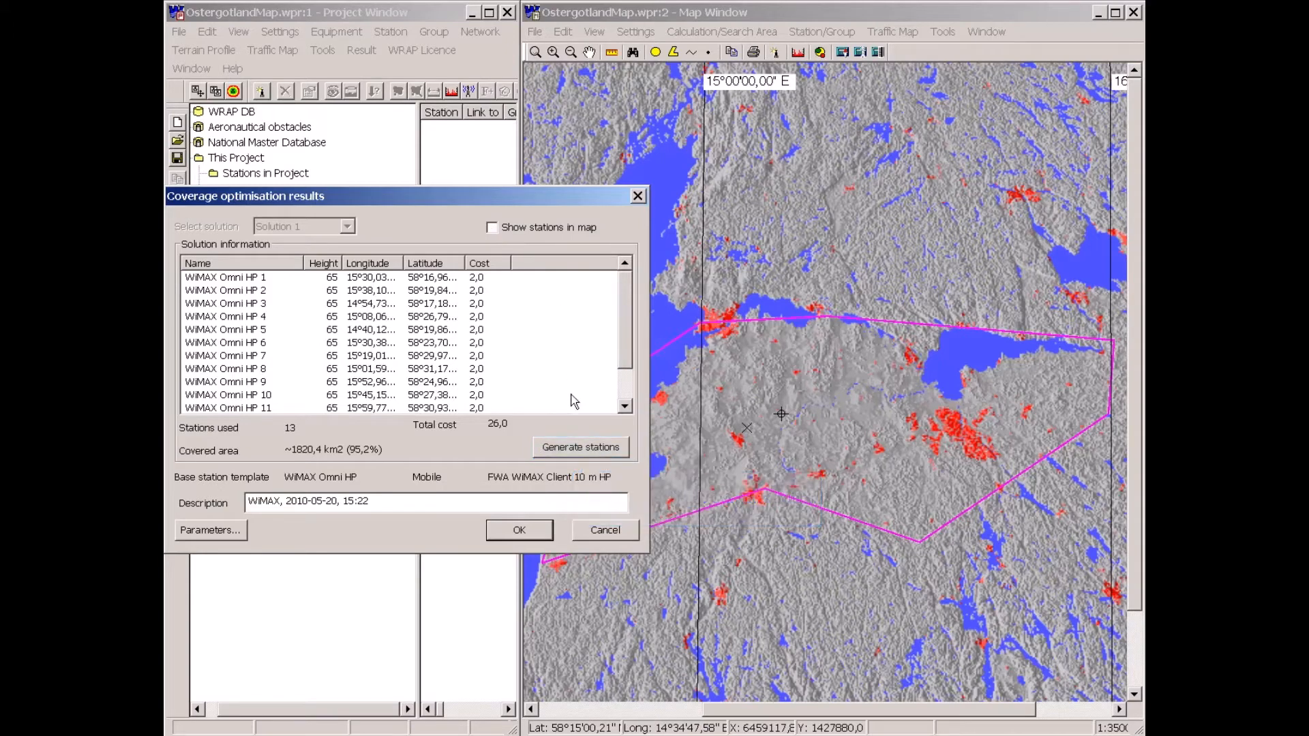
Generate stations from the solution using the WiMAX 4-sector MP station template with base name Base.
{"action": "left_click", "coordinate": [575, 449]}
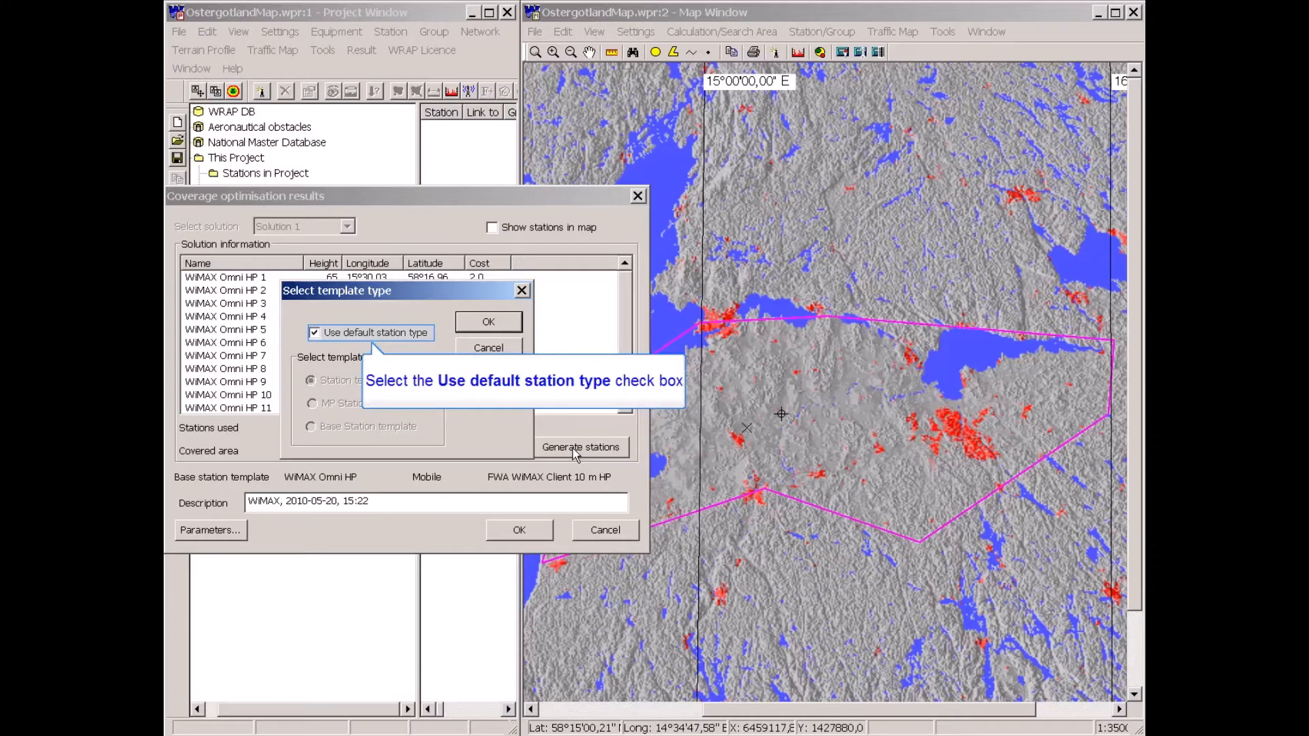
{"action": "left_click", "coordinate": [314, 333]}
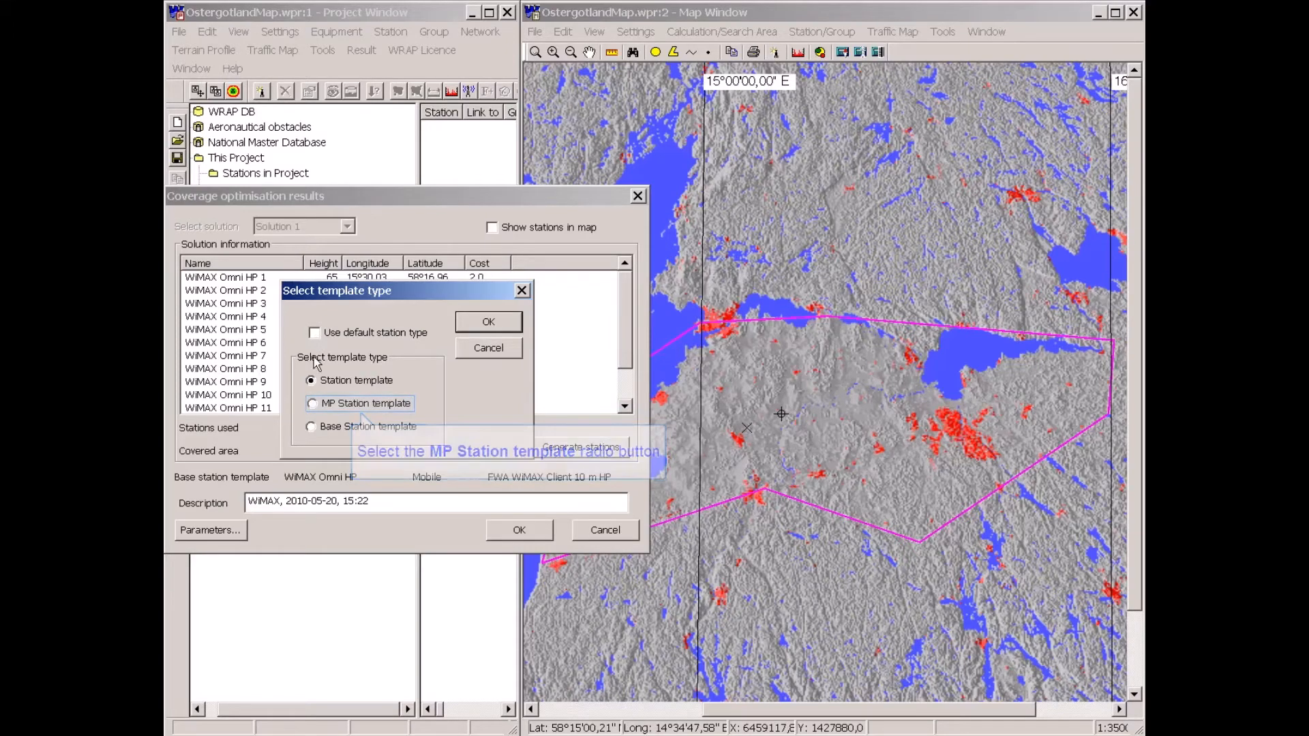
{"action": "left_click", "coordinate": [313, 403]}
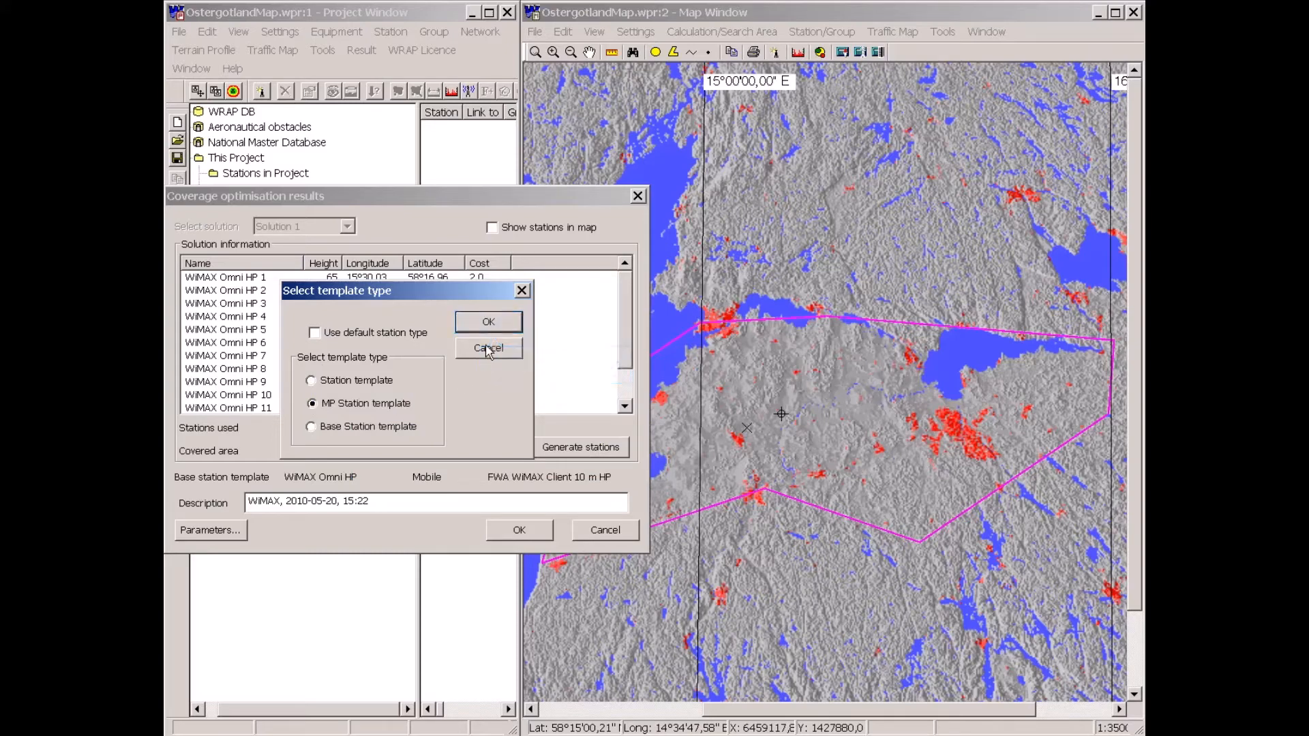
{"action": "left_click", "coordinate": [490, 323]}
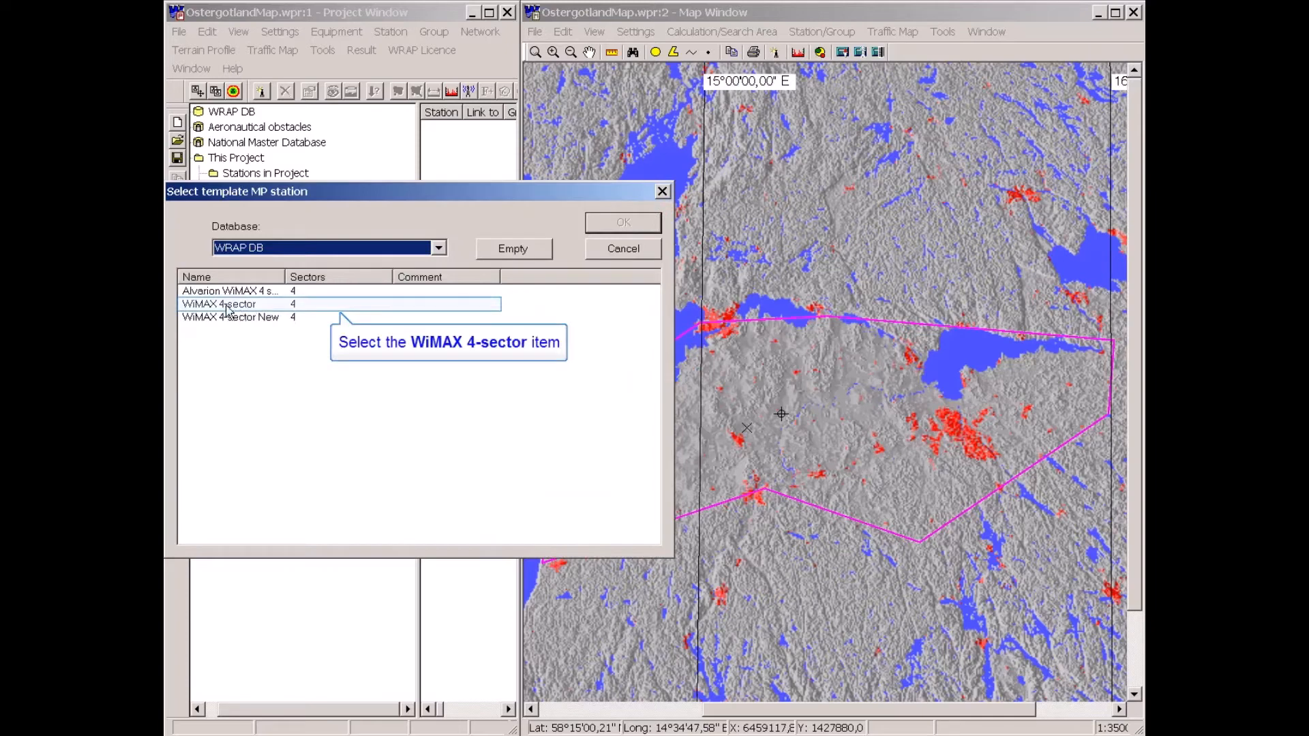
{"action": "left_click", "coordinate": [227, 308]}
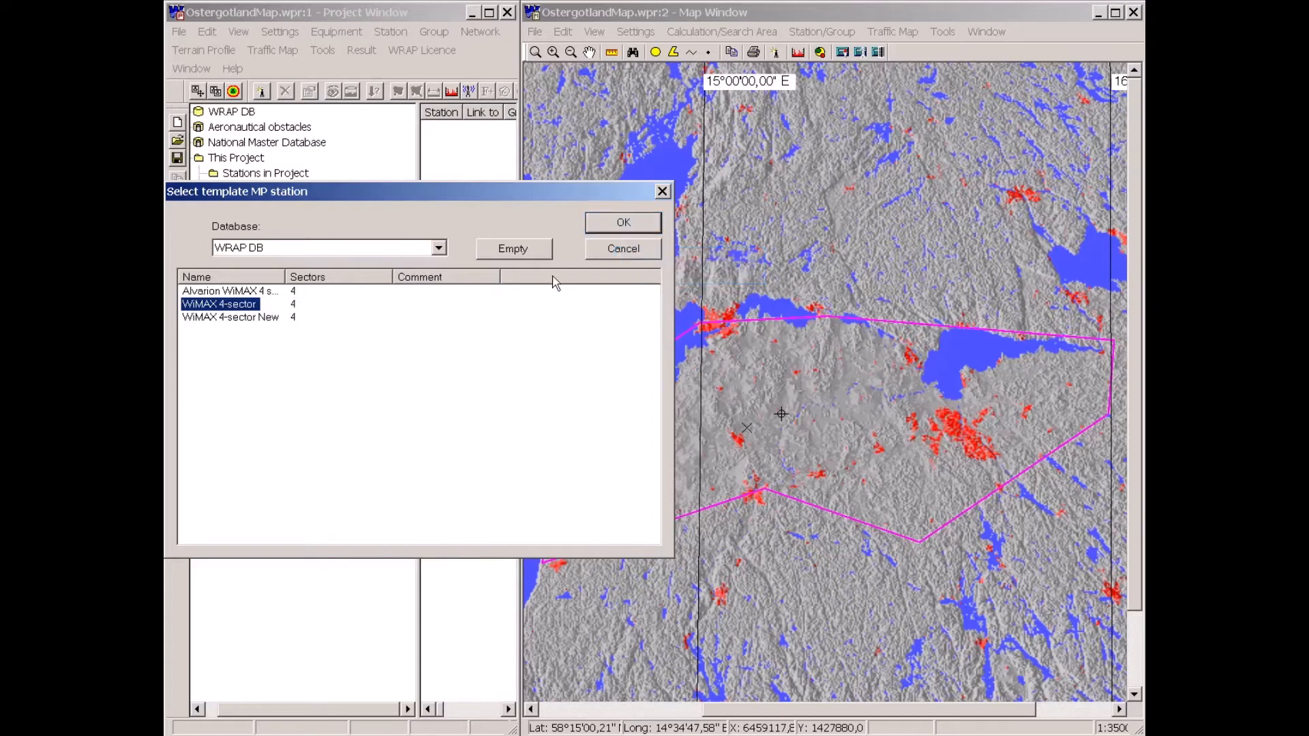
{"action": "left_click", "coordinate": [620, 223]}
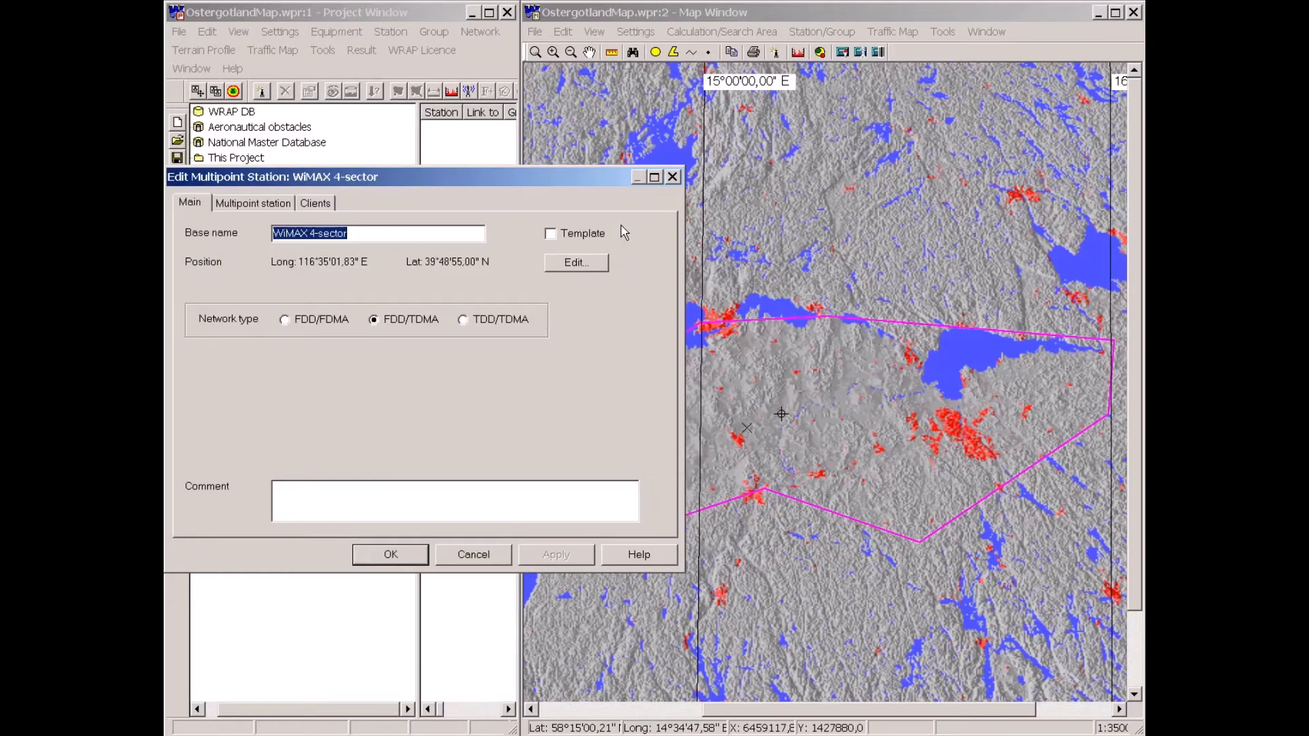
{"action": "type", "text": "Base"}
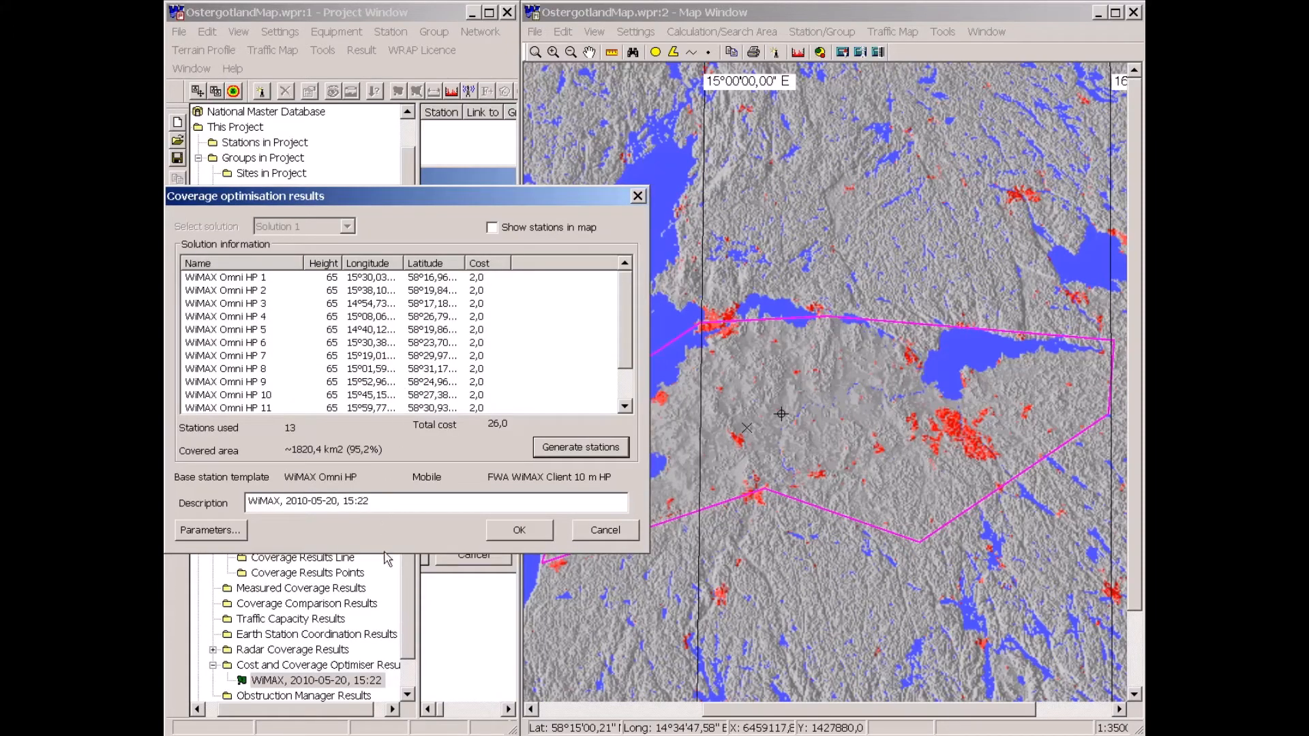
{"action": "left_click", "coordinate": [519, 527]}
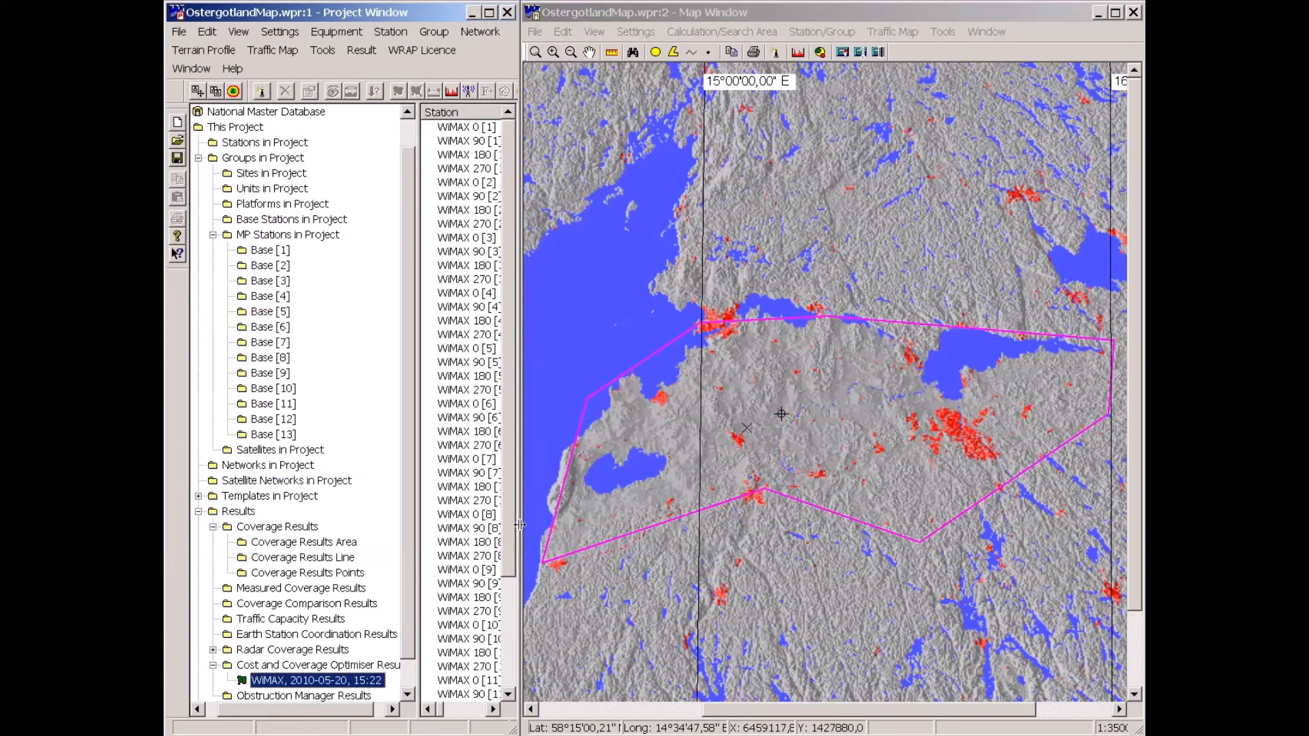
Show all generated Base MP stations in the map viewer.
{"action": "left_click_drag", "start_coordinate": [413, 461], "coordinate": [382, 464]}
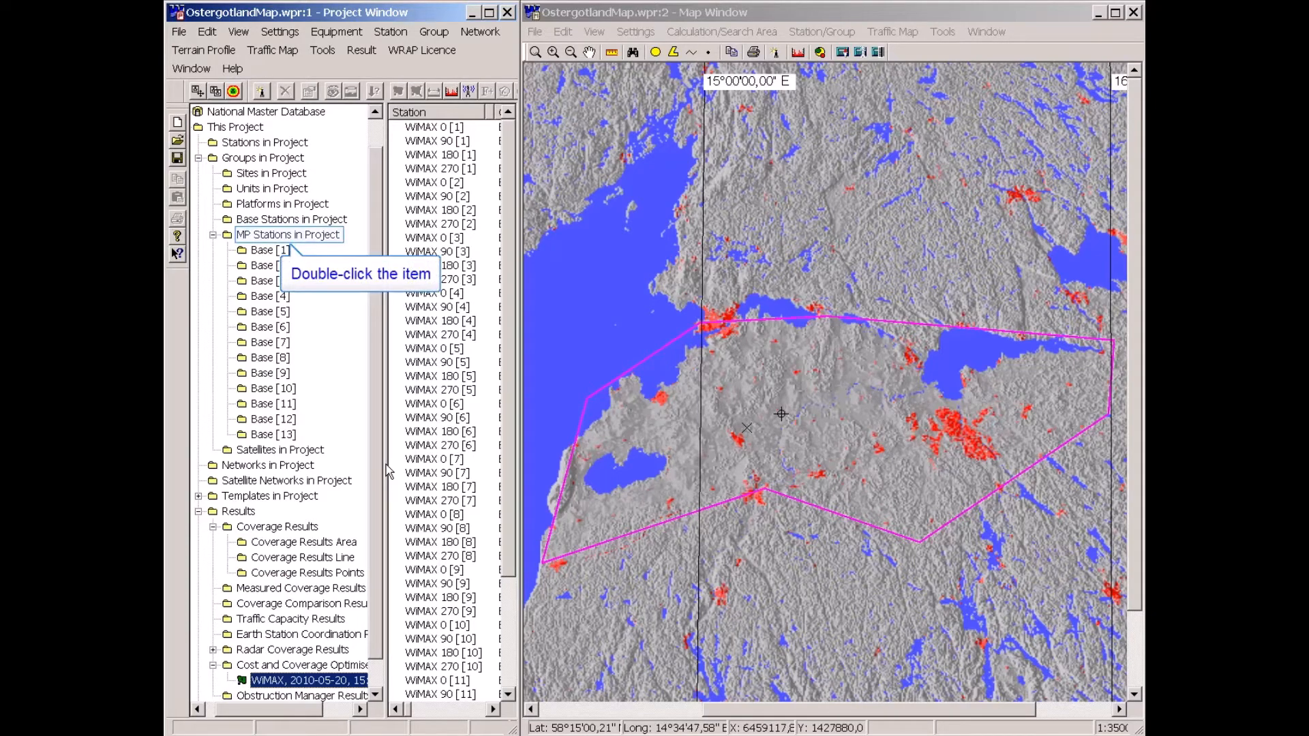
{"action": "double_click", "coordinate": [271, 236]}
{"action": "left_click", "coordinate": [419, 132]}
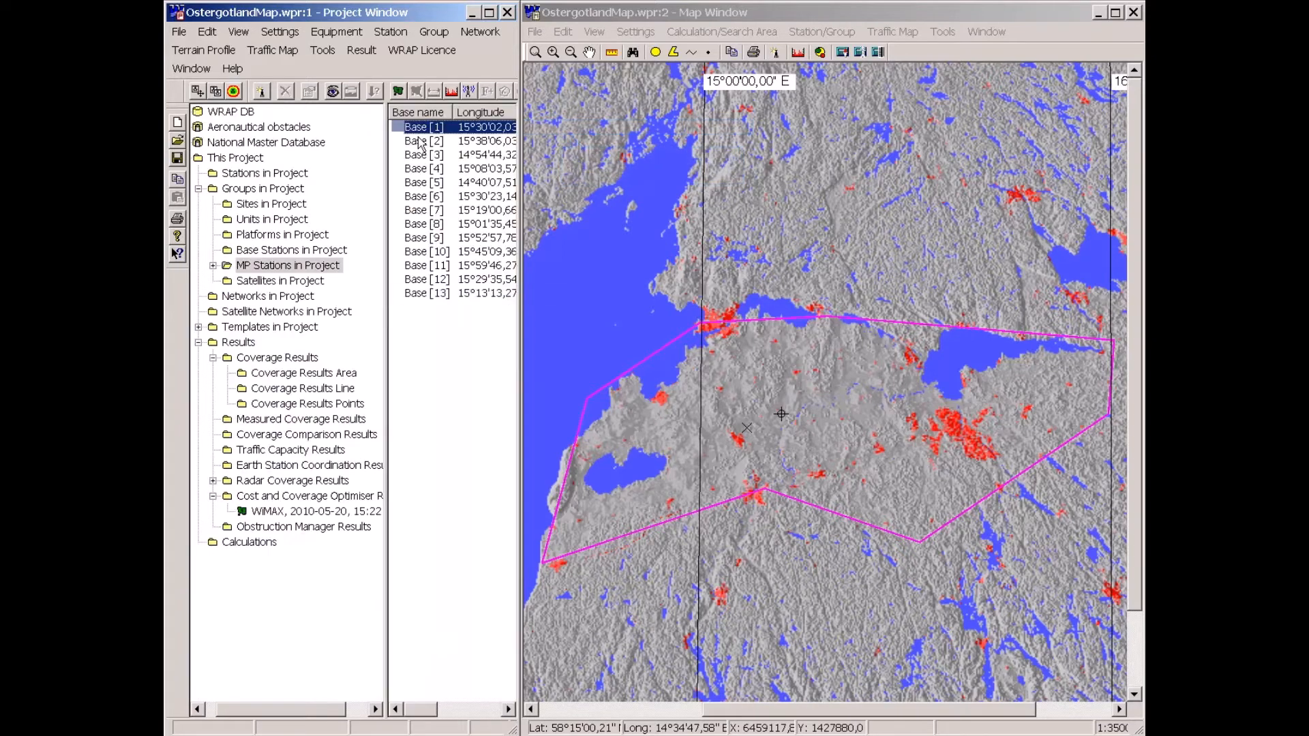
{"action": "left_click", "coordinate": [421, 295], "text": "shift"}
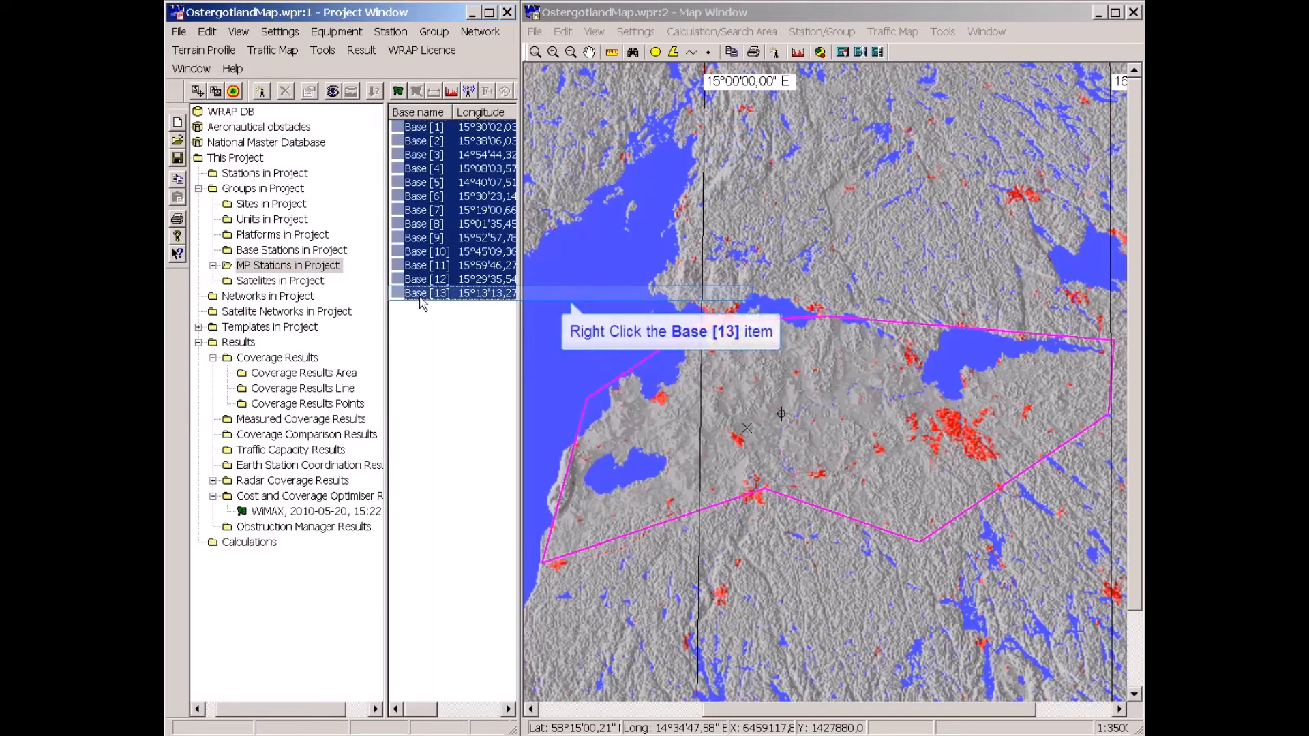
{"action": "right_click", "coordinate": [421, 295]}
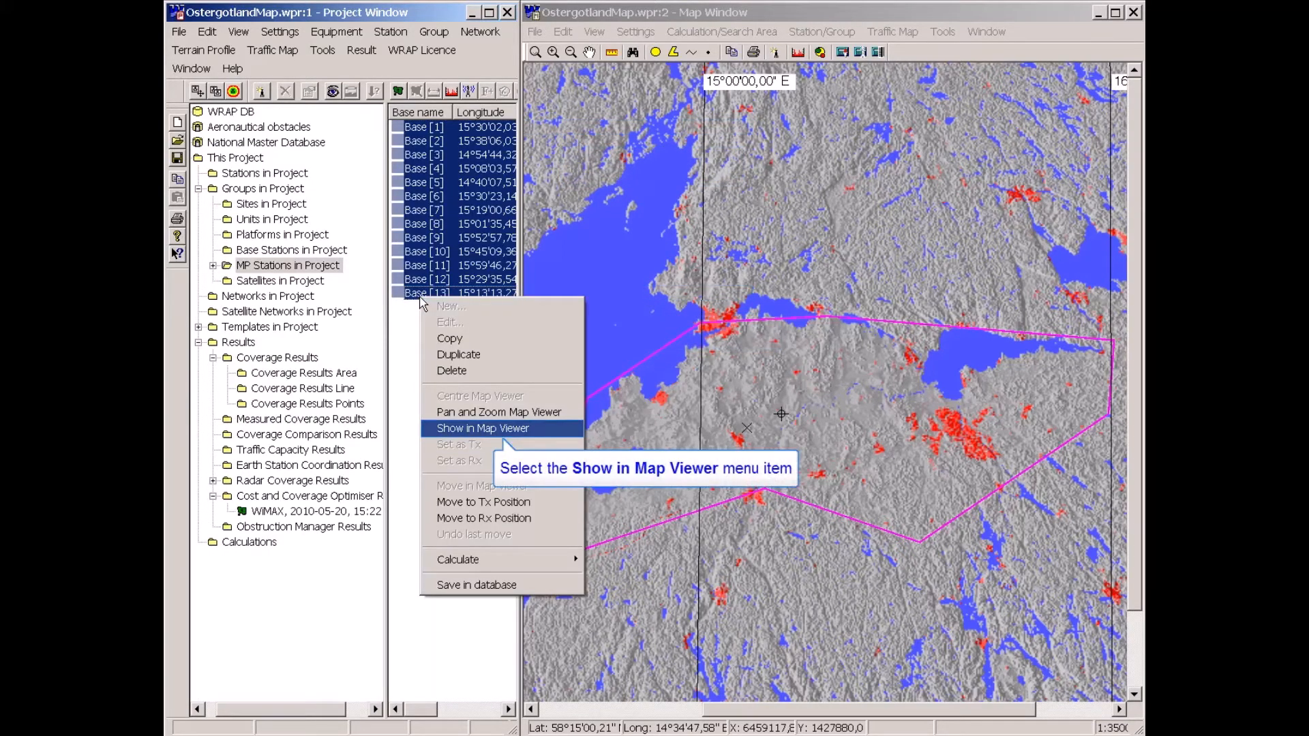
{"action": "left_click", "coordinate": [432, 430]}
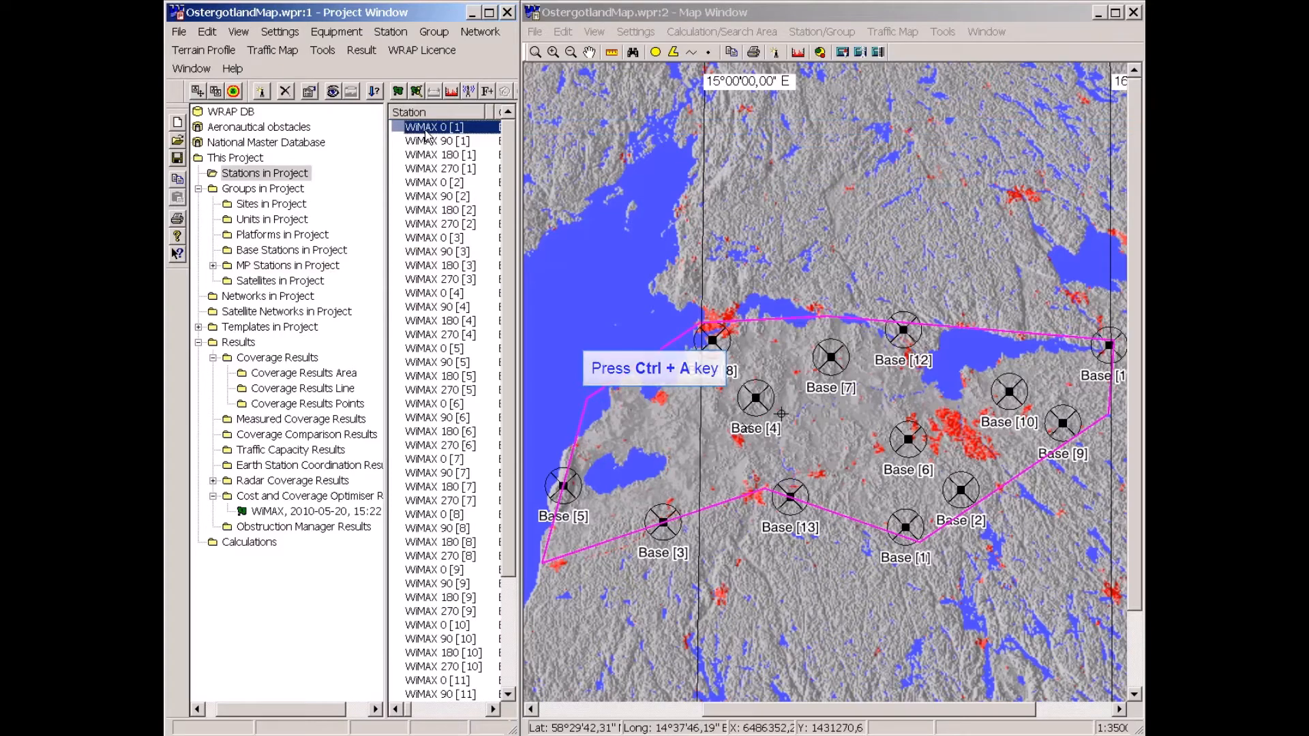
Open Frequency Assignment for all project stations and select the WiMAX, 3.5 GHz, 3.5 MHz, dx 100 MHz allotment.
{"action": "key", "text": "ctrl+a"}
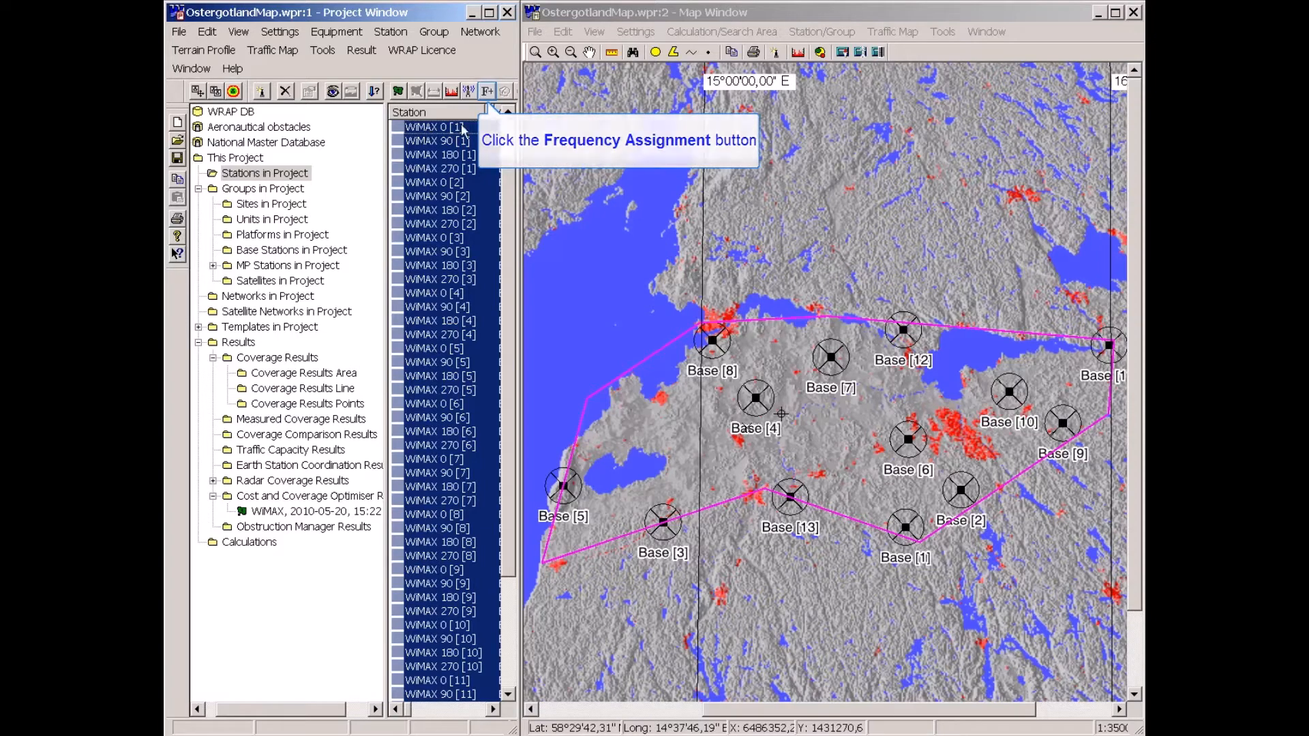
{"action": "left_click", "coordinate": [488, 93]}
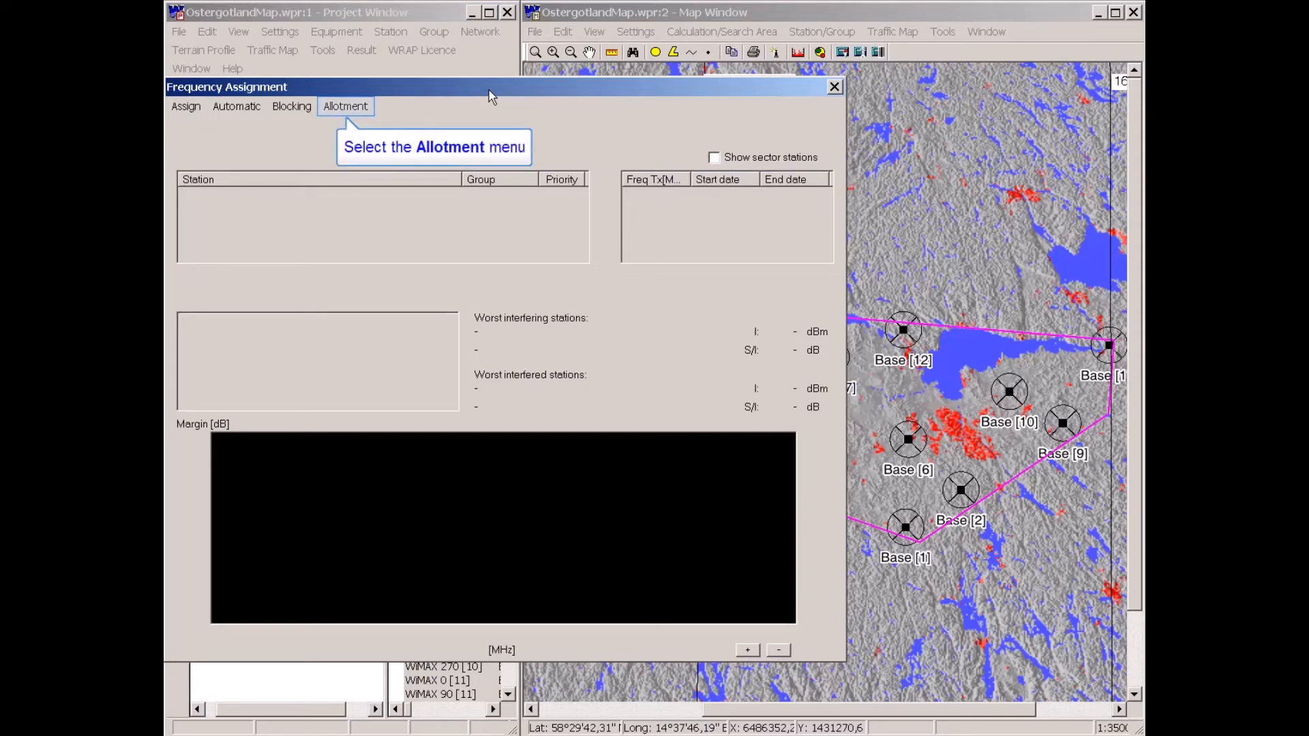
{"action": "left_click", "coordinate": [344, 108]}
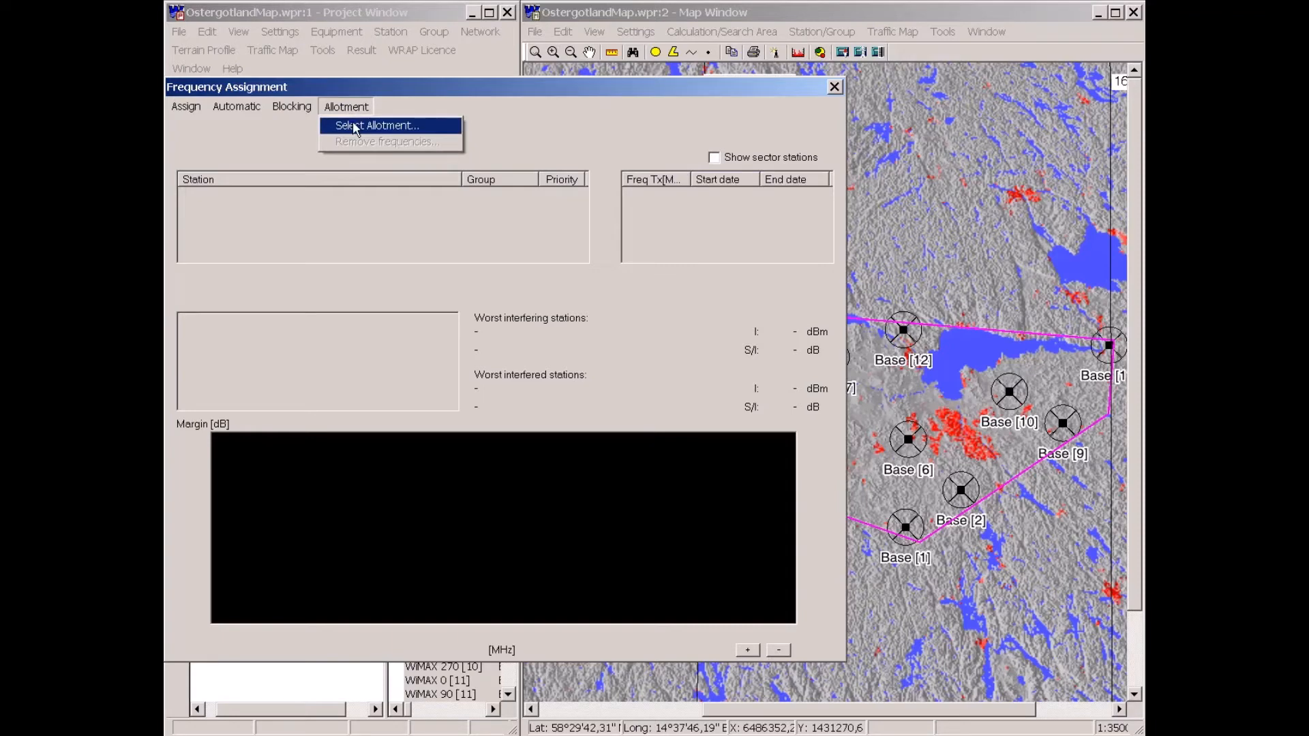
{"action": "left_click", "coordinate": [354, 126]}
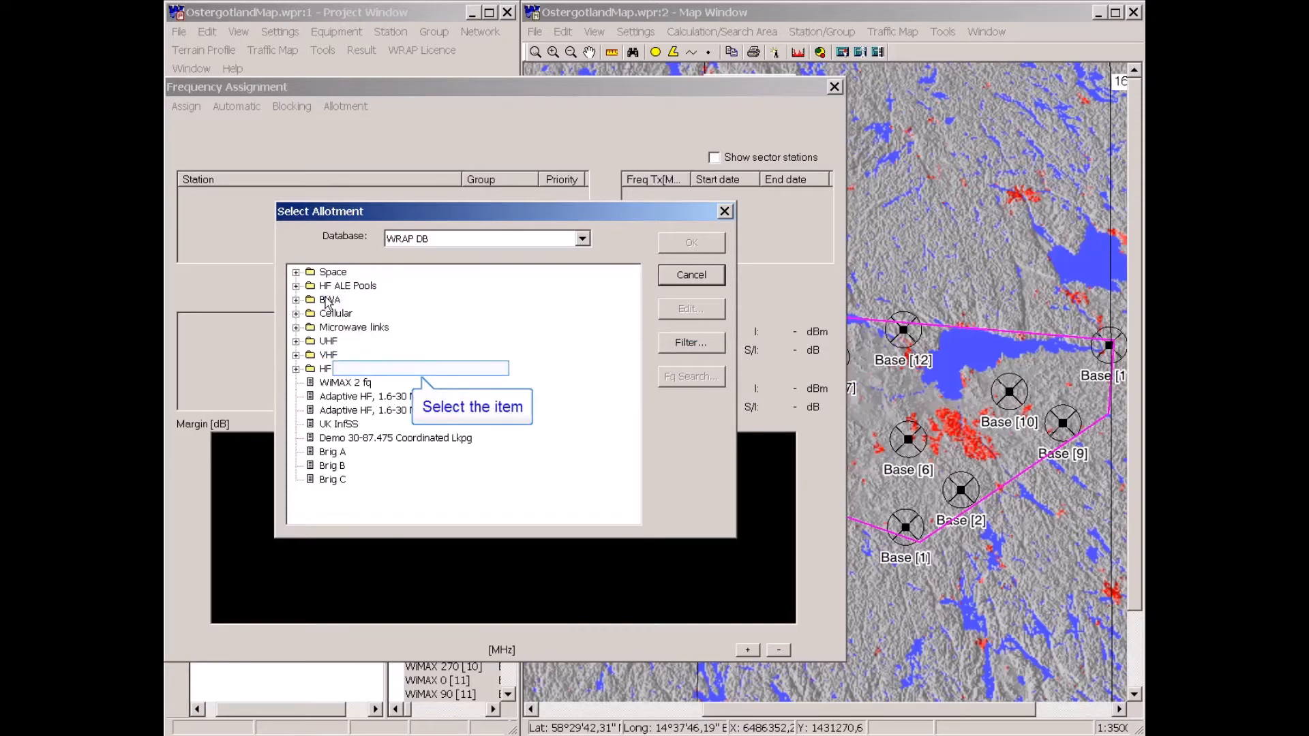
{"action": "left_click", "coordinate": [386, 375]}
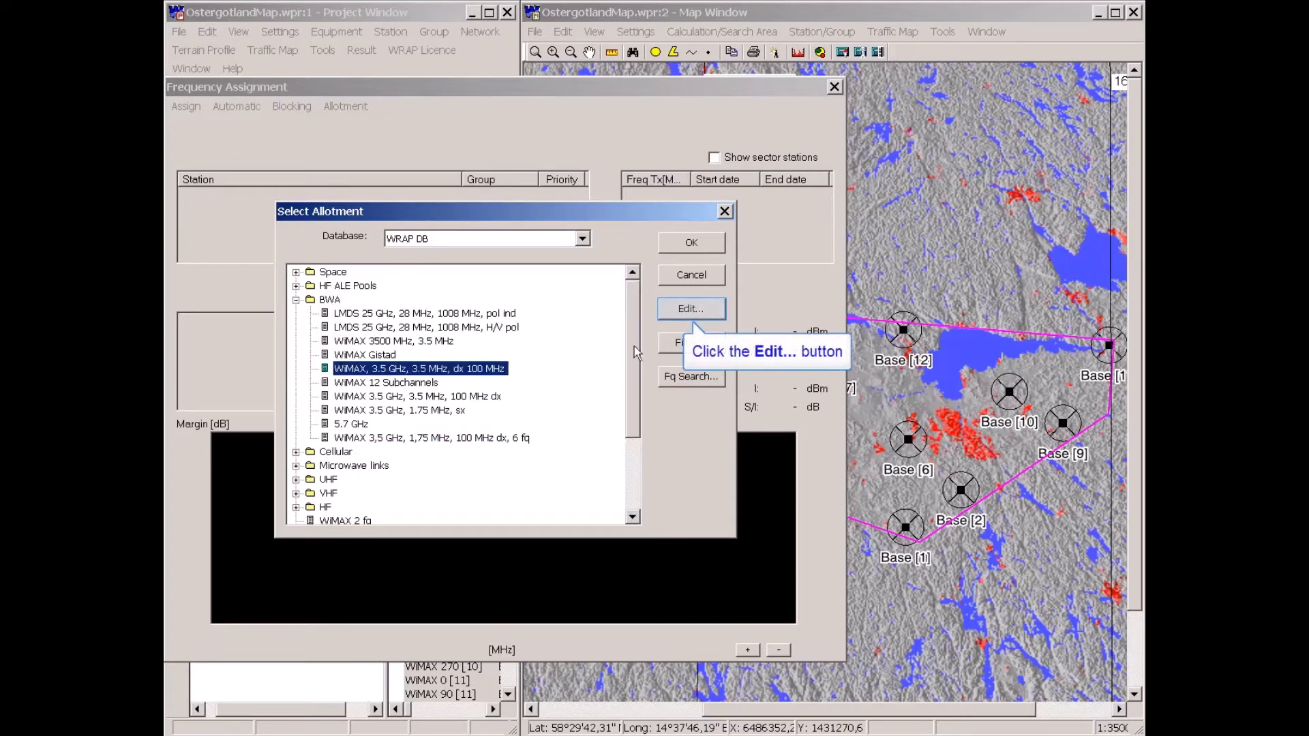
{"action": "left_click", "coordinate": [685, 313]}
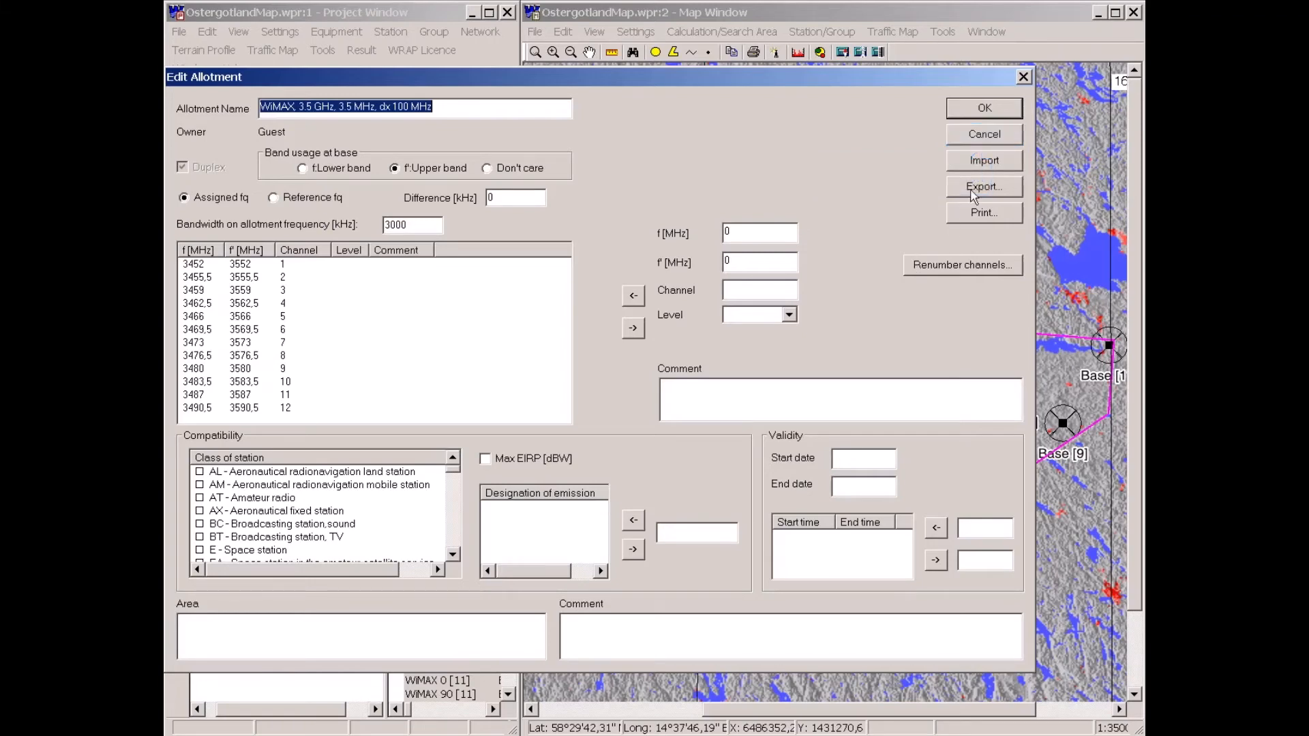
{"action": "left_click", "coordinate": [984, 136]}
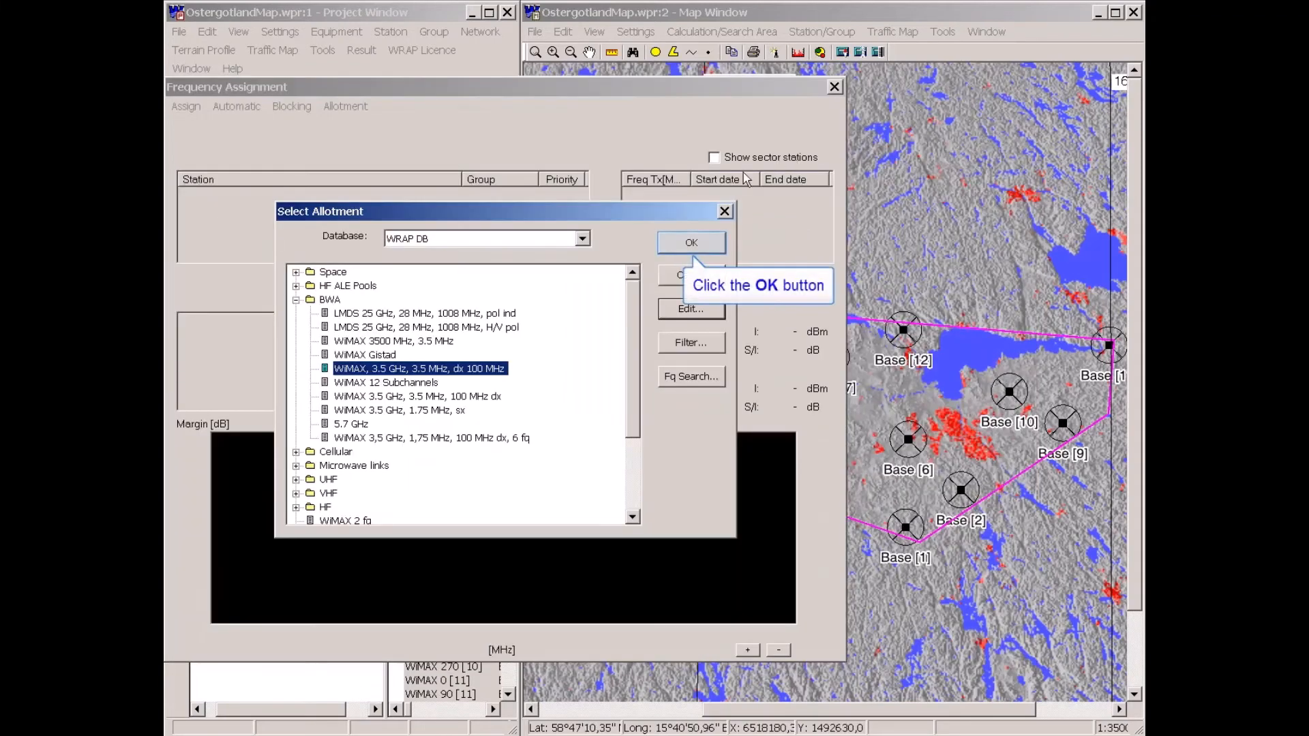
{"action": "left_click", "coordinate": [701, 246]}
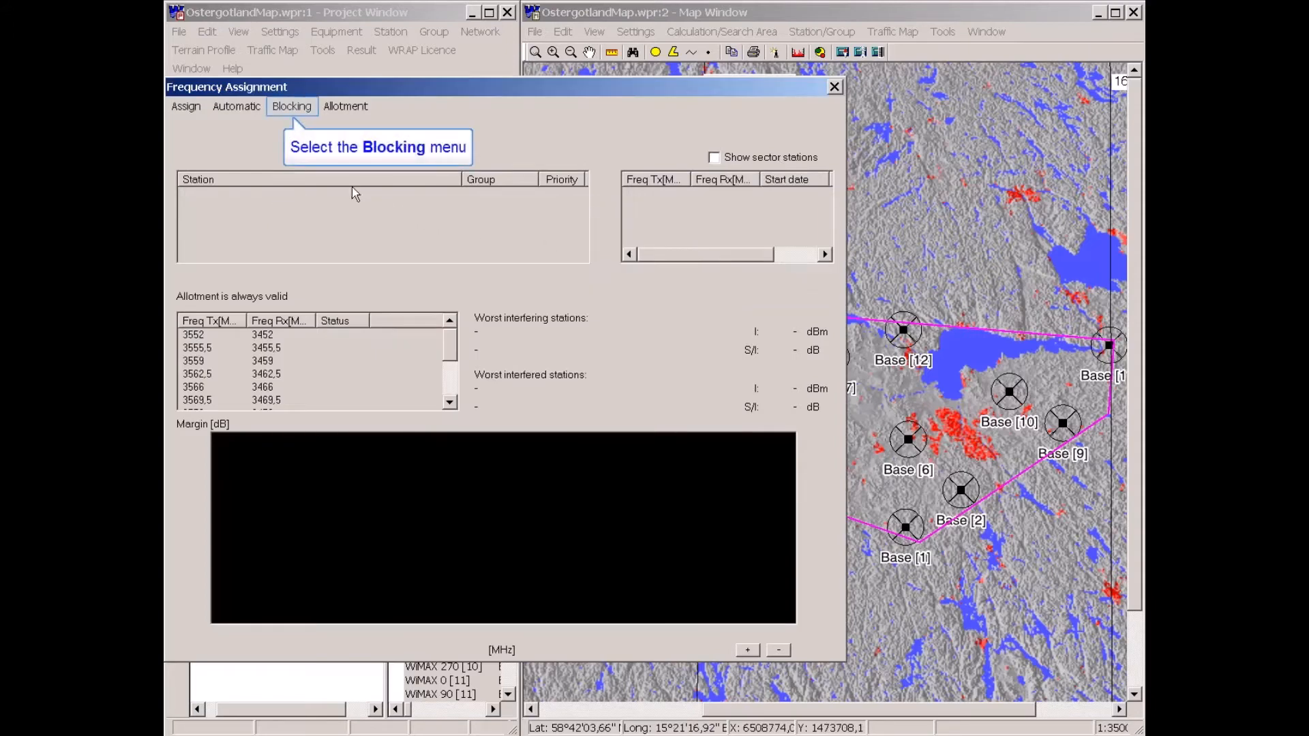
Open the blocking settings and choose FWA WiMAX Client 10 m HP as the default mobile.
{"action": "left_click", "coordinate": [299, 109]}
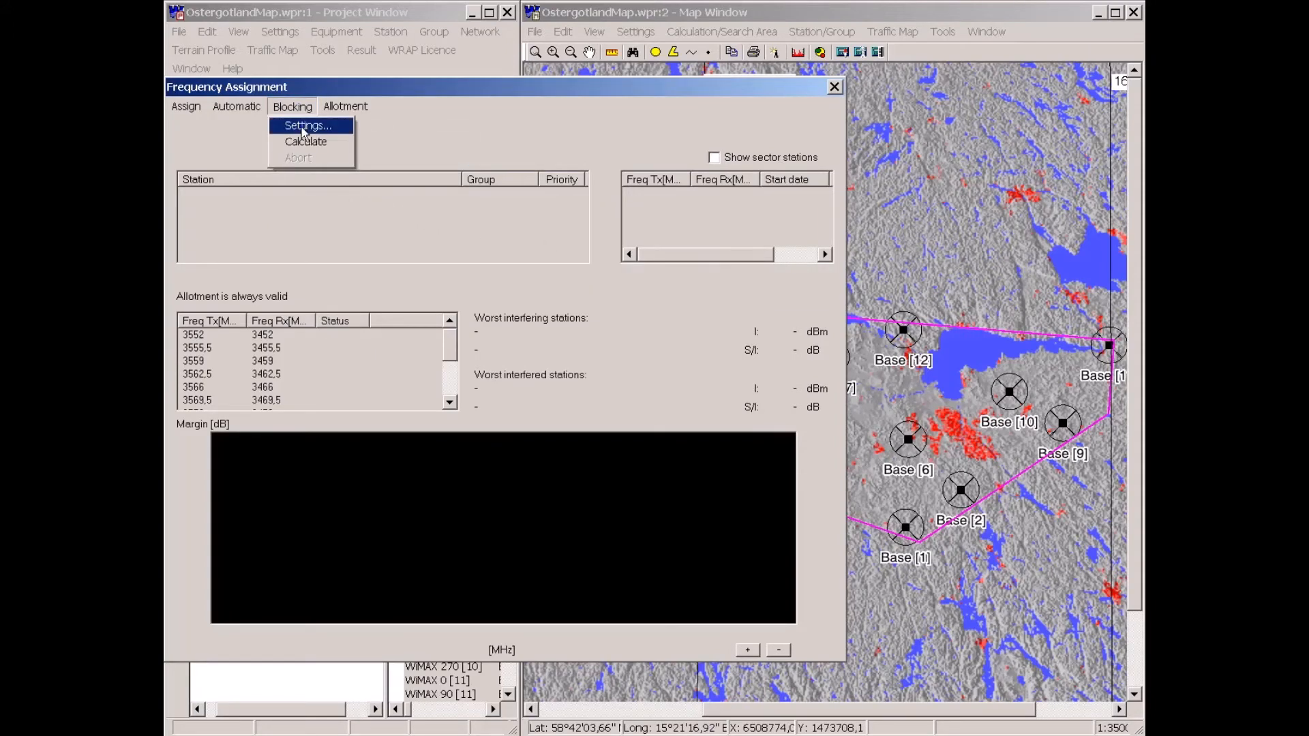
{"action": "left_click", "coordinate": [303, 126]}
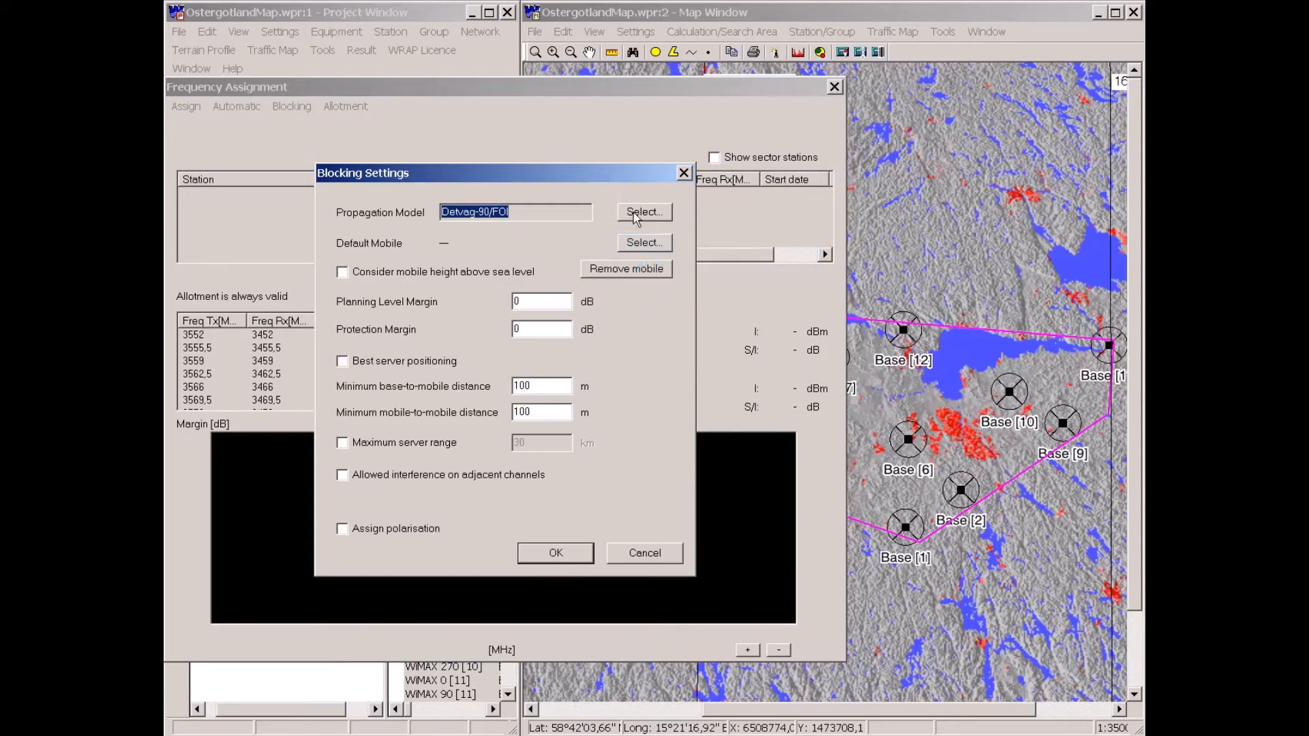
{"action": "left_click", "coordinate": [642, 243]}
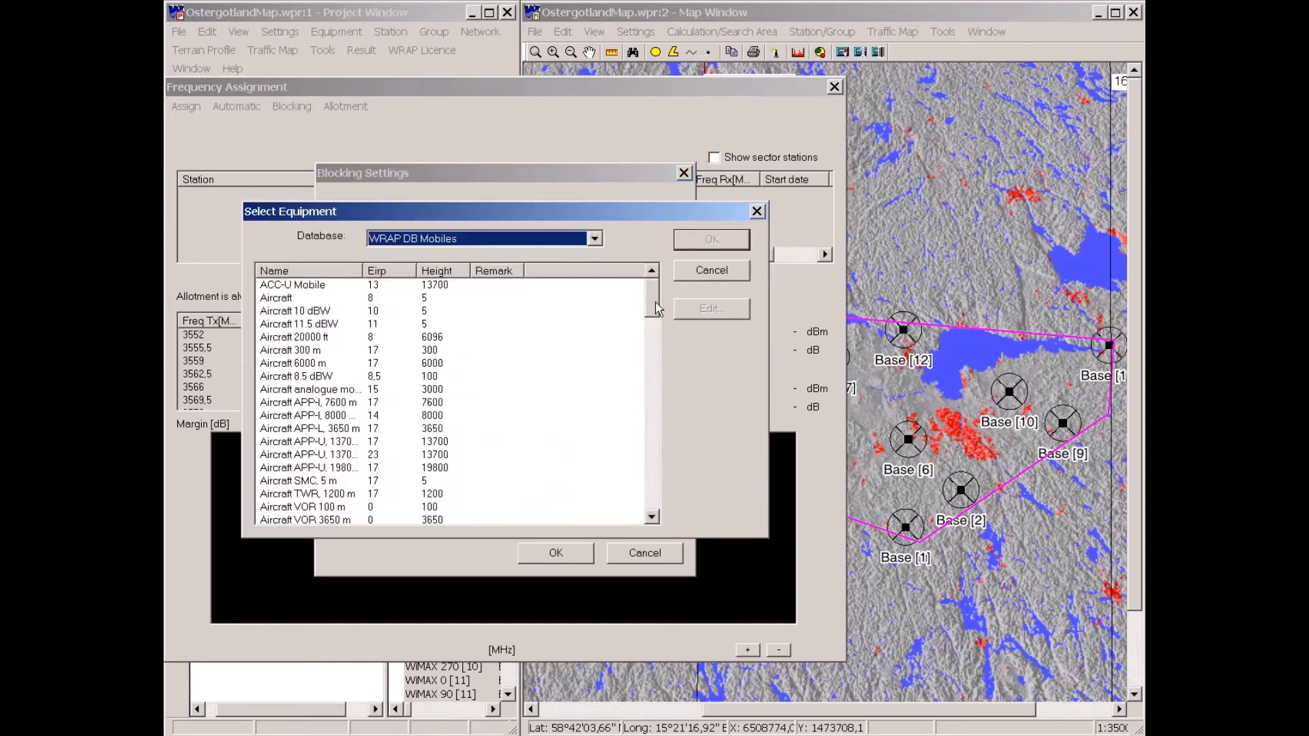
{"action": "left_click_drag", "start_coordinate": [656, 292], "coordinate": [604, 378]}
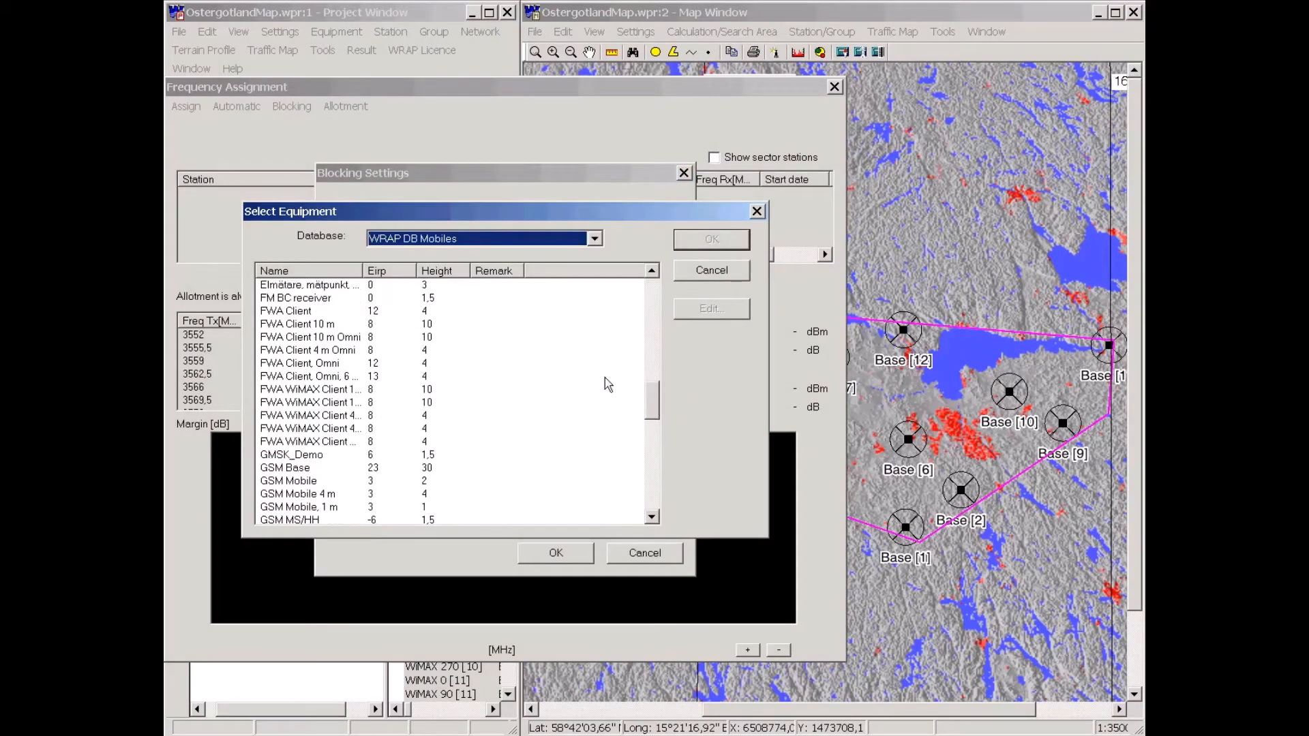
{"action": "left_click_drag", "start_coordinate": [382, 276], "coordinate": [420, 276]}
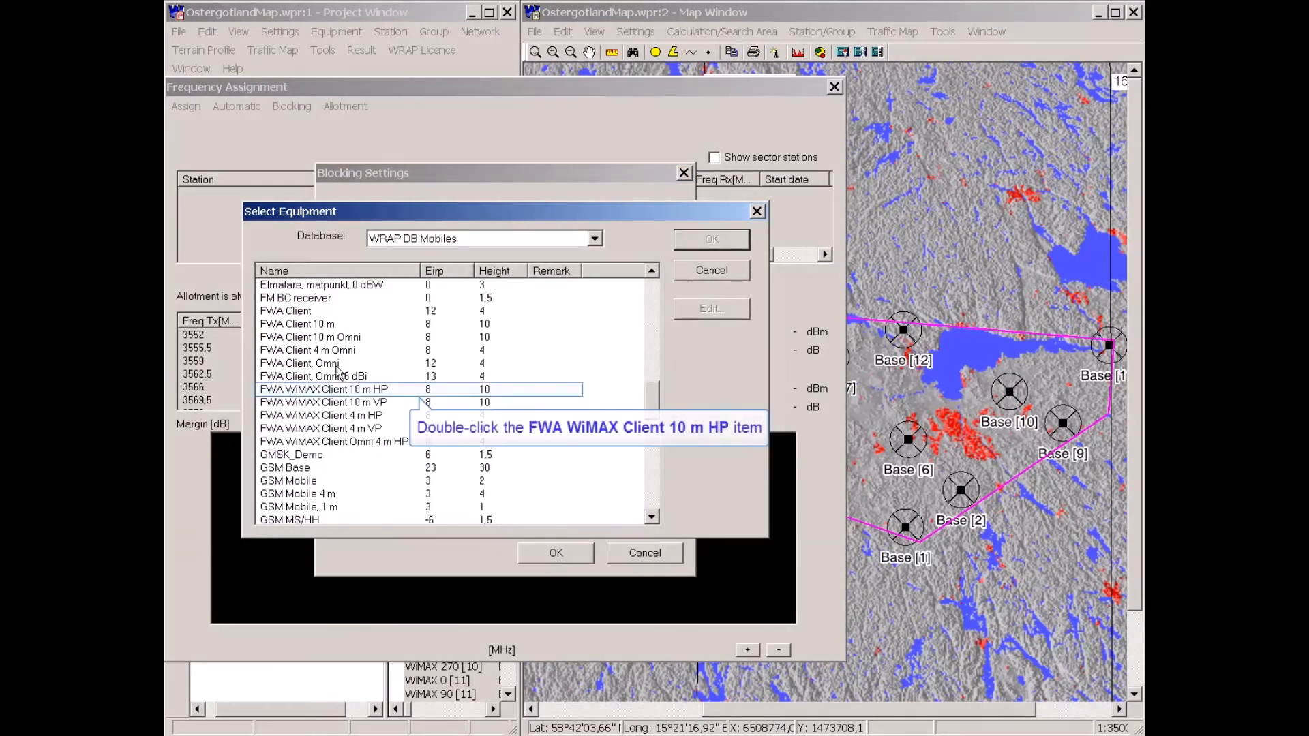
{"action": "double_click", "coordinate": [330, 391]}
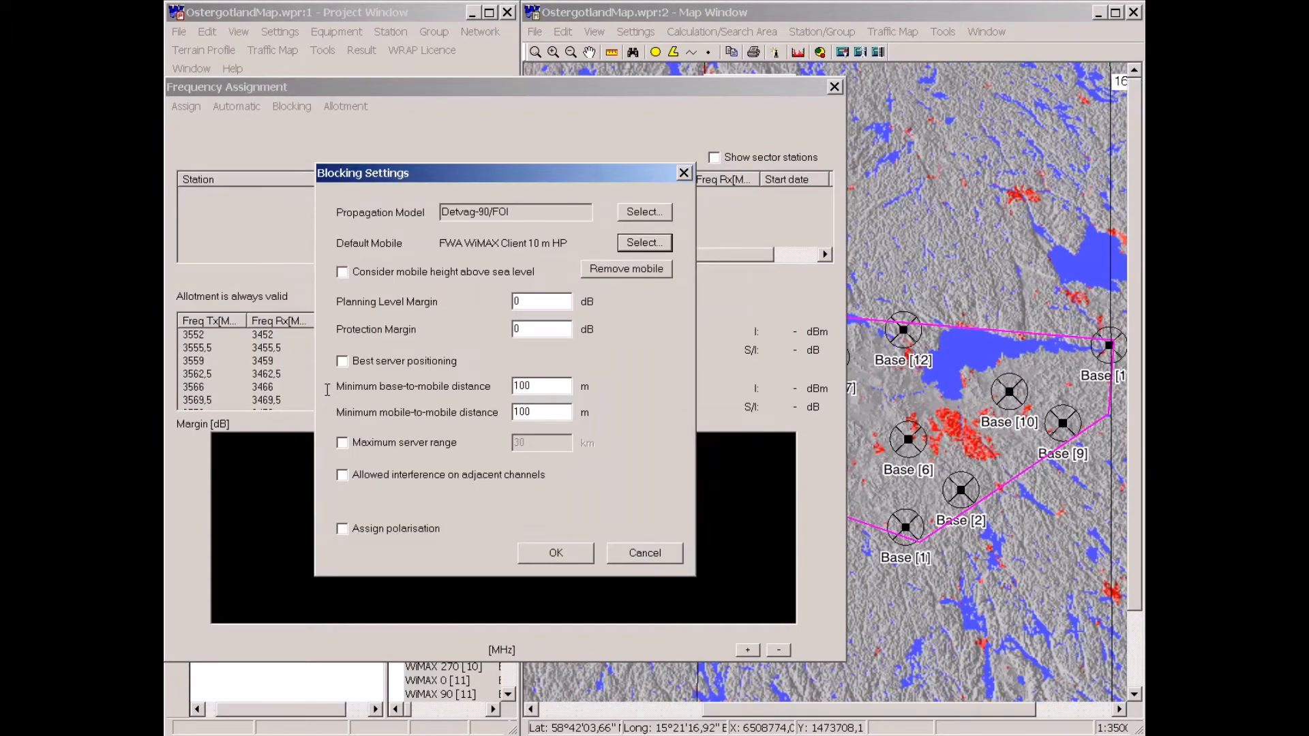
Set the planning level margin to 6 dB and enable a maximum server range of 20 km, then confirm.
{"action": "double_click", "coordinate": [516, 301]}
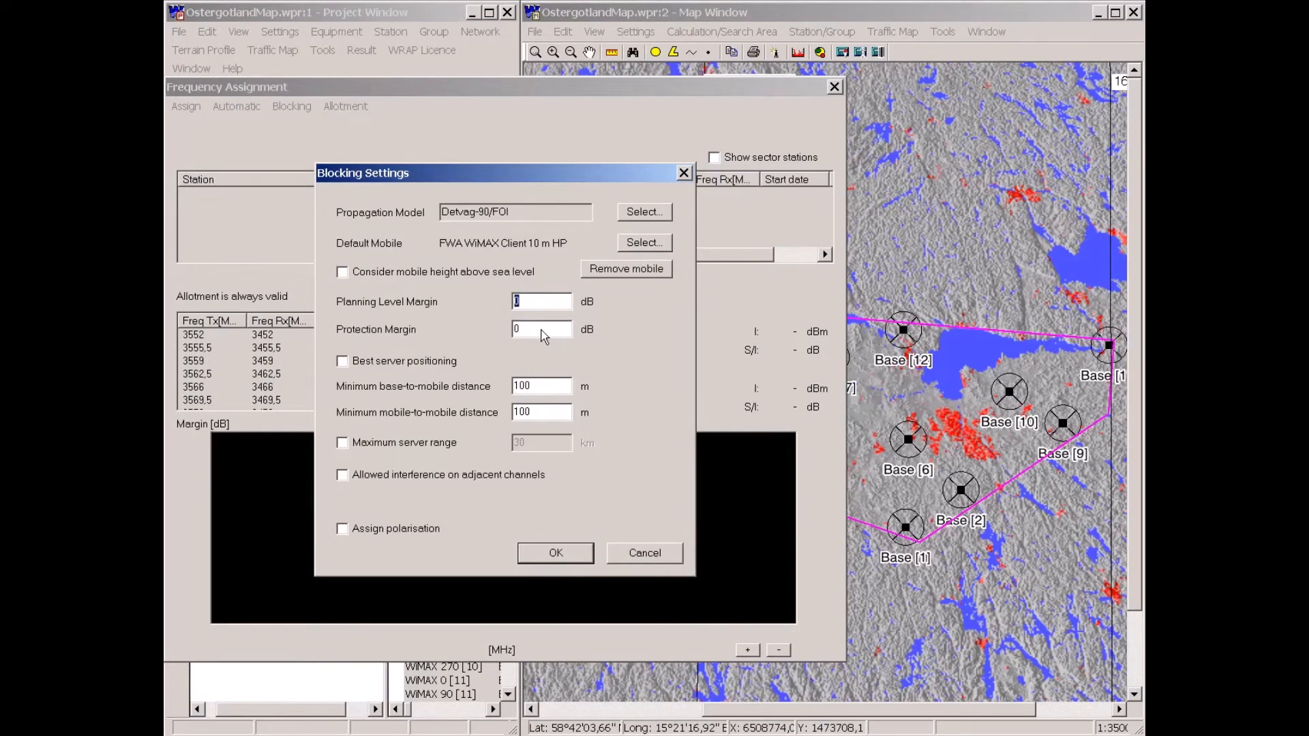
{"action": "type", "text": "6"}
{"action": "left_click", "coordinate": [342, 444]}
{"action": "left_click_drag", "start_coordinate": [528, 443], "coordinate": [506, 465]}
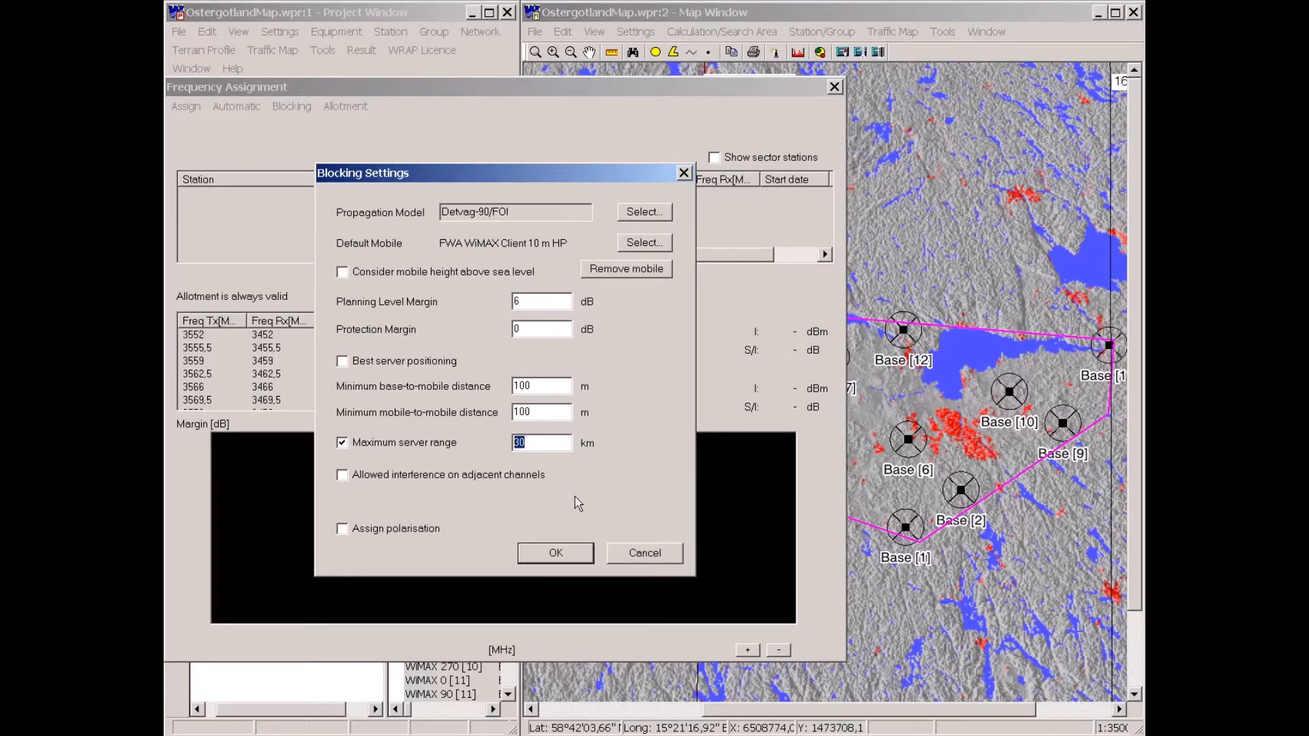
{"action": "type", "text": "15"}
{"action": "left_click_drag", "start_coordinate": [598, 173], "coordinate": [533, 156]}
{"action": "double_click", "coordinate": [450, 424]}
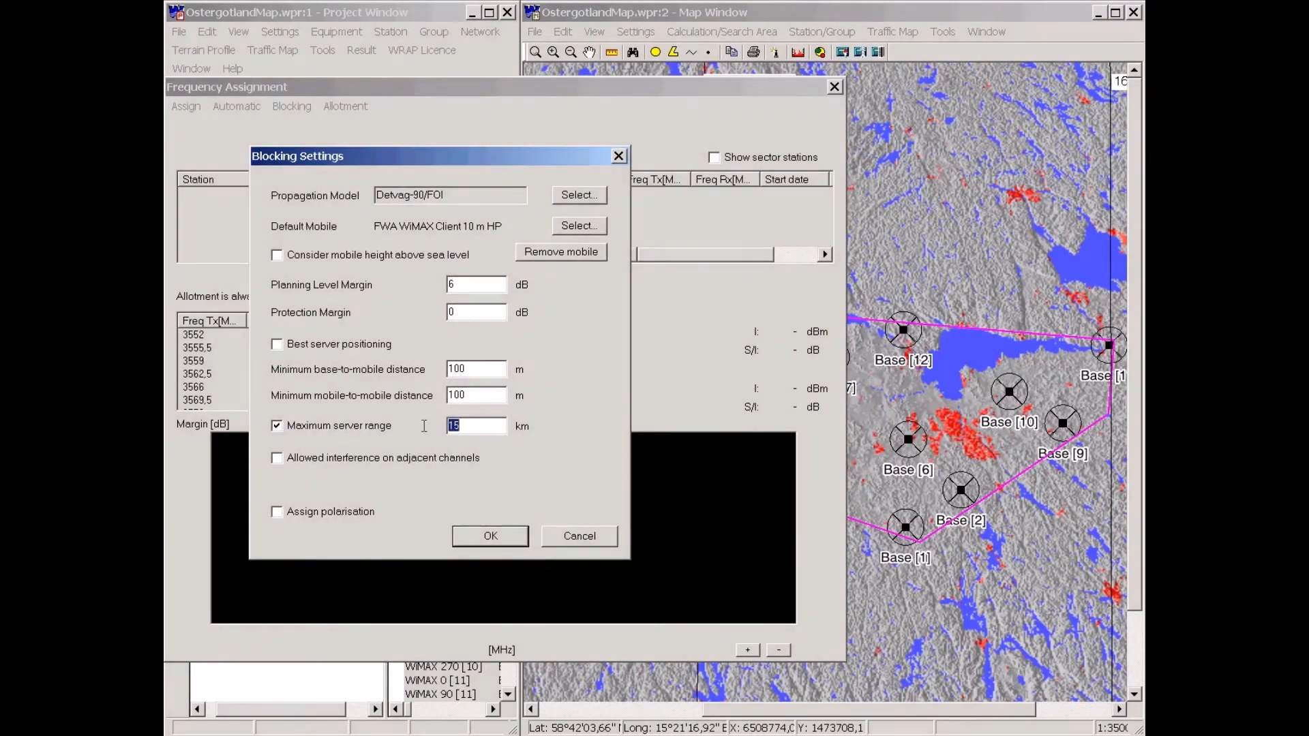
{"action": "type", "text": "20"}
{"action": "key", "text": "Return"}
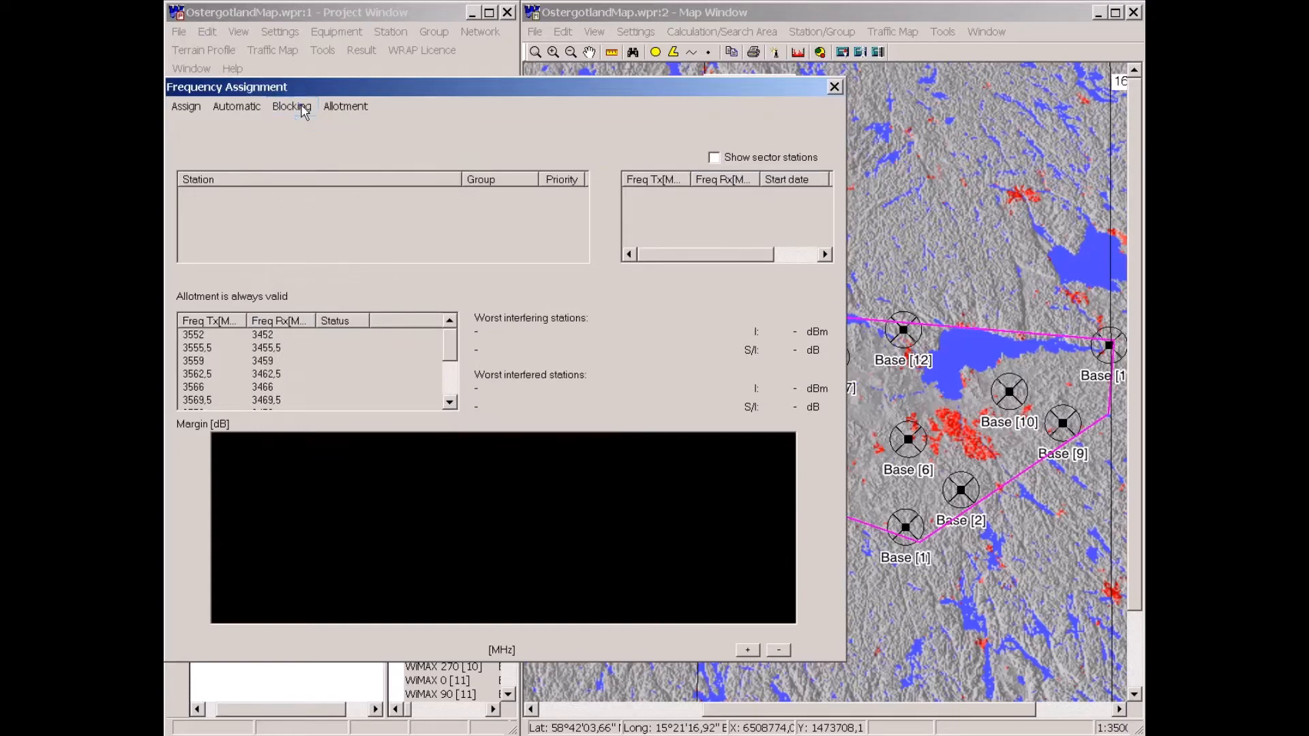
Start the blocking calculation for the selected stations.
{"action": "left_click", "coordinate": [292, 106]}
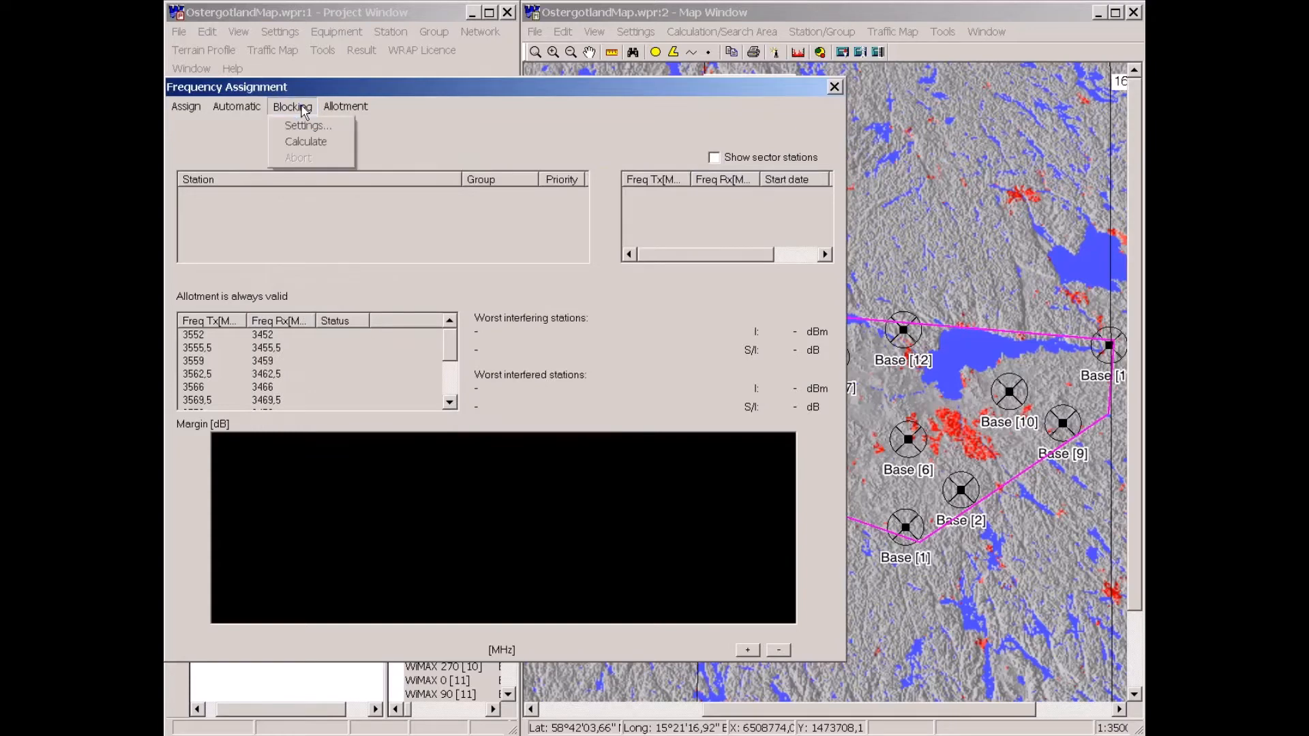
{"action": "left_click", "coordinate": [307, 143]}
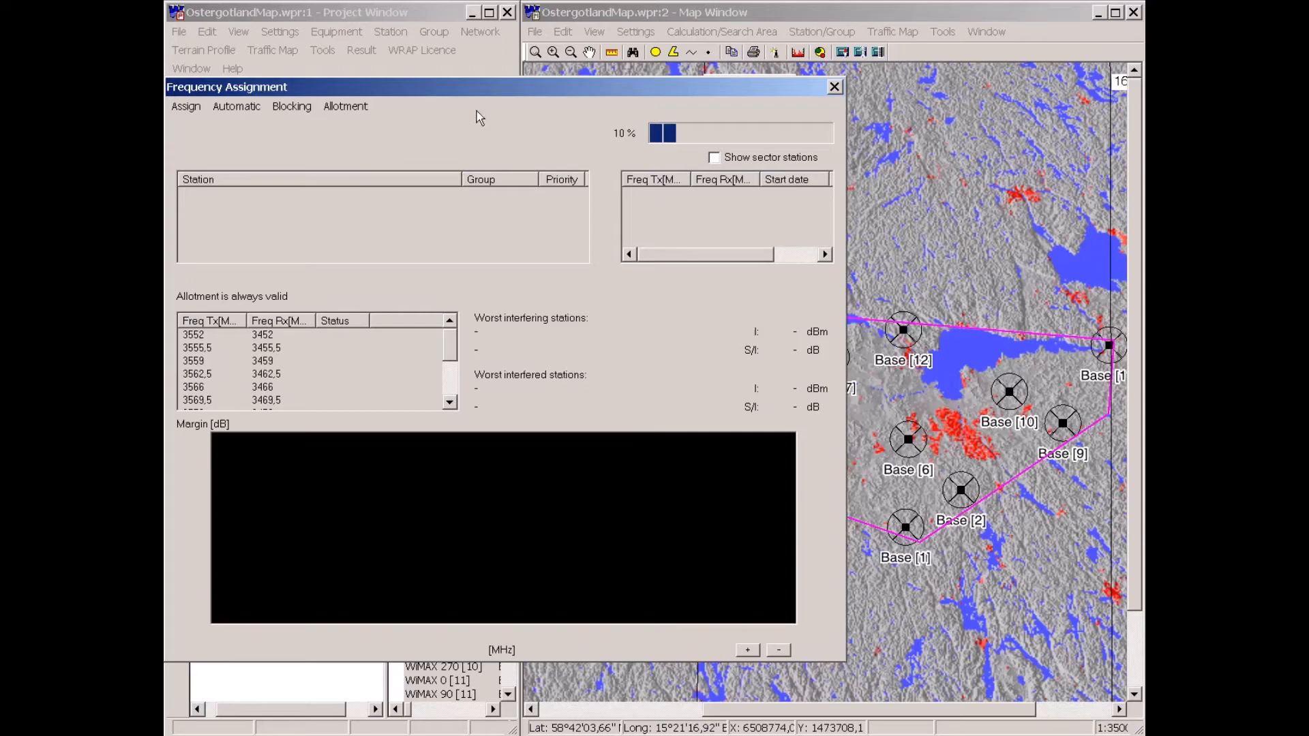
{"action": "left_click_drag", "start_coordinate": [495, 77], "coordinate": [498, 21]}
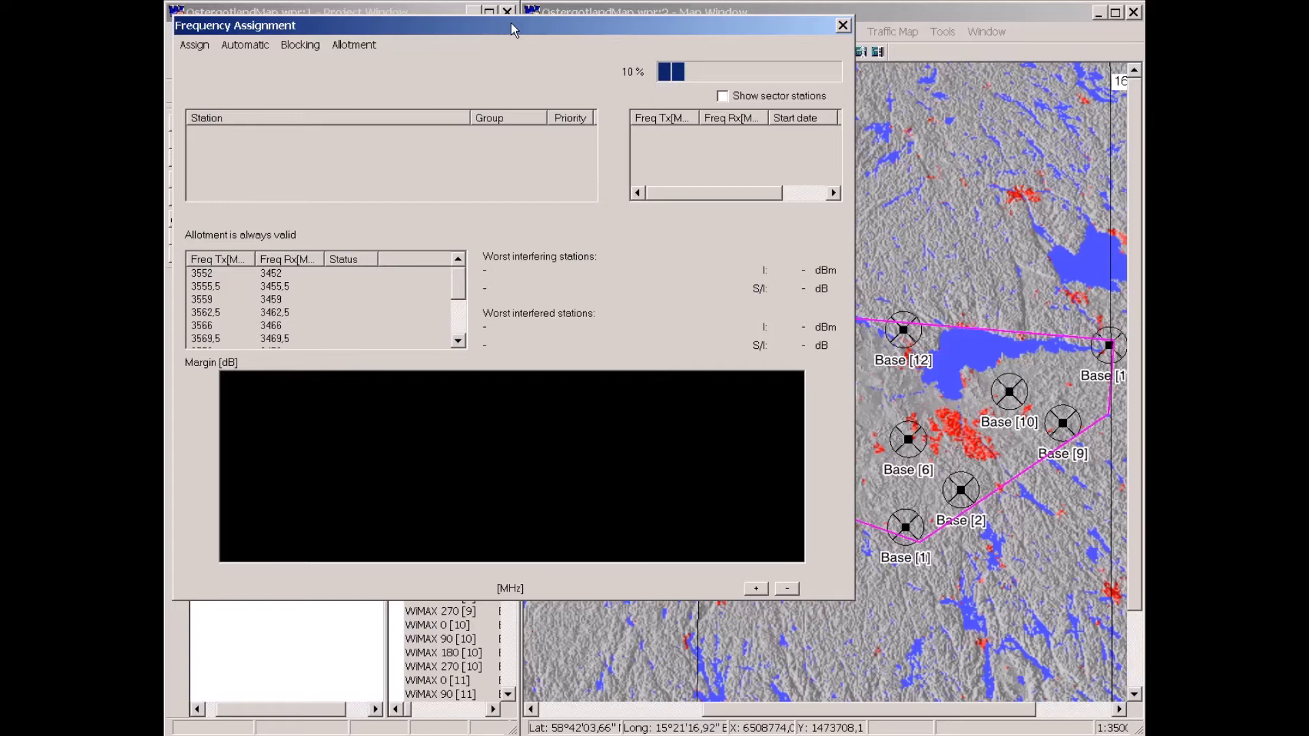
{"action": "left_click_drag", "start_coordinate": [521, 29], "coordinate": [525, 44]}
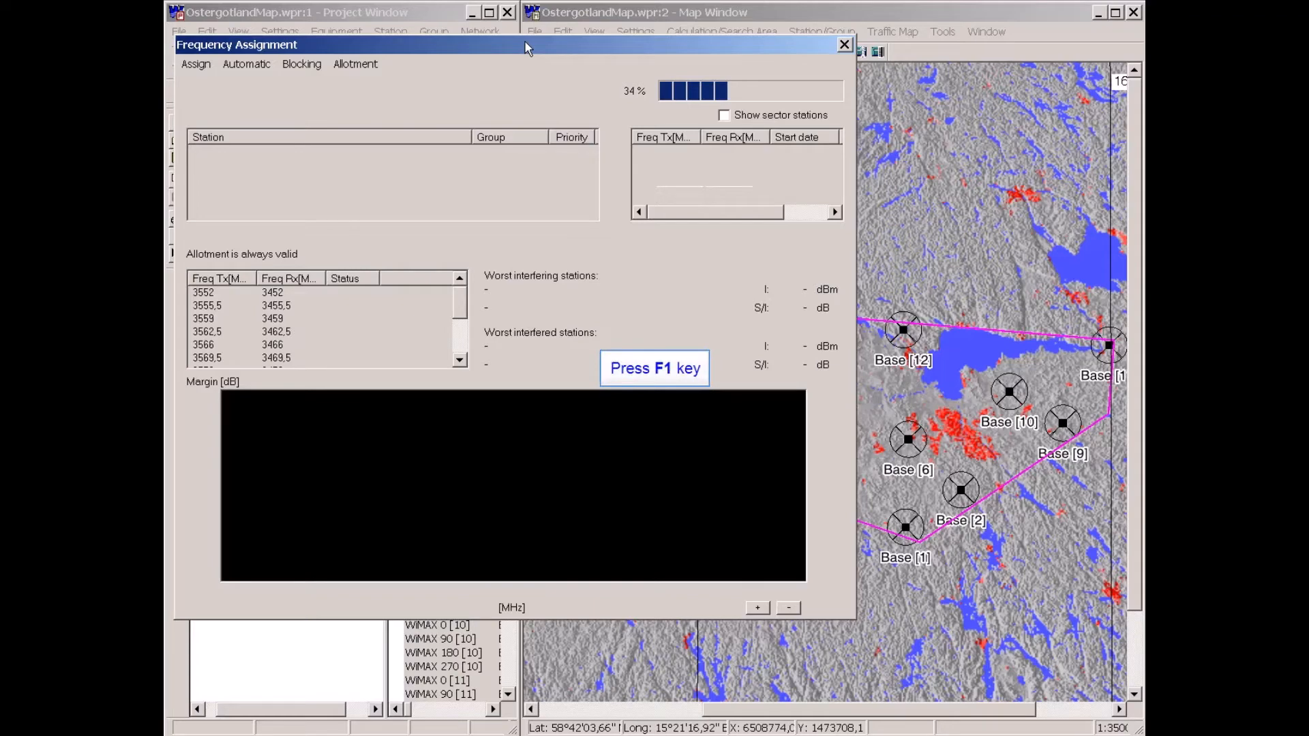
Read the help pages on Frequency Assignment, its Allotment and Blocking options and the Blocking Settings dialog.
{"action": "key", "text": "F1"}
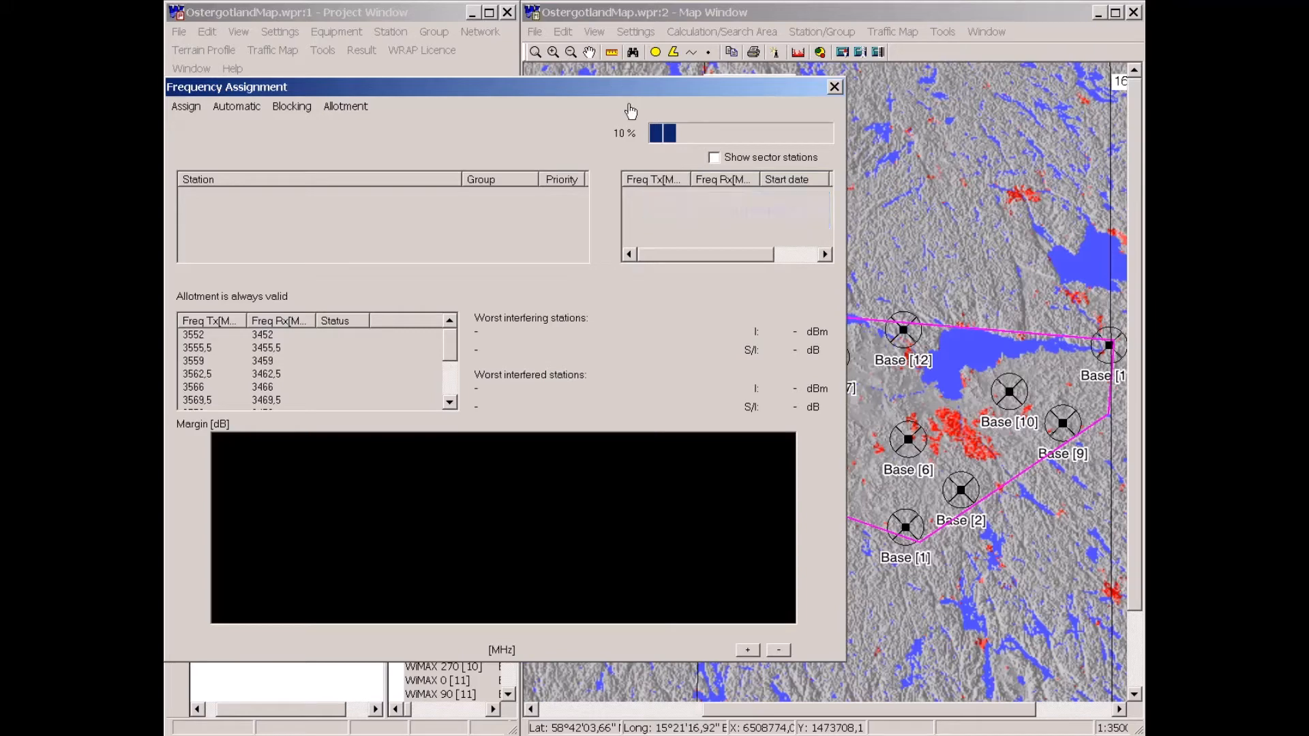
{"action": "left_click", "coordinate": [644, 194]}
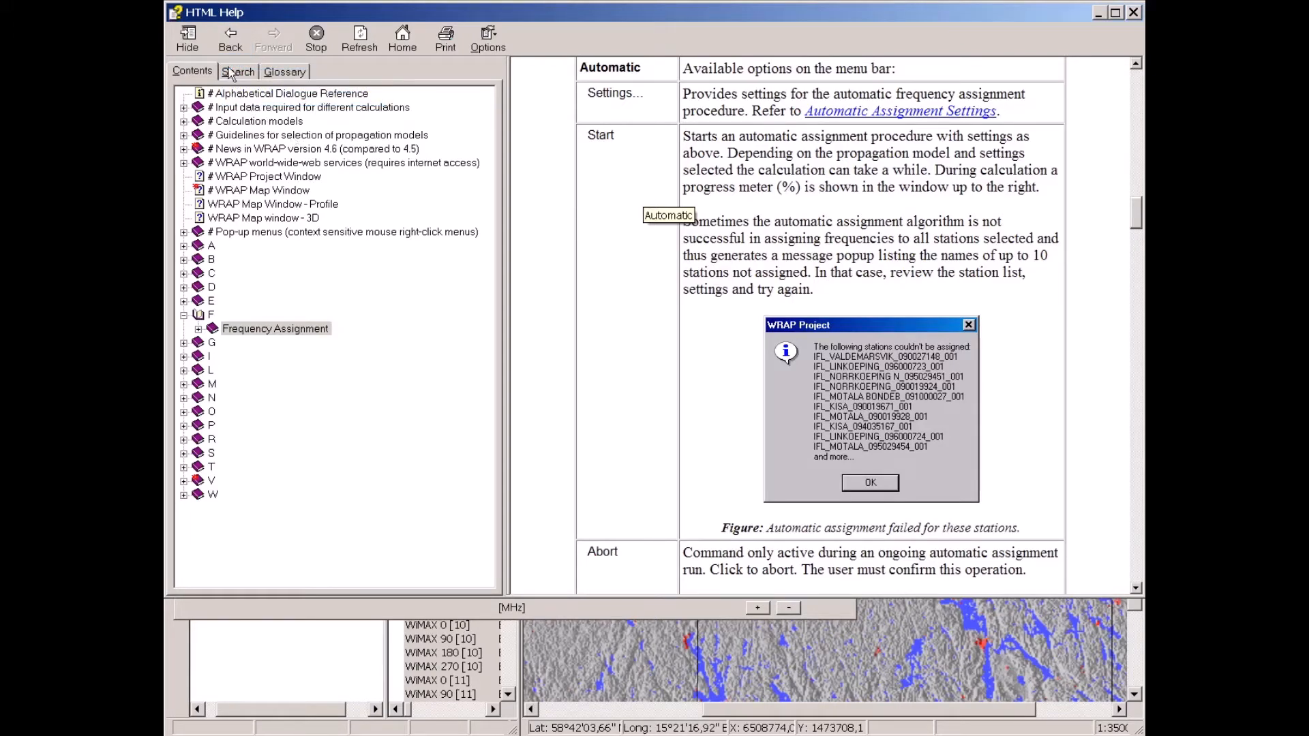
{"action": "left_click", "coordinate": [228, 42]}
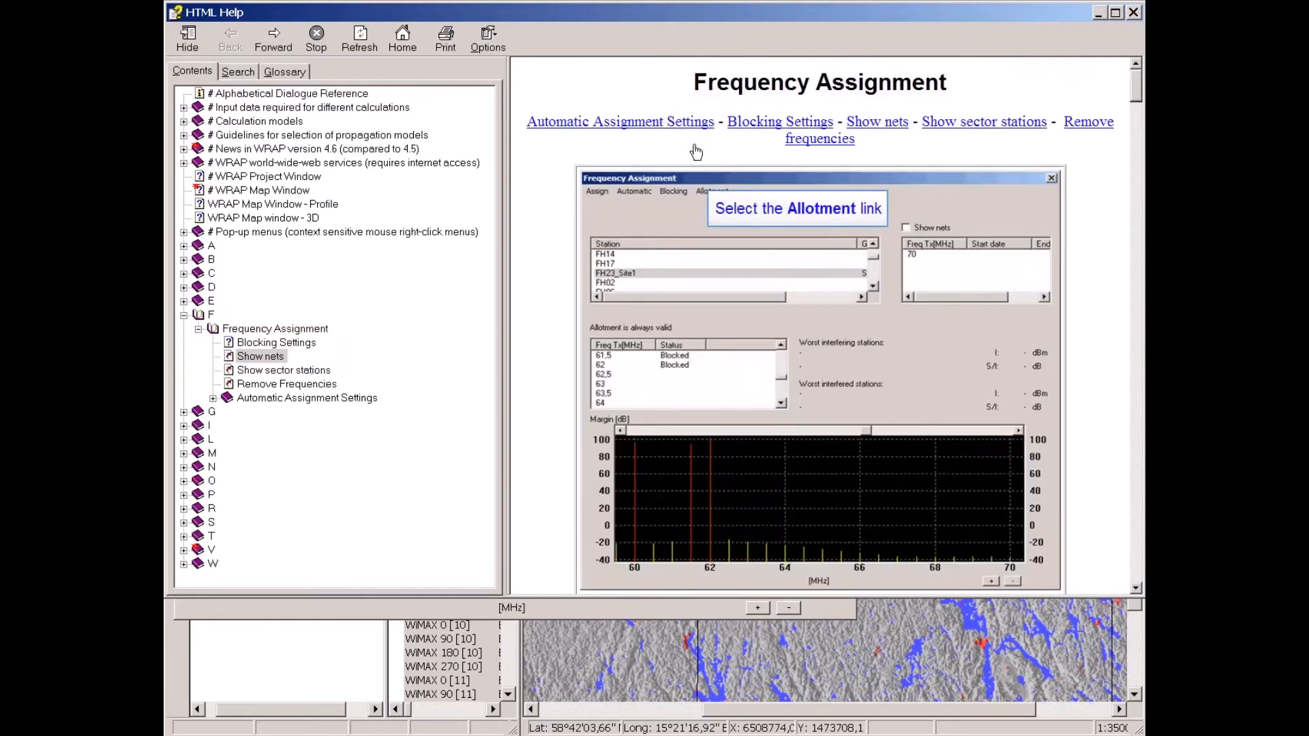
{"action": "left_click", "coordinate": [708, 195]}
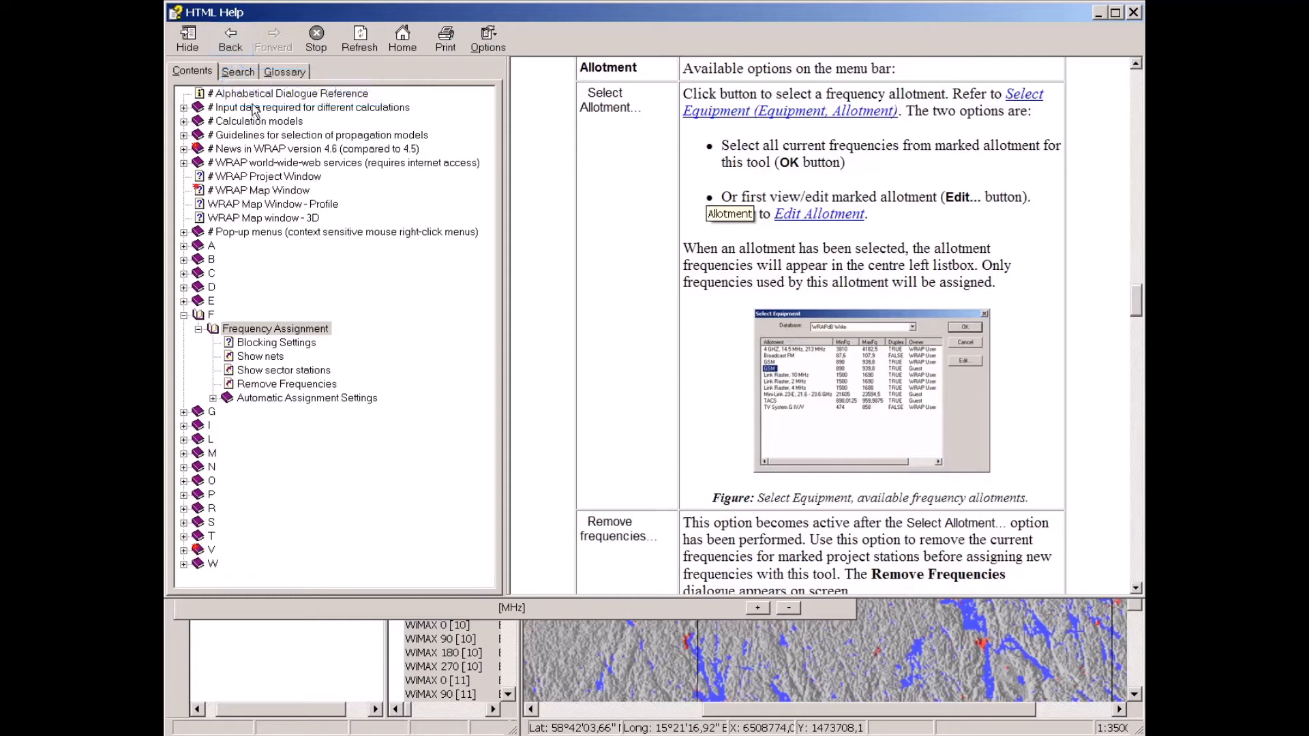
{"action": "left_click", "coordinate": [230, 44]}
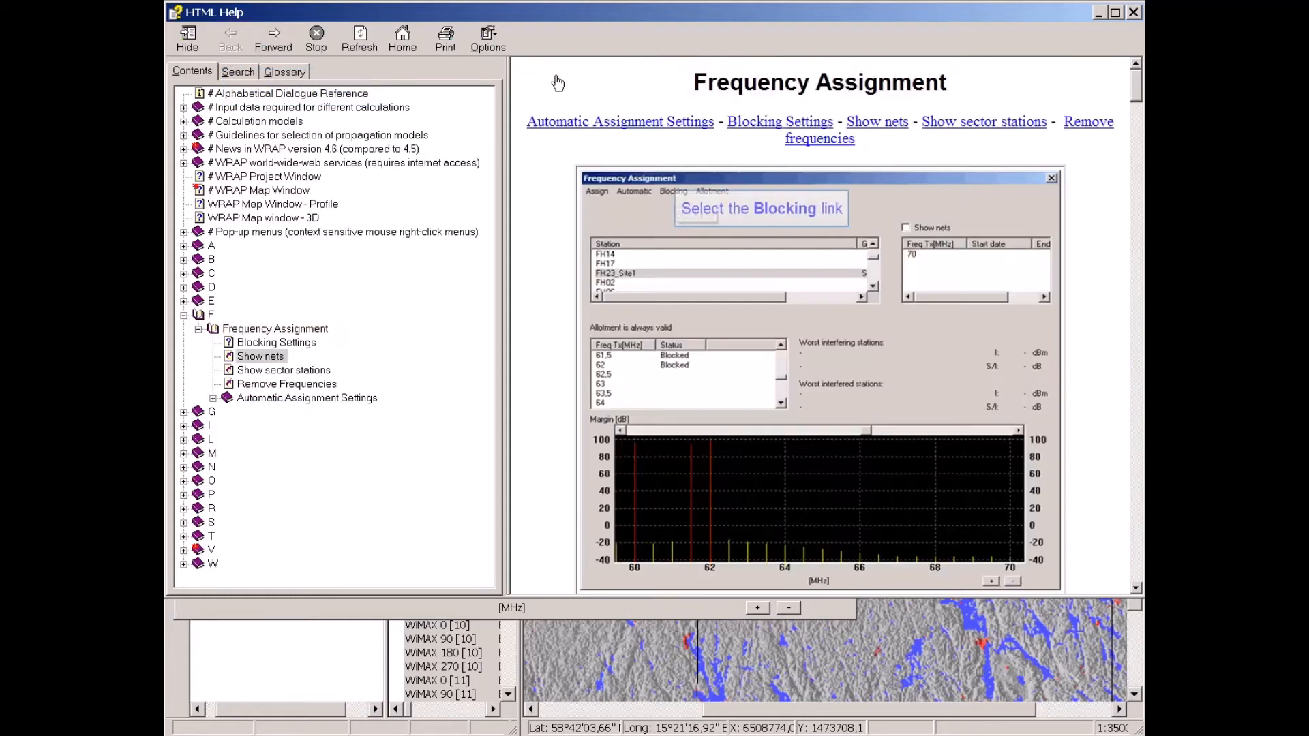
{"action": "left_click", "coordinate": [673, 188]}
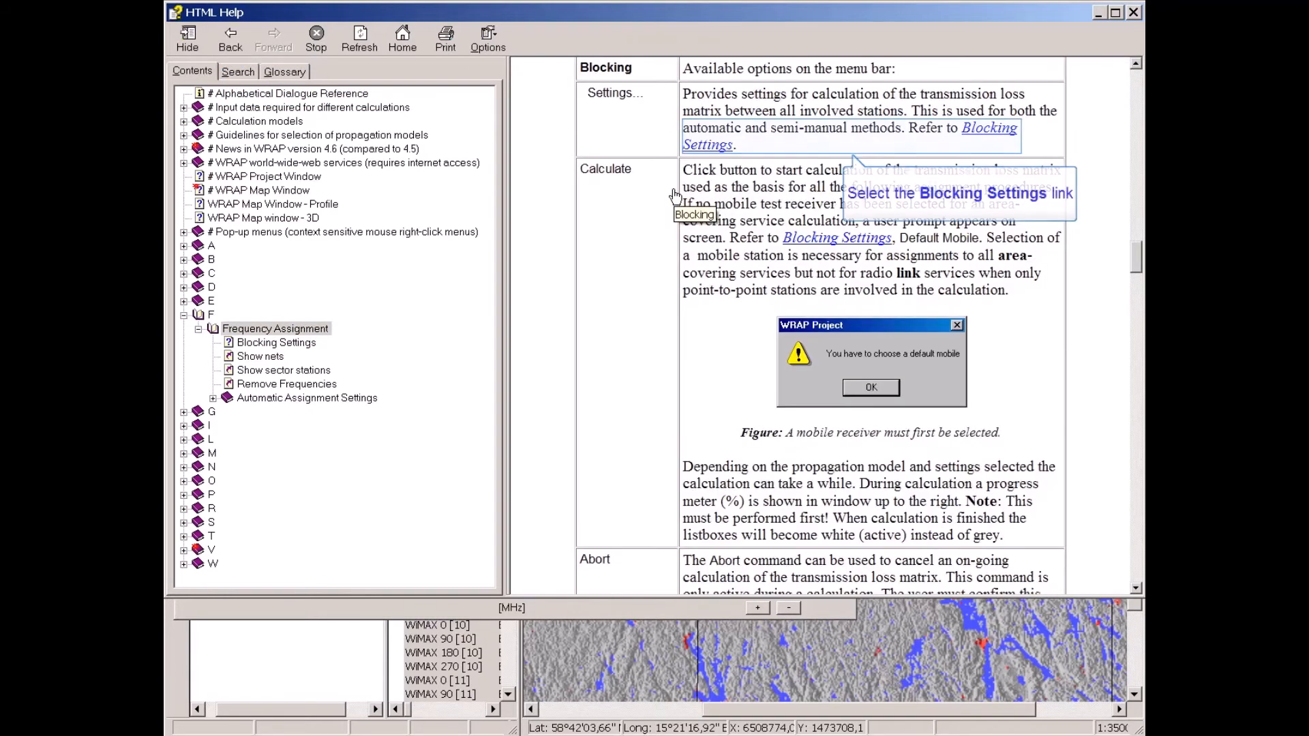
{"action": "left_click", "coordinate": [987, 132]}
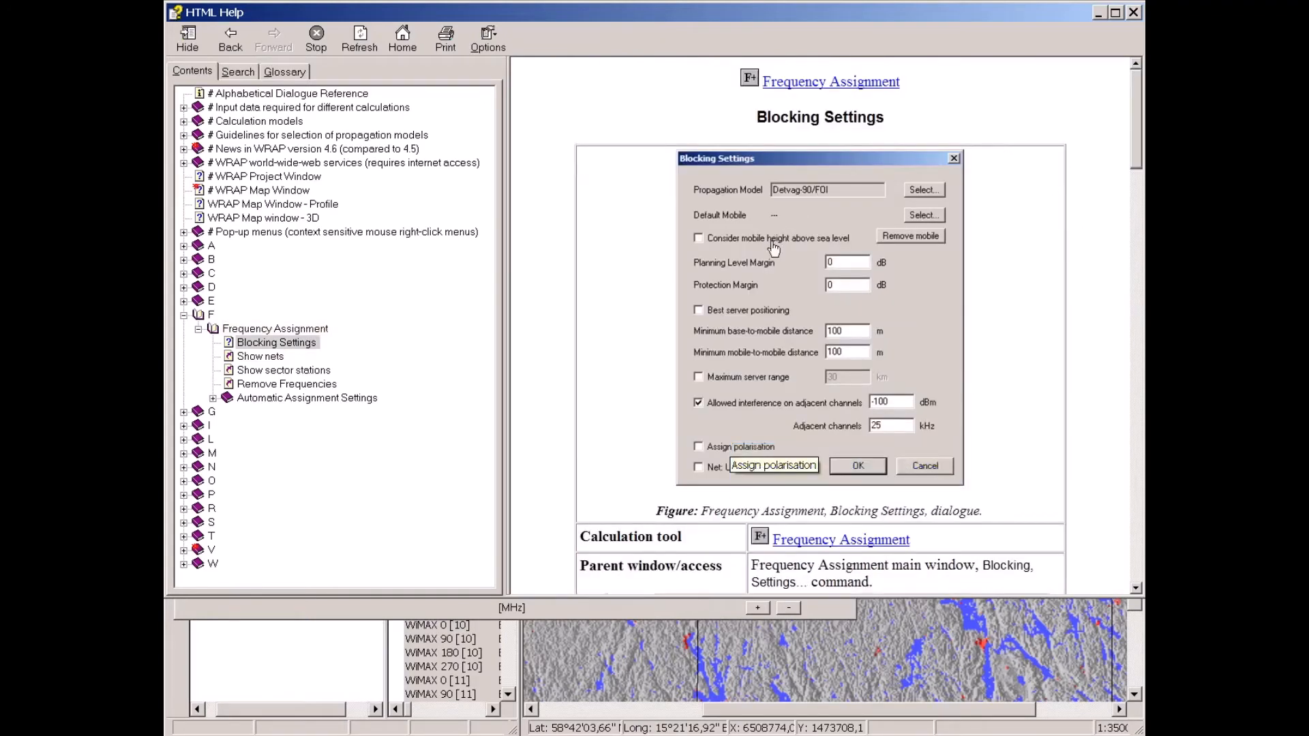
{"action": "left_click", "coordinate": [732, 446]}
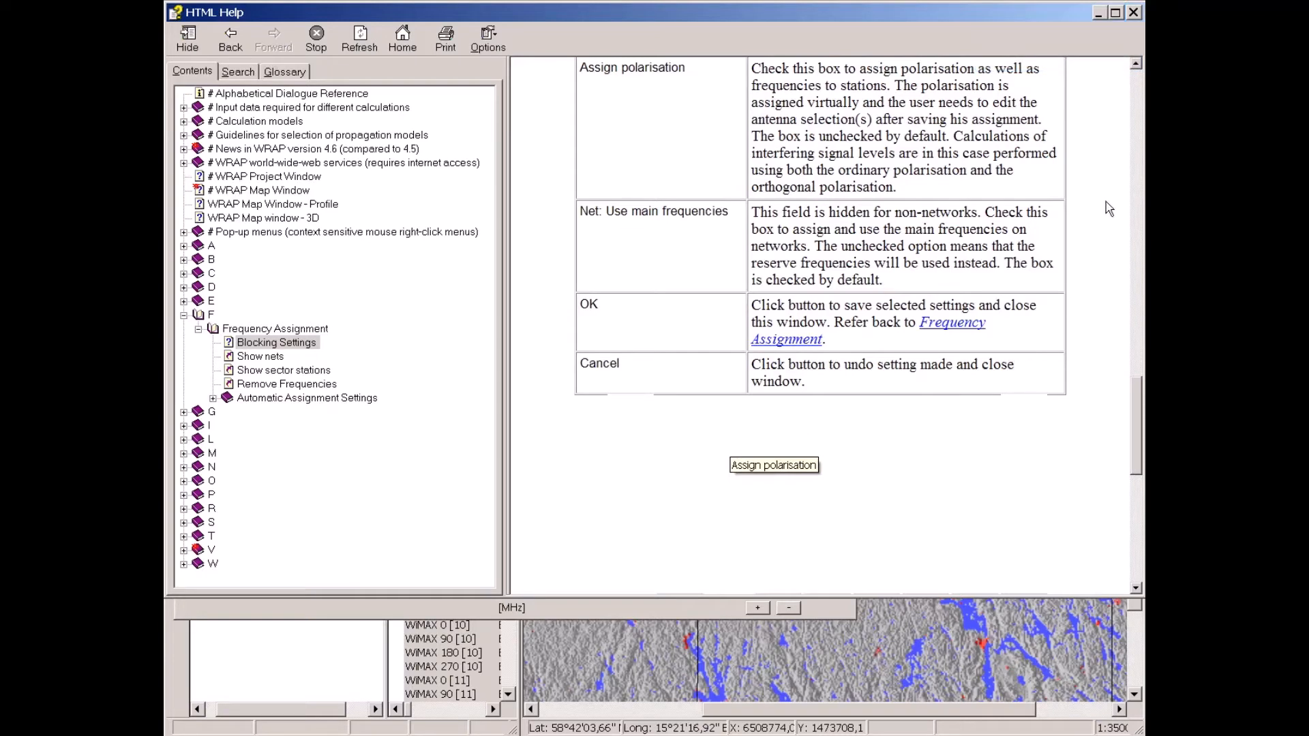
{"action": "left_click", "coordinate": [1134, 13]}
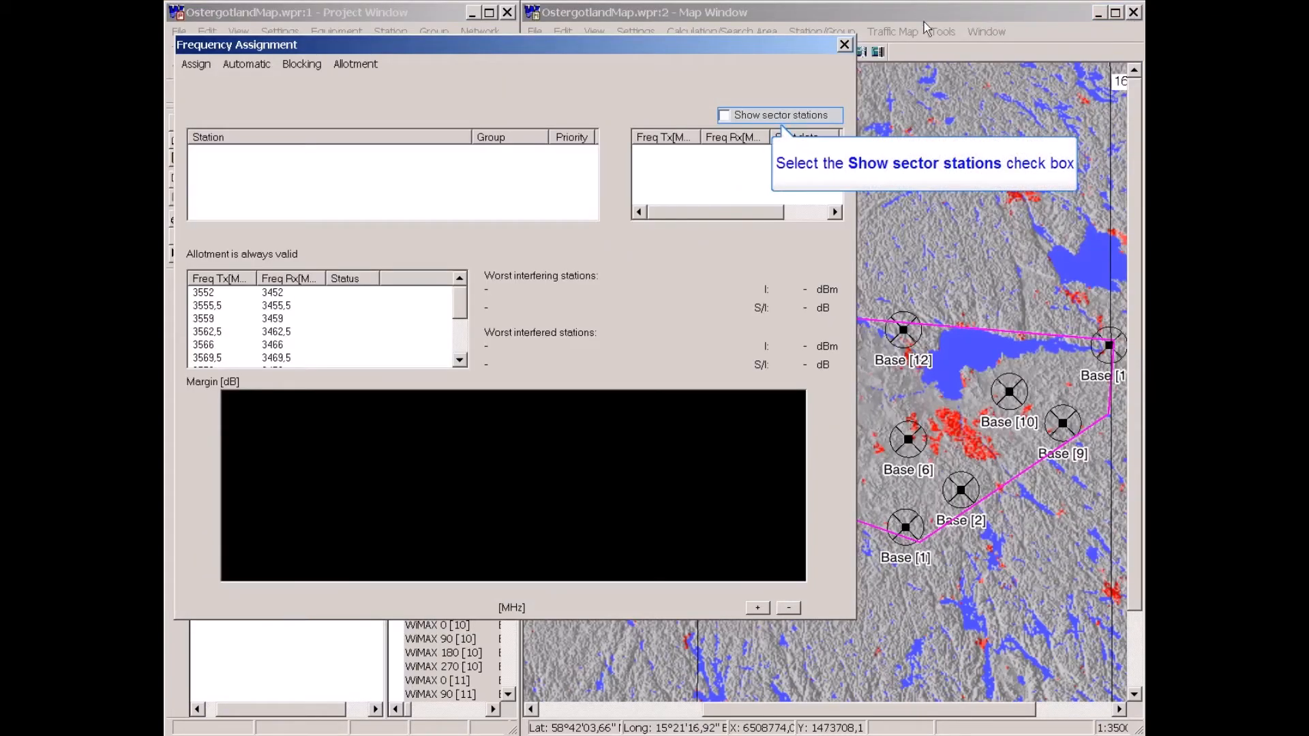
Show sector stations and examine the WiMAX 270 [1] sector's 3559 MHz frequency and its interference margins.
{"action": "left_click", "coordinate": [724, 115]}
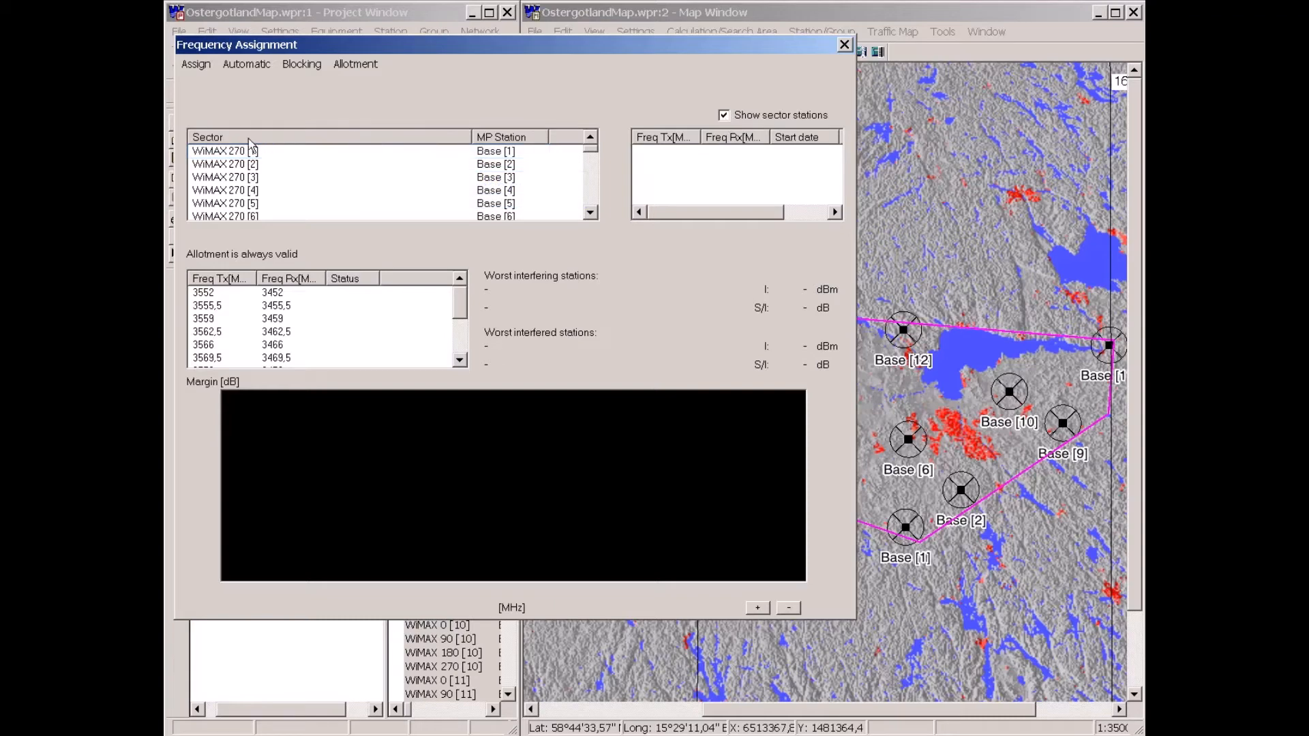
{"action": "left_click", "coordinate": [229, 153]}
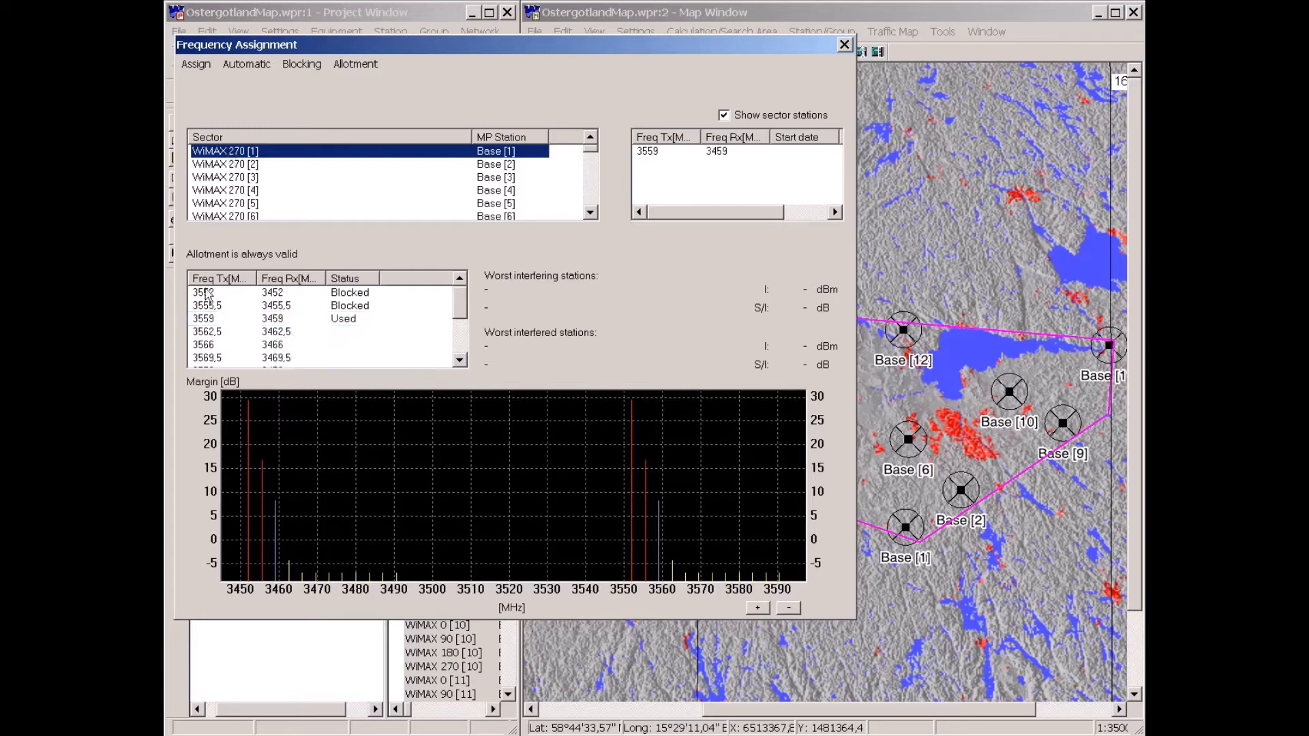
{"action": "left_click", "coordinate": [206, 320]}
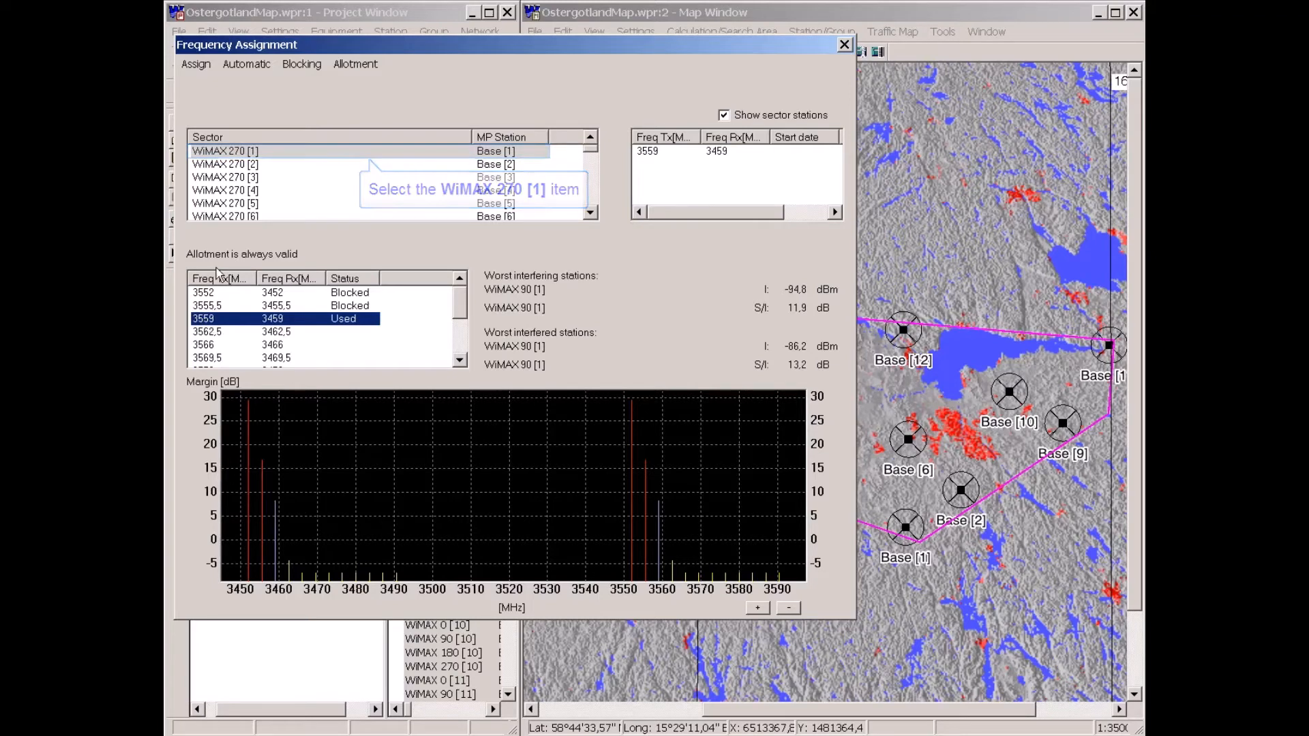
{"action": "left_click", "coordinate": [221, 152]}
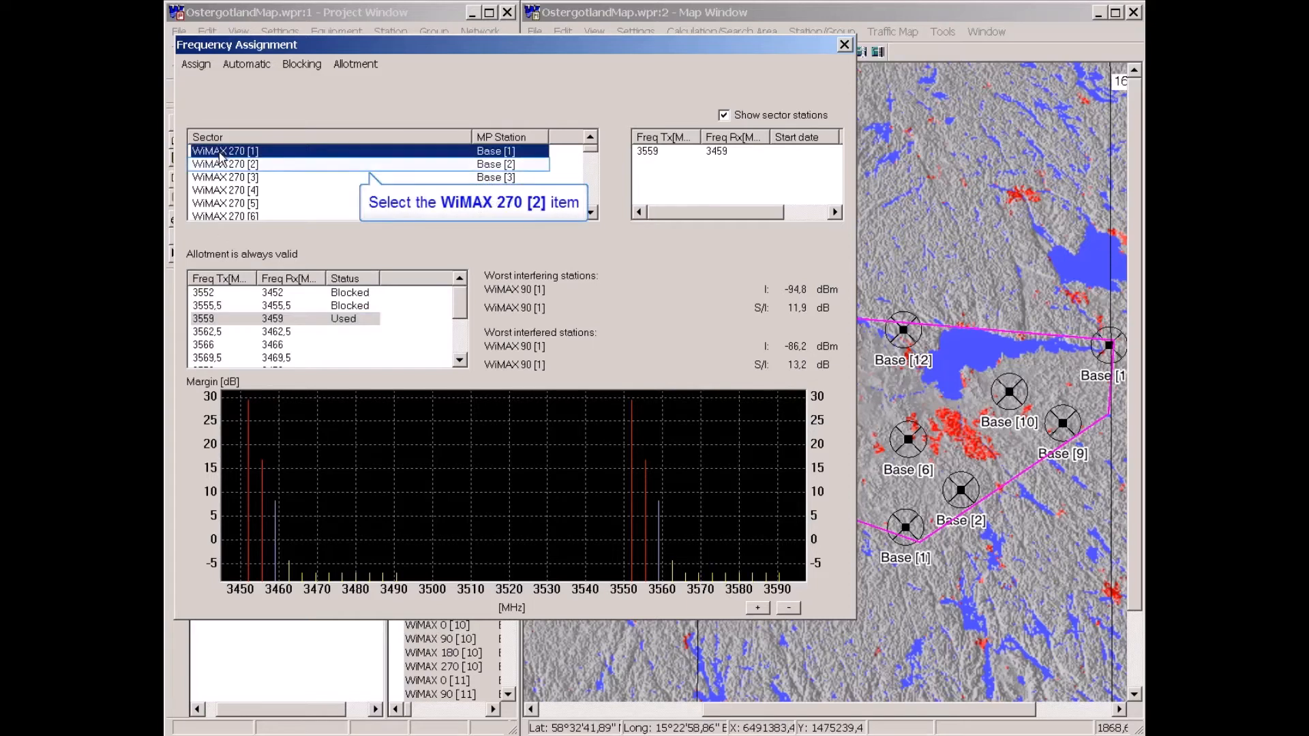
Delete all frequency assignments, starting from the WiMAX 270 [2] sector's 3559 MHz entry, declining the follow-up prompt.
{"action": "left_click", "coordinate": [220, 166]}
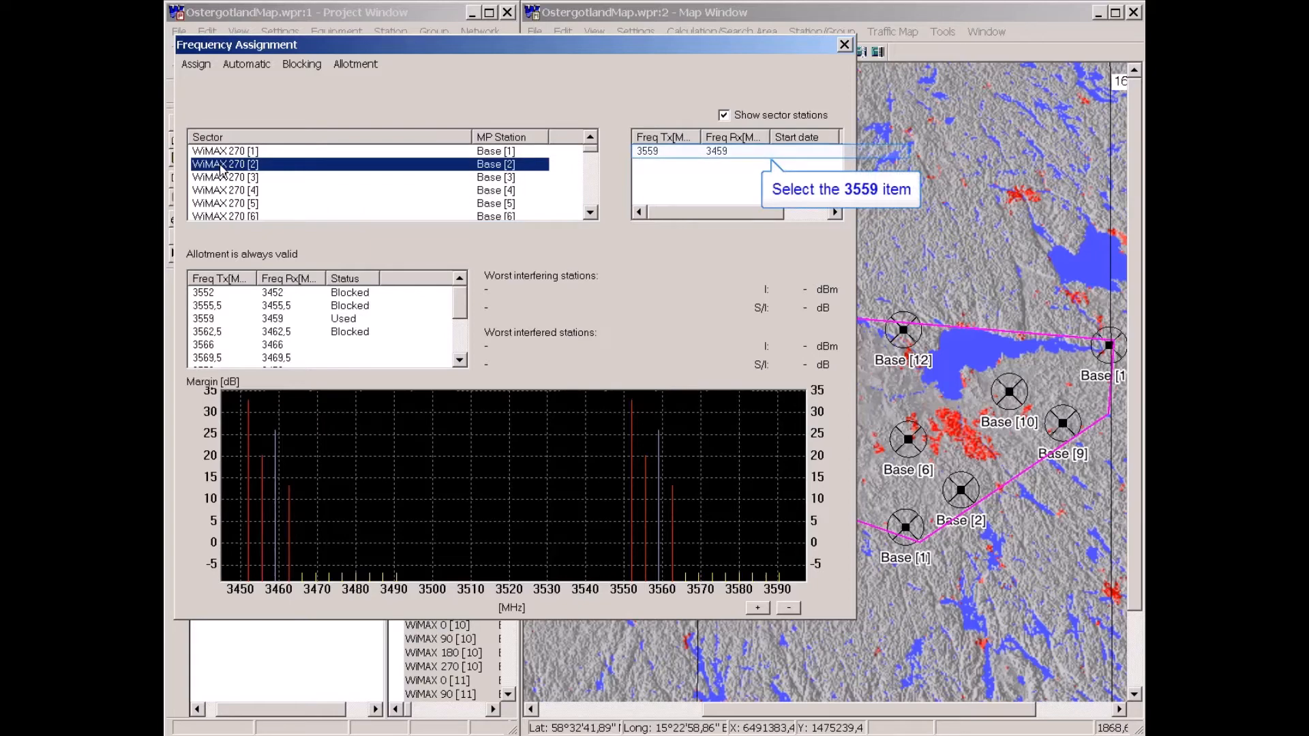
{"action": "left_click", "coordinate": [647, 157]}
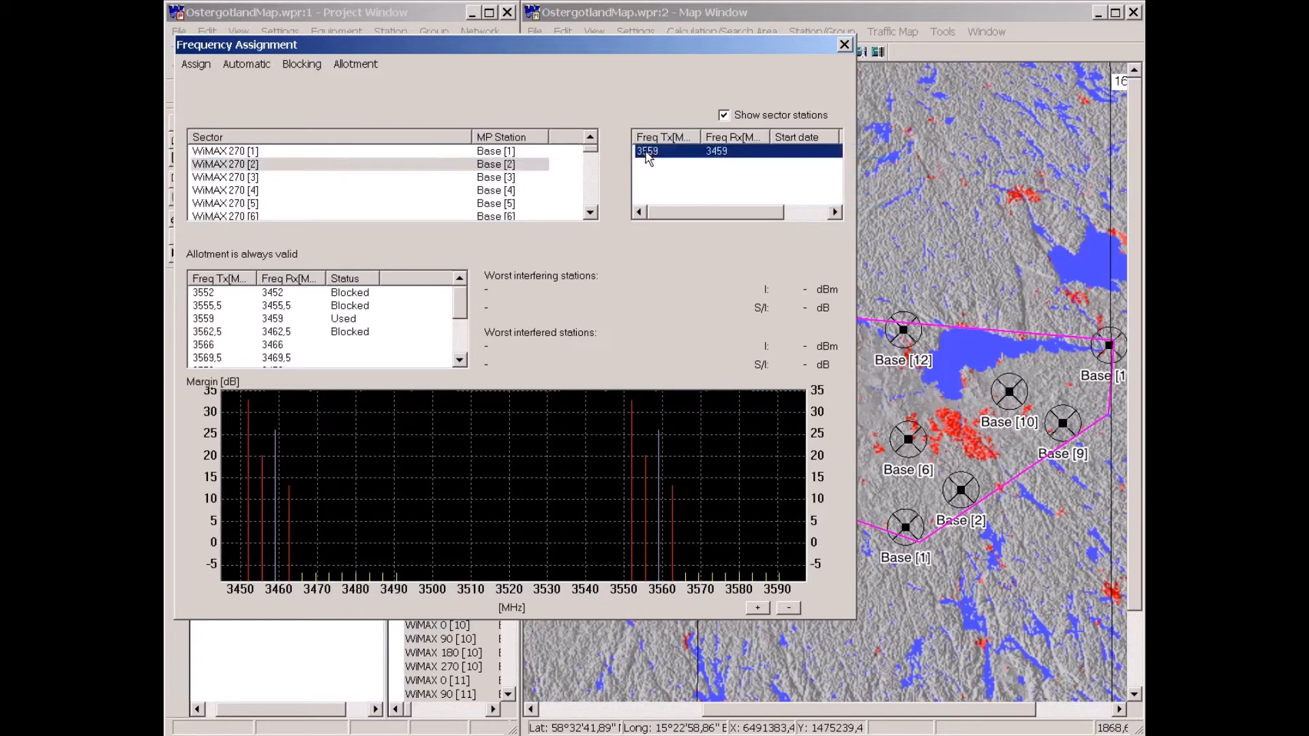
{"action": "right_click", "coordinate": [648, 157]}
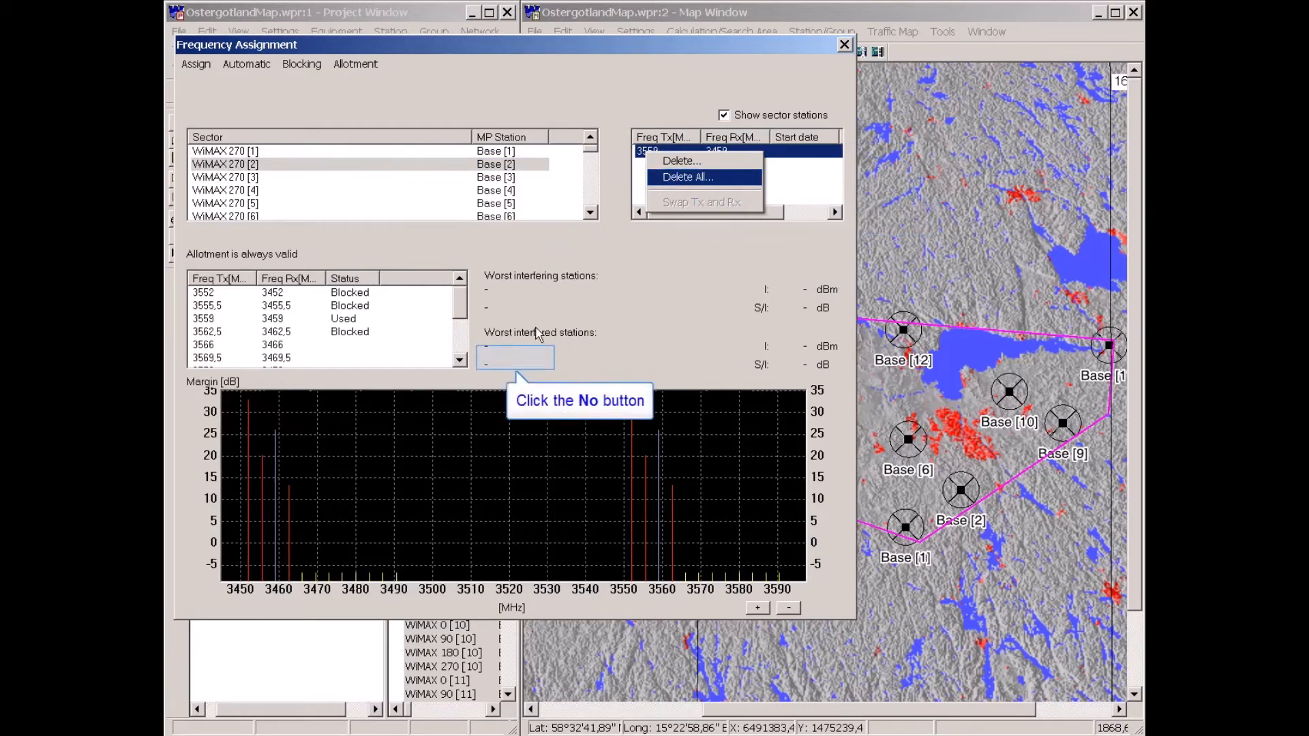
{"action": "left_click", "coordinate": [514, 356]}
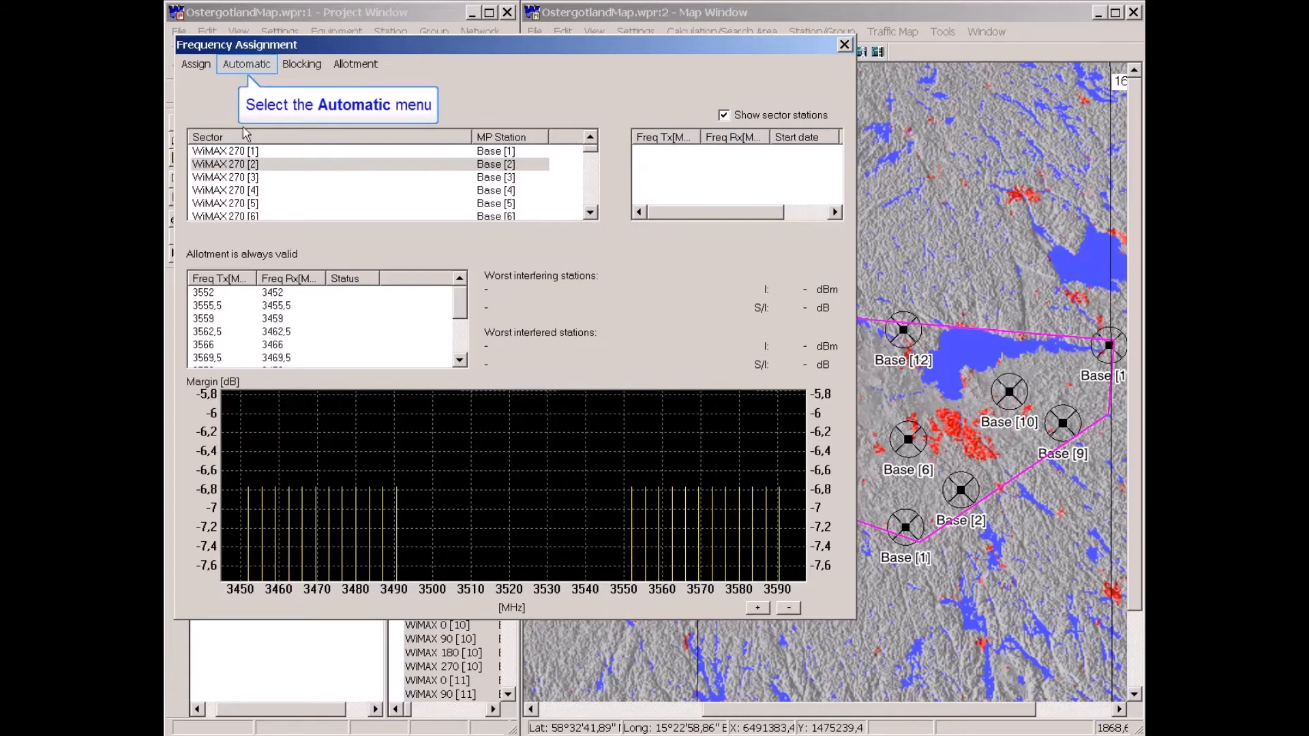
Start the automatic frequency assignment for the sectors.
{"action": "left_click", "coordinate": [246, 63]}
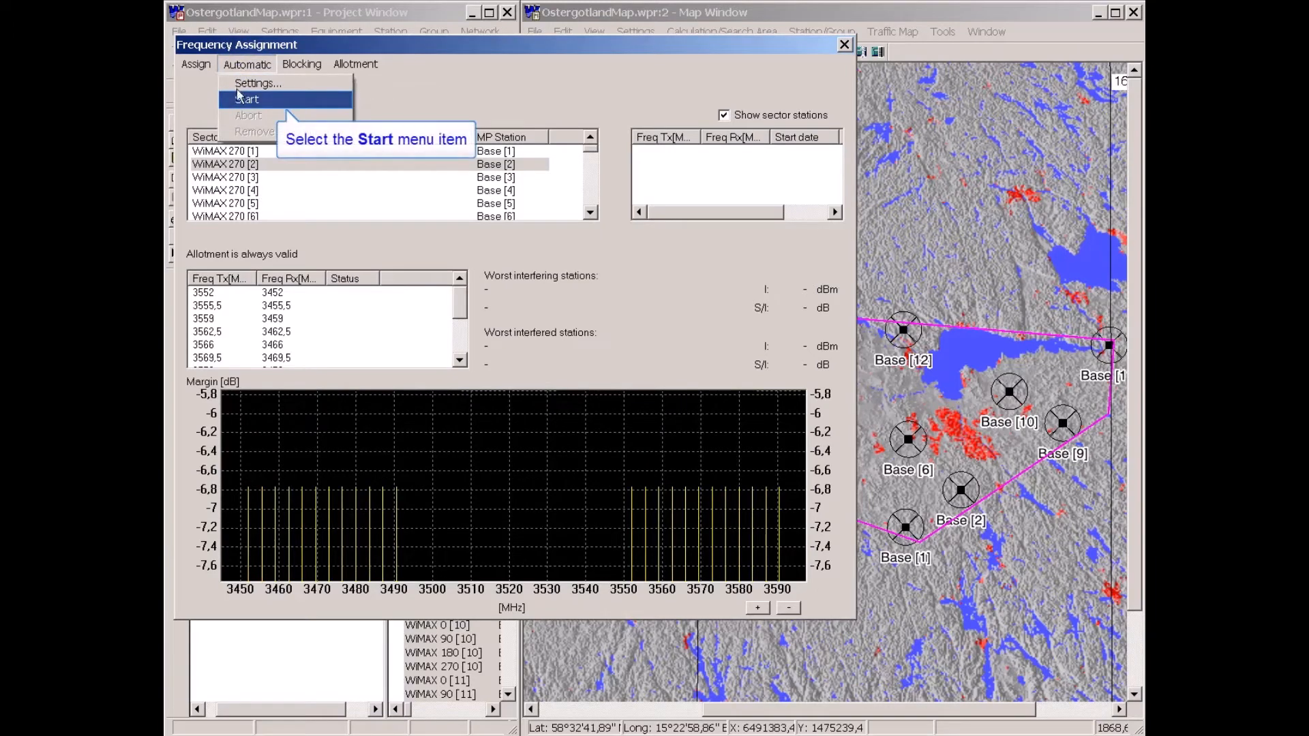
{"action": "left_click", "coordinate": [240, 103]}
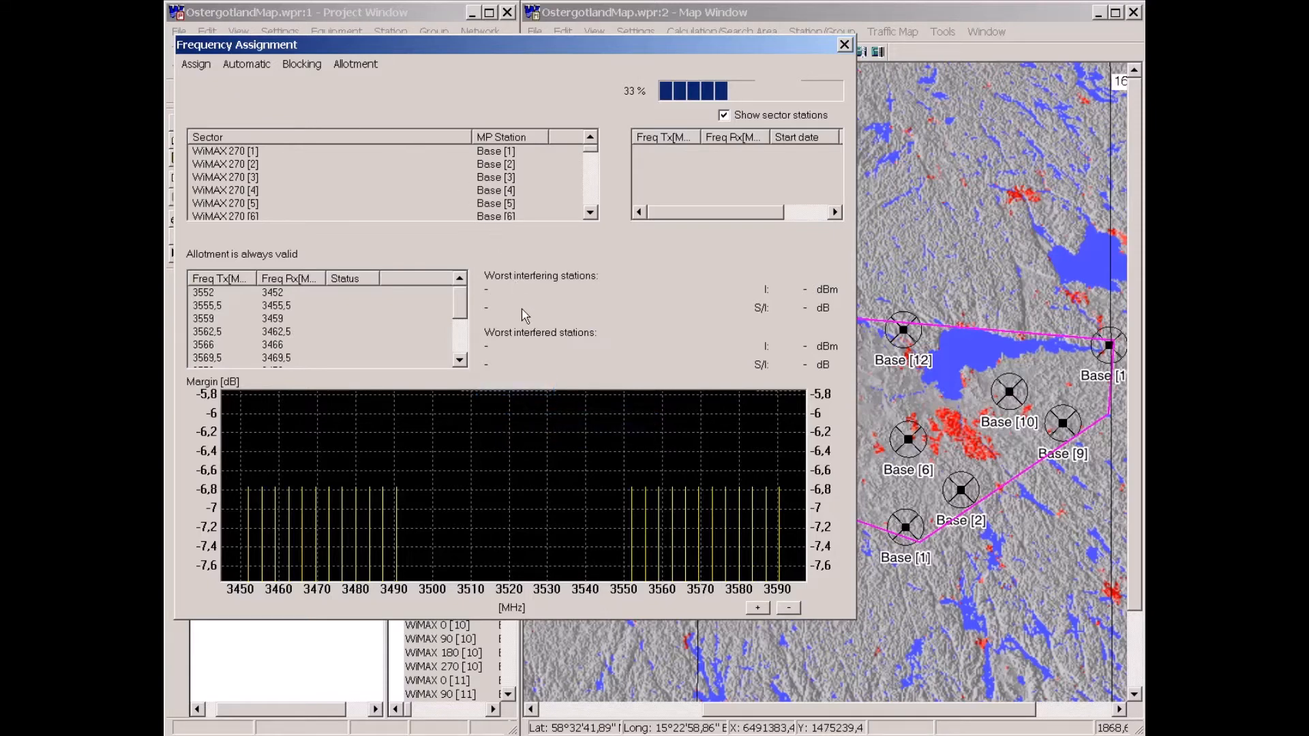
{"action": "left_click", "coordinate": [531, 391]}
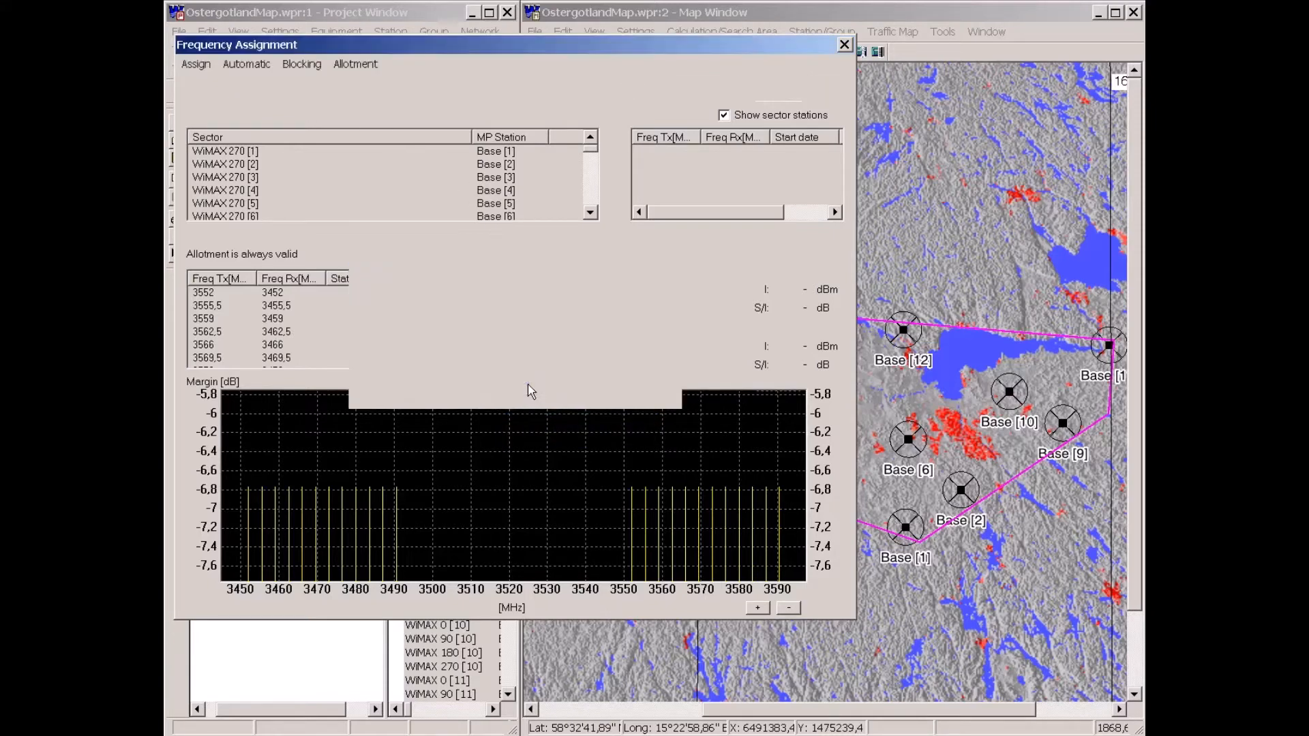
Scroll through the sector list, select WiMAX 0 [1] and examine its 3587 MHz channel's interfering and interfered stations.
{"action": "left_click", "coordinate": [591, 171]}
{"action": "left_click_drag", "start_coordinate": [593, 175], "coordinate": [595, 176]}
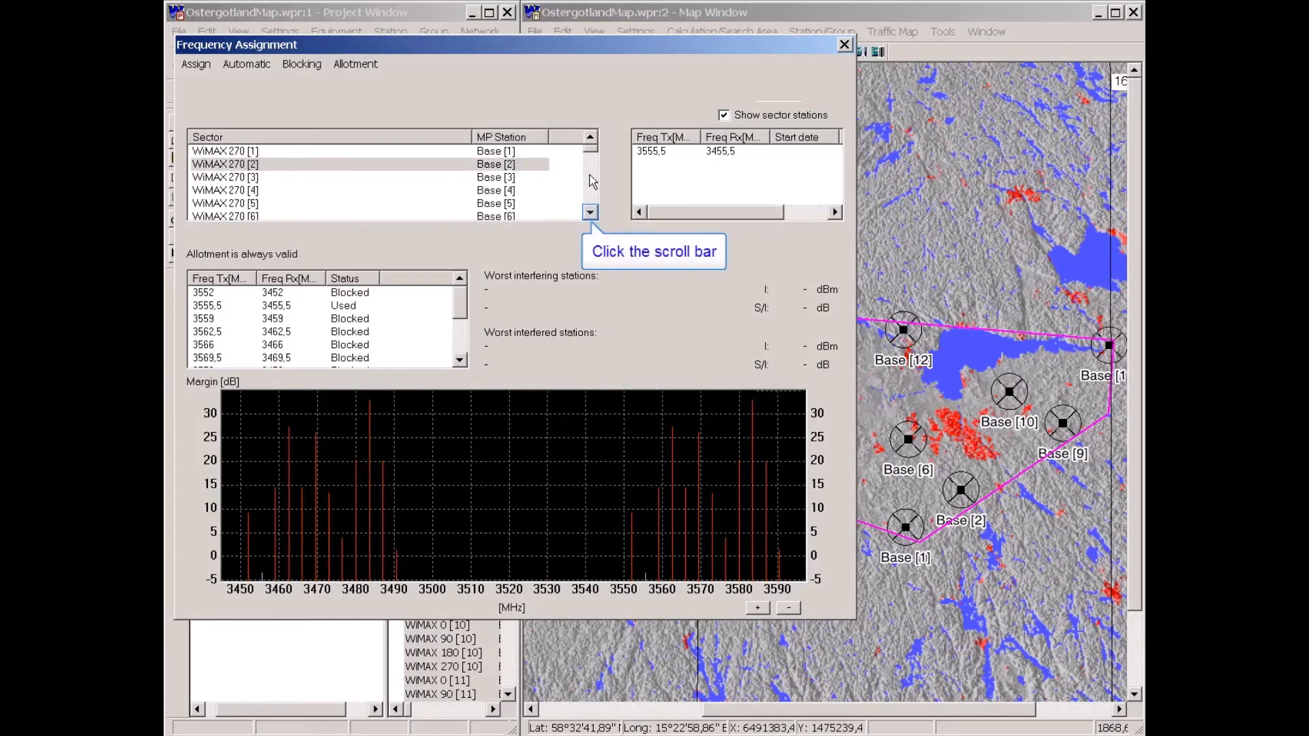
{"action": "left_click", "coordinate": [590, 214]}
{"action": "left_click", "coordinate": [590, 214]}
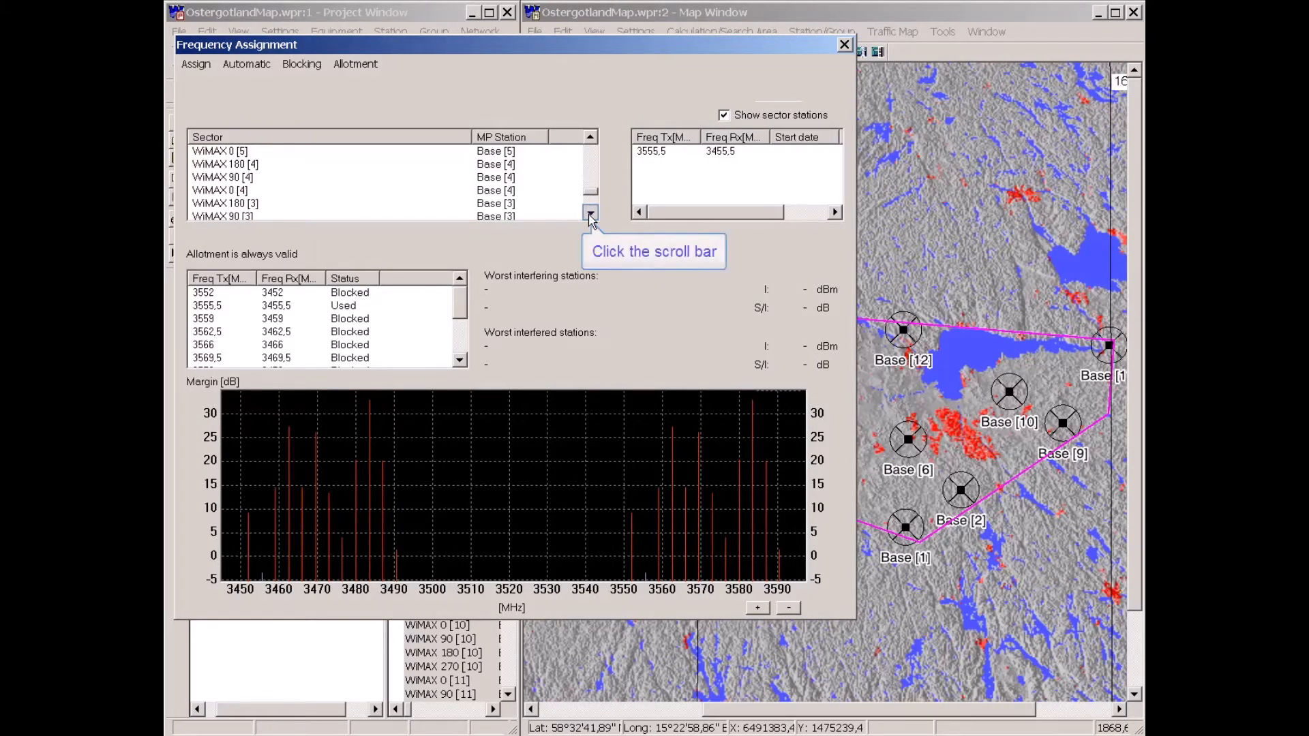
{"action": "left_click", "coordinate": [590, 214]}
{"action": "left_click", "coordinate": [590, 214]}
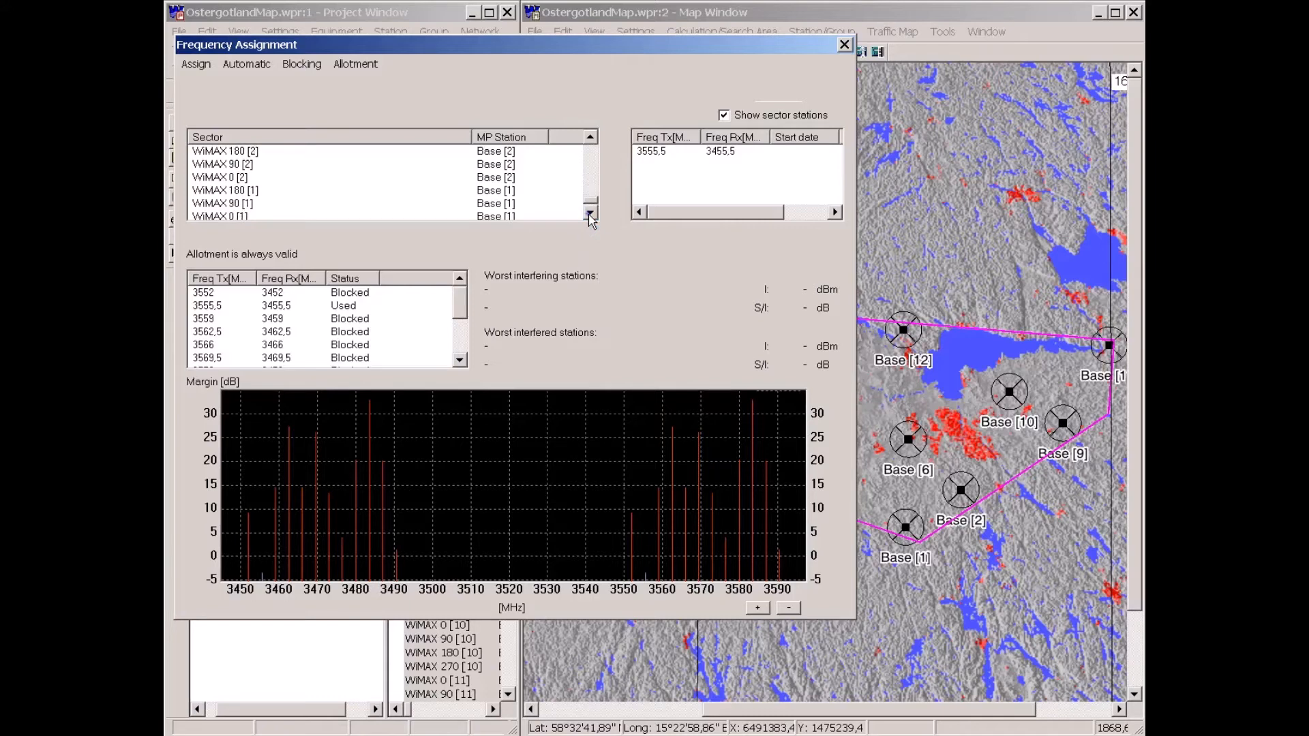
{"action": "left_click", "coordinate": [210, 203]}
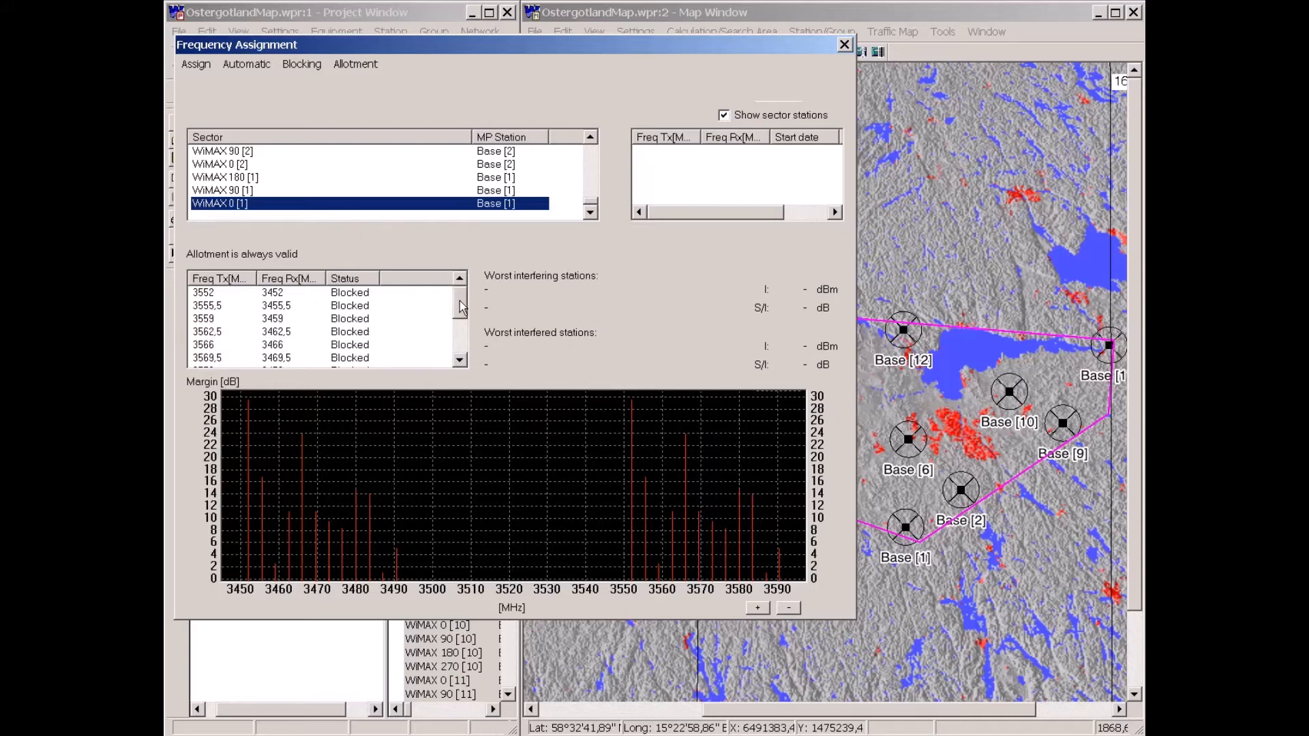
{"action": "left_click", "coordinate": [460, 360]}
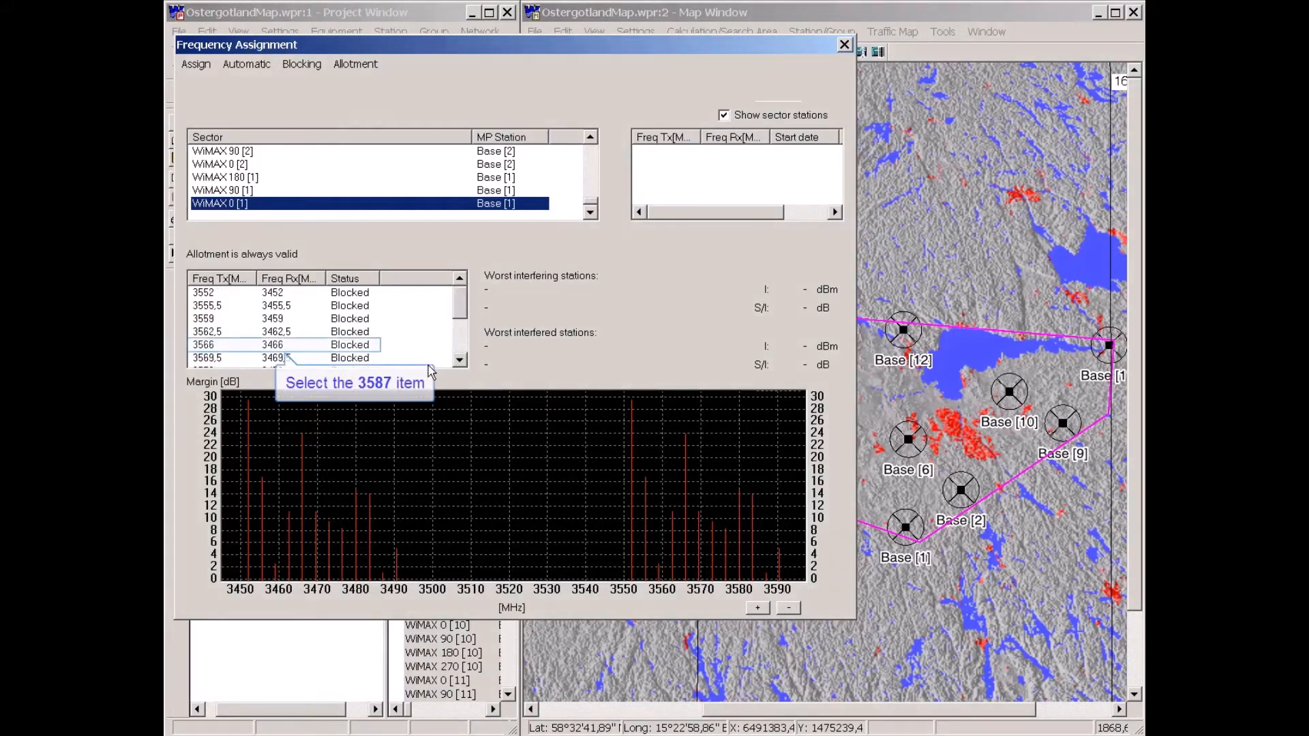
{"action": "left_click", "coordinate": [204, 347]}
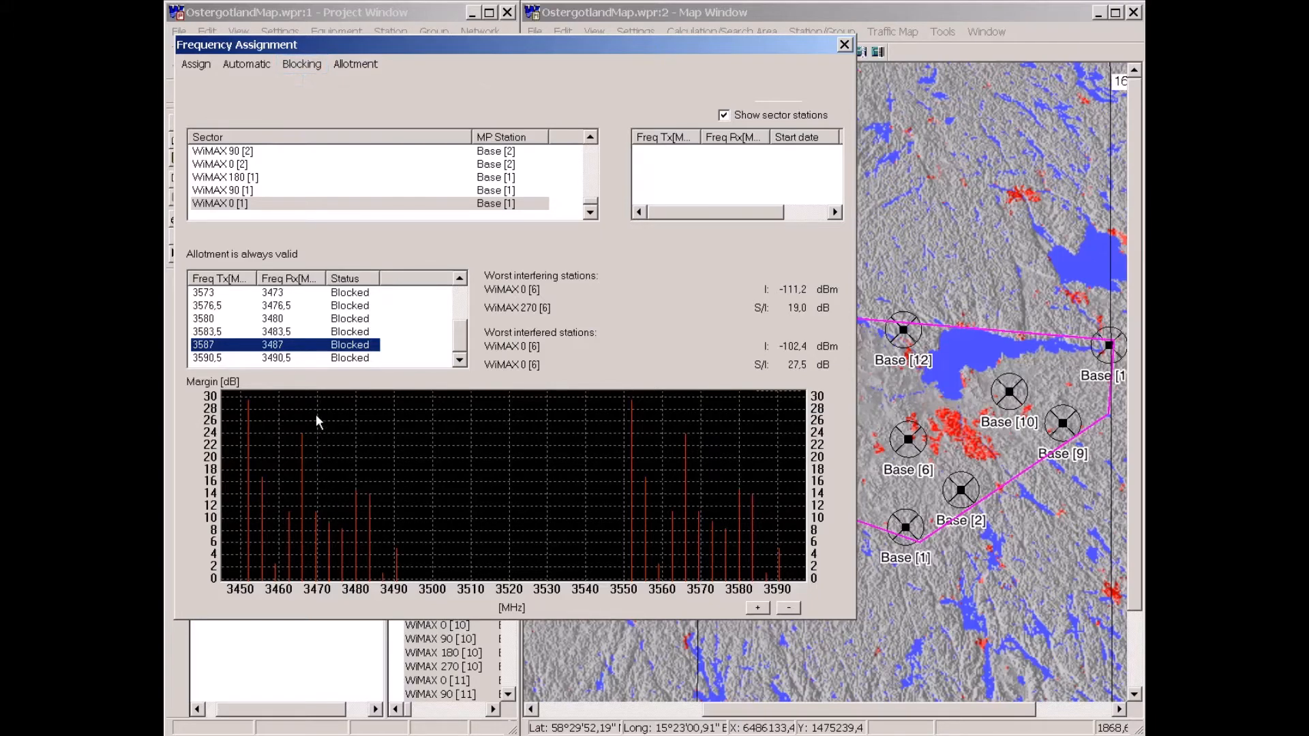
Enable Assign polarisation in the blocking settings, then calculate blocking for the sectors.
{"action": "left_click", "coordinate": [301, 64]}
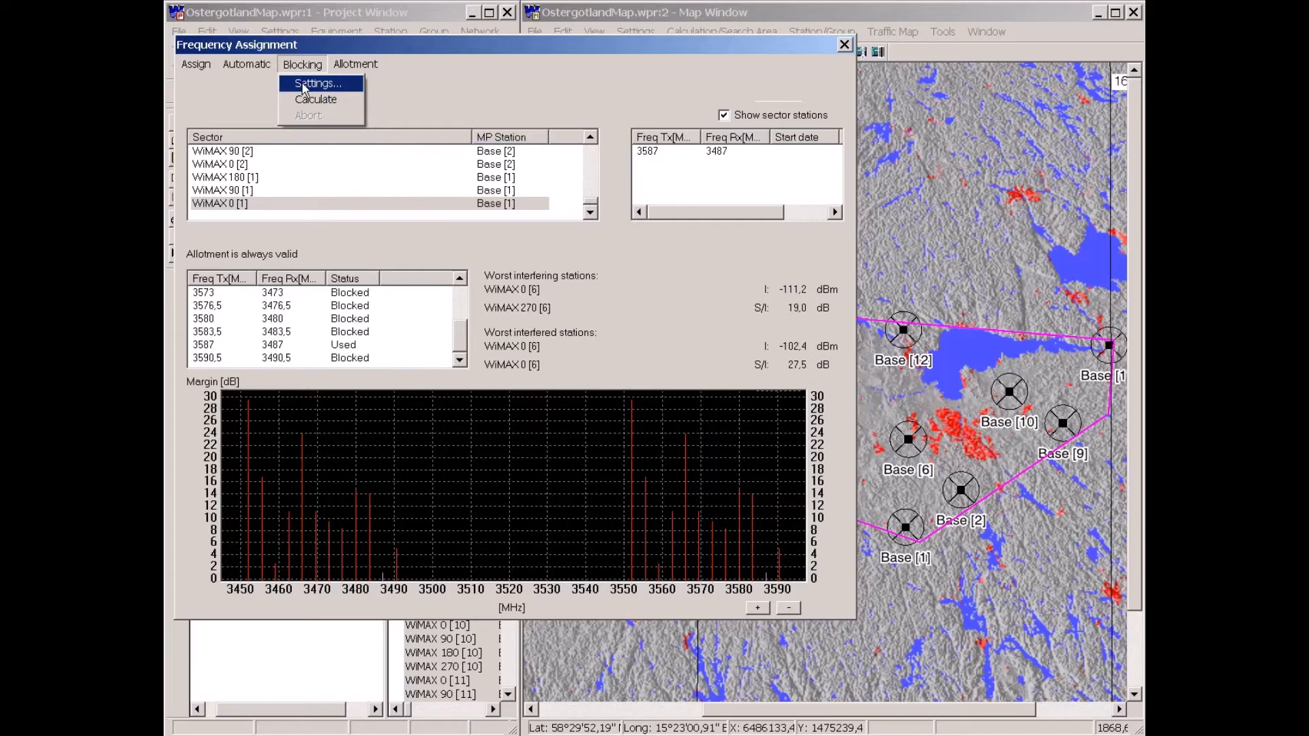
{"action": "left_click", "coordinate": [304, 85]}
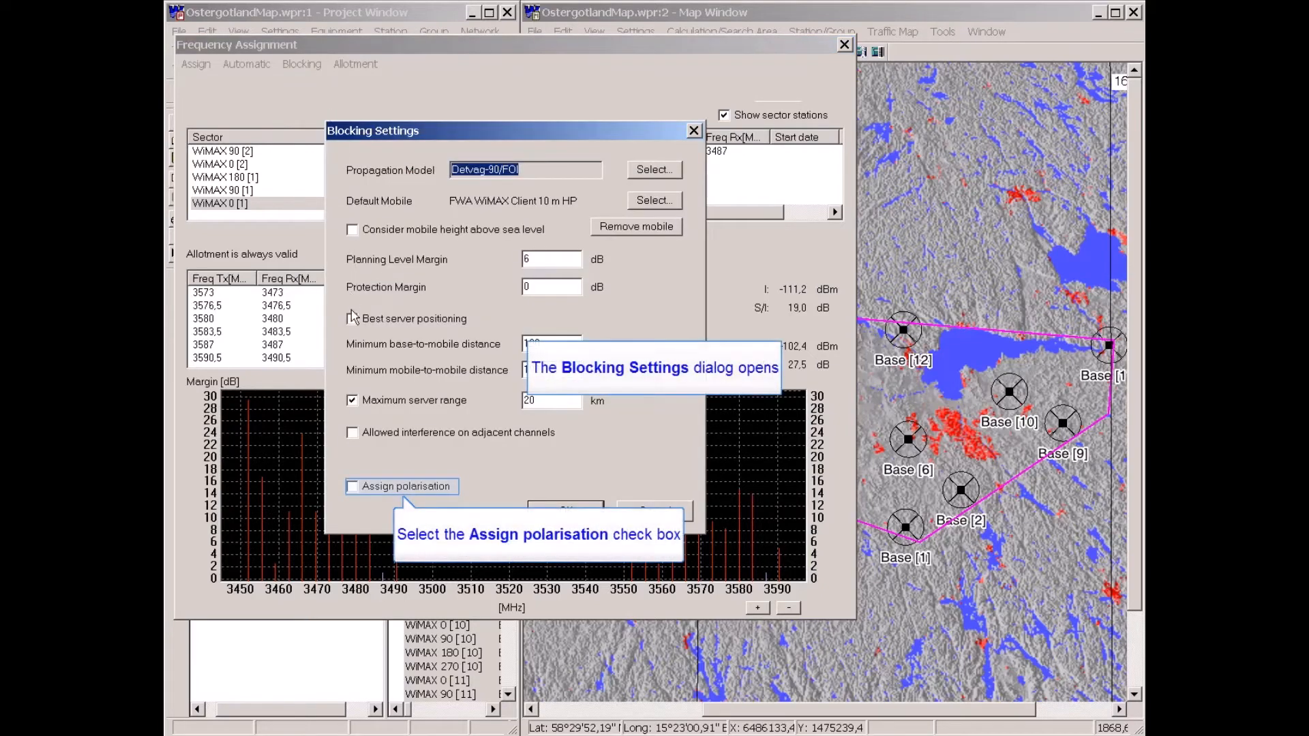
{"action": "left_click", "coordinate": [352, 486]}
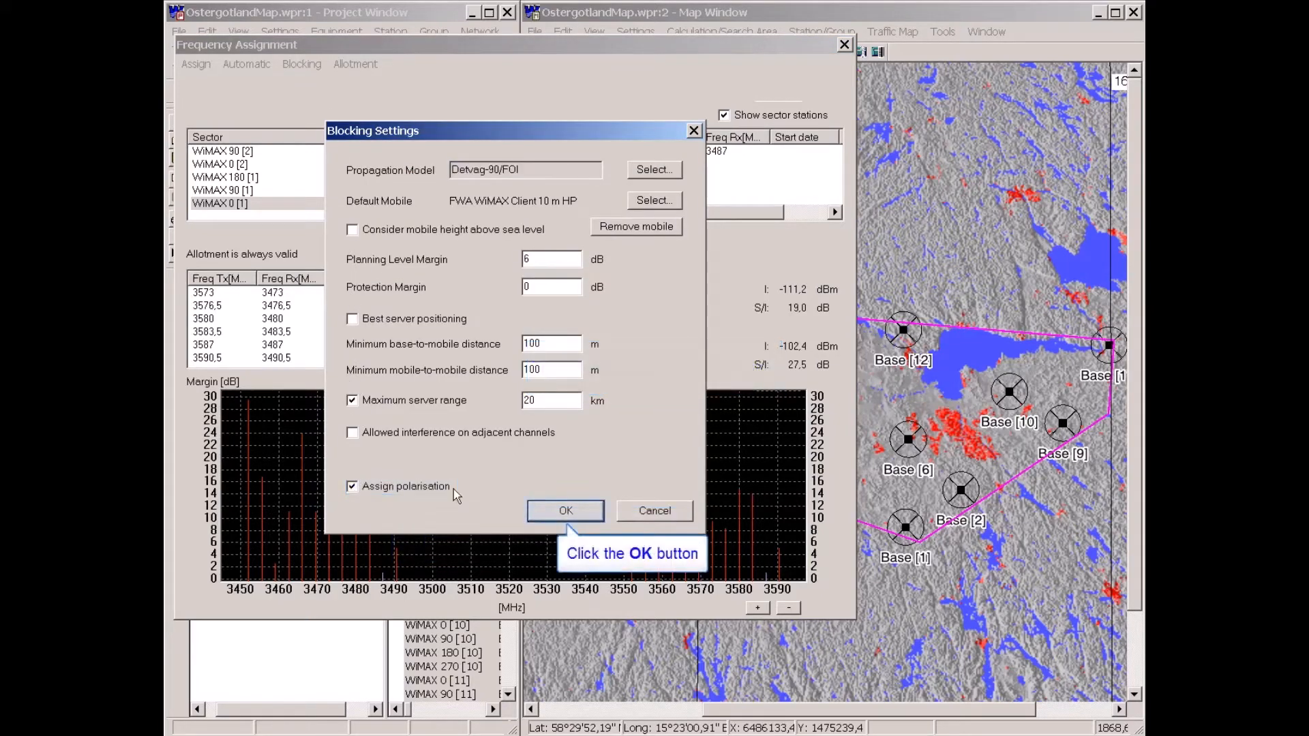
{"action": "left_click", "coordinate": [569, 512]}
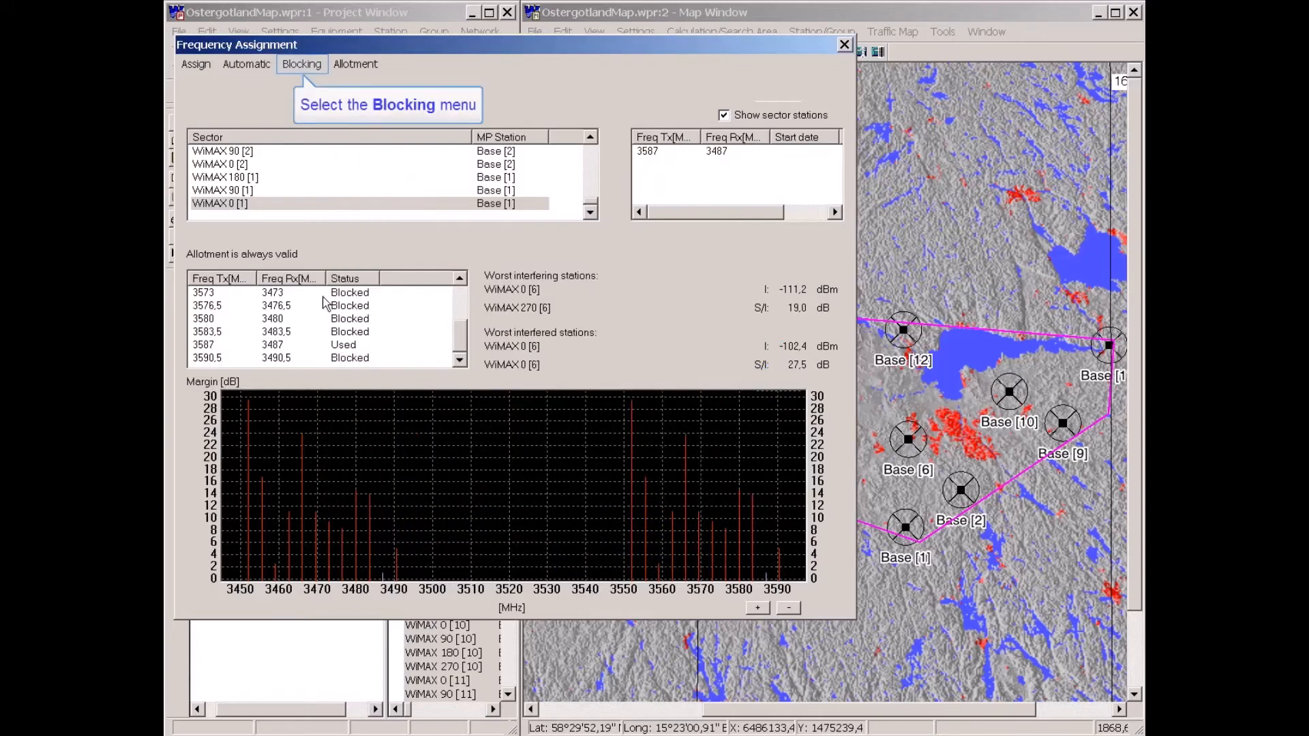
{"action": "left_click", "coordinate": [301, 65]}
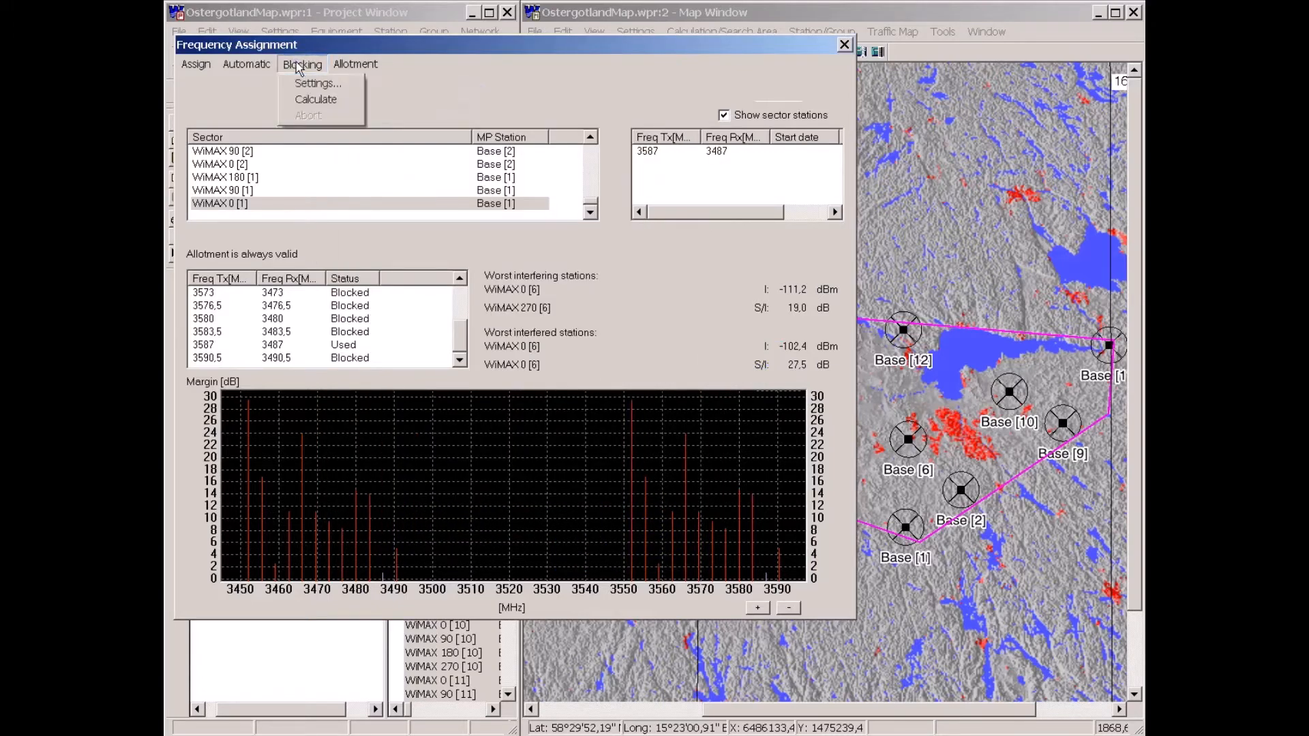
{"action": "left_click", "coordinate": [311, 100]}
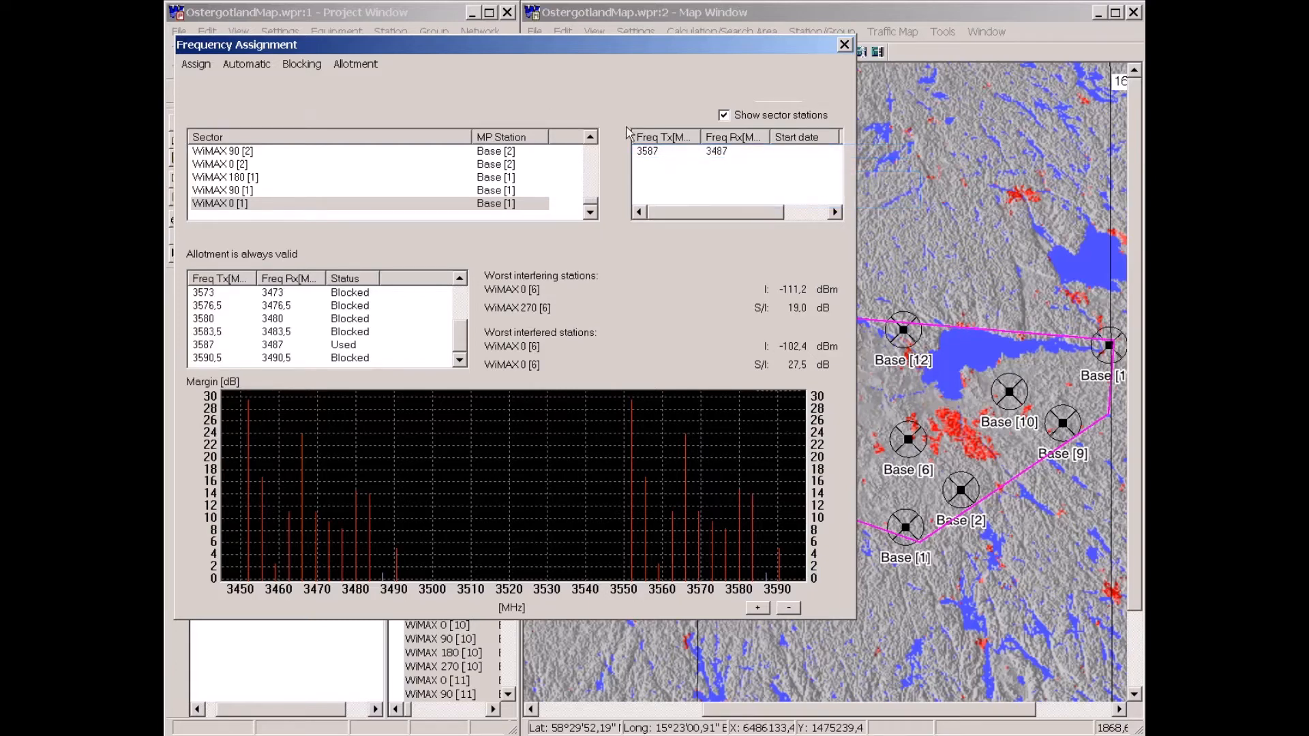
Delete all frequency assignments starting from WiMAX 0 [1]'s 3587 MHz entry, declining the sector-only prompt.
{"action": "left_click", "coordinate": [653, 152]}
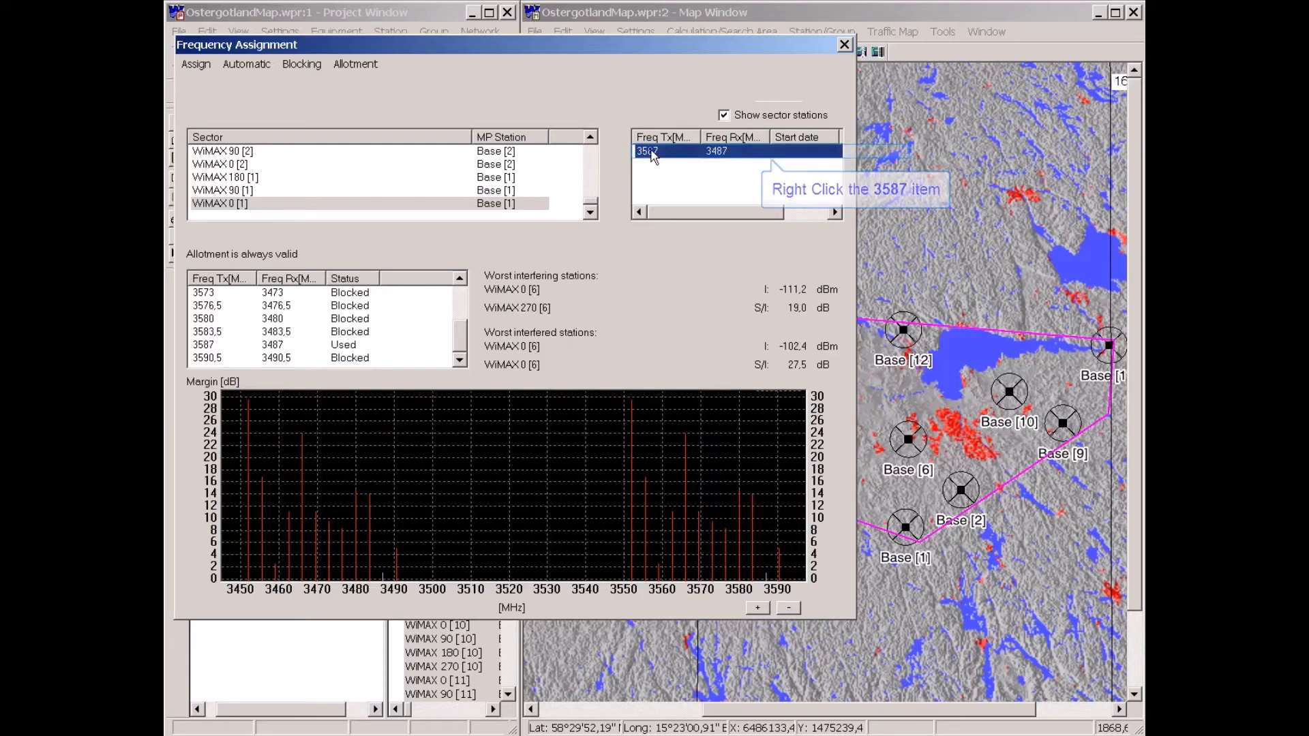
{"action": "right_click", "coordinate": [654, 153]}
{"action": "left_click", "coordinate": [682, 176]}
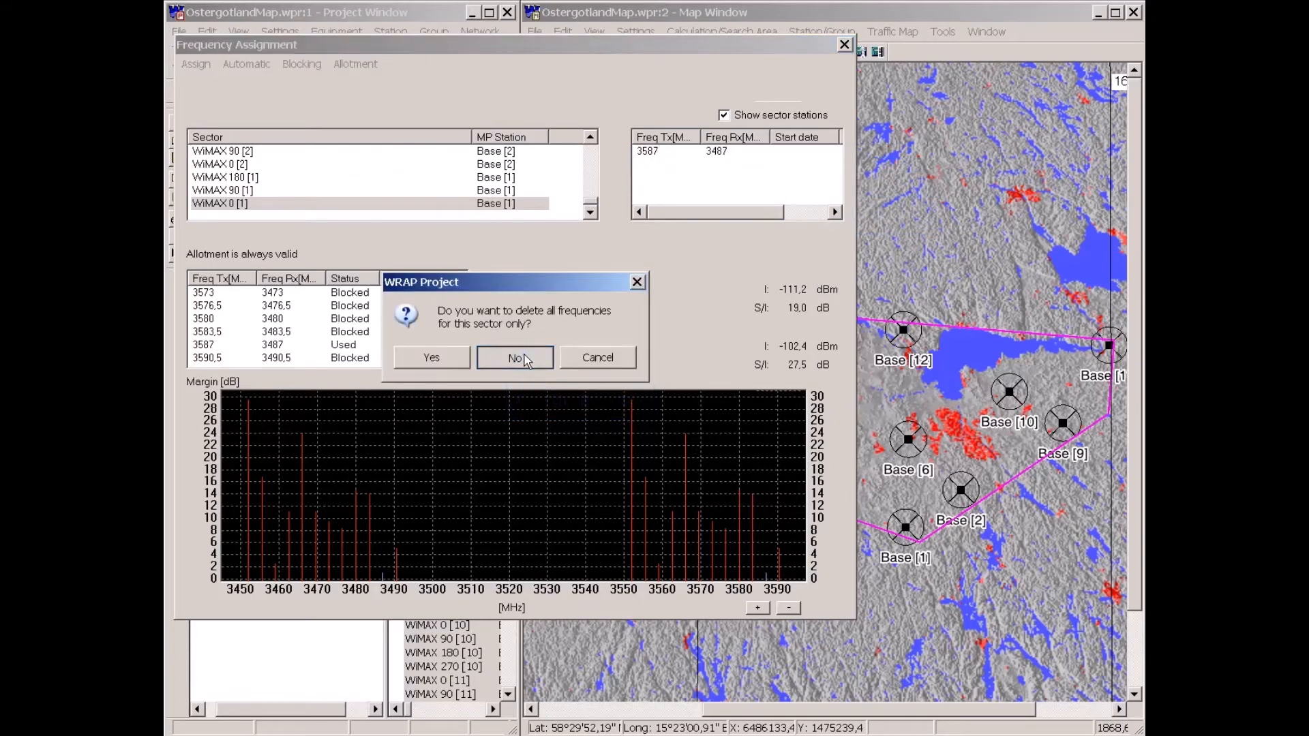
{"action": "left_click", "coordinate": [518, 358]}
Rerun the automatic frequency assignment and inspect the assigned frequencies of sectors WiMAX 0 [1] and WiMAX 90 [1].
{"action": "left_click", "coordinate": [247, 64]}
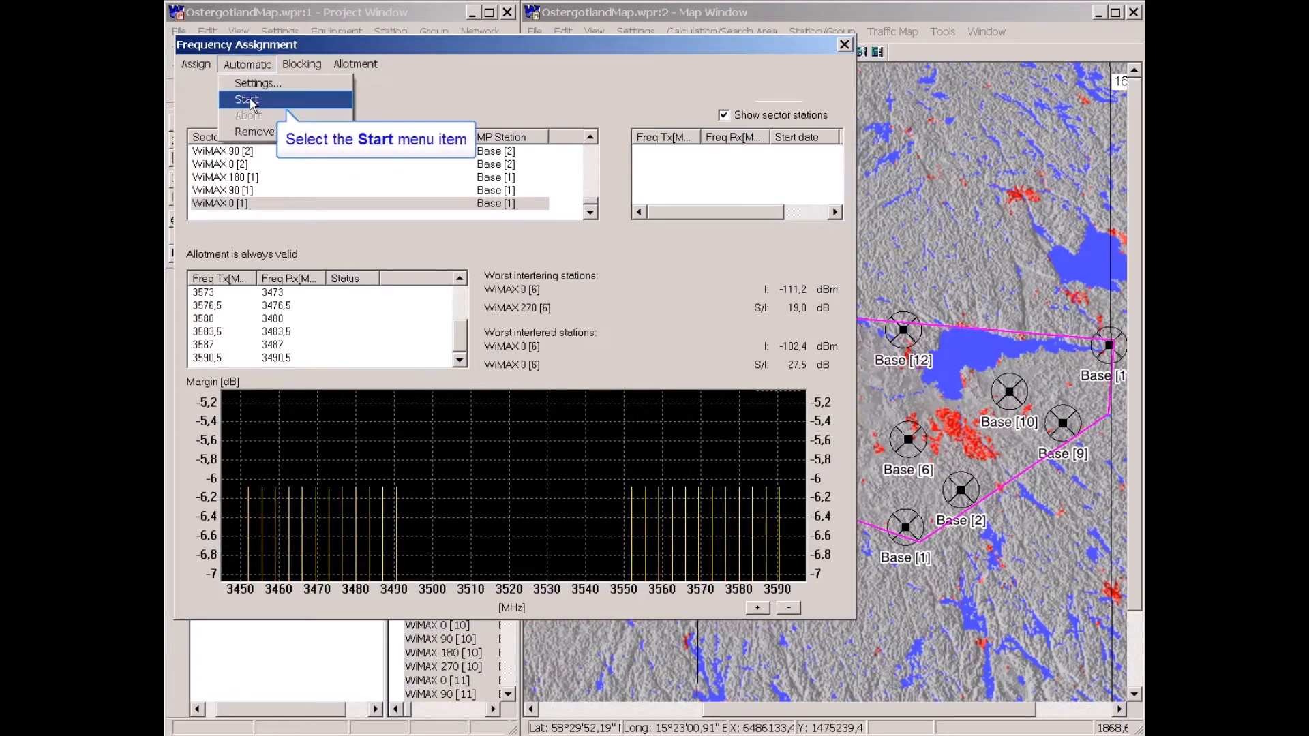
{"action": "left_click", "coordinate": [250, 102]}
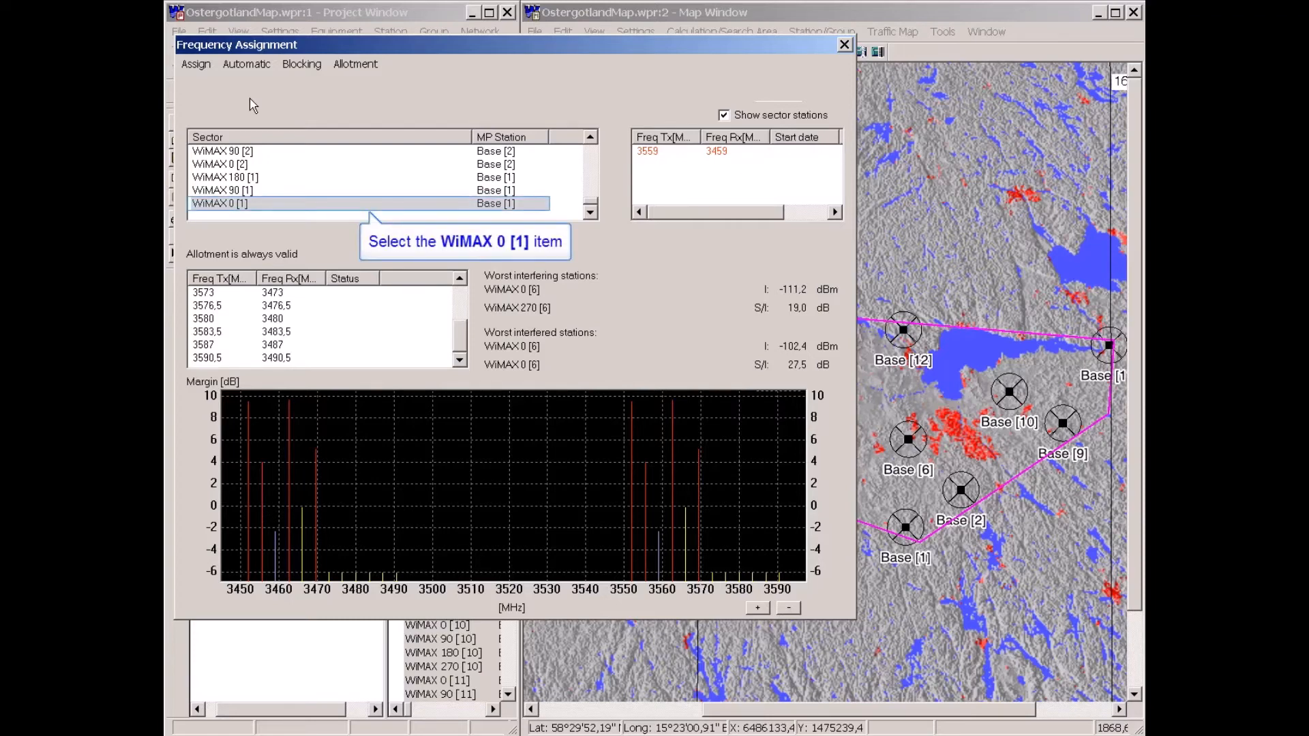
{"action": "left_click", "coordinate": [210, 206]}
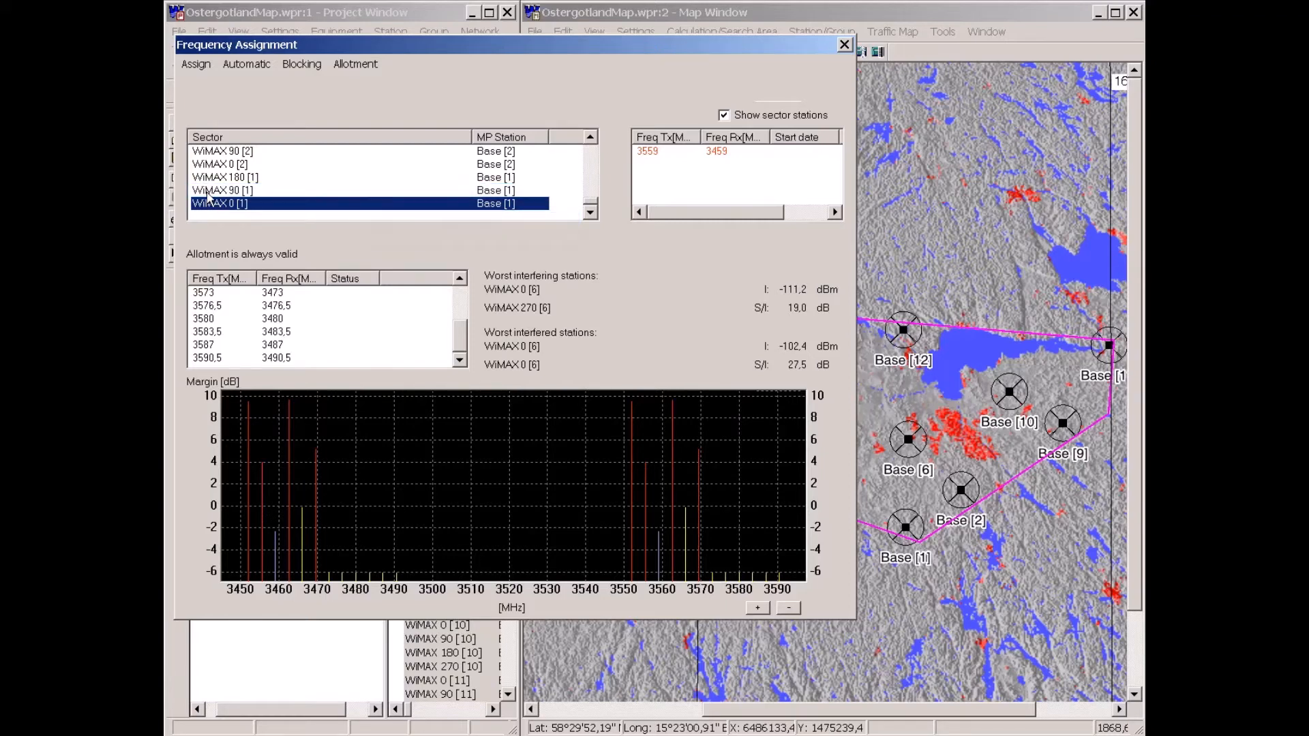
{"action": "left_click", "coordinate": [208, 192]}
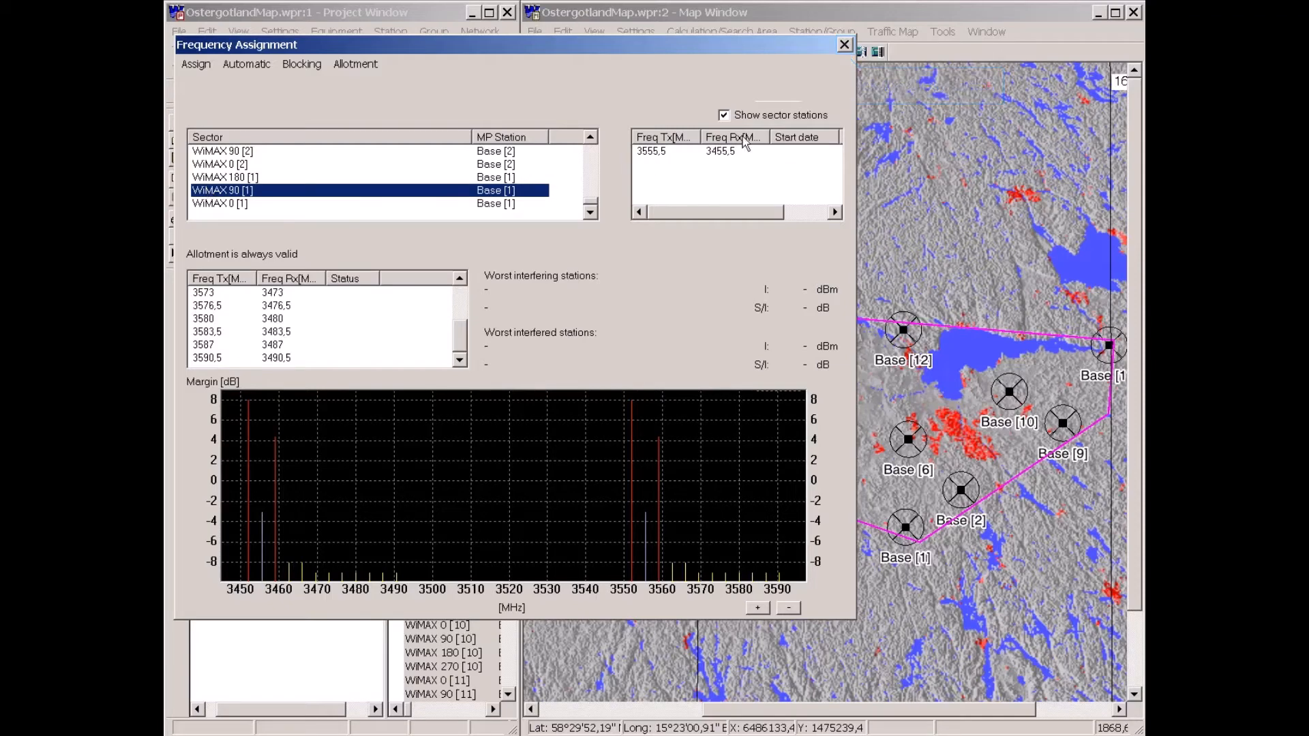
Close the frequency assignment, saving it and declining every proposed polarisation change.
{"action": "left_click", "coordinate": [846, 45]}
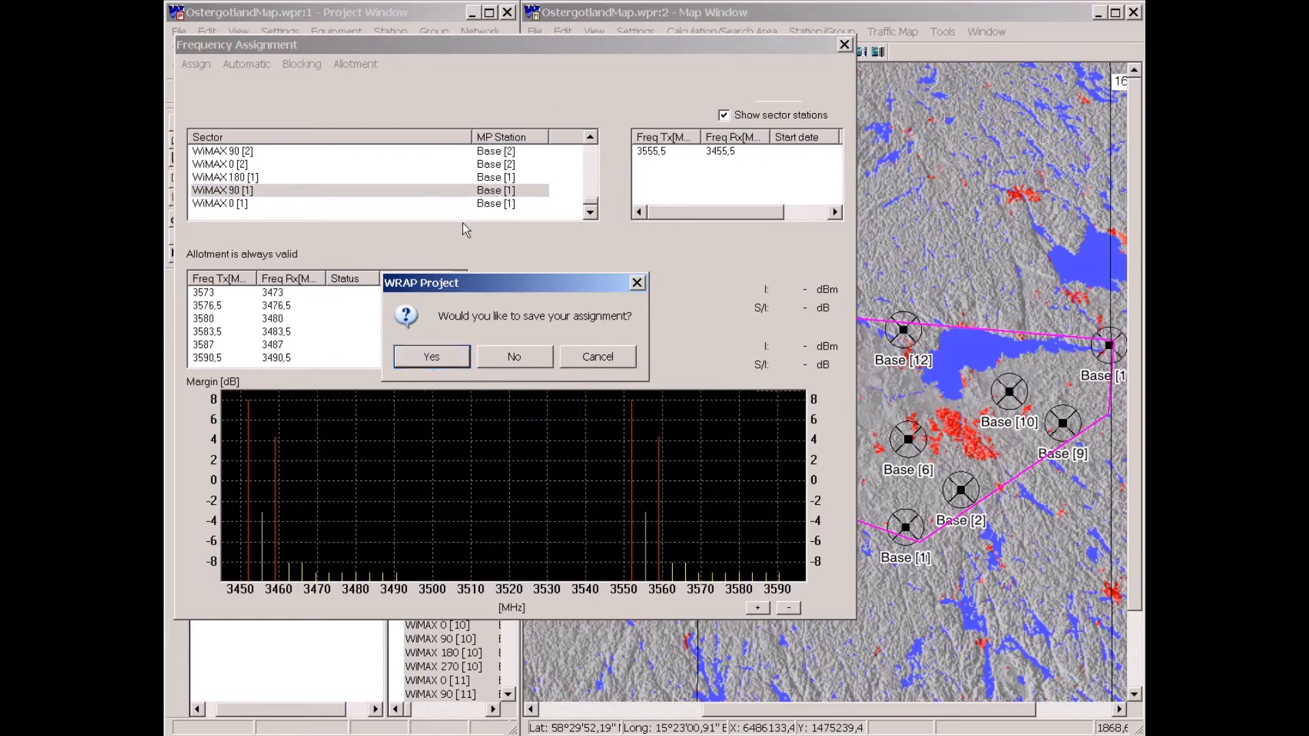
{"action": "left_click", "coordinate": [439, 356]}
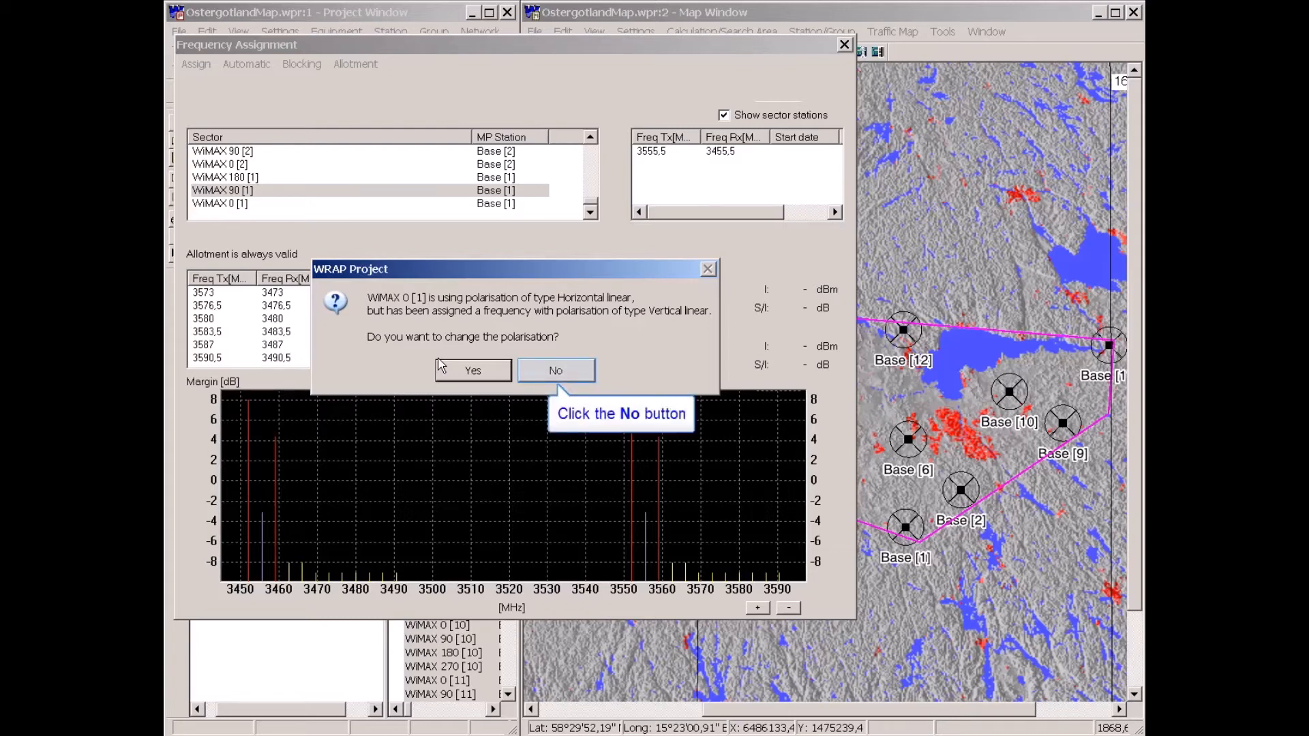
{"action": "left_click", "coordinate": [554, 370]}
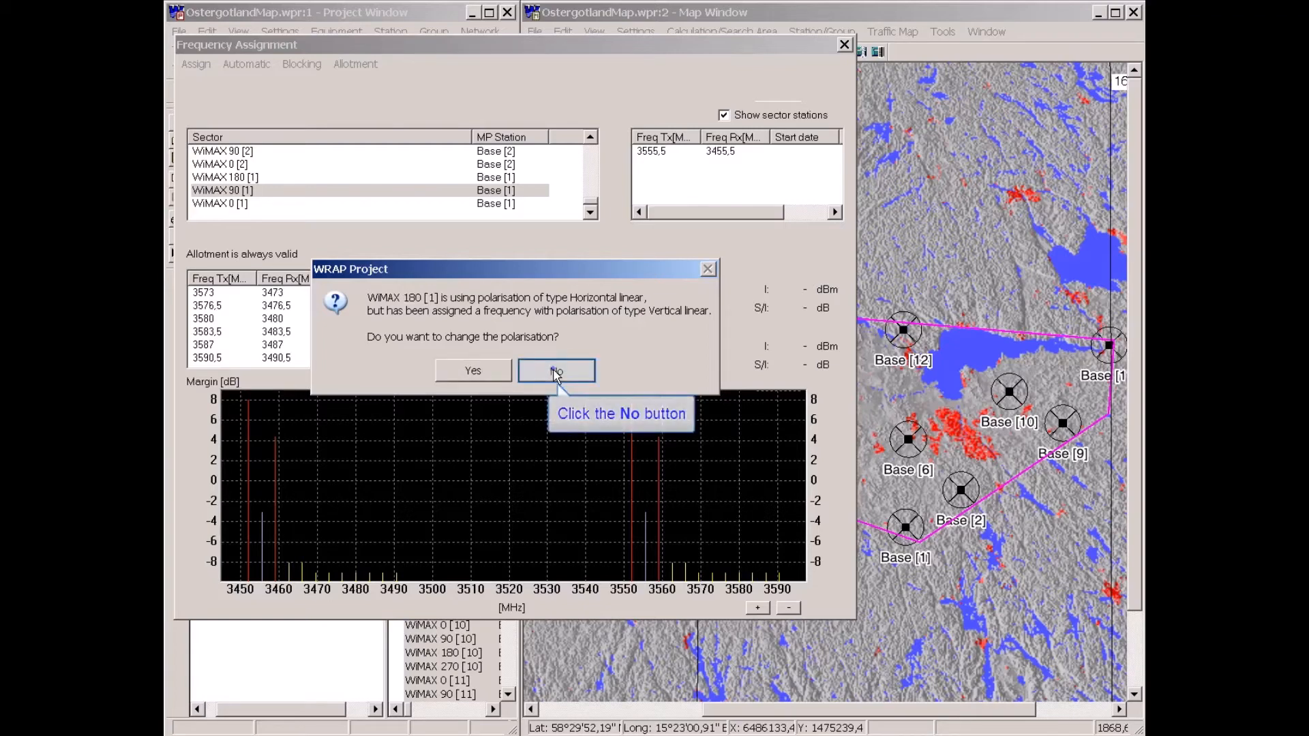
{"action": "left_click", "coordinate": [555, 370]}
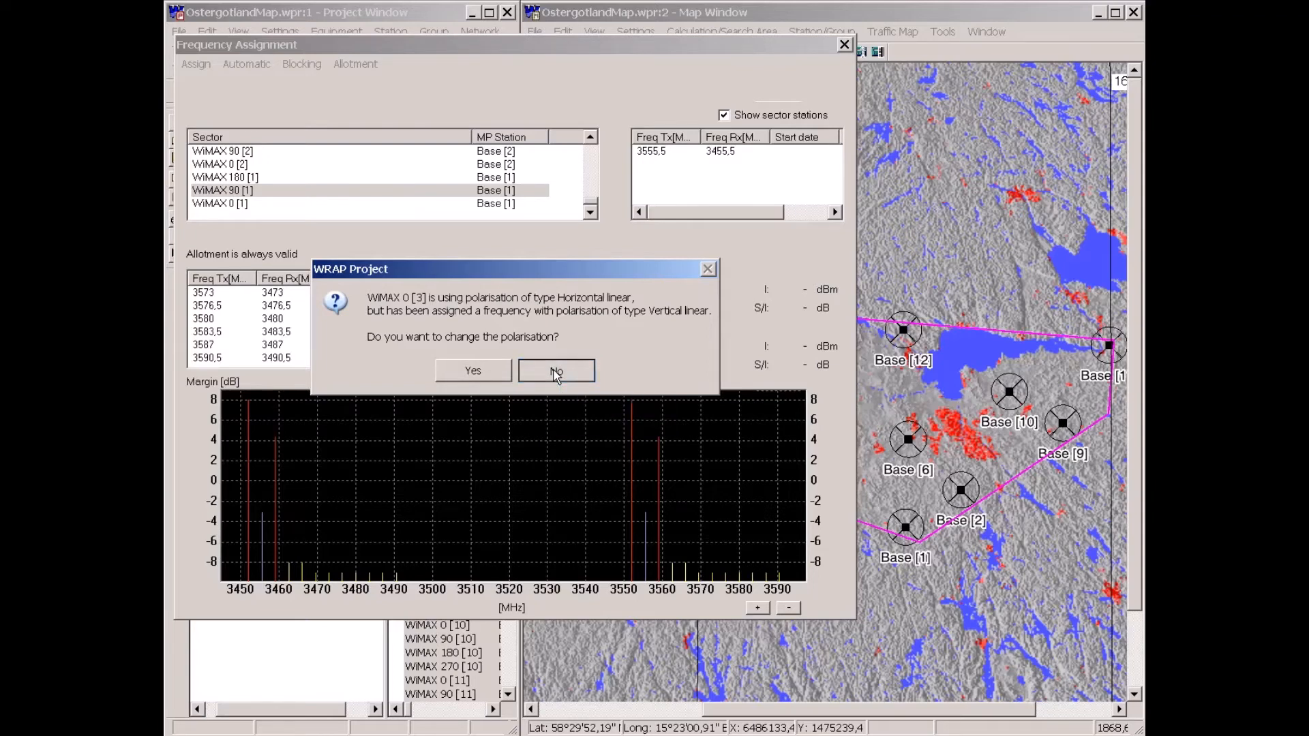
{"action": "left_click", "coordinate": [556, 375]}
{"action": "left_click", "coordinate": [557, 375]}
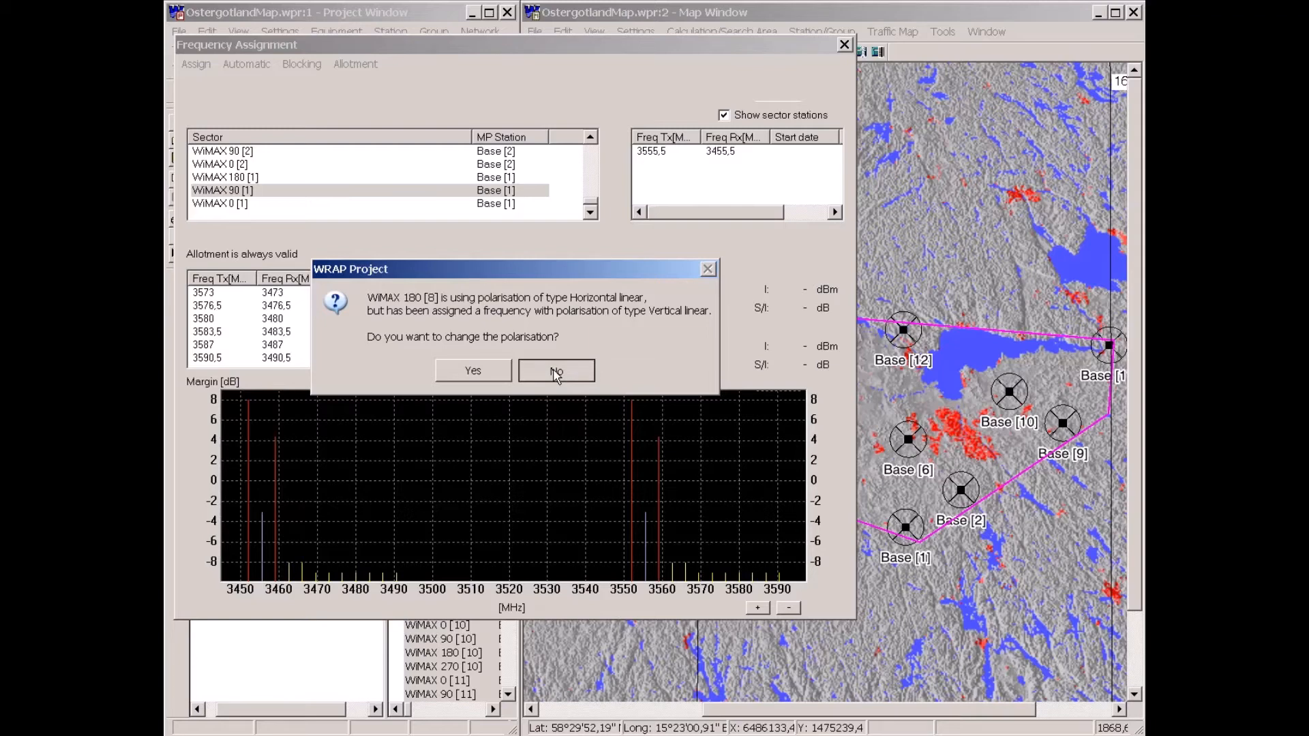
{"action": "left_click", "coordinate": [557, 375]}
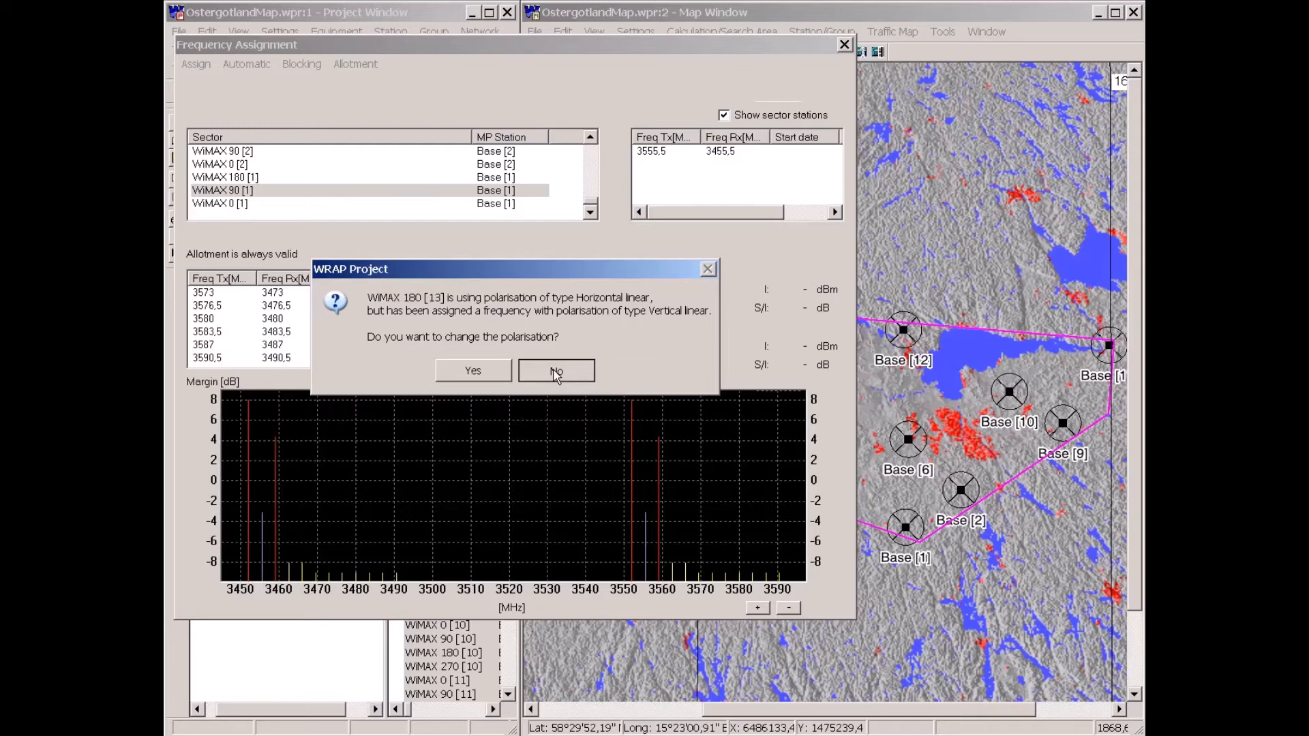
{"action": "left_click", "coordinate": [556, 375]}
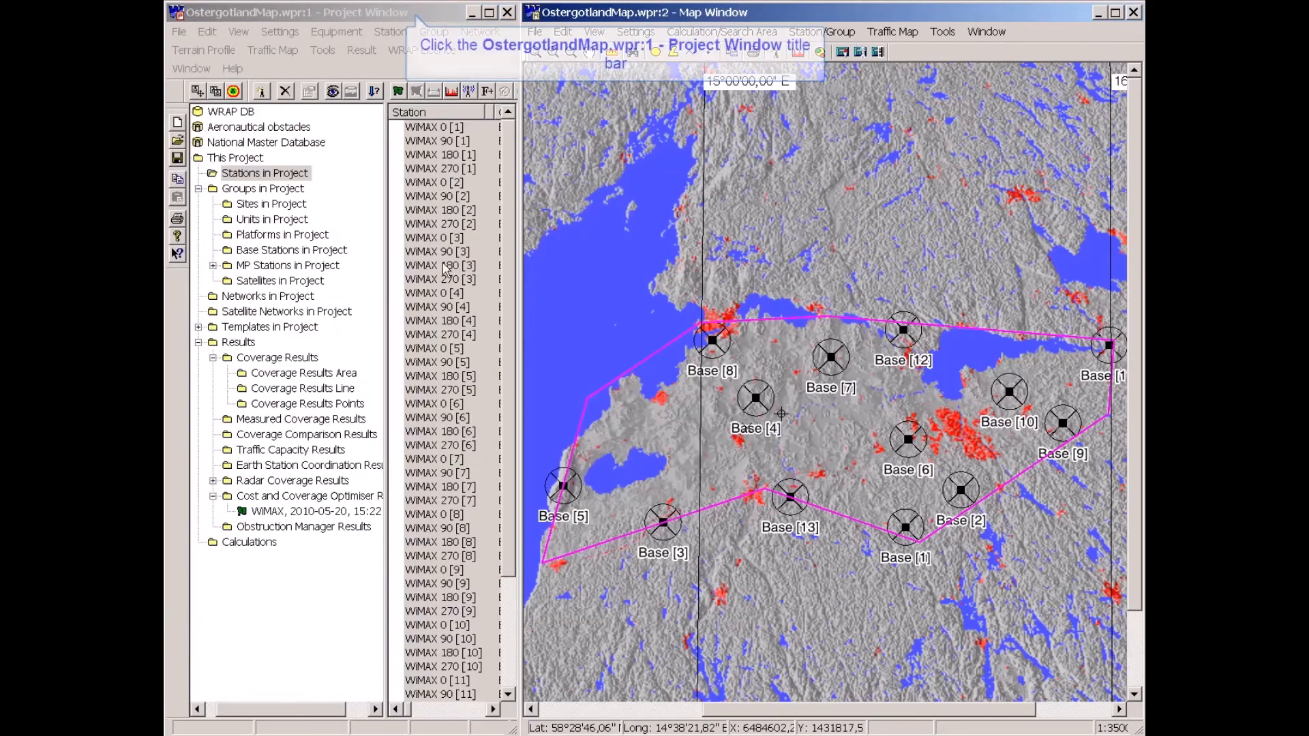
{"action": "left_click", "coordinate": [418, 19]}
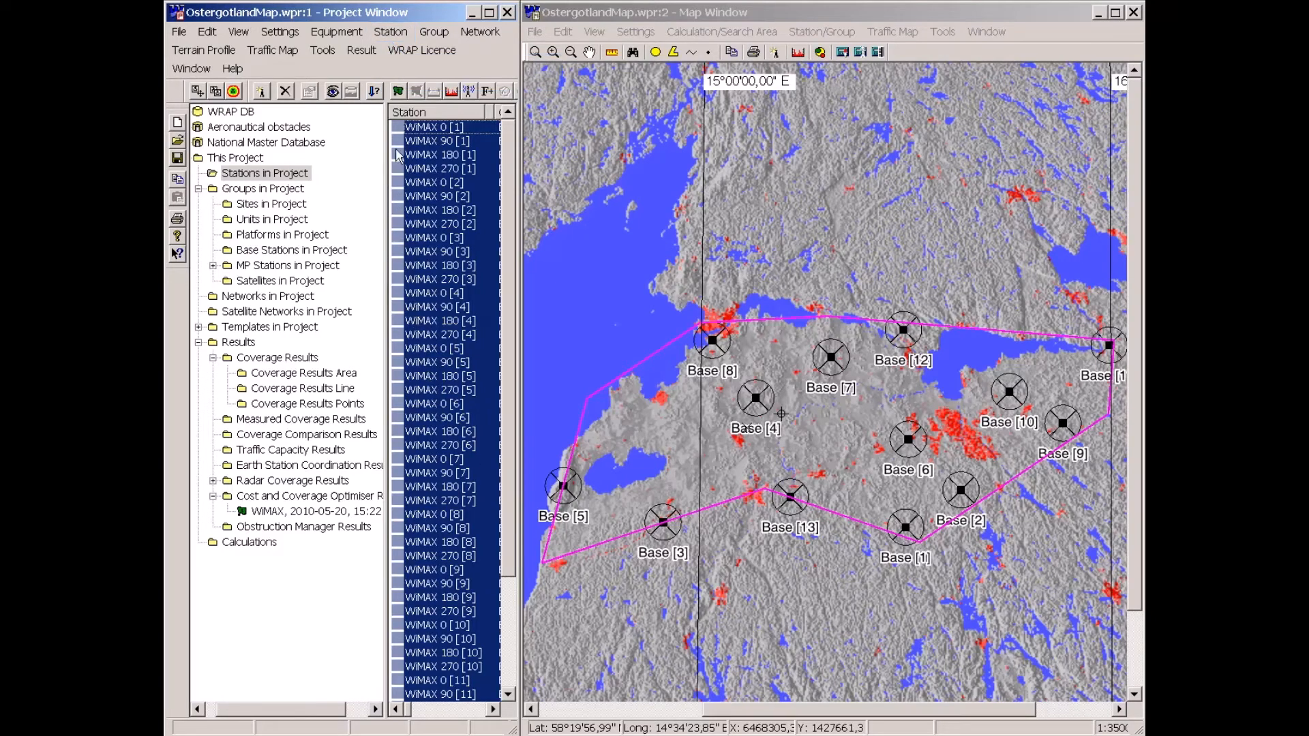
{"action": "left_click", "coordinate": [393, 33]}
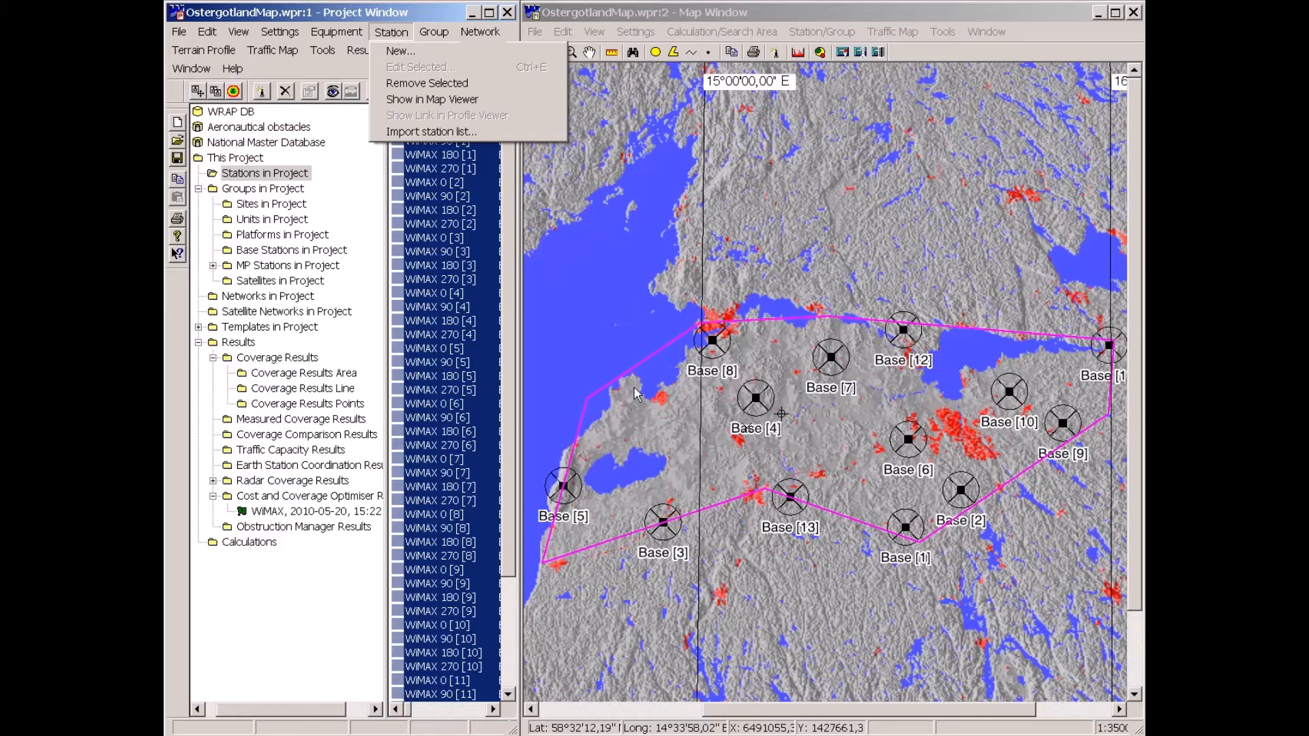
{"action": "left_click", "coordinate": [635, 425]}
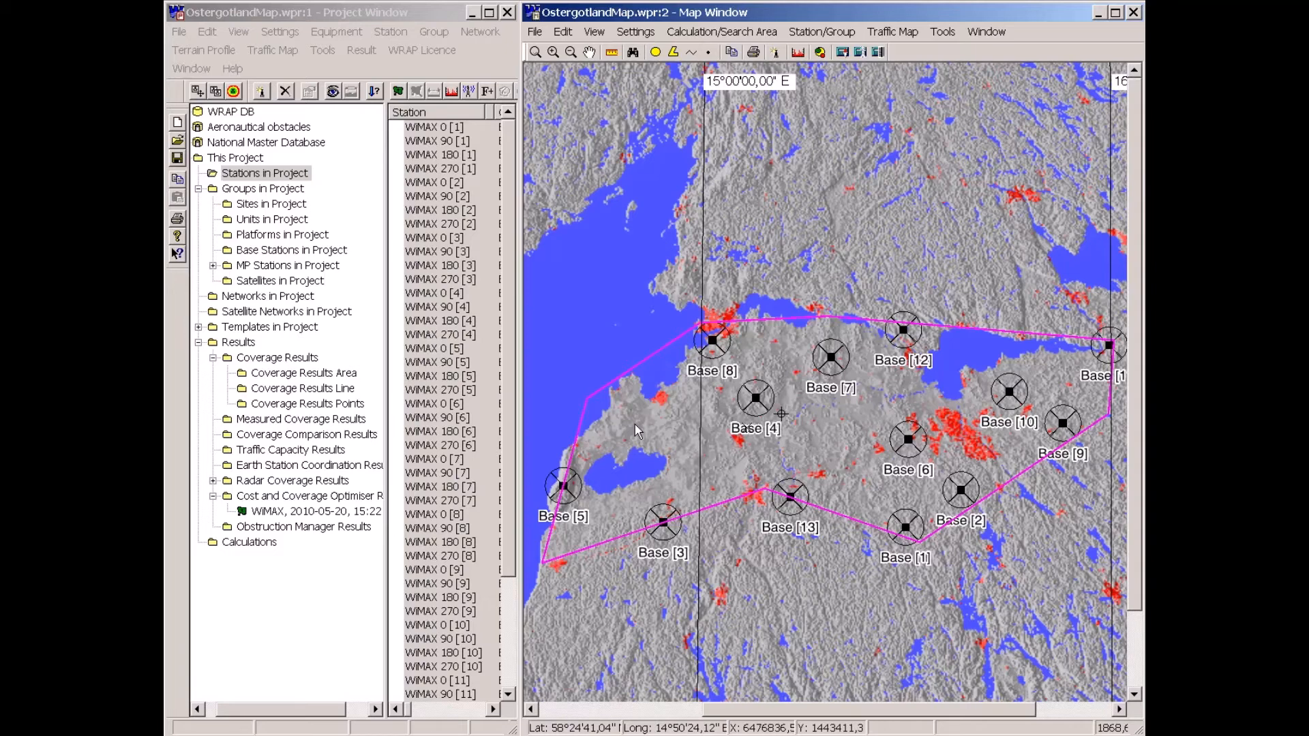
Create a new station on the map west of Base [4] from the WiMAX Client 10 m HP template.
{"action": "right_click", "coordinate": [612, 430]}
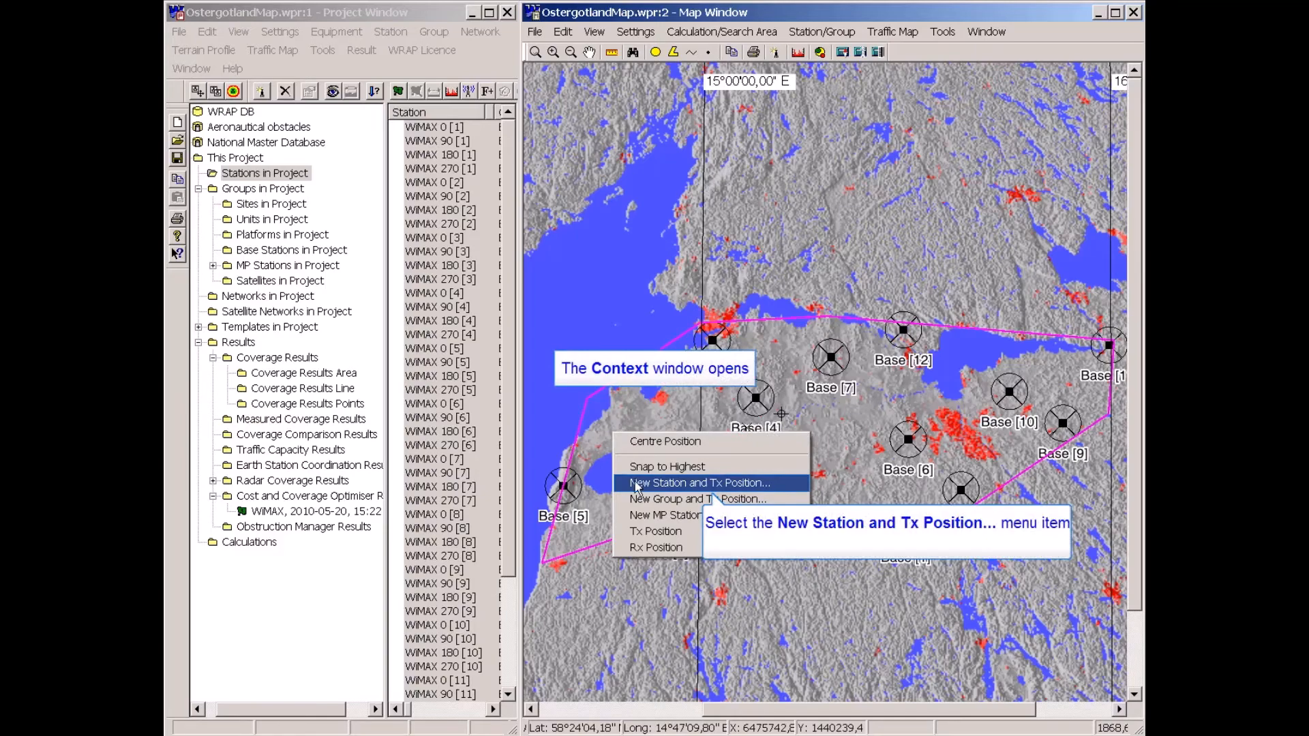
{"action": "left_click", "coordinate": [637, 485]}
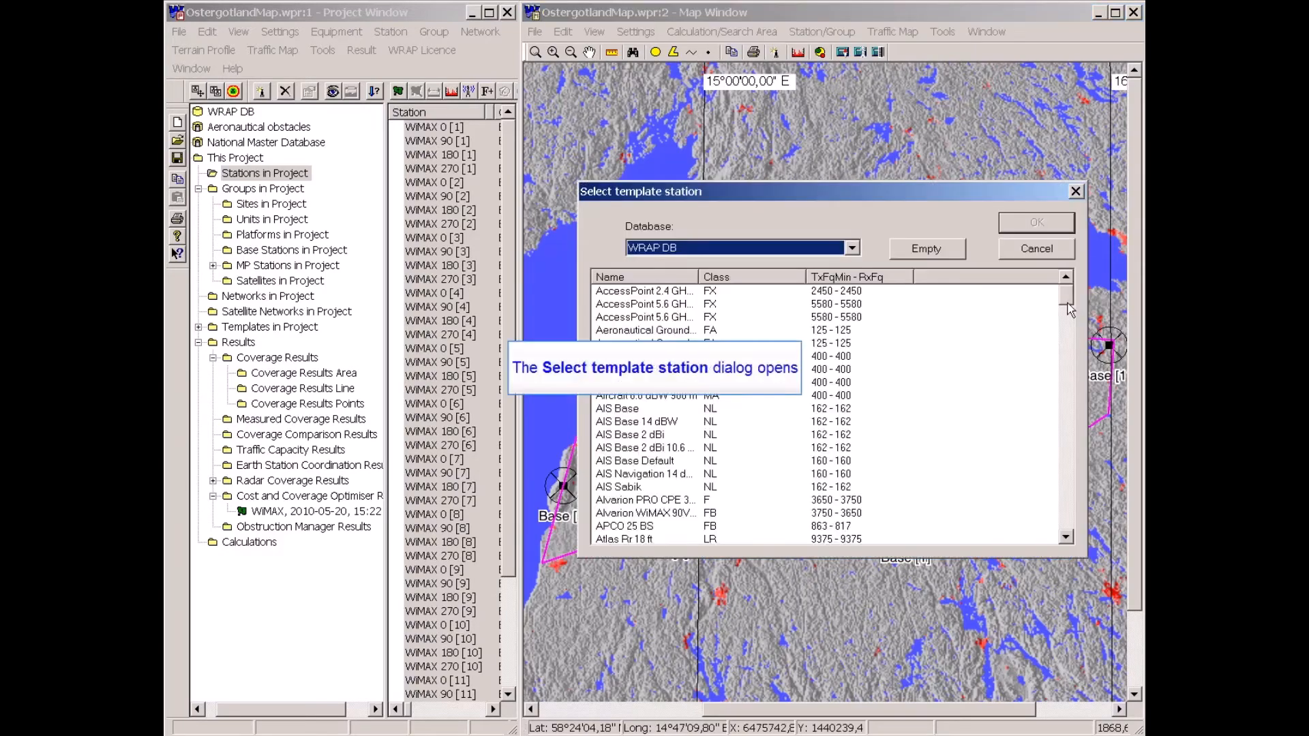
{"action": "left_click_drag", "start_coordinate": [1069, 307], "coordinate": [1098, 518]}
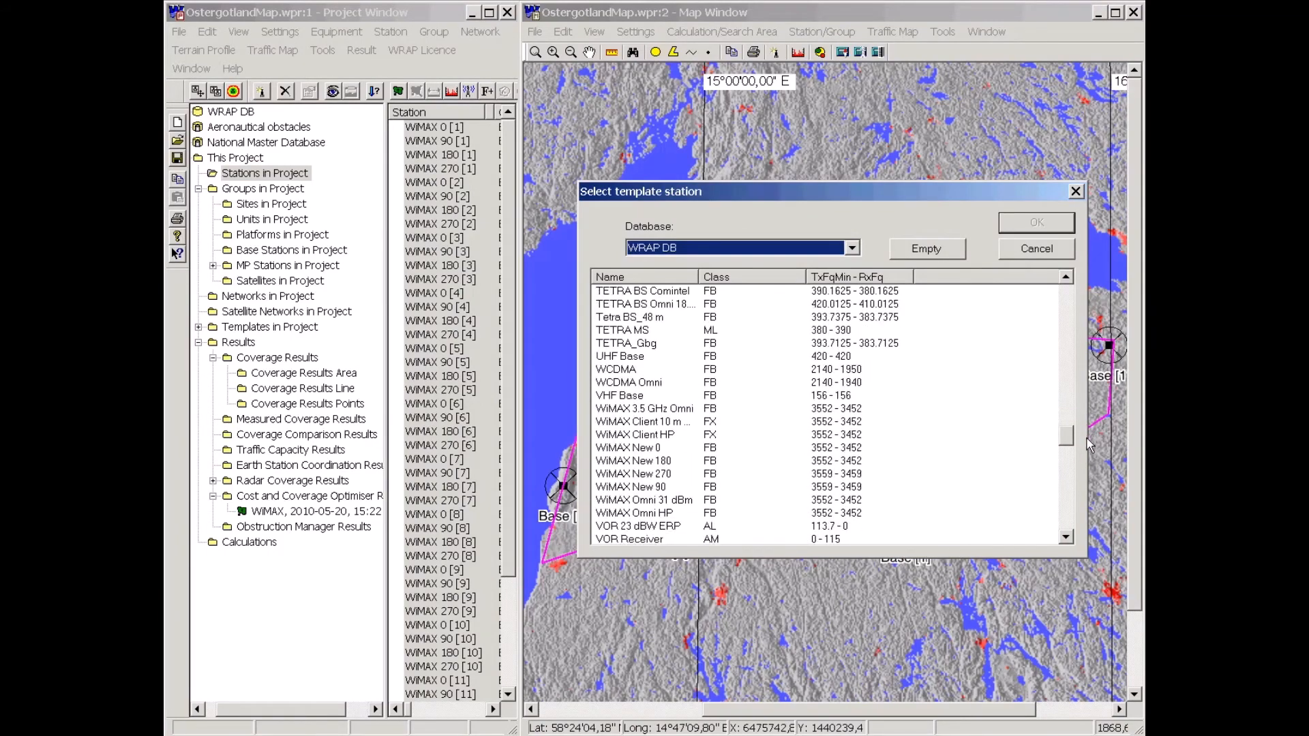
{"action": "left_click", "coordinate": [655, 434]}
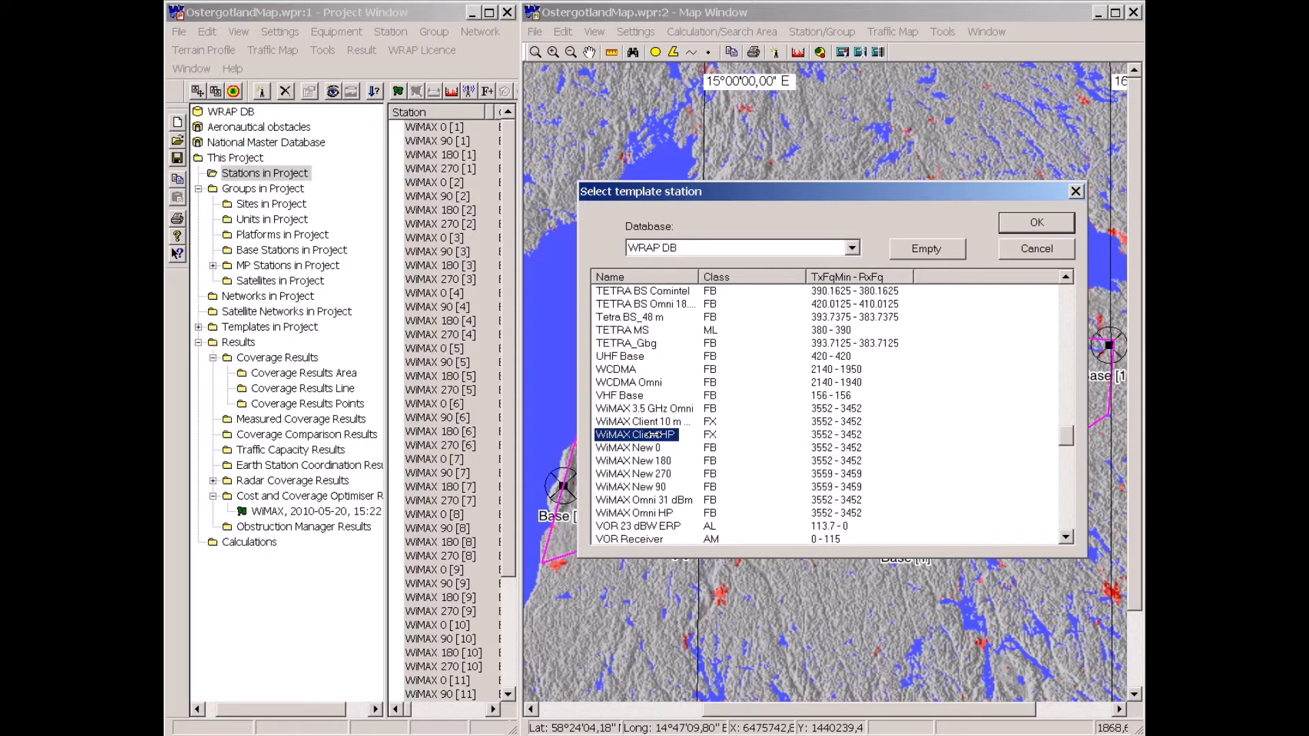
{"action": "left_click_drag", "start_coordinate": [698, 276], "coordinate": [749, 276]}
{"action": "left_click", "coordinate": [646, 423]}
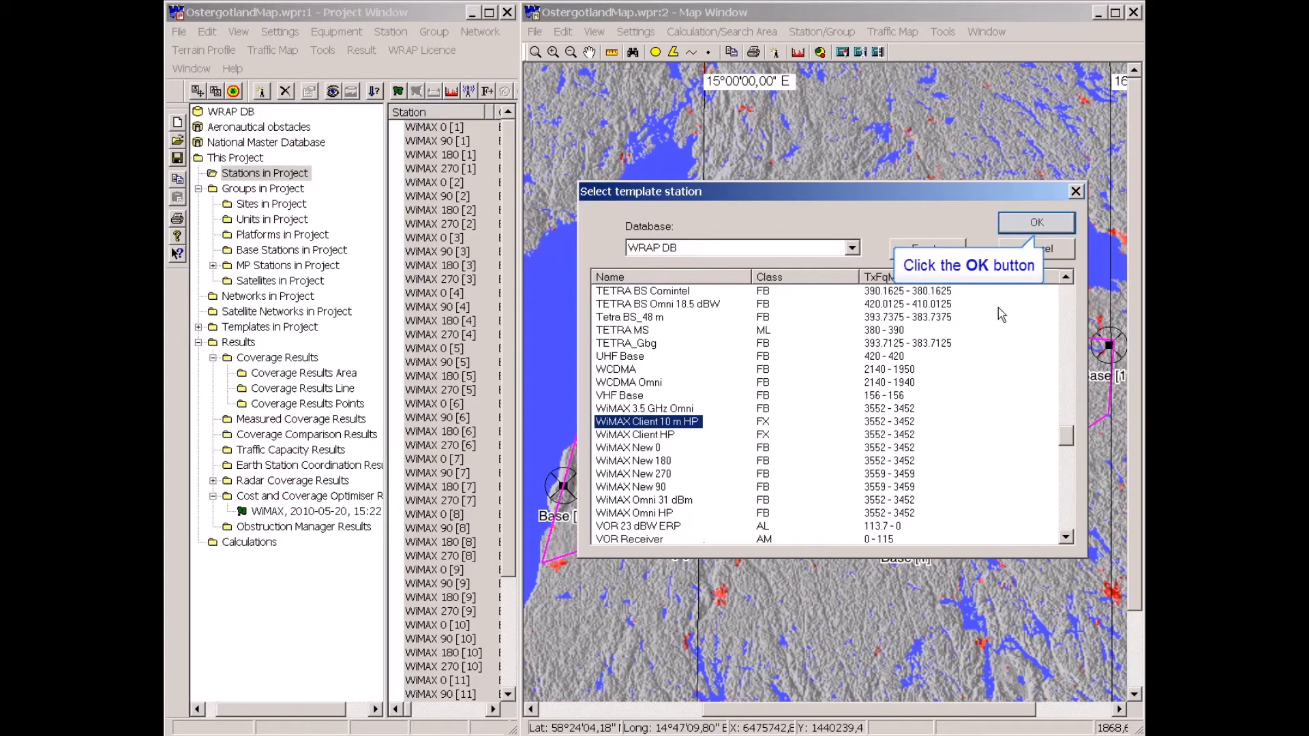
{"action": "left_click", "coordinate": [1026, 228]}
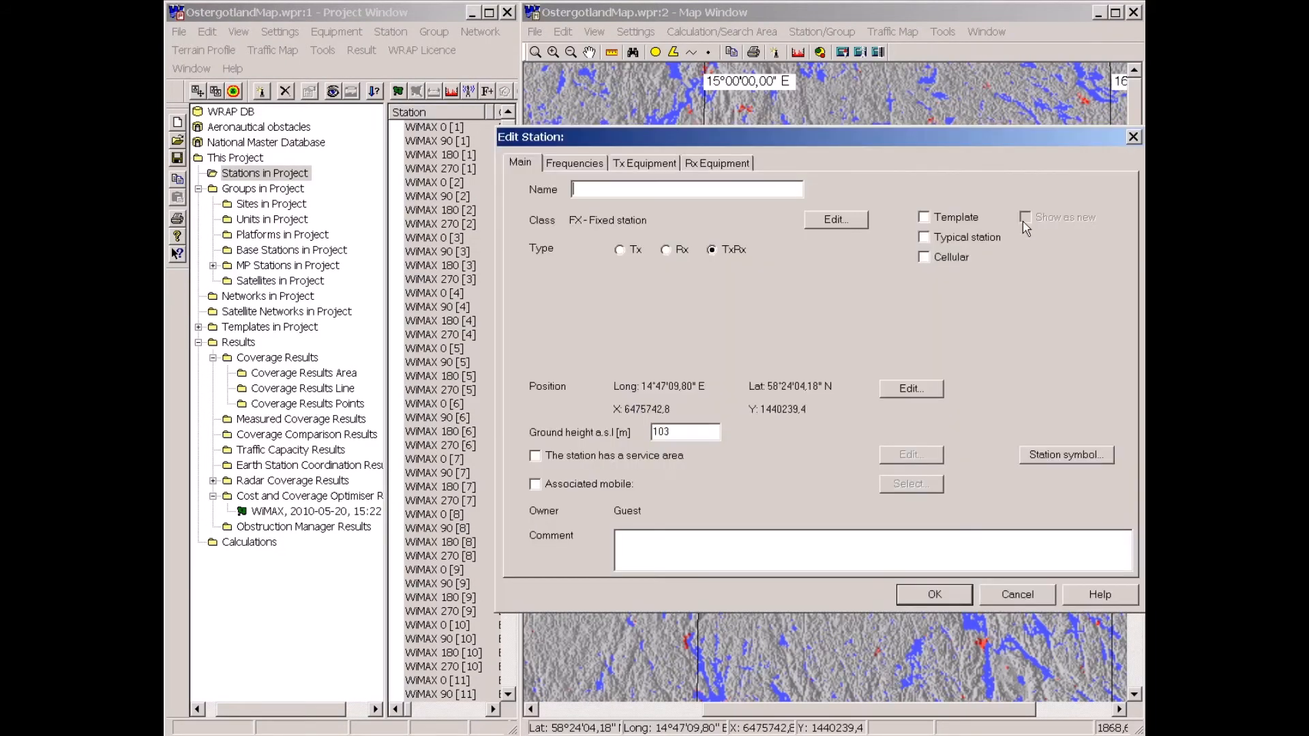
Name the new station CPE and open its frequency and Tx equipment settings.
{"action": "type", "text": "CPE 1"}
{"action": "left_click", "coordinate": [599, 167]}
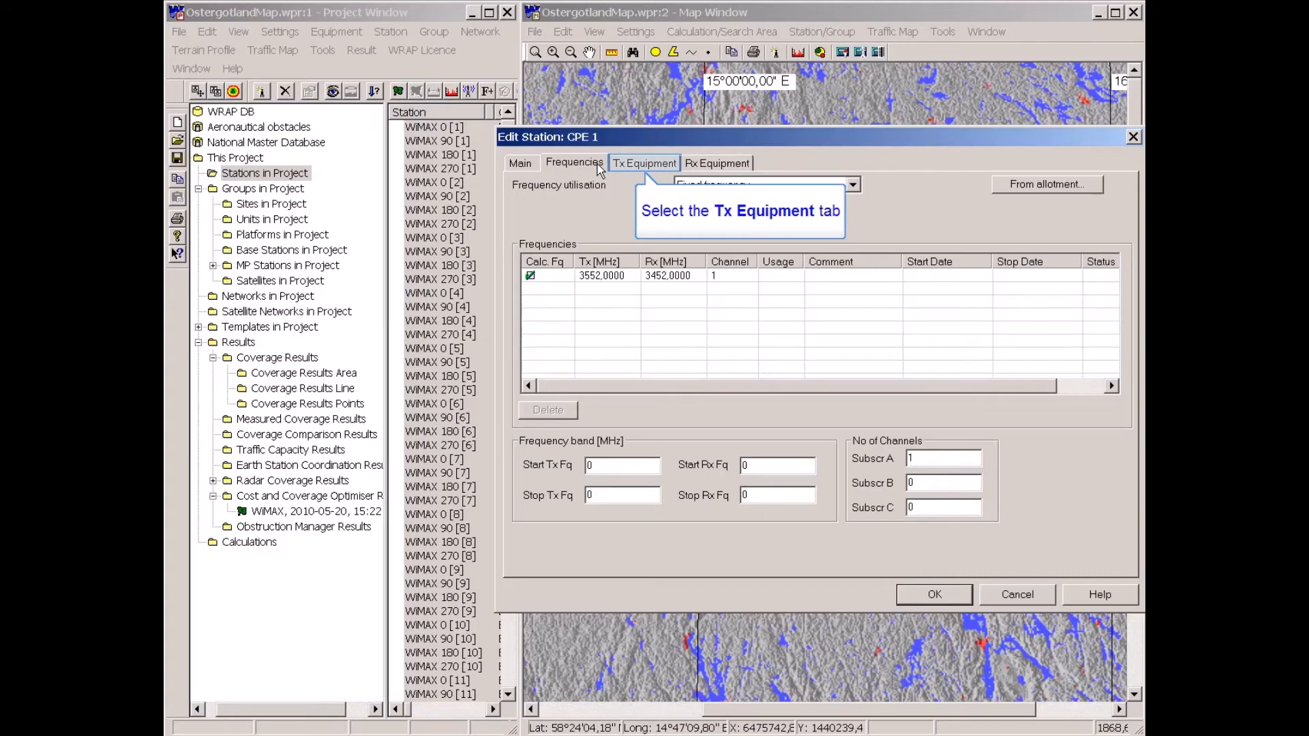
{"action": "left_click", "coordinate": [648, 165]}
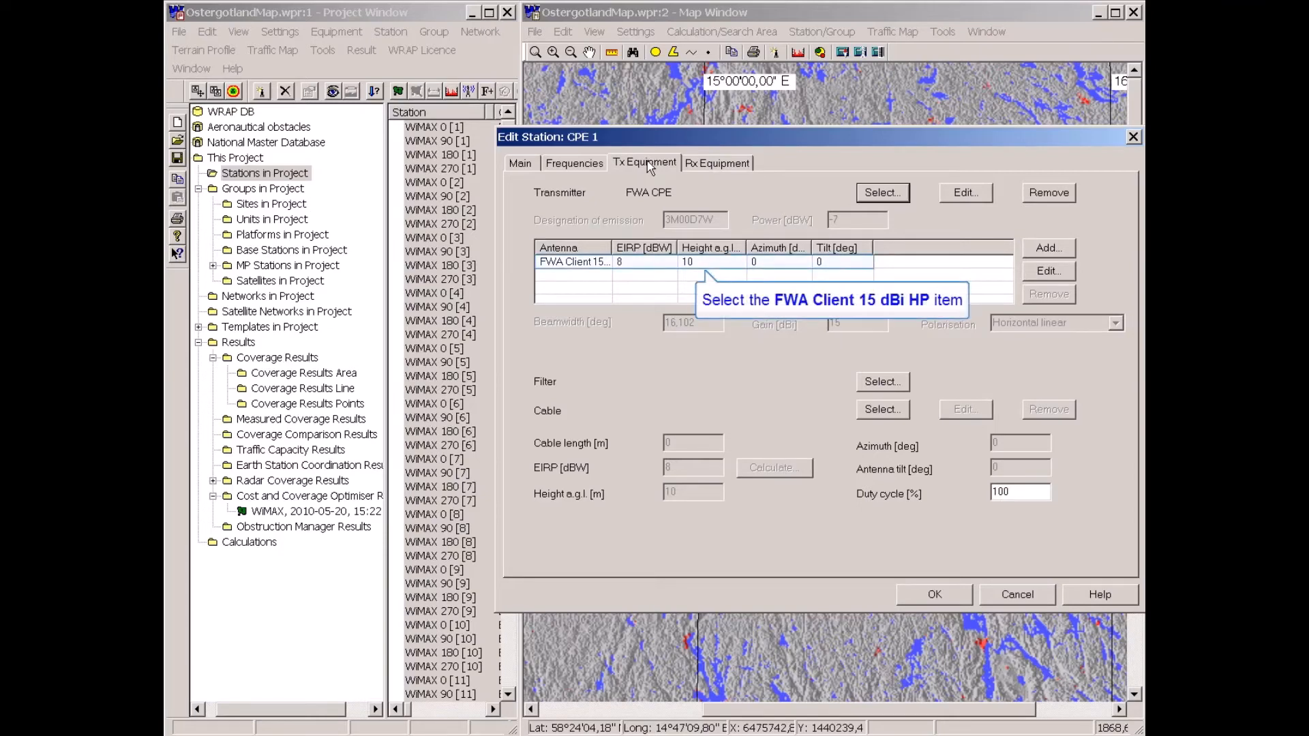
Open the FWA Client 15 dBi HP antenna and view its horizontal and vertical plane antenna diagrams.
{"action": "left_click", "coordinate": [596, 268]}
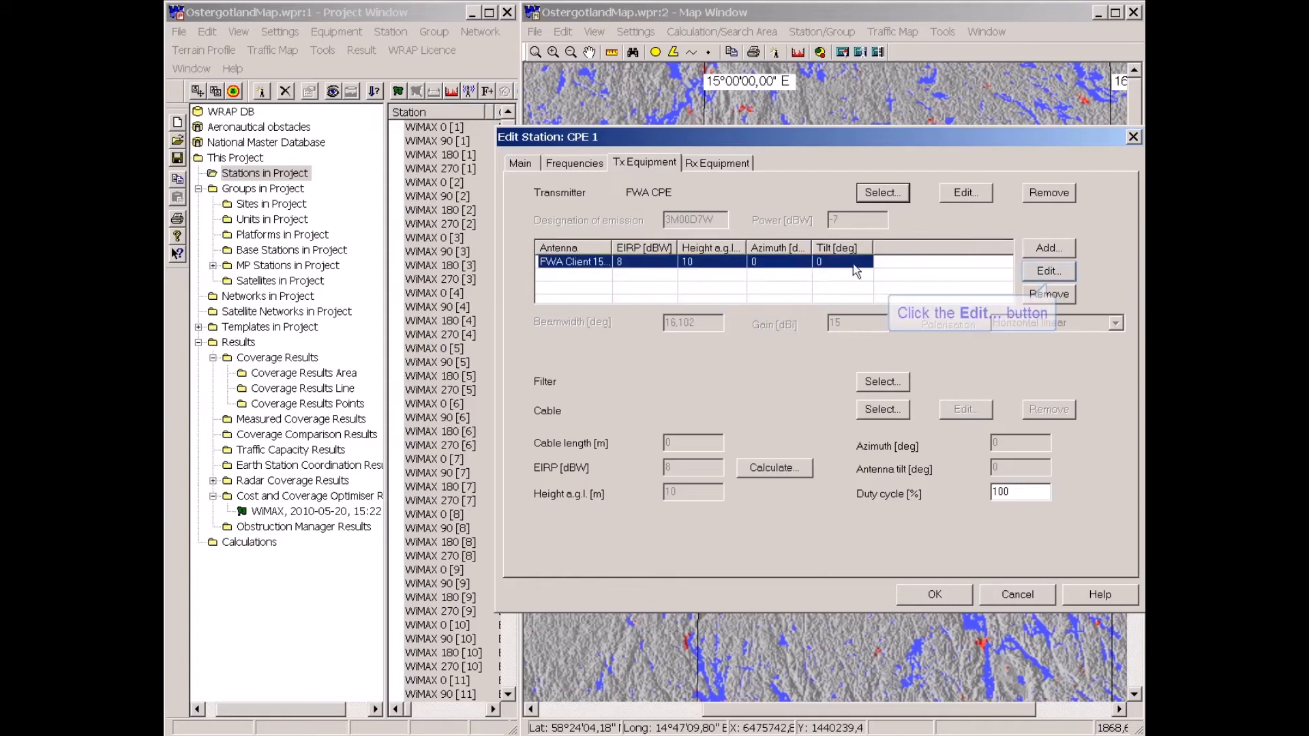
{"action": "left_click", "coordinate": [1043, 274]}
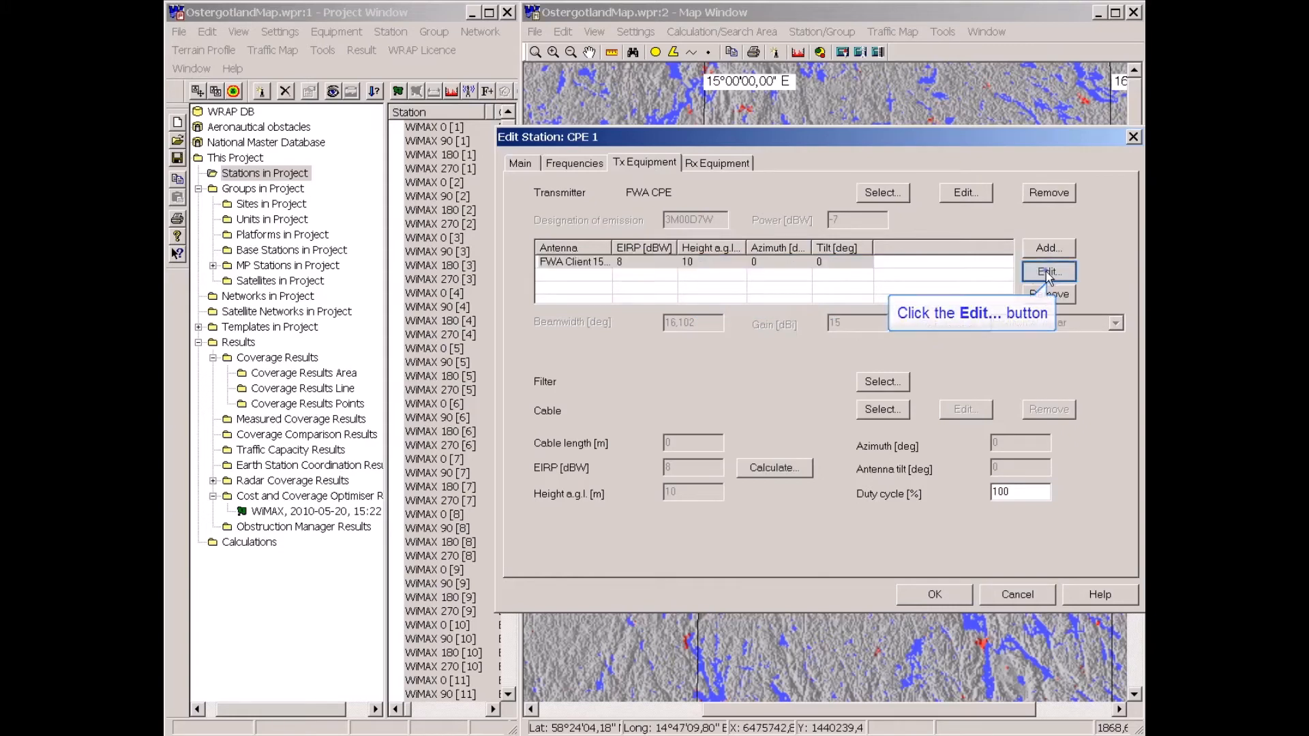
{"action": "left_click", "coordinate": [655, 193]}
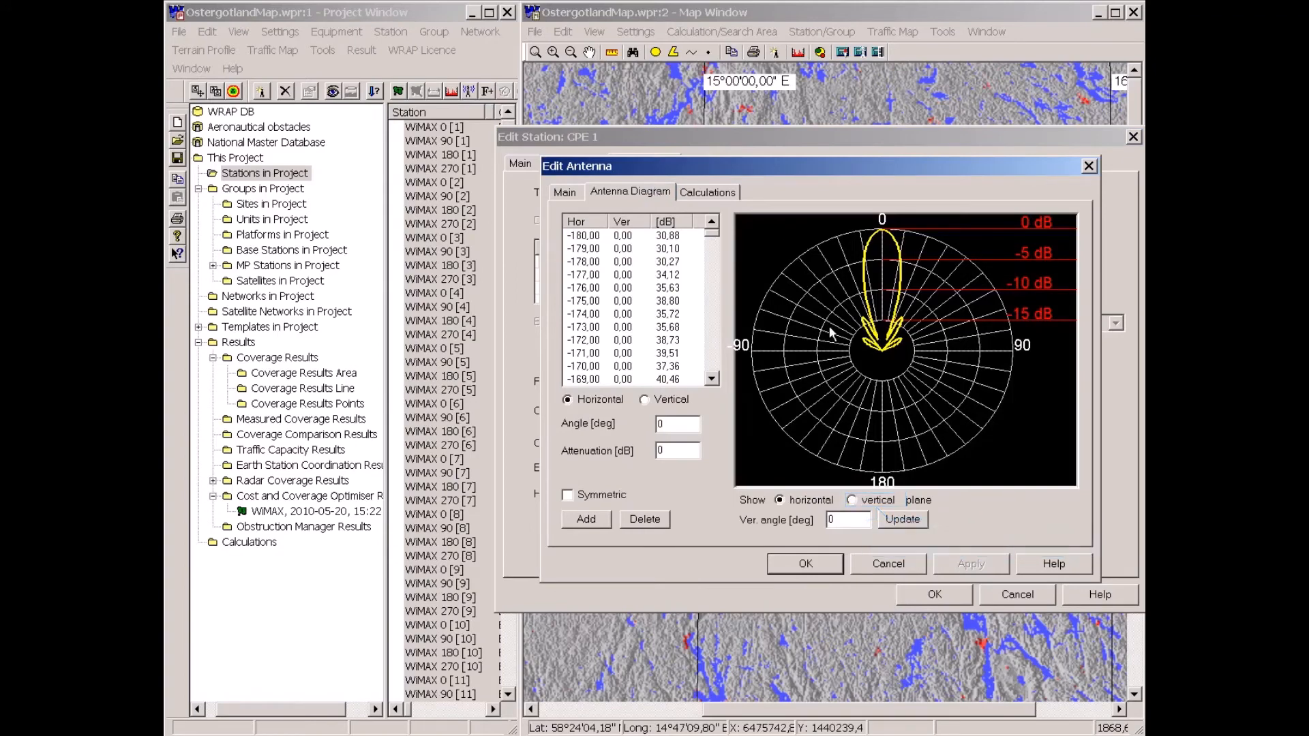
{"action": "left_click", "coordinate": [852, 500]}
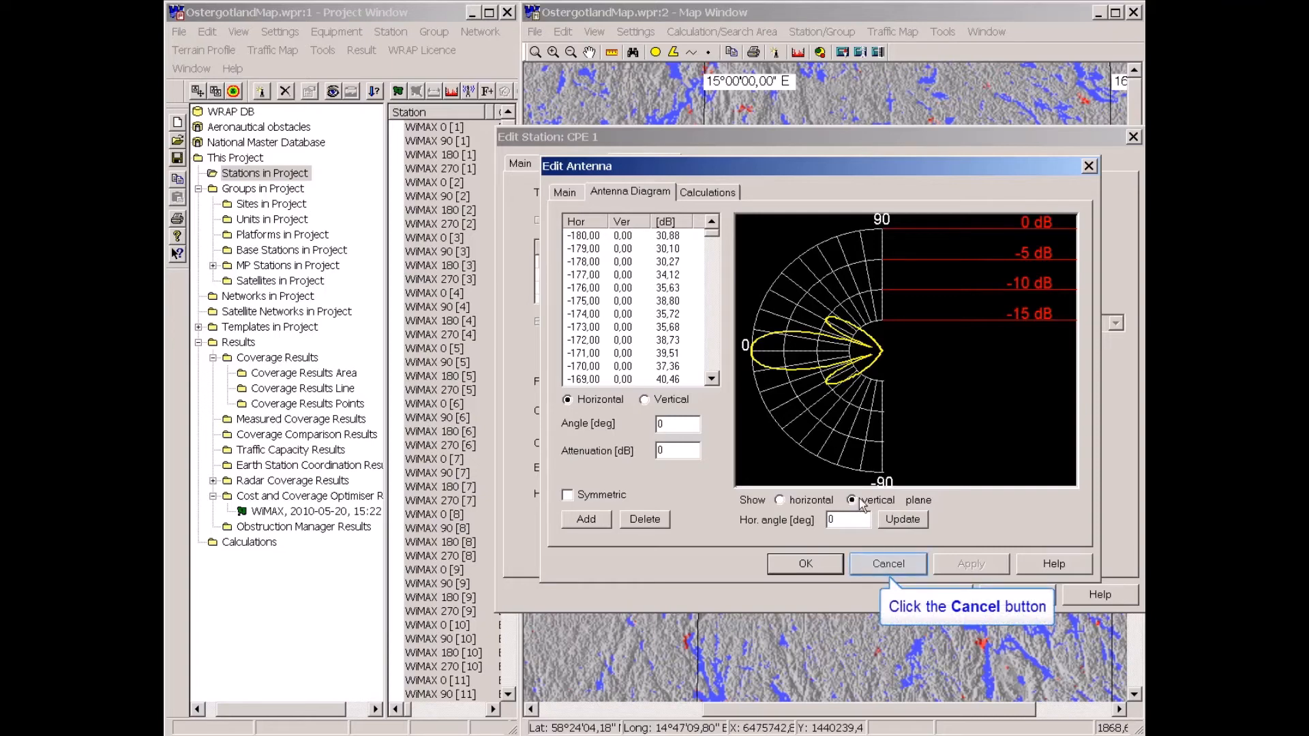
{"action": "left_click", "coordinate": [879, 564]}
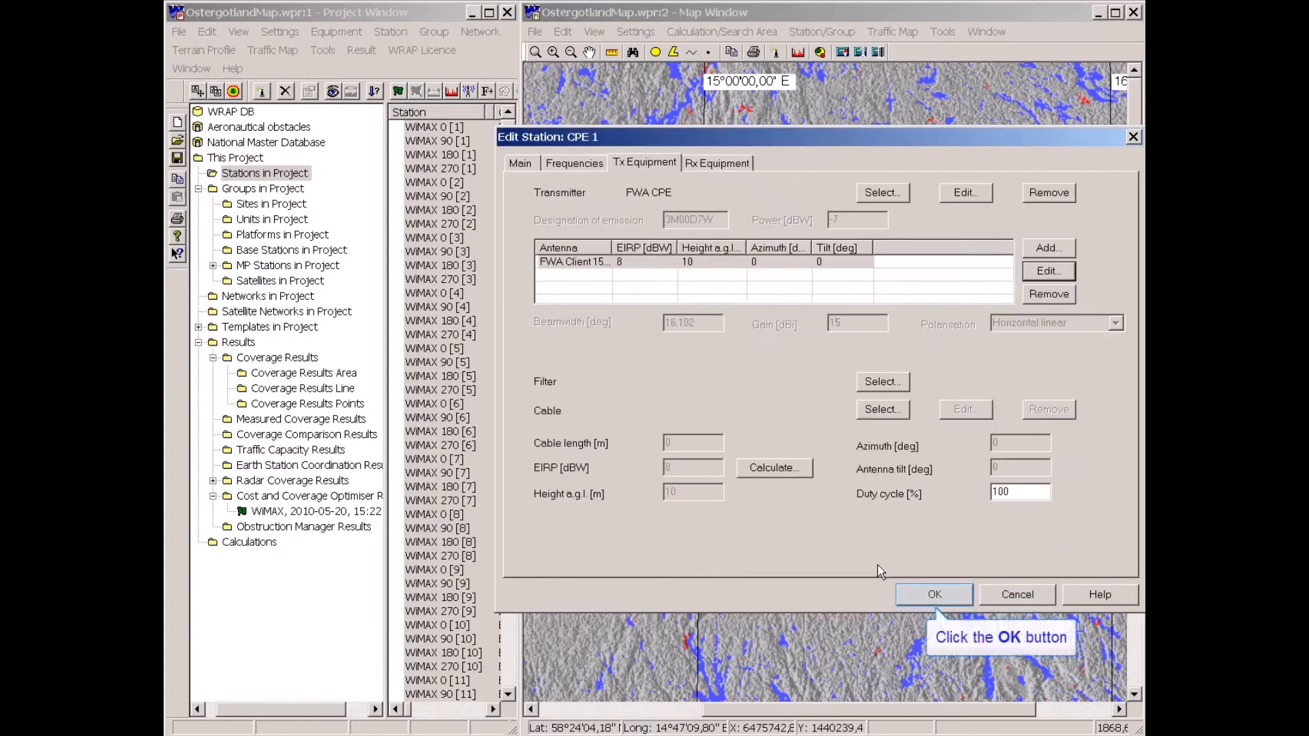
Save the CPE station settings and duplicate the CPE station repeatedly to place 22 copies across the service area.
{"action": "left_click", "coordinate": [934, 595]}
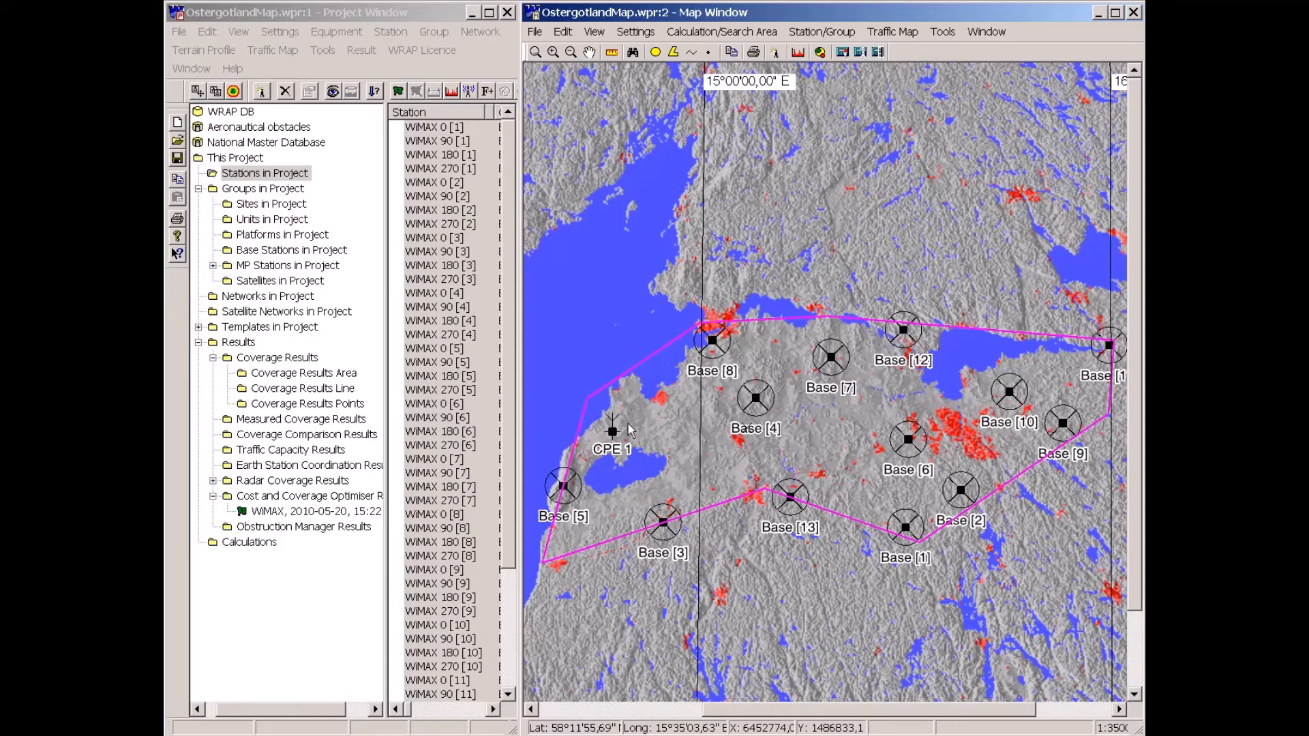
{"action": "left_click_drag", "start_coordinate": [629, 424], "coordinate": [657, 421]}
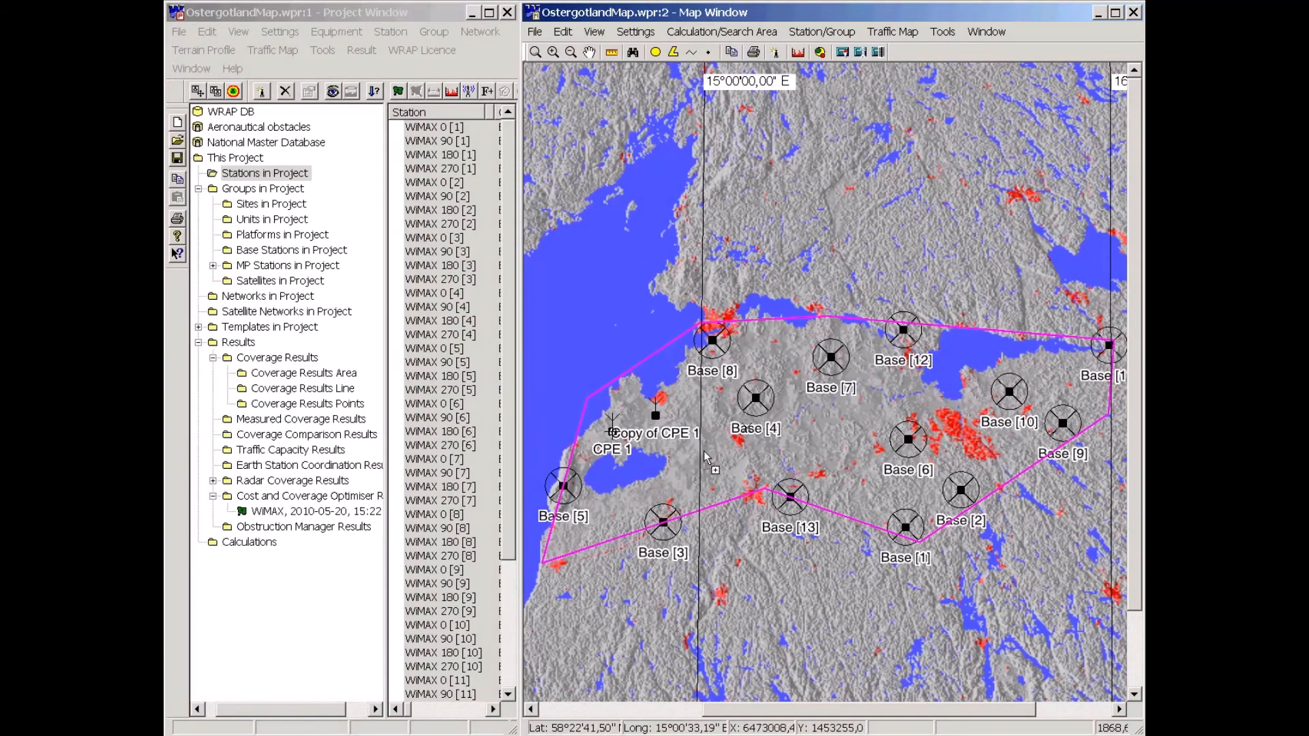
{"action": "left_click_drag", "start_coordinate": [706, 458], "coordinate": [706, 458]}
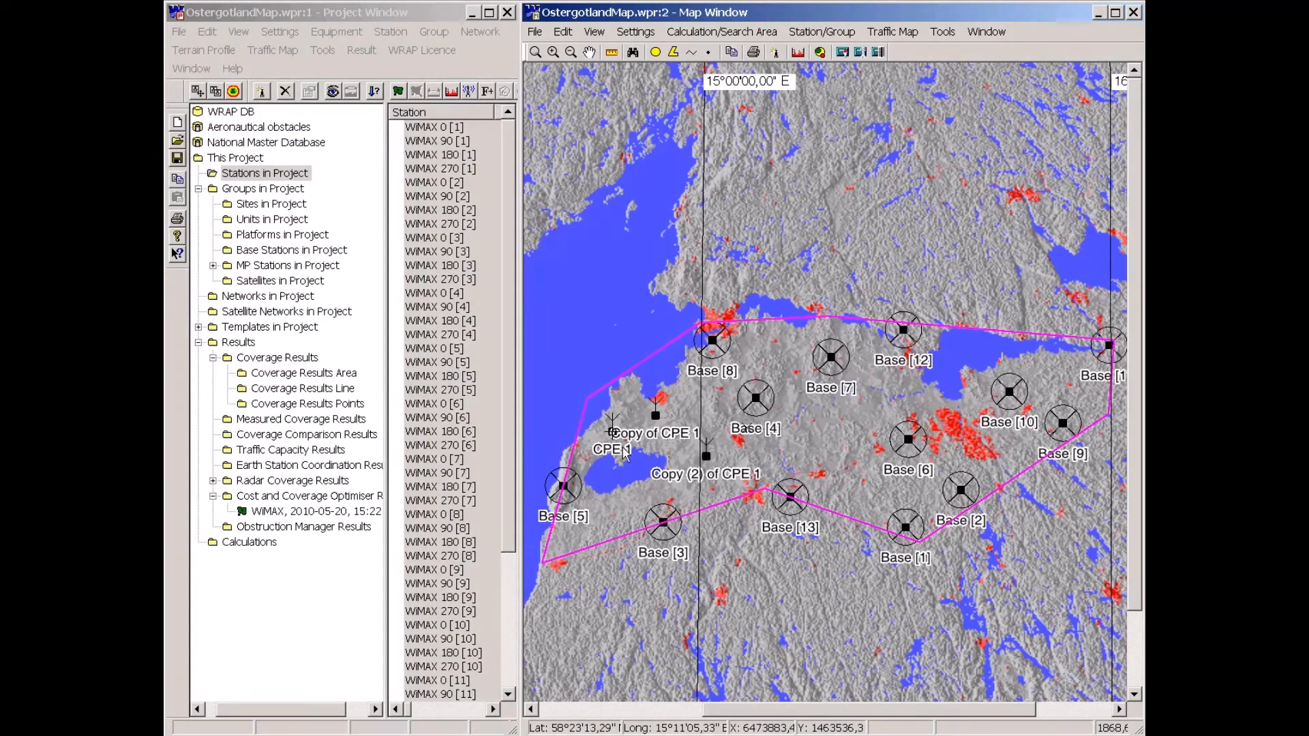
{"action": "left_click_drag", "start_coordinate": [625, 455], "coordinate": [777, 447]}
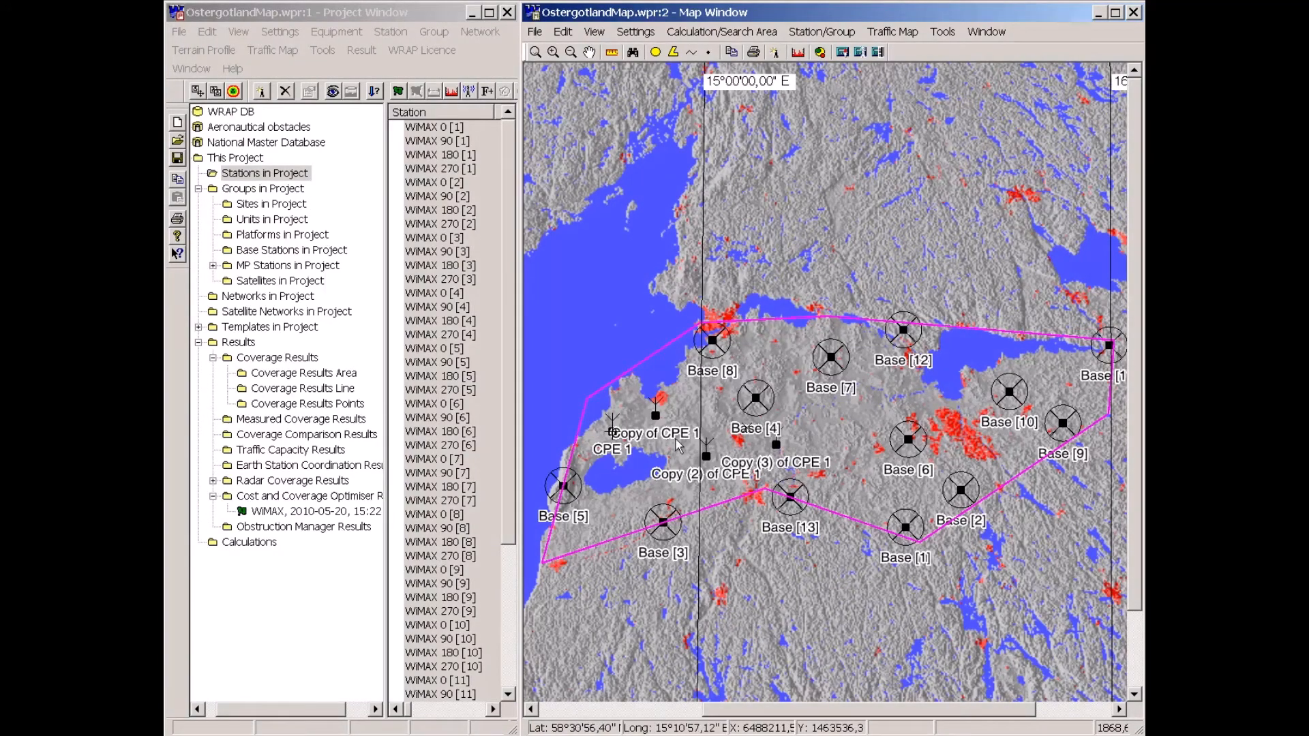
{"action": "left_click", "coordinate": [776, 345]}
{"action": "left_click", "coordinate": [895, 375]}
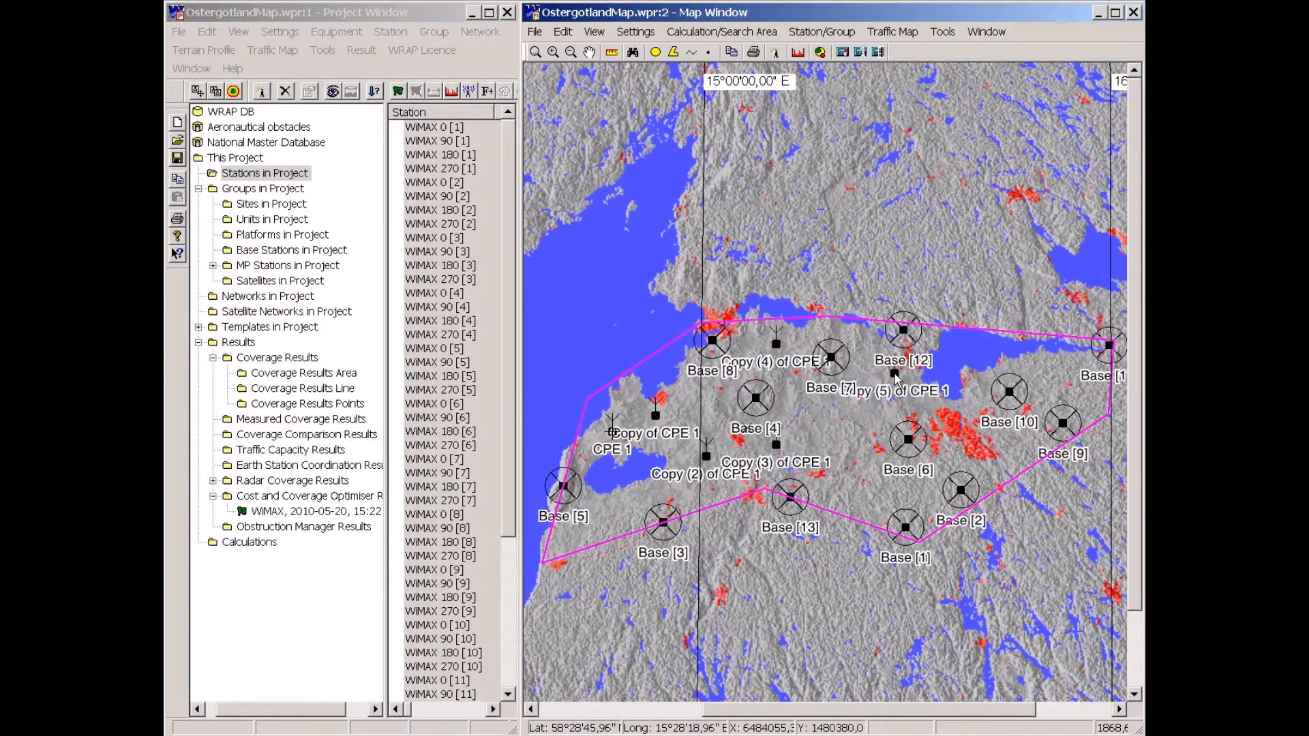
{"action": "left_click", "coordinate": [590, 518]}
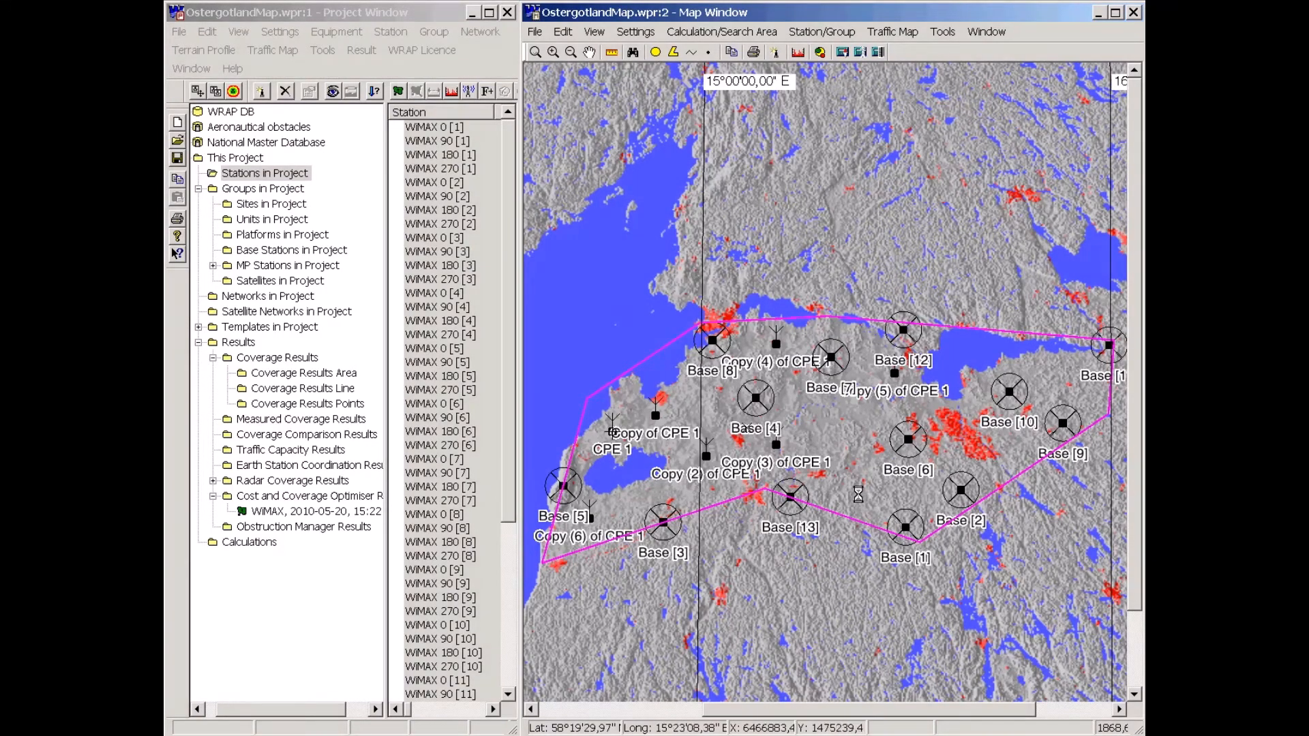
{"action": "left_click_drag", "start_coordinate": [612, 431], "coordinate": [1015, 438]}
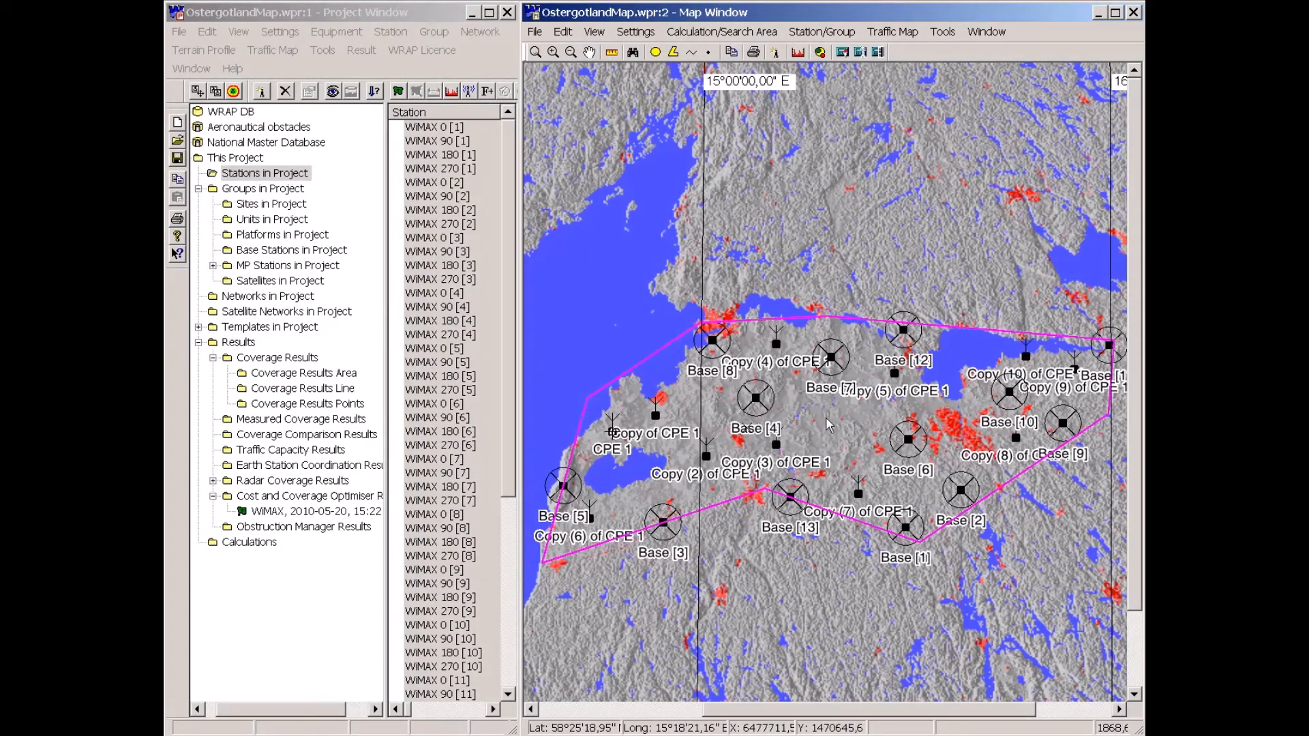
{"action": "left_click_drag", "start_coordinate": [614, 434], "coordinate": [711, 409]}
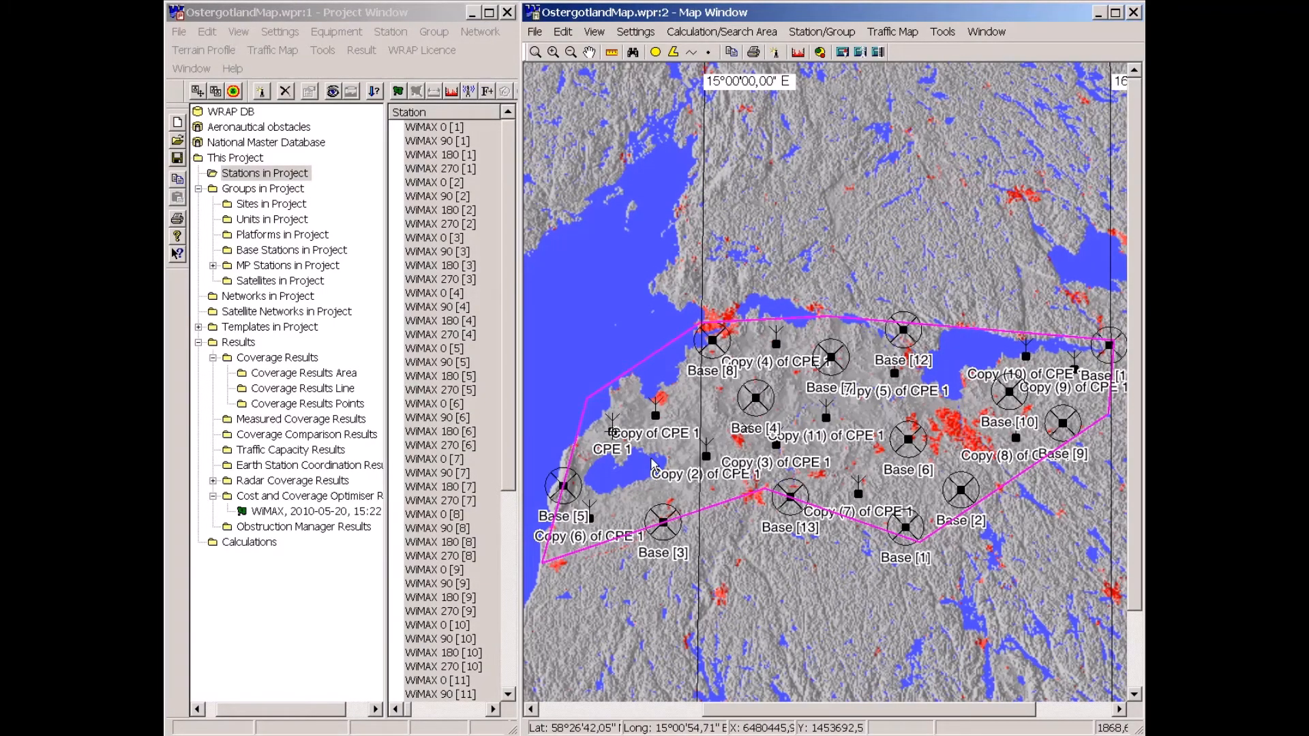
{"action": "left_click_drag", "start_coordinate": [652, 466], "coordinate": [874, 411]}
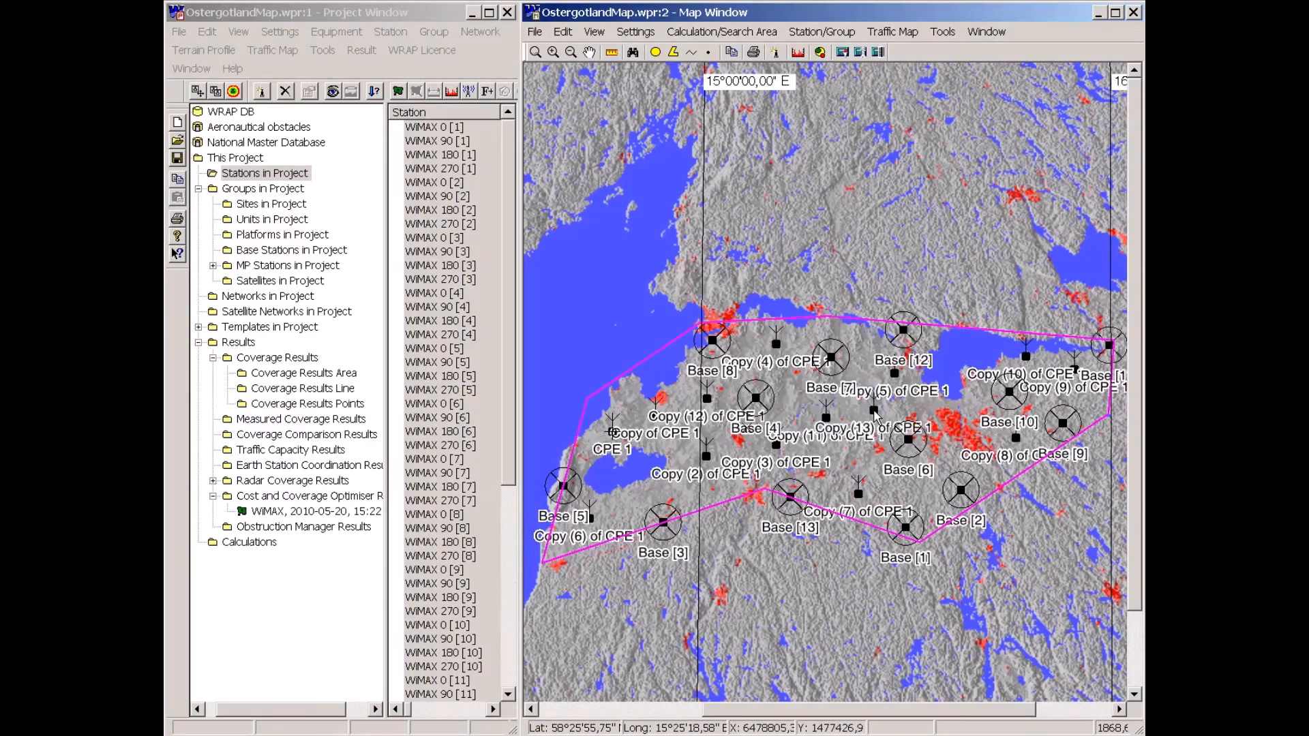
{"action": "left_click_drag", "start_coordinate": [620, 449], "coordinate": [824, 323]}
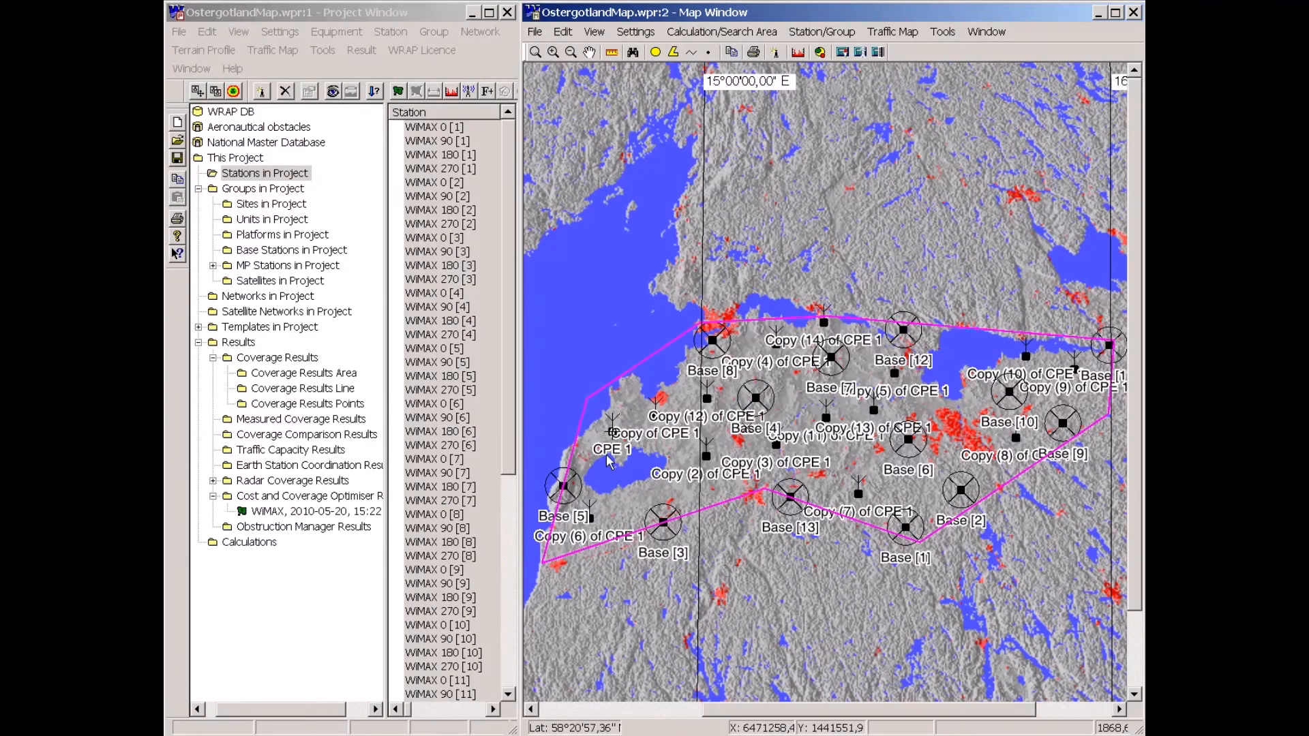
{"action": "left_click_drag", "start_coordinate": [608, 461], "coordinate": [628, 498]}
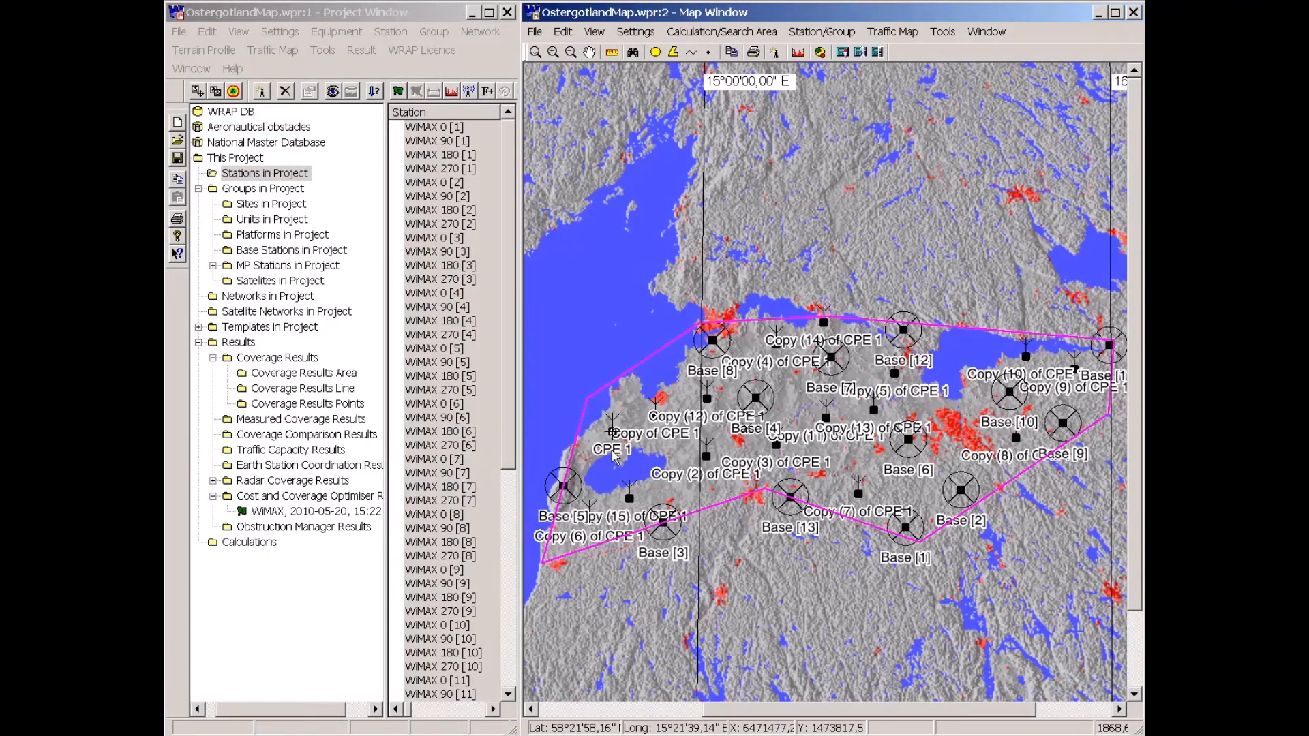
{"action": "key", "text": "ctrl+v"}
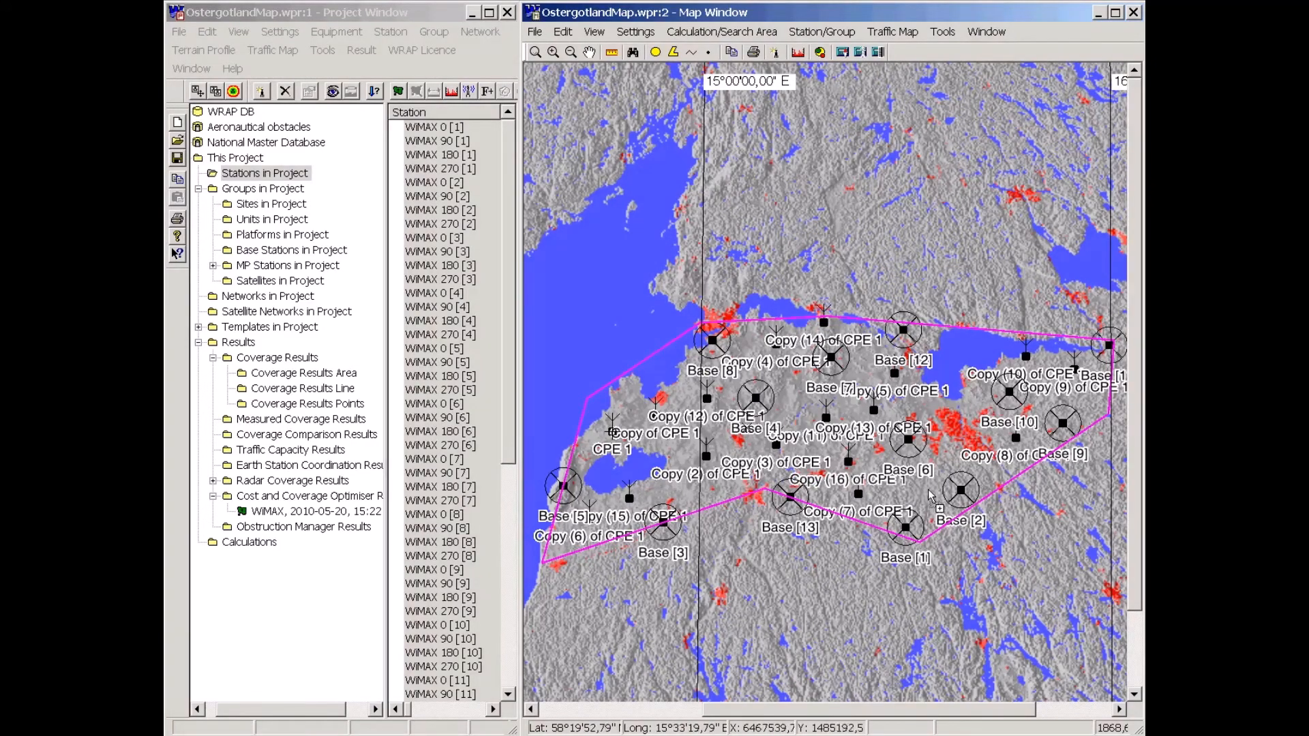
{"action": "key", "text": "ctrl+v"}
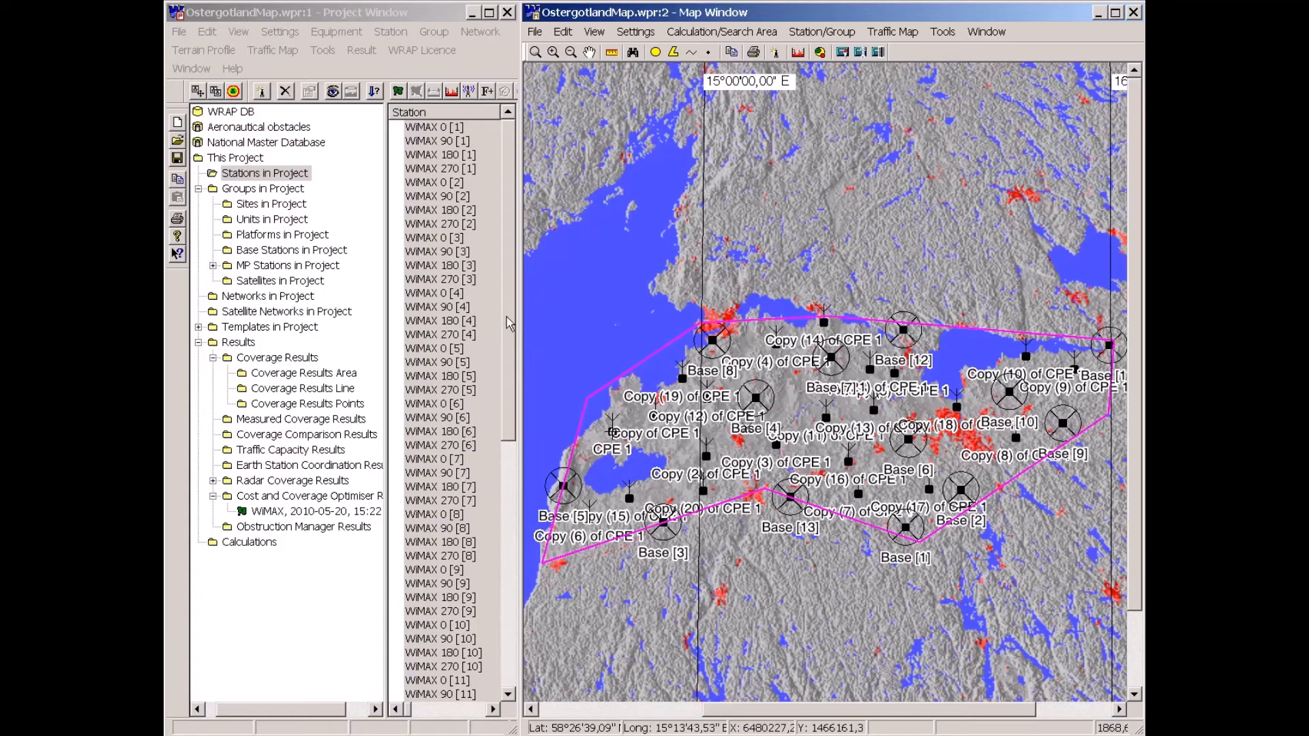
Select CPE 1 and all its copies in the station list and link them to sectors using best server calculation.
{"action": "left_click_drag", "start_coordinate": [510, 323], "coordinate": [501, 613]}
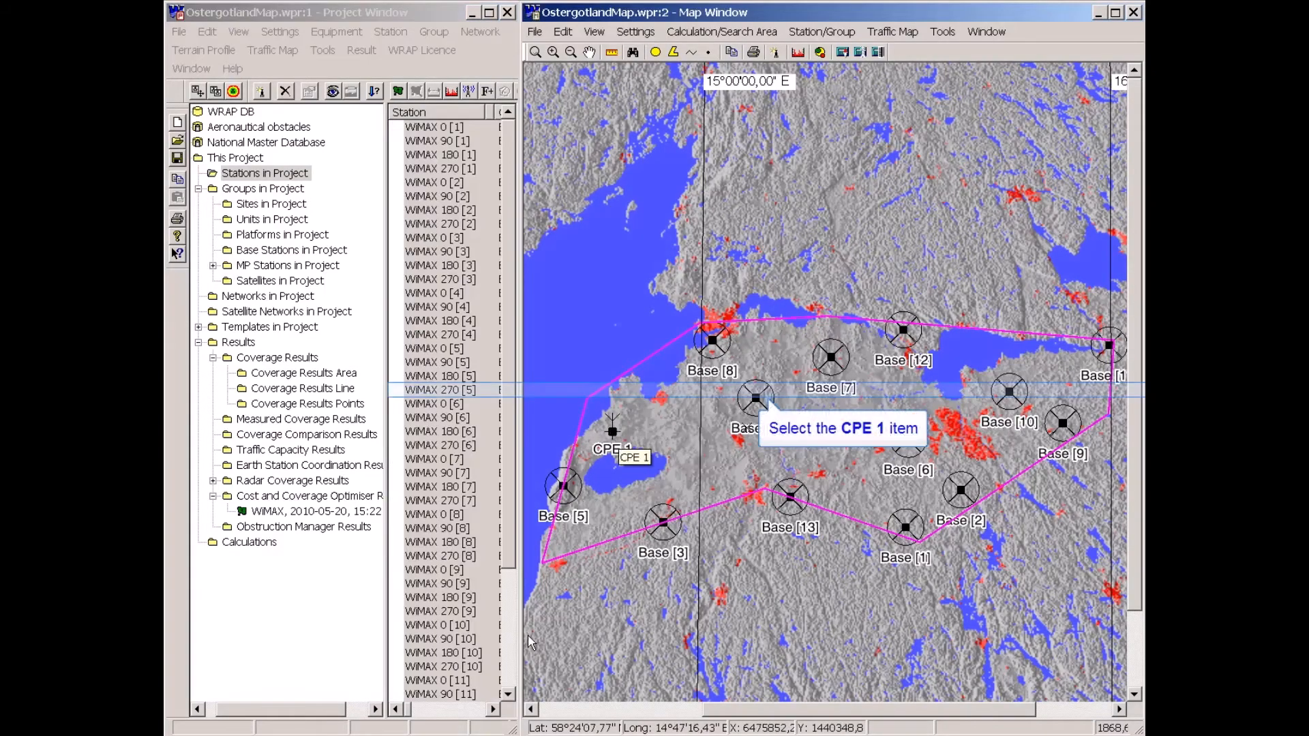
{"action": "left_click", "coordinate": [424, 394]}
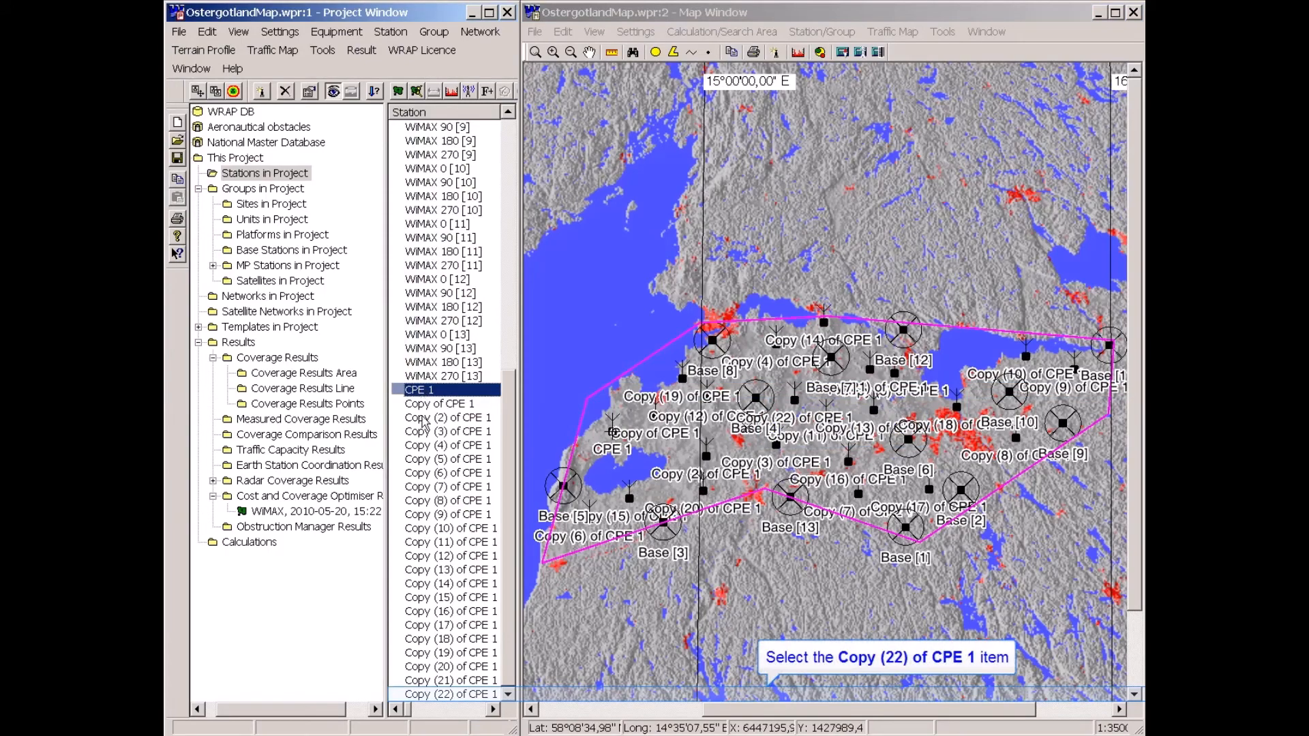
{"action": "left_click", "coordinate": [424, 695], "text": "shift"}
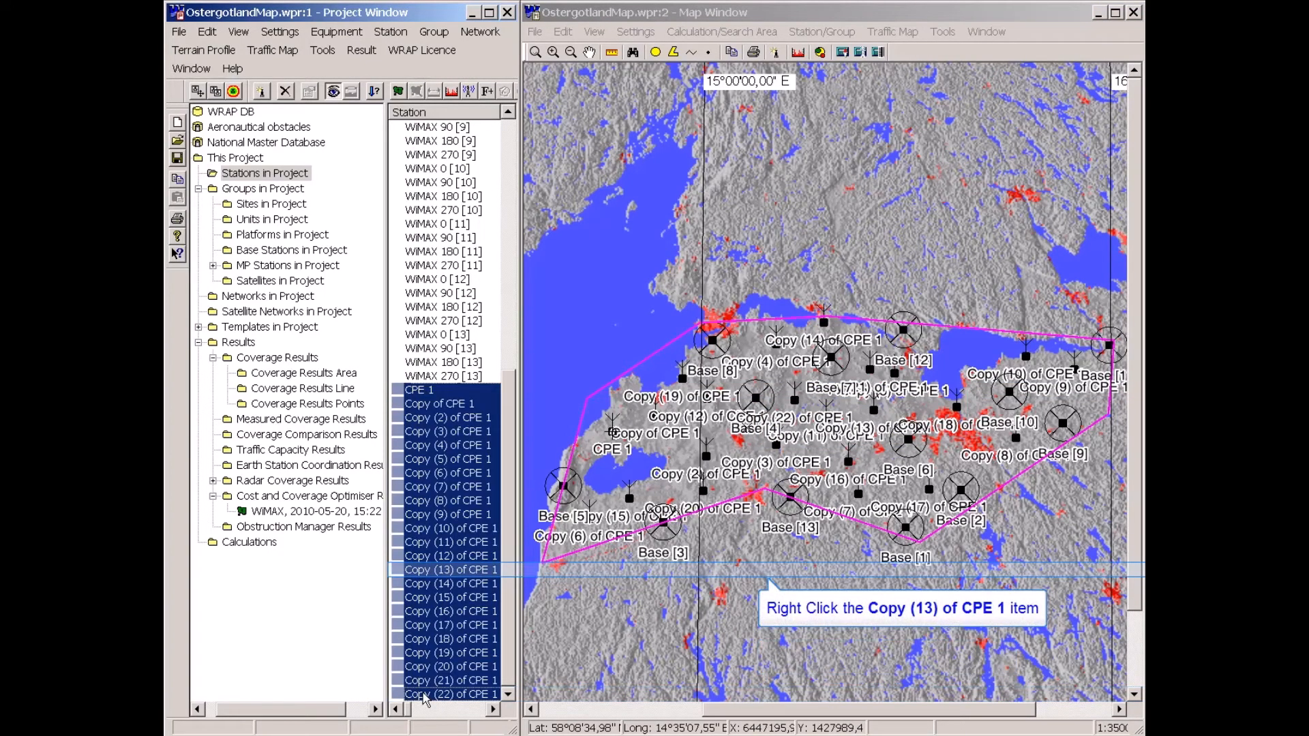
{"action": "right_click", "coordinate": [434, 572]}
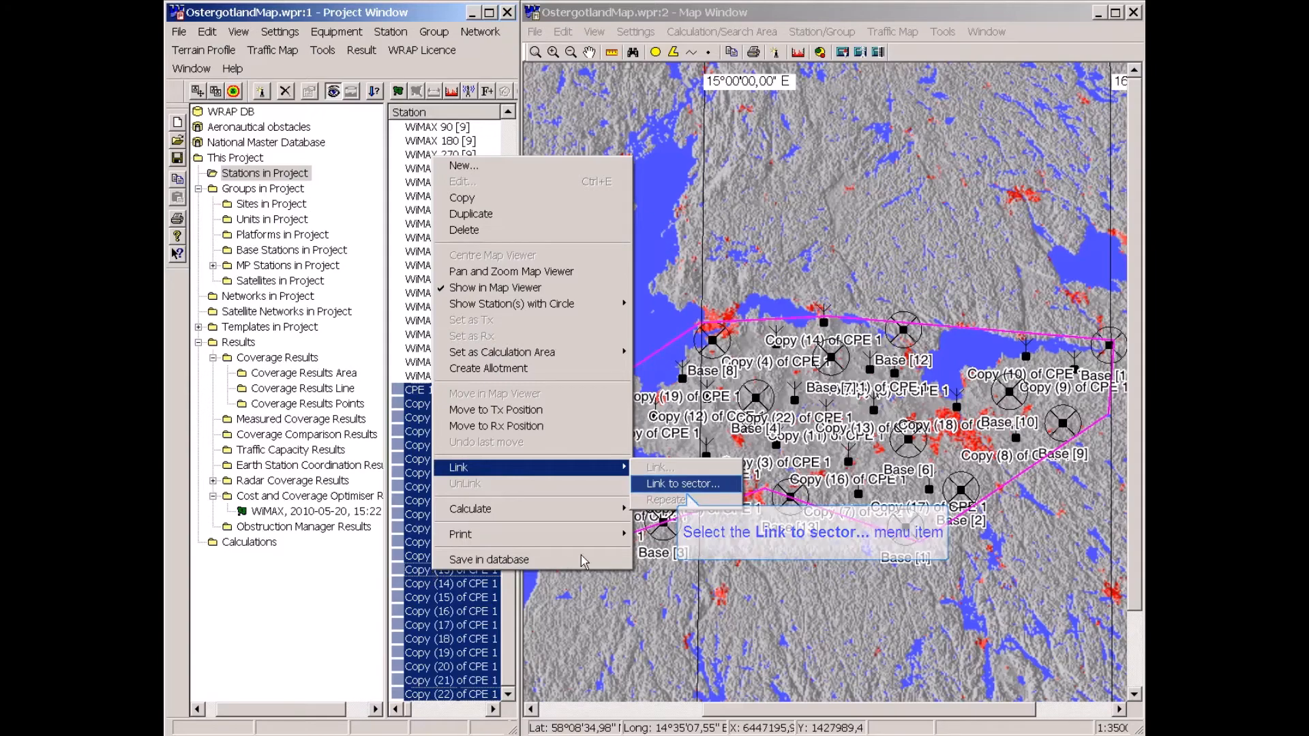
{"action": "left_click", "coordinate": [656, 486]}
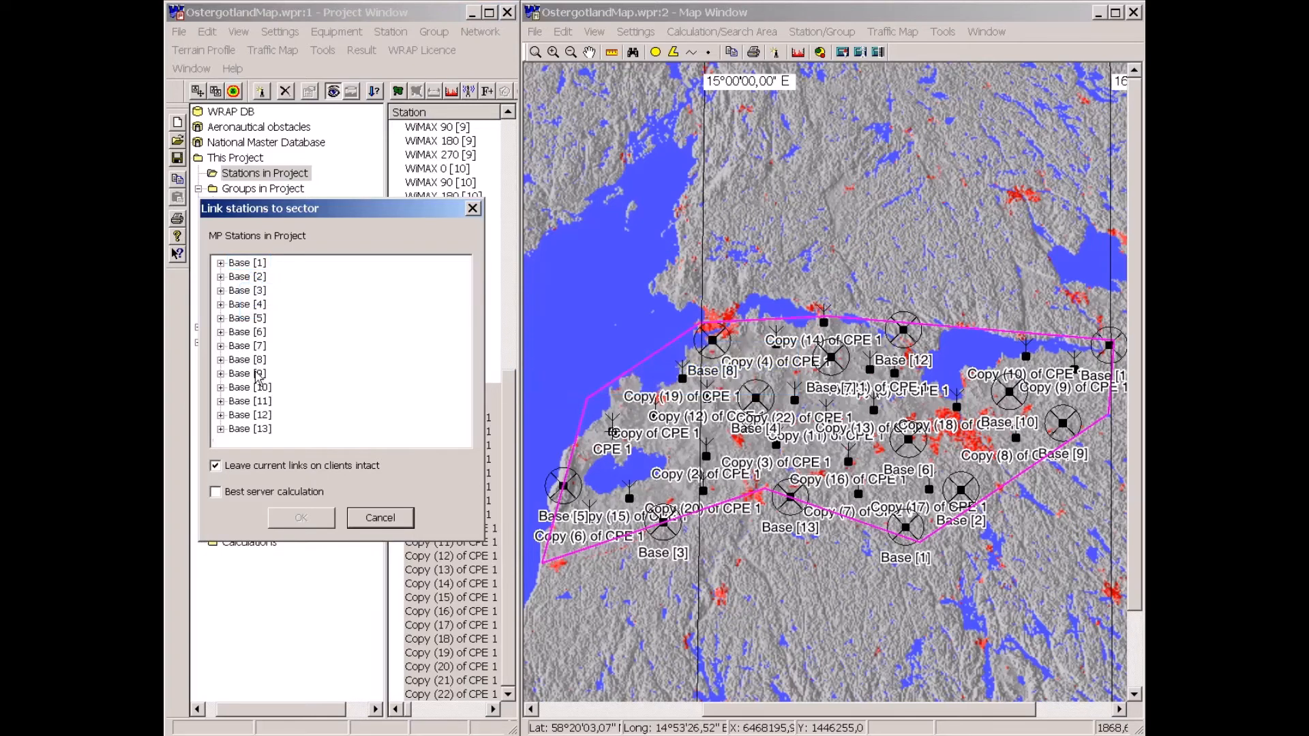
{"action": "left_click", "coordinate": [220, 264]}
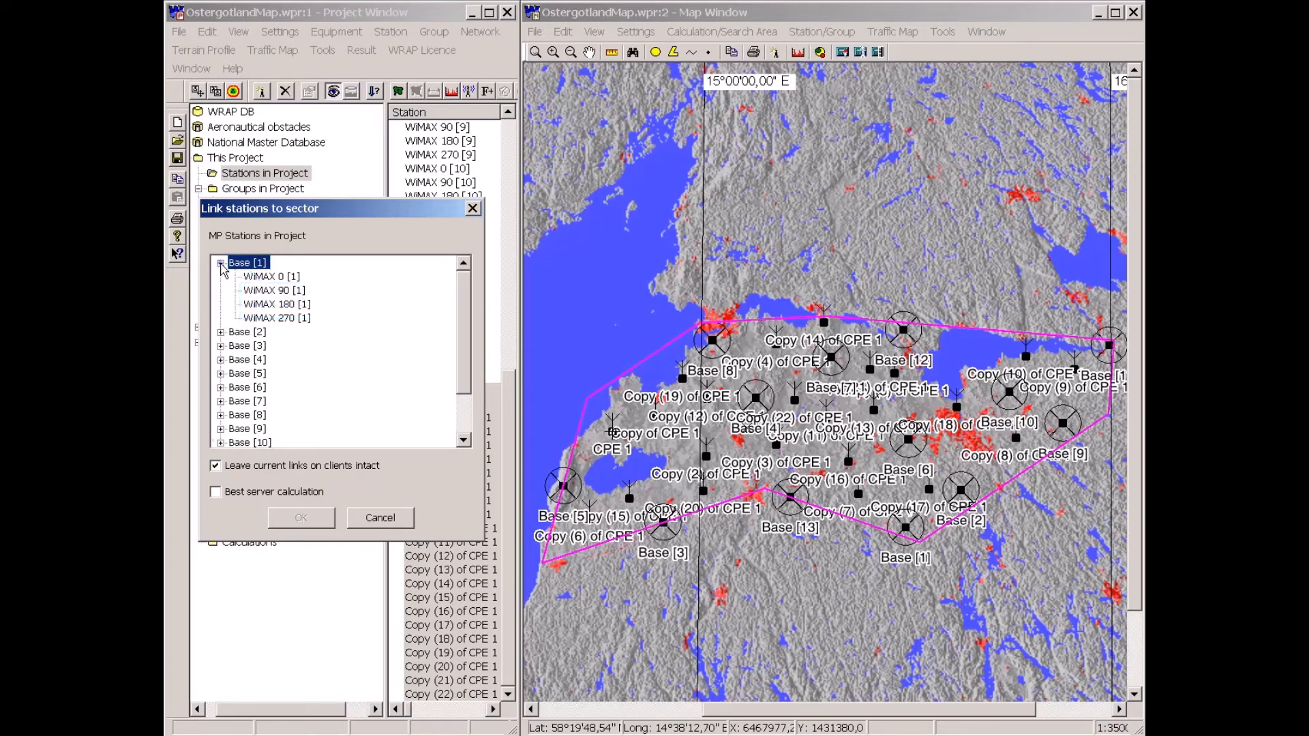
{"action": "left_click", "coordinate": [220, 263]}
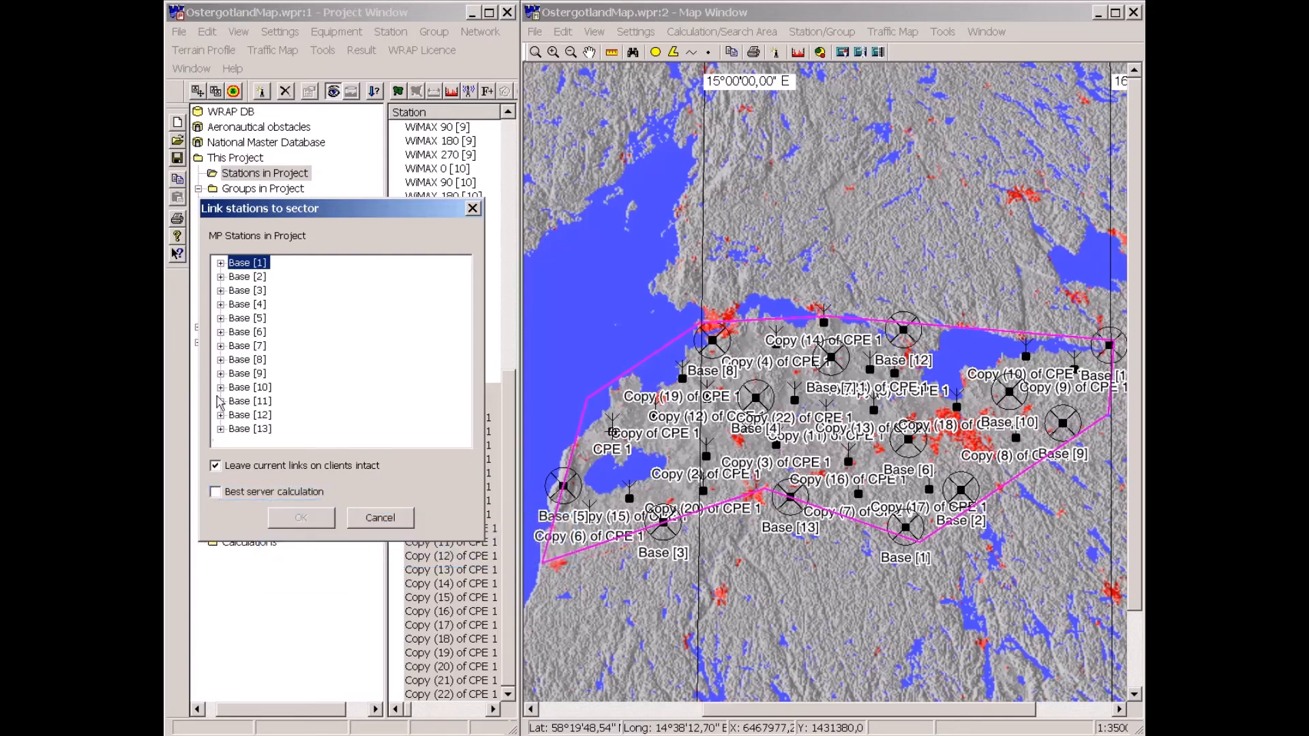
{"action": "left_click", "coordinate": [216, 493]}
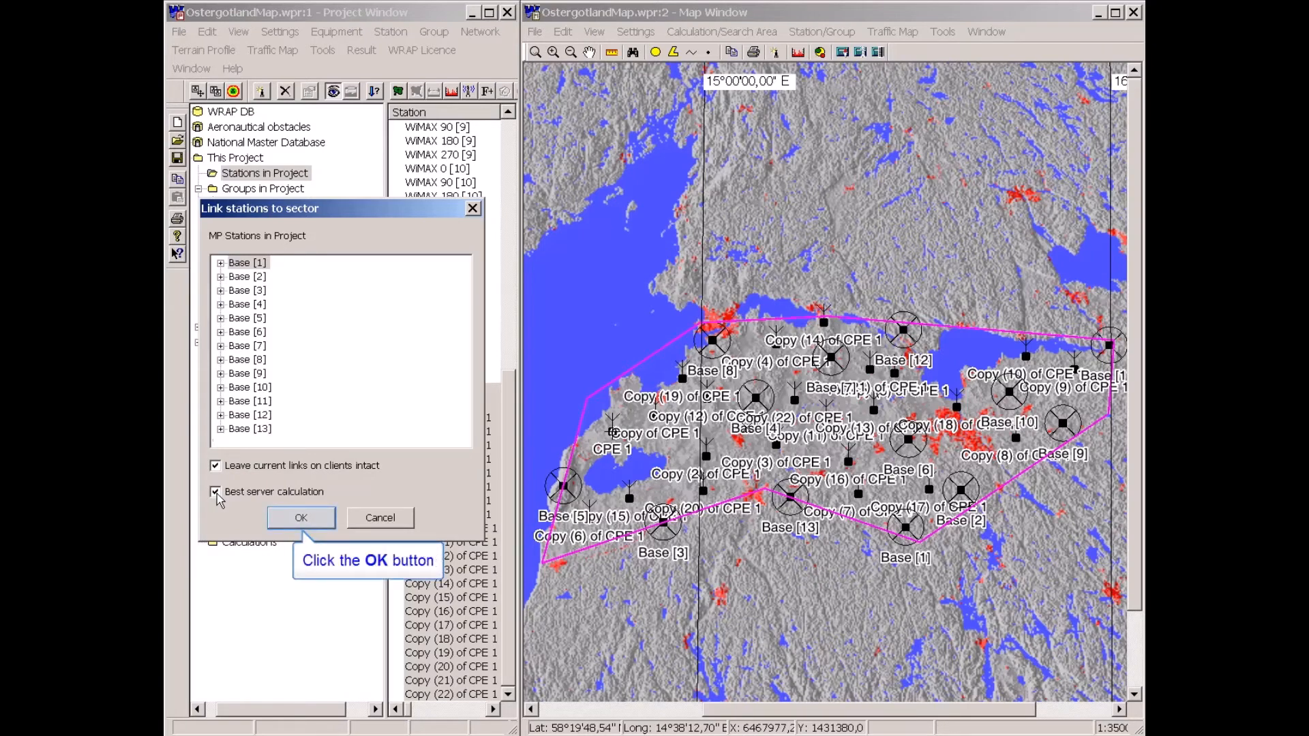
{"action": "left_click", "coordinate": [307, 516]}
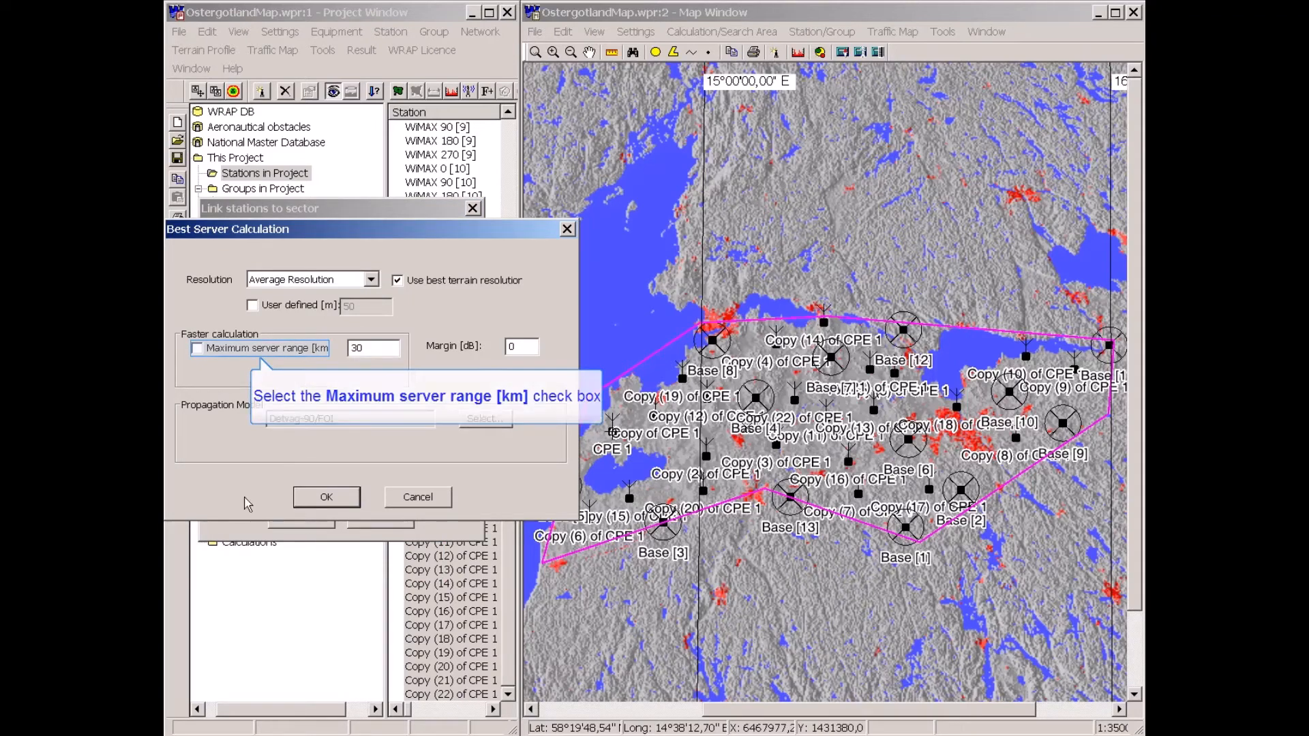
Enable the 30 km maximum server range and set the margin to 6 dB for the best server calculation.
{"action": "left_click", "coordinate": [197, 349]}
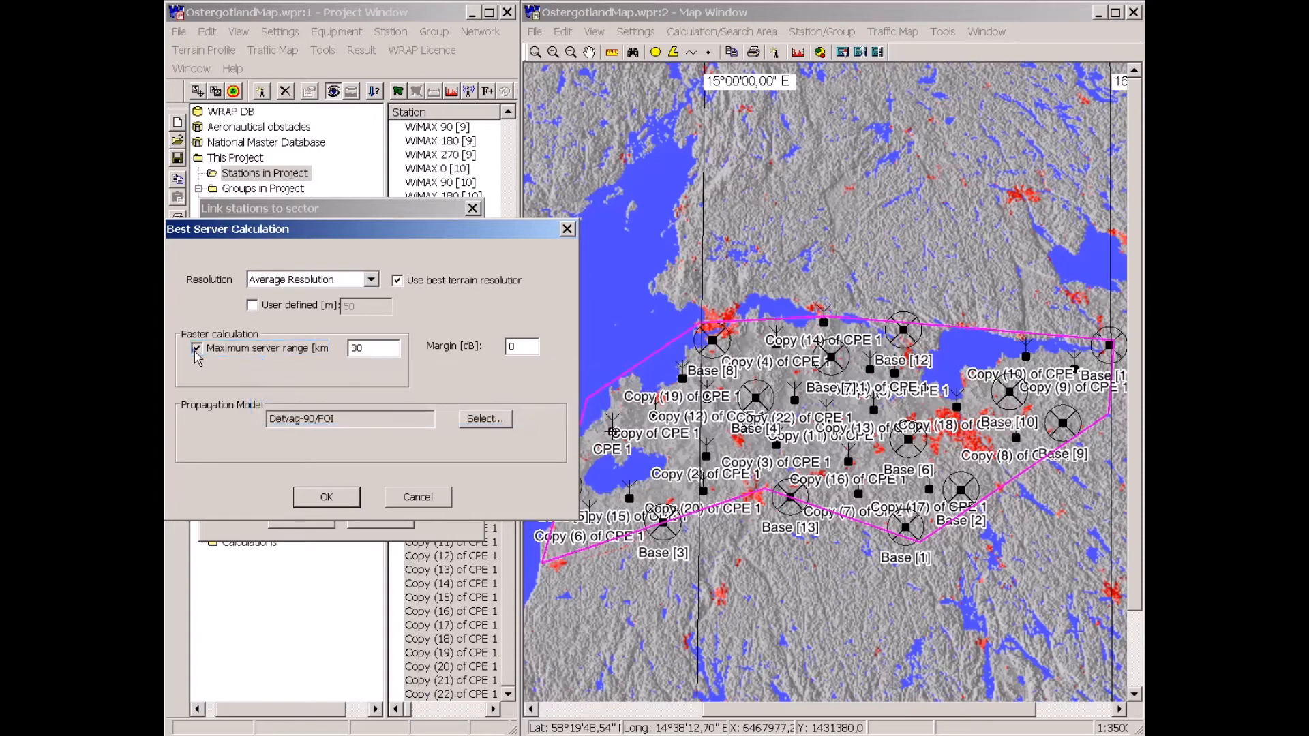
{"action": "left_click", "coordinate": [195, 349]}
{"action": "double_click", "coordinate": [511, 347]}
{"action": "type", "text": "6"}
Hide the station labels in the map contents settings.
{"action": "left_click", "coordinate": [633, 17]}
{"action": "left_click", "coordinate": [635, 32]}
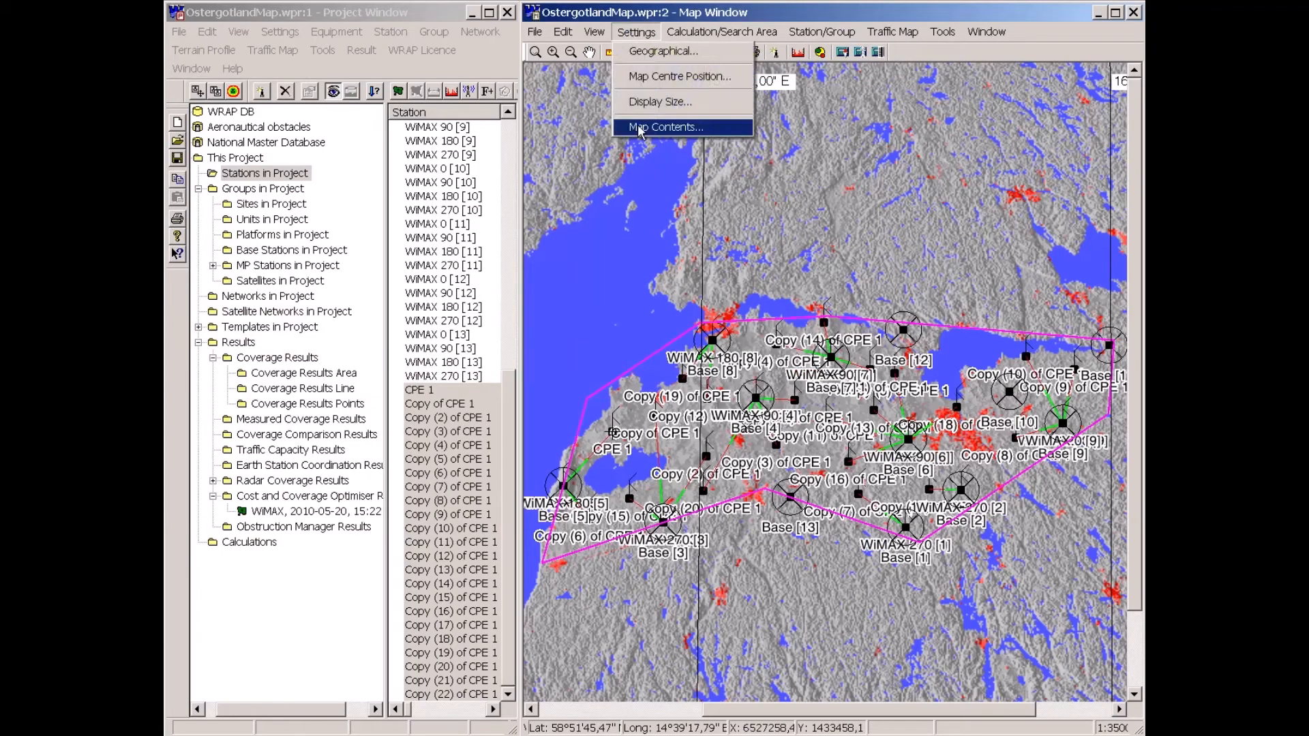
{"action": "left_click", "coordinate": [639, 130]}
{"action": "left_click", "coordinate": [826, 204]}
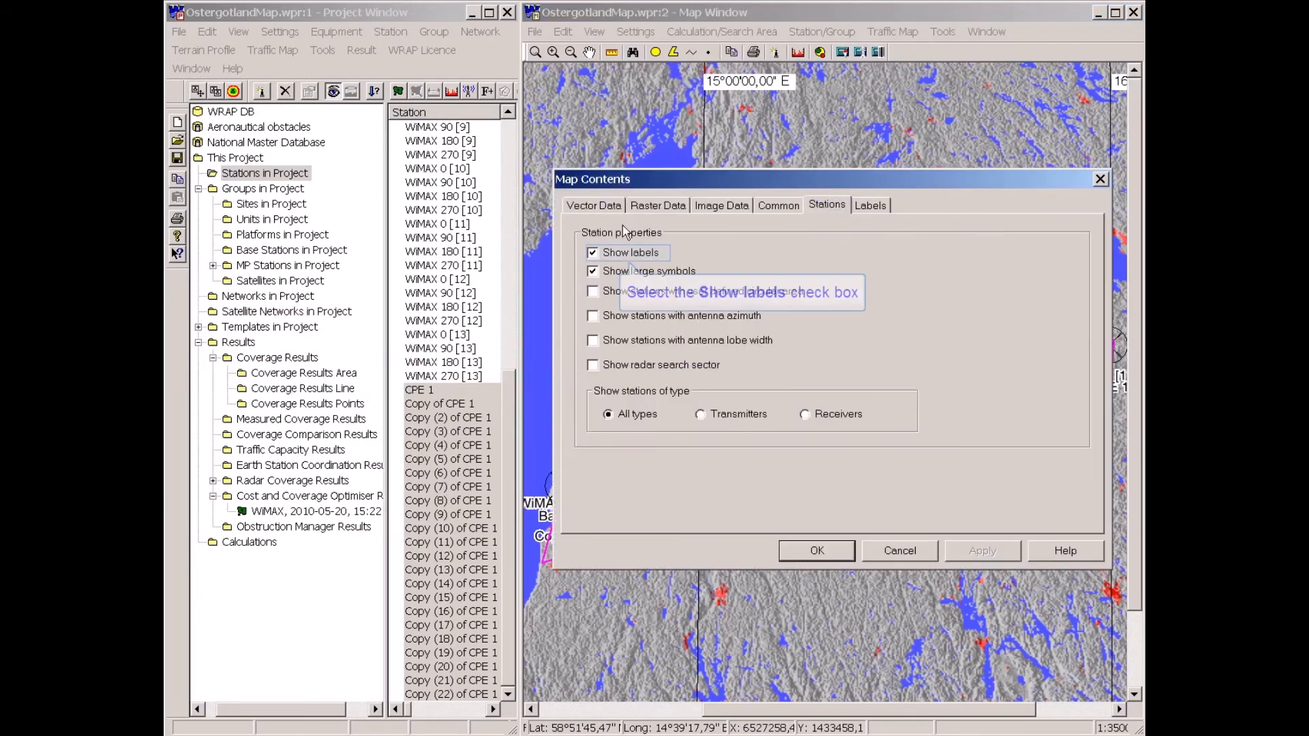
{"action": "left_click", "coordinate": [593, 253]}
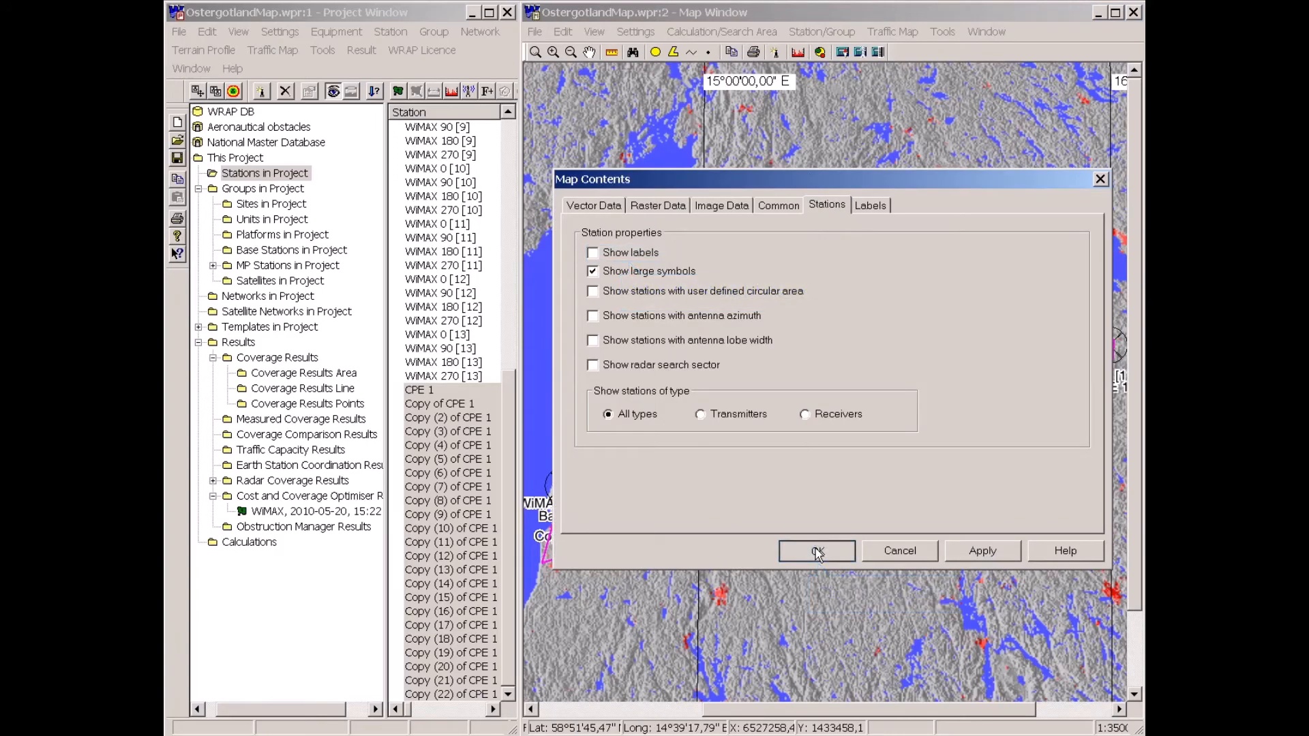
{"action": "left_click", "coordinate": [818, 554]}
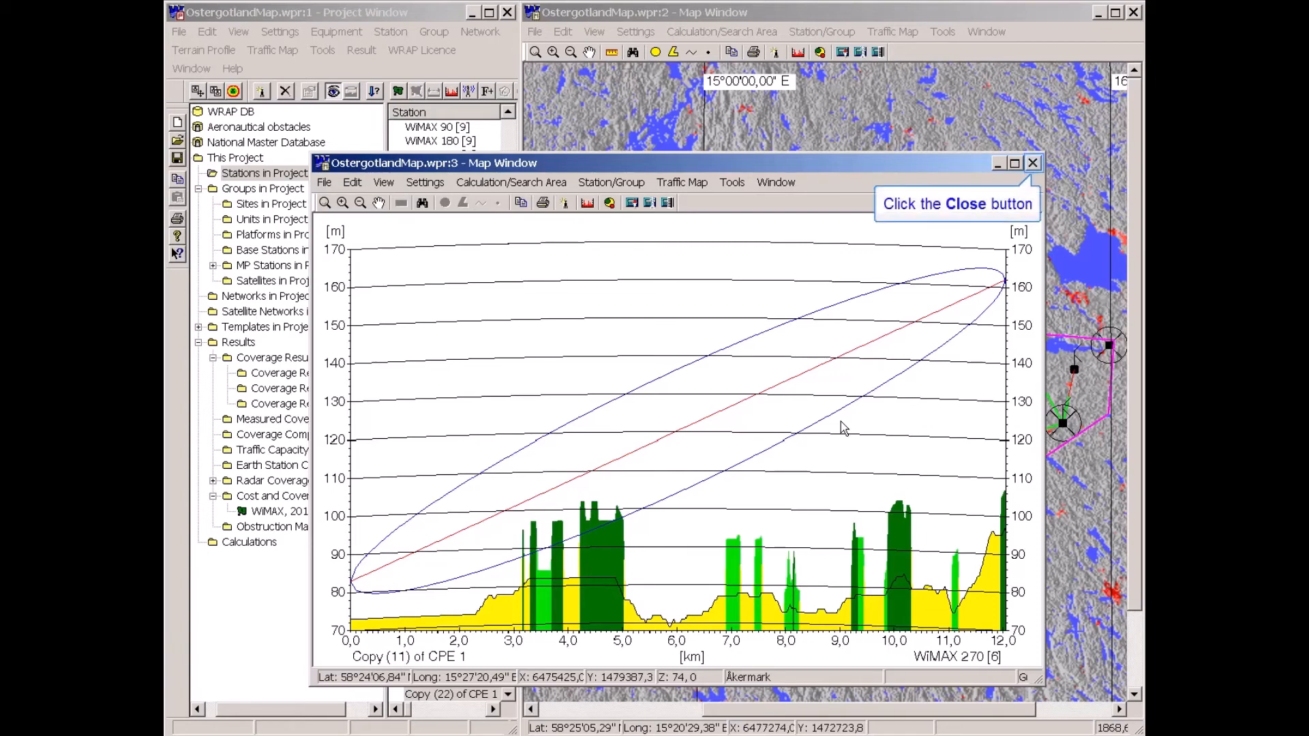
Inspect the terrain path profiles between several CPE copies and their linked WiMAX sectors.
{"action": "left_click", "coordinate": [1033, 164]}
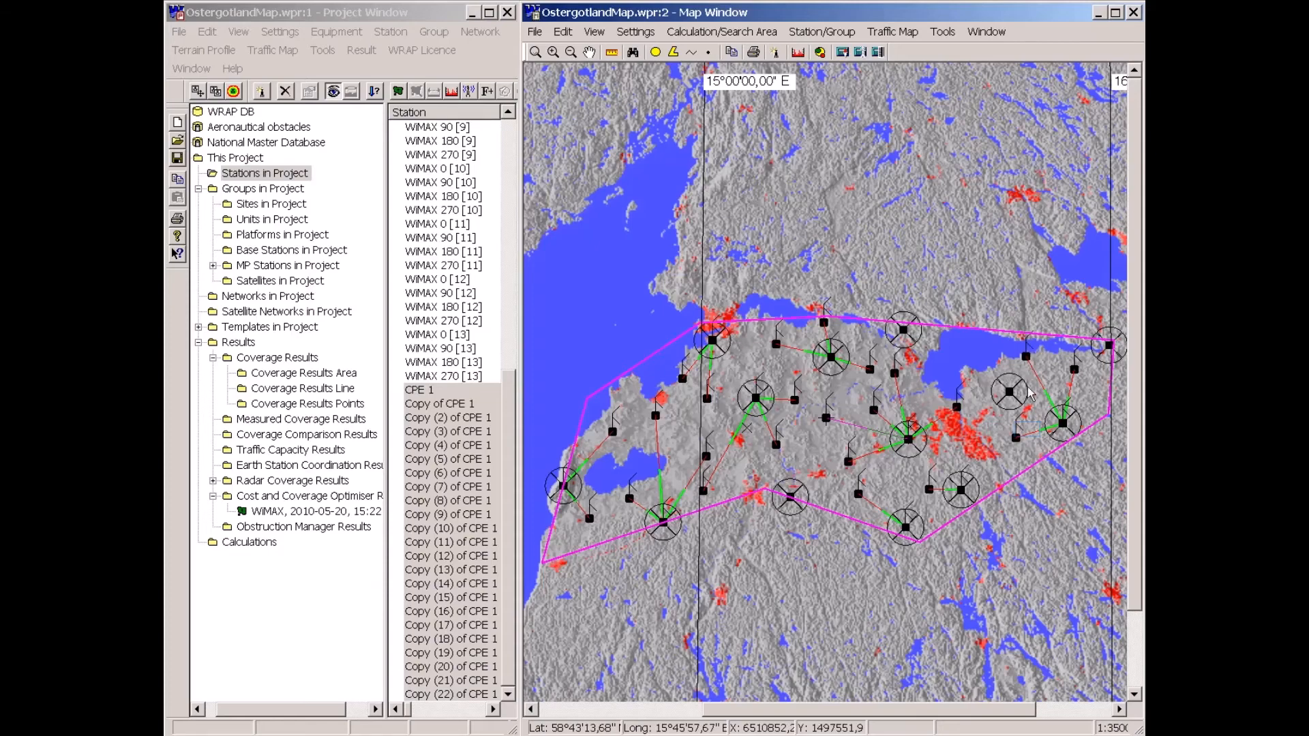
{"action": "left_click", "coordinate": [1030, 436]}
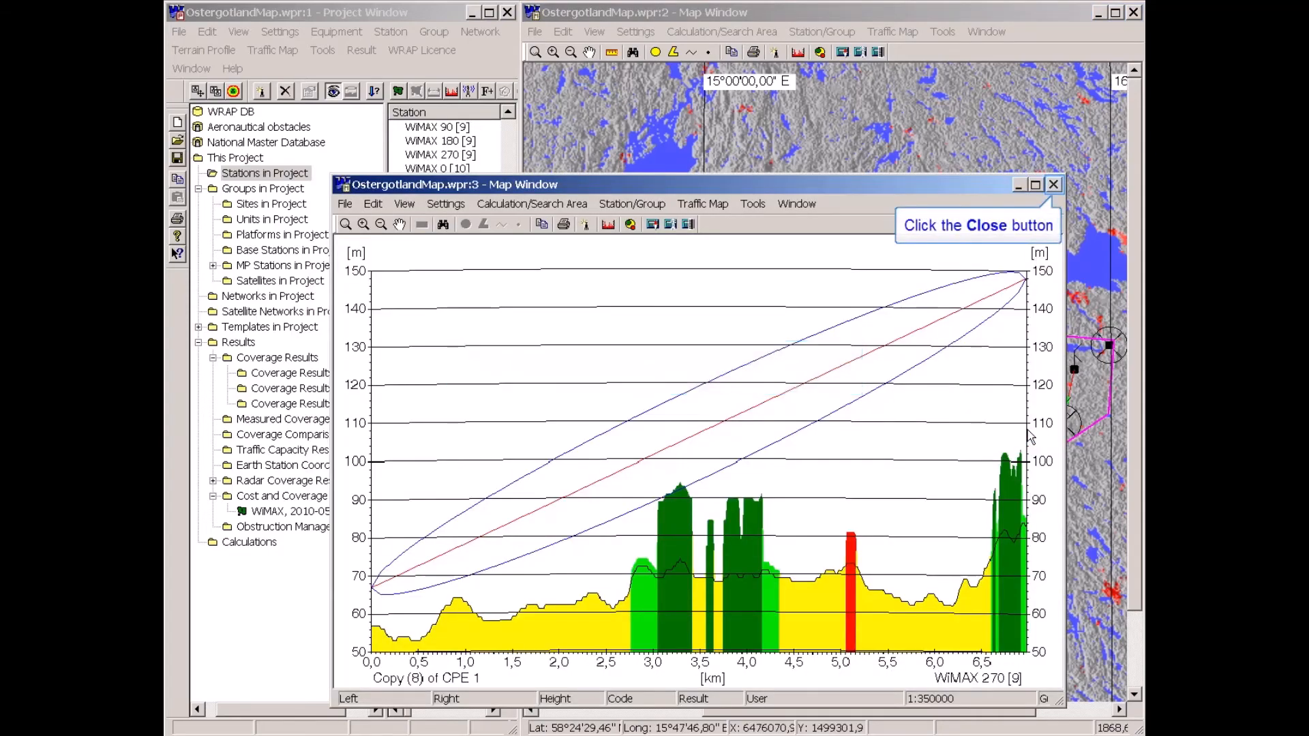
{"action": "left_click", "coordinate": [1053, 184]}
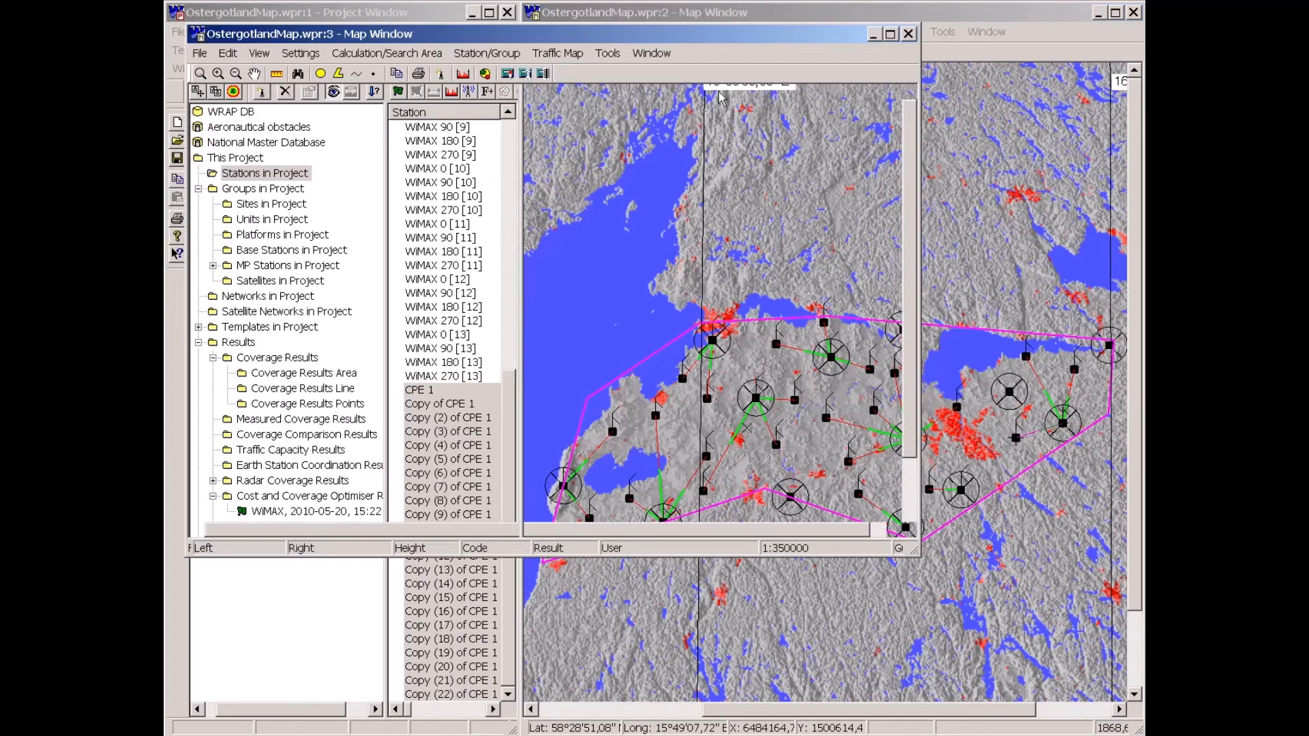
{"action": "left_click_drag", "start_coordinate": [706, 35], "coordinate": [753, 179]}
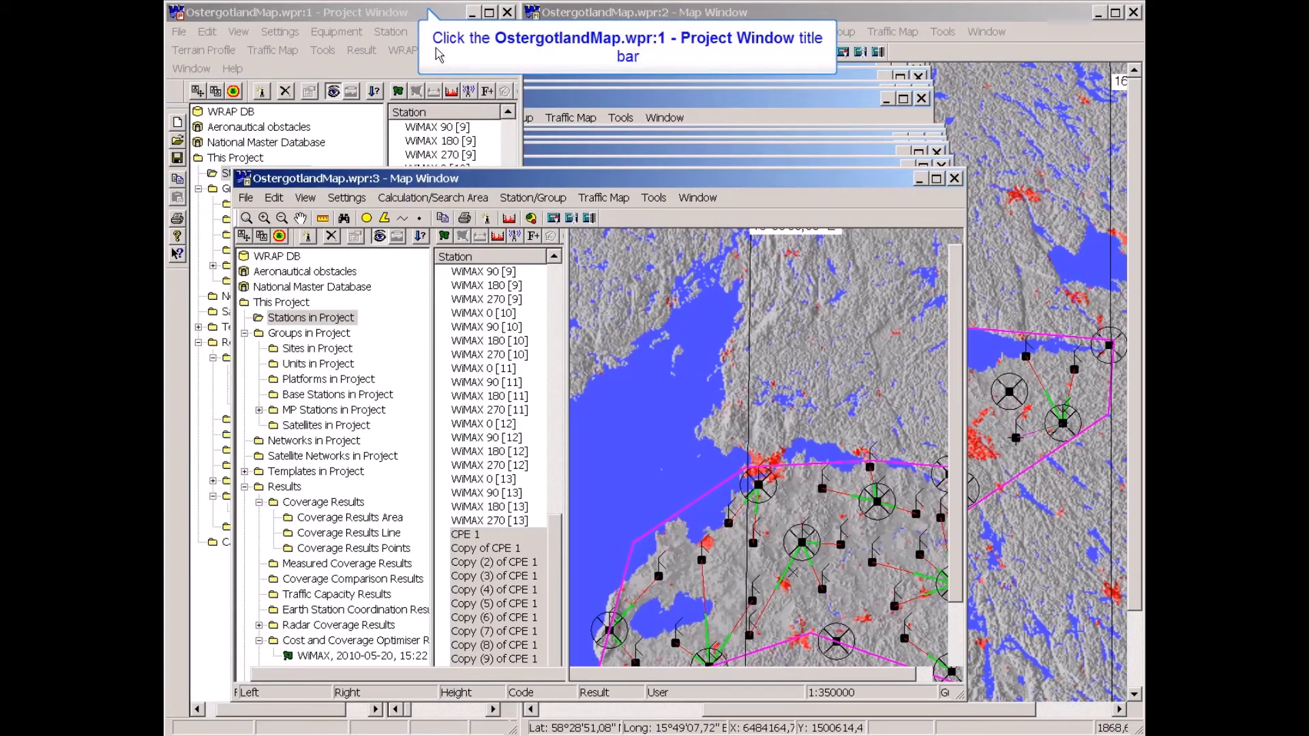
{"action": "left_click", "coordinate": [428, 13]}
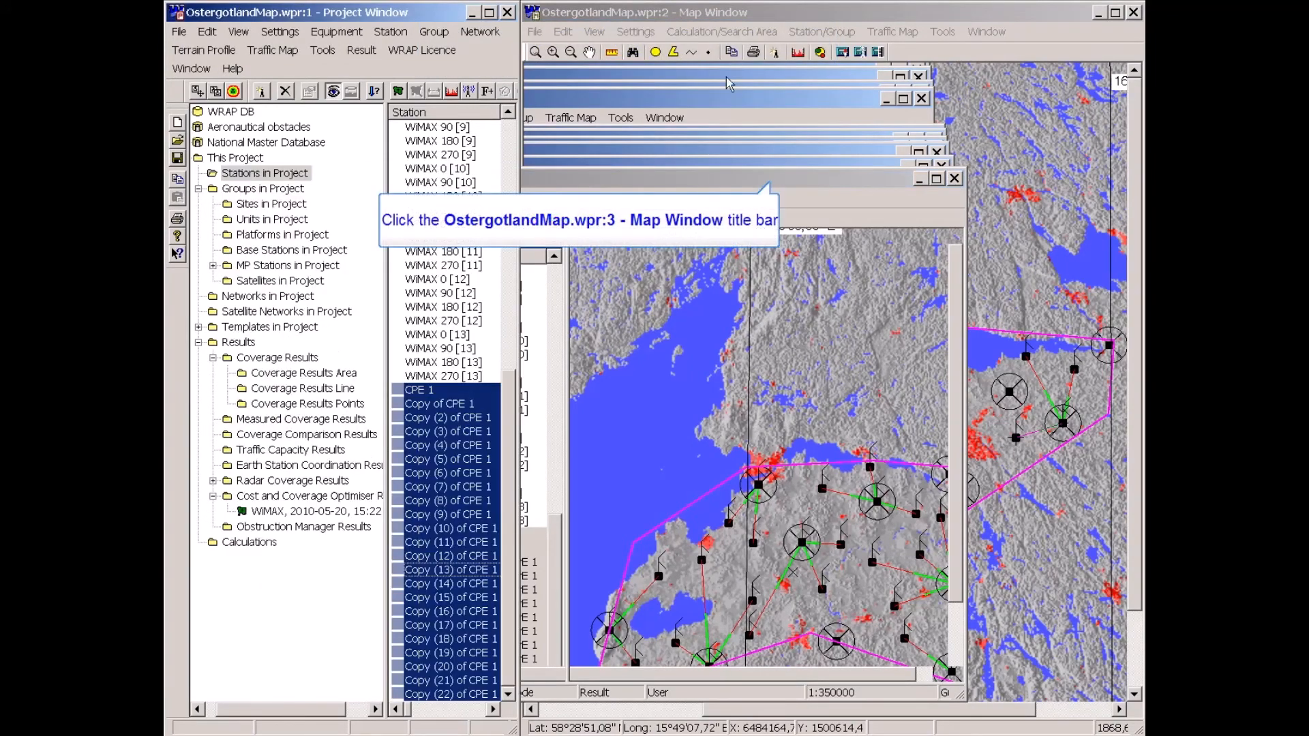
{"action": "left_click", "coordinate": [775, 180]}
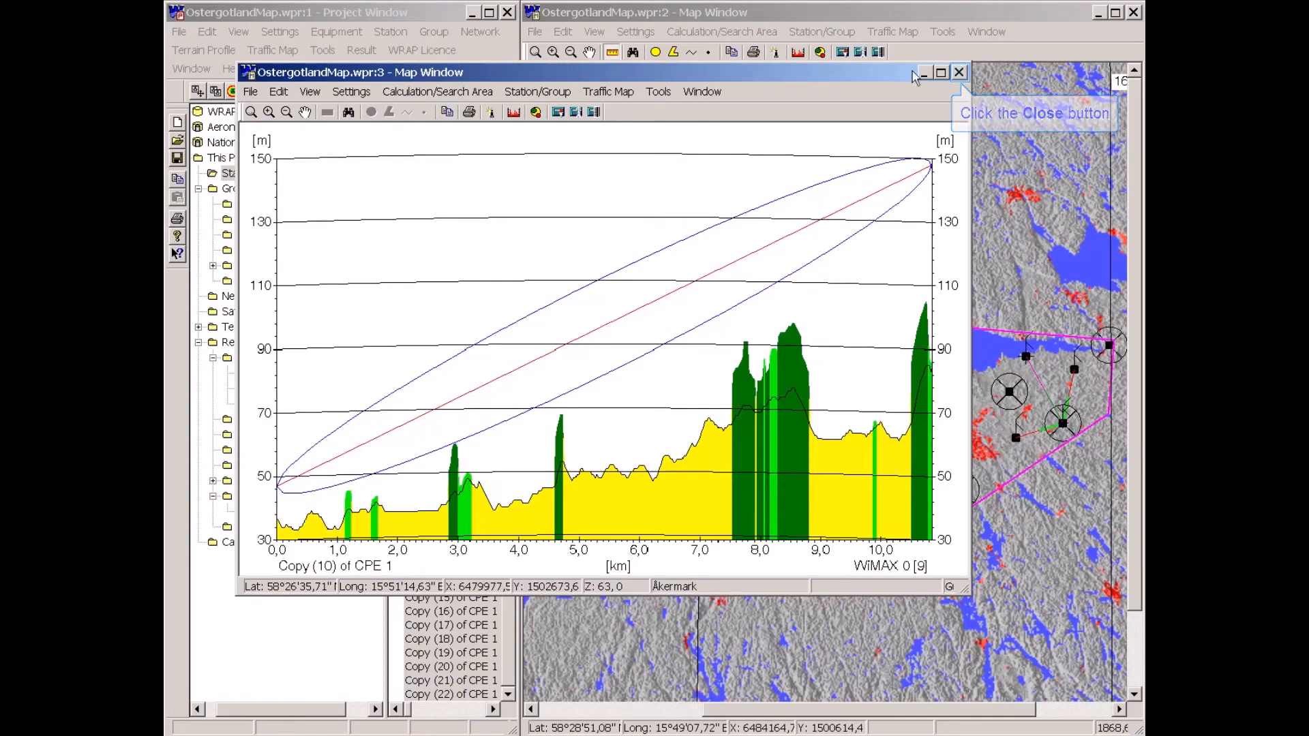
{"action": "left_click", "coordinate": [960, 73]}
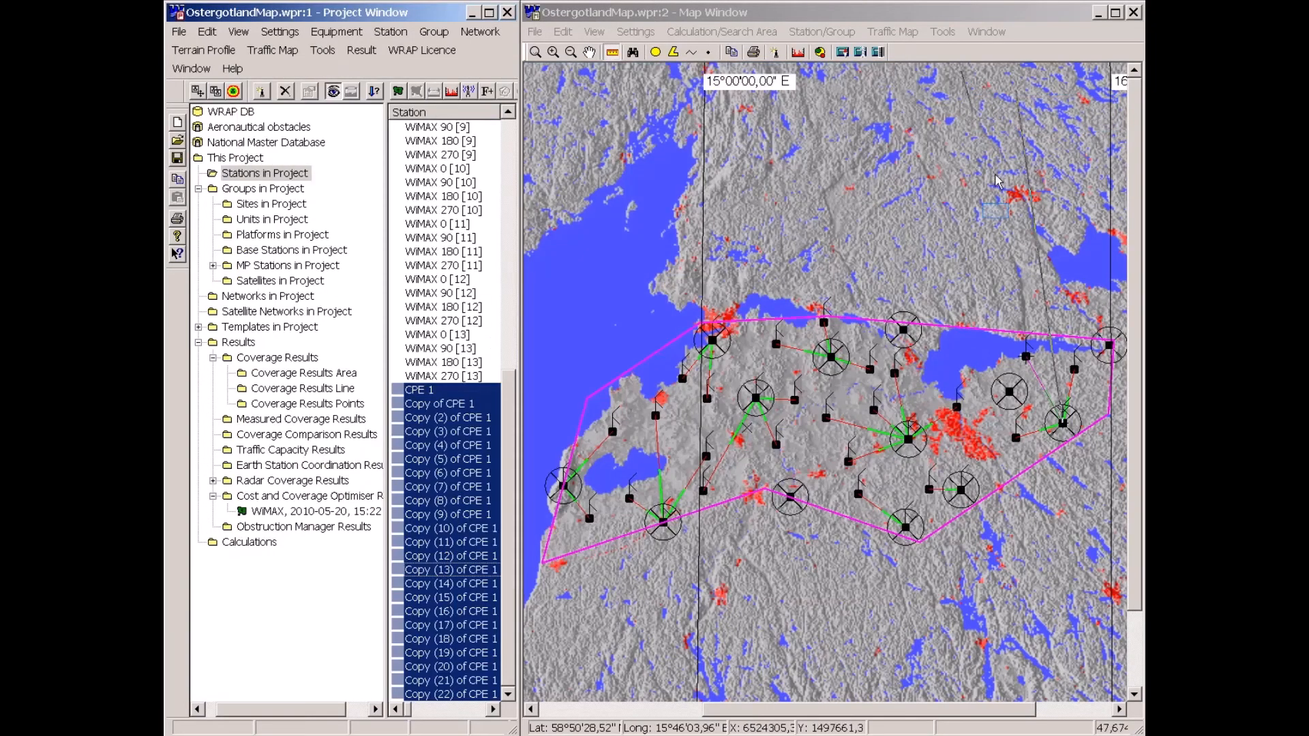
Clear the terrain profile from the map window.
{"action": "right_click", "coordinate": [915, 167]}
{"action": "left_click", "coordinate": [844, 311]}
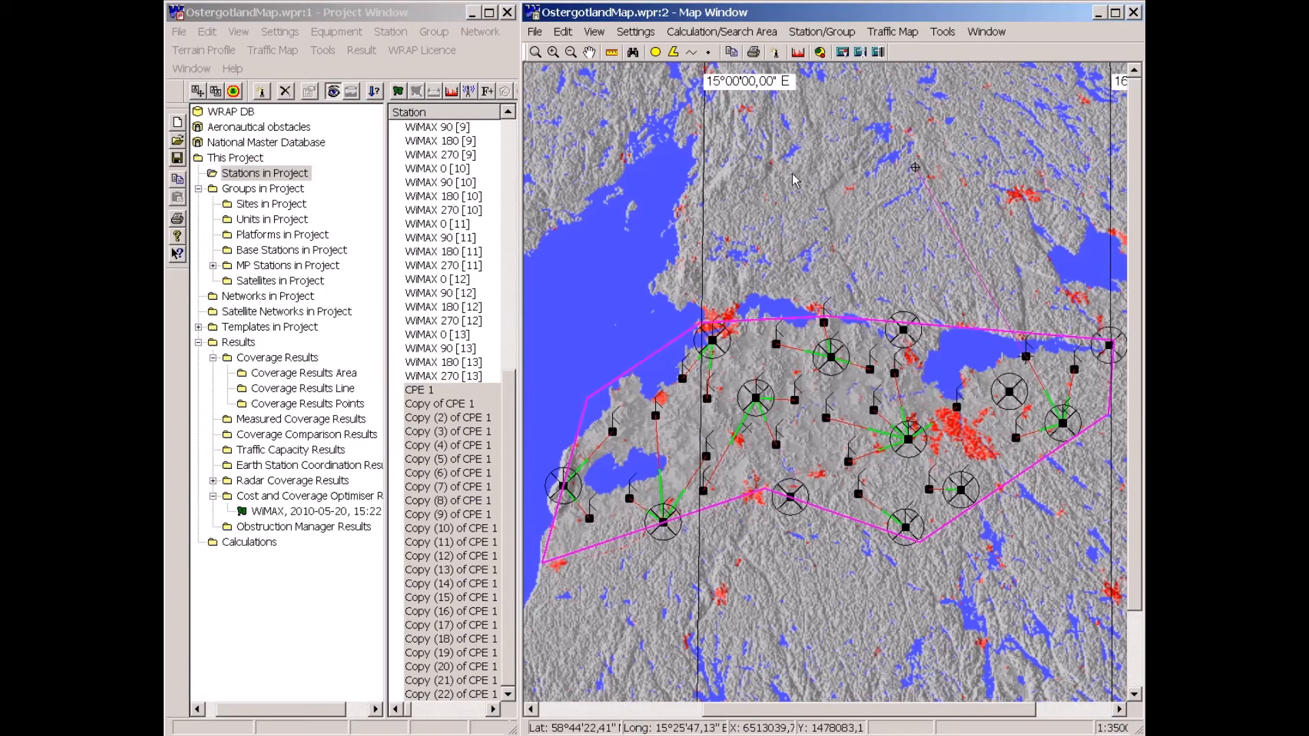
{"action": "left_click", "coordinate": [563, 32]}
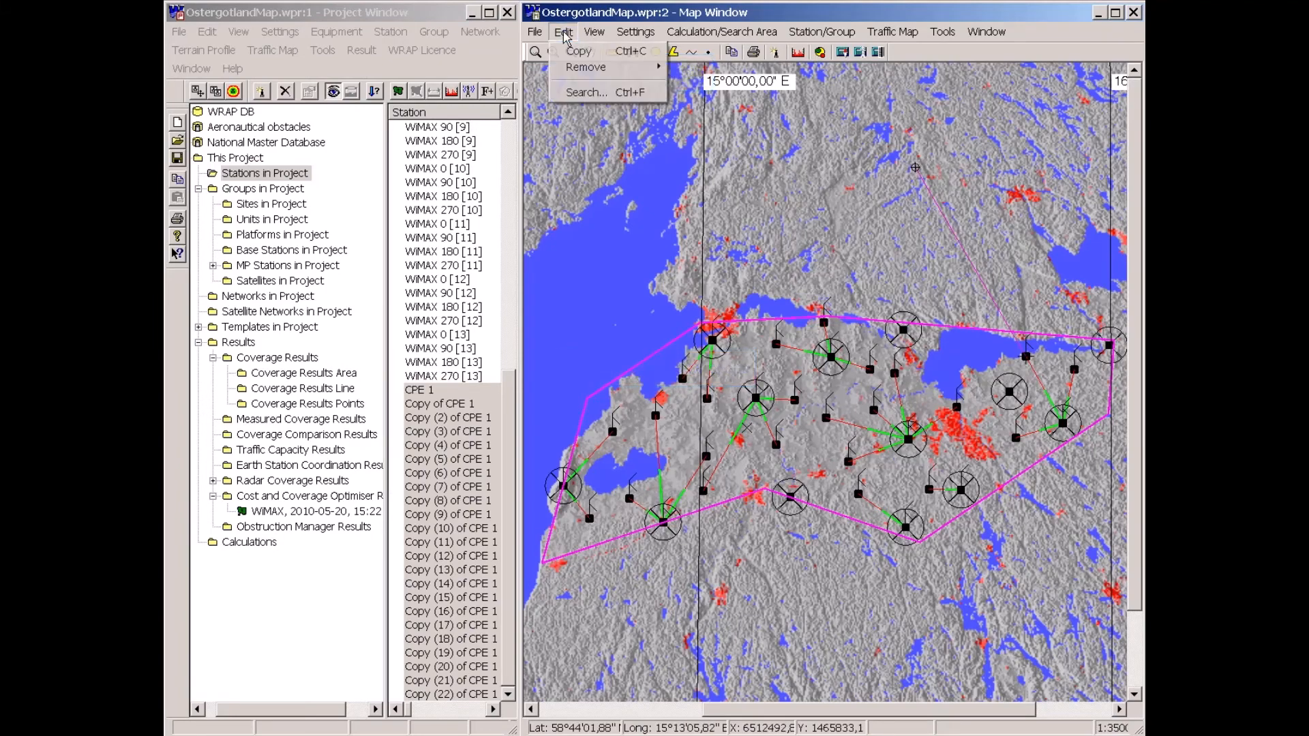
{"action": "left_click", "coordinate": [579, 67]}
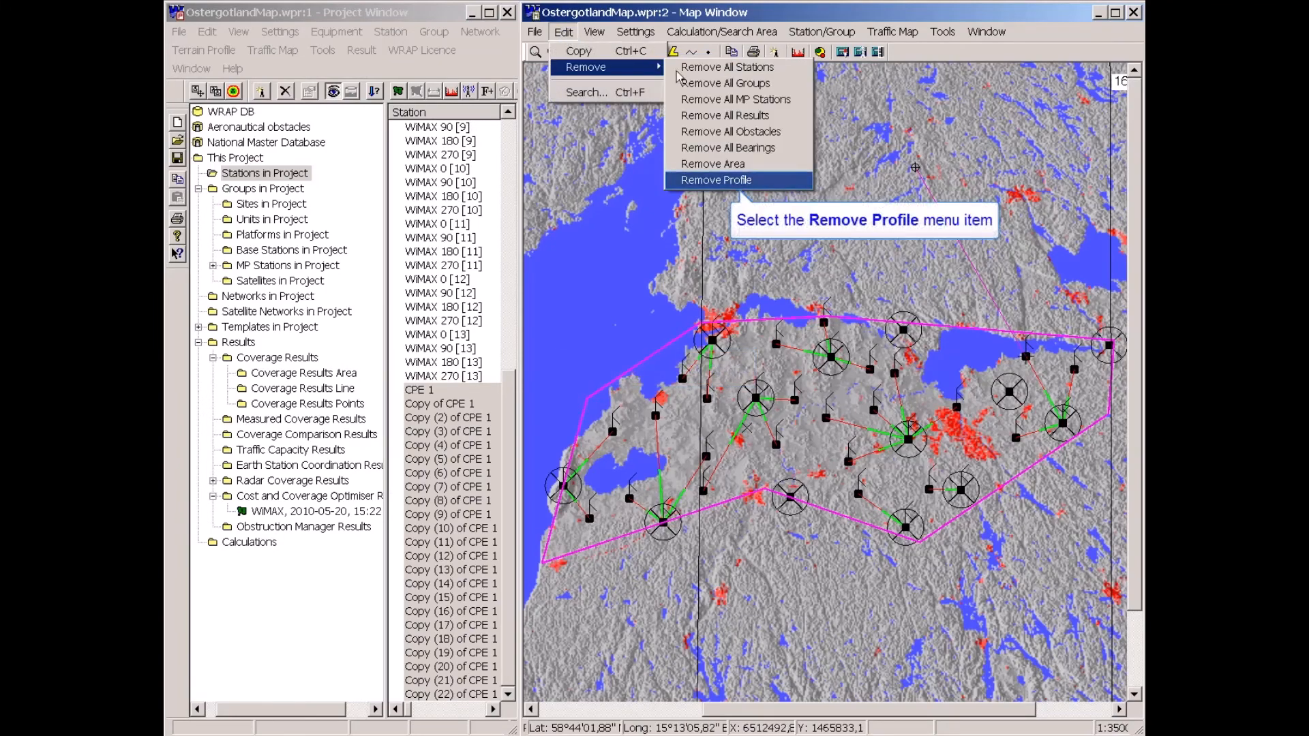
{"action": "left_click", "coordinate": [712, 182]}
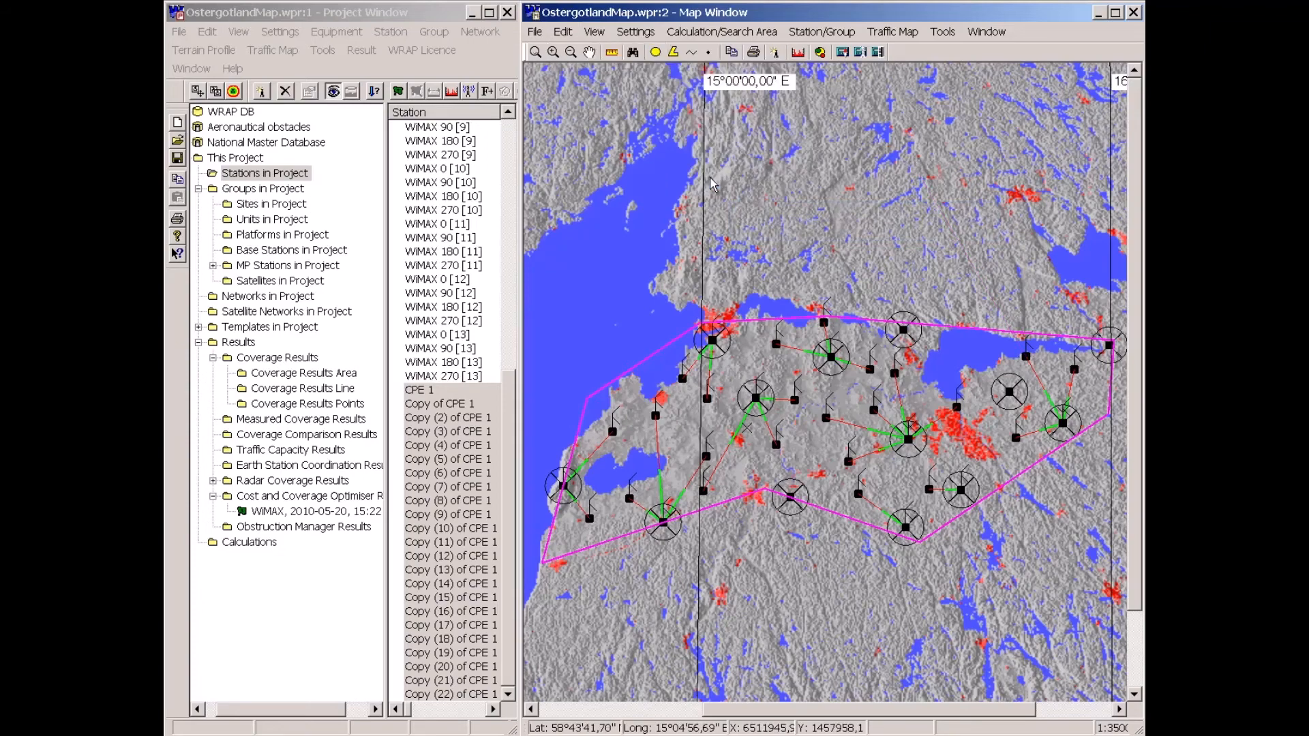
Open and review terrain profiles for Copy (14) and Copy (4) of CPE 1 against their linked sectors.
{"action": "double_click", "coordinate": [792, 347]}
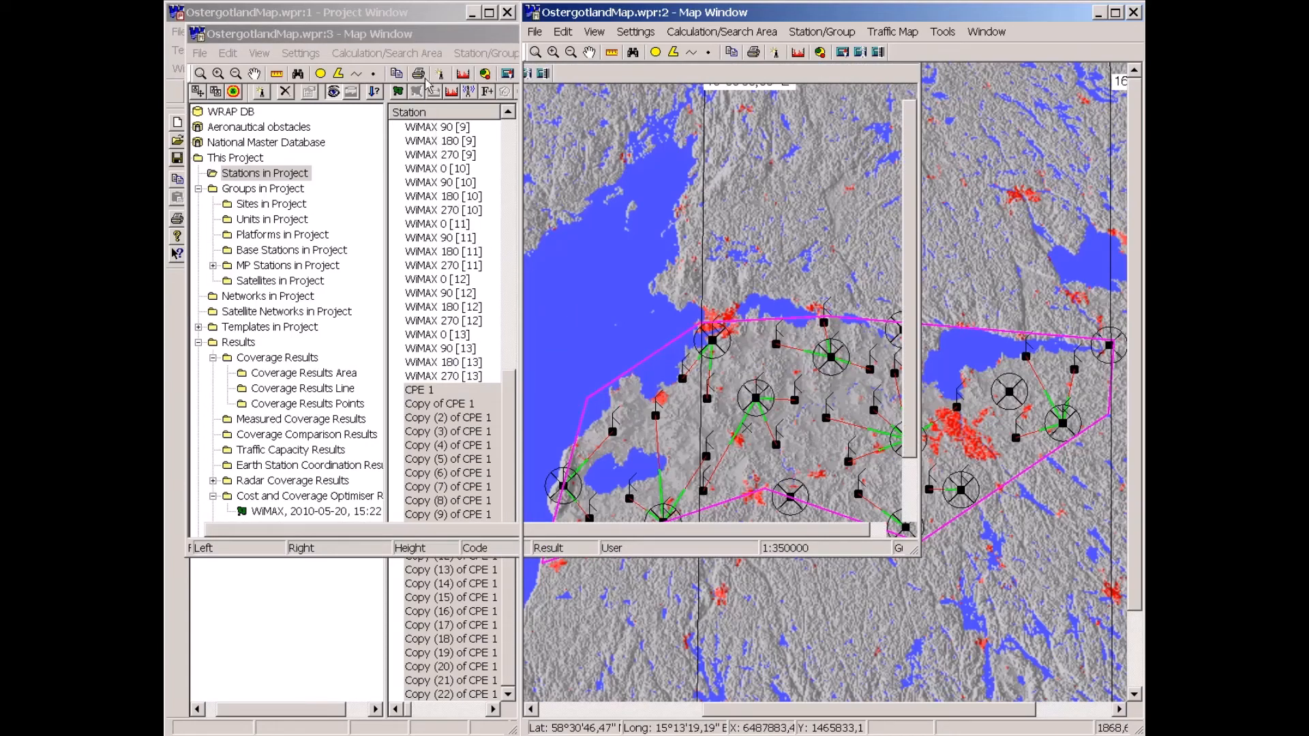
{"action": "left_click_drag", "start_coordinate": [423, 35], "coordinate": [417, 63]}
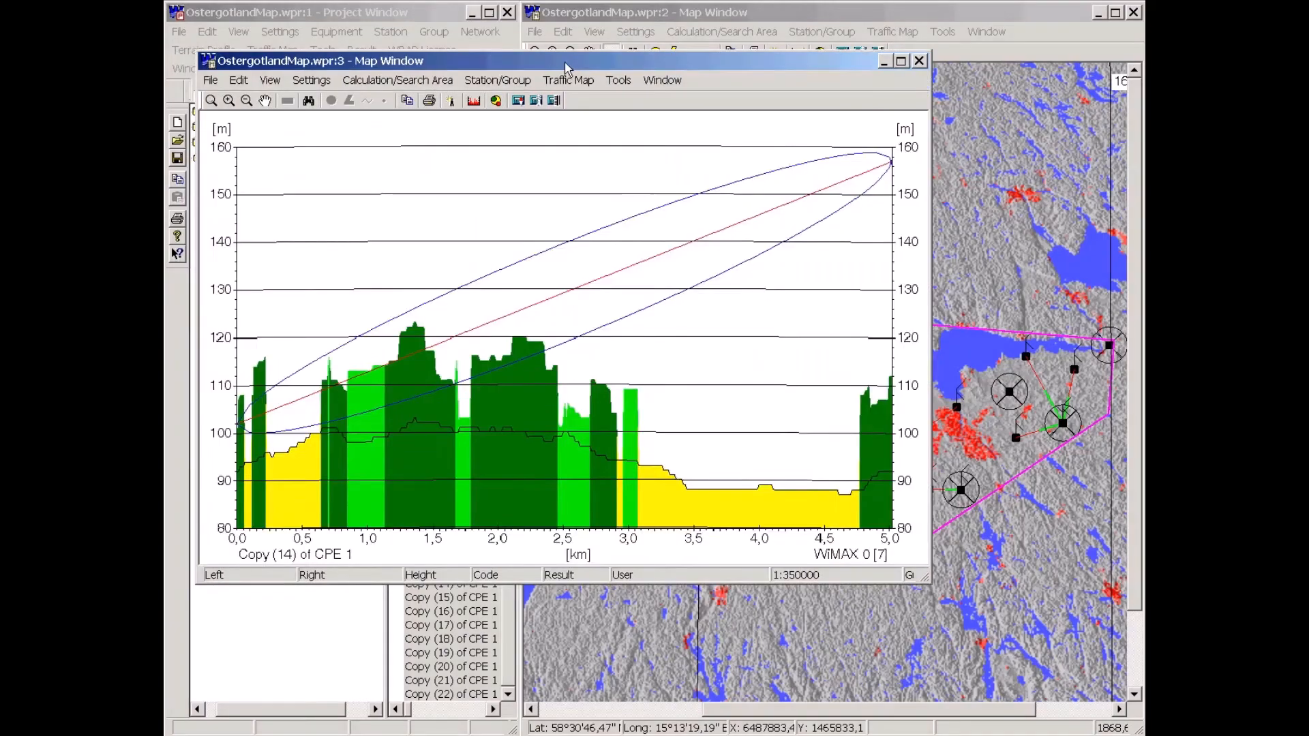
{"action": "left_click_drag", "start_coordinate": [554, 70], "coordinate": [571, 75]}
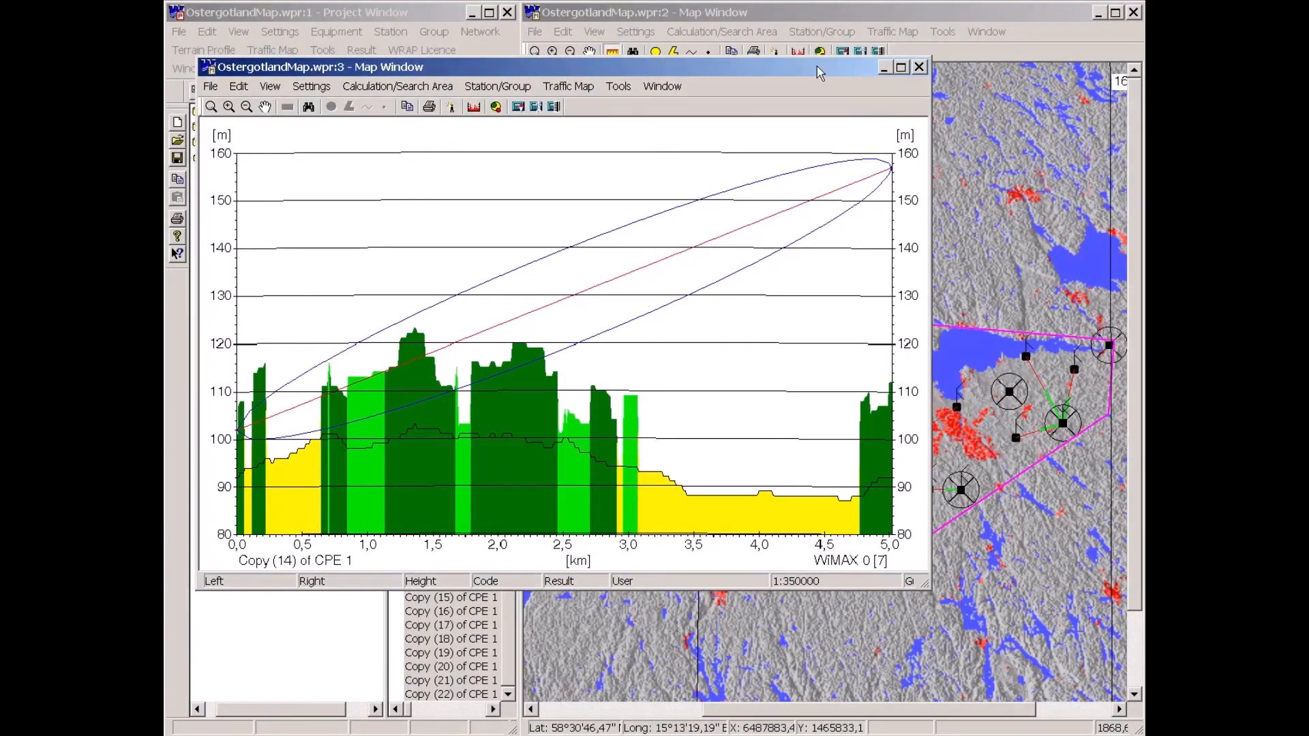
{"action": "left_click", "coordinate": [921, 68]}
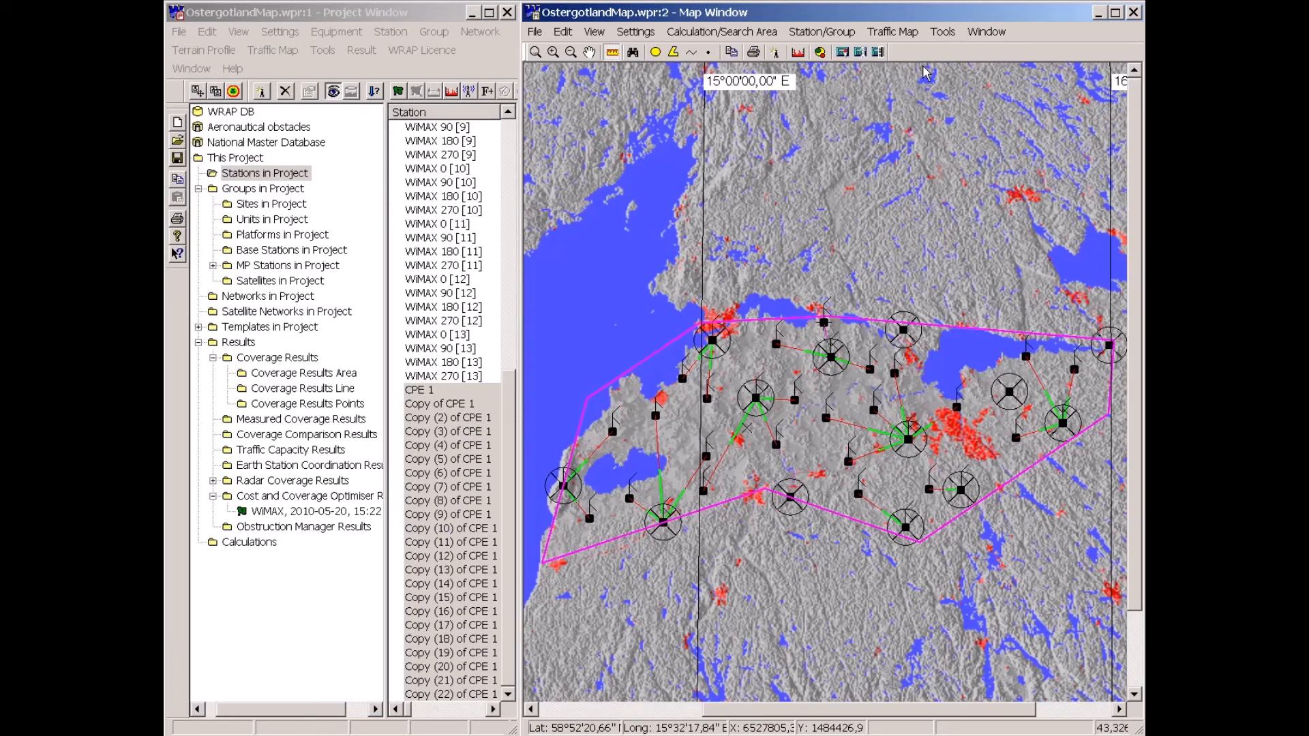
{"action": "left_click", "coordinate": [612, 54]}
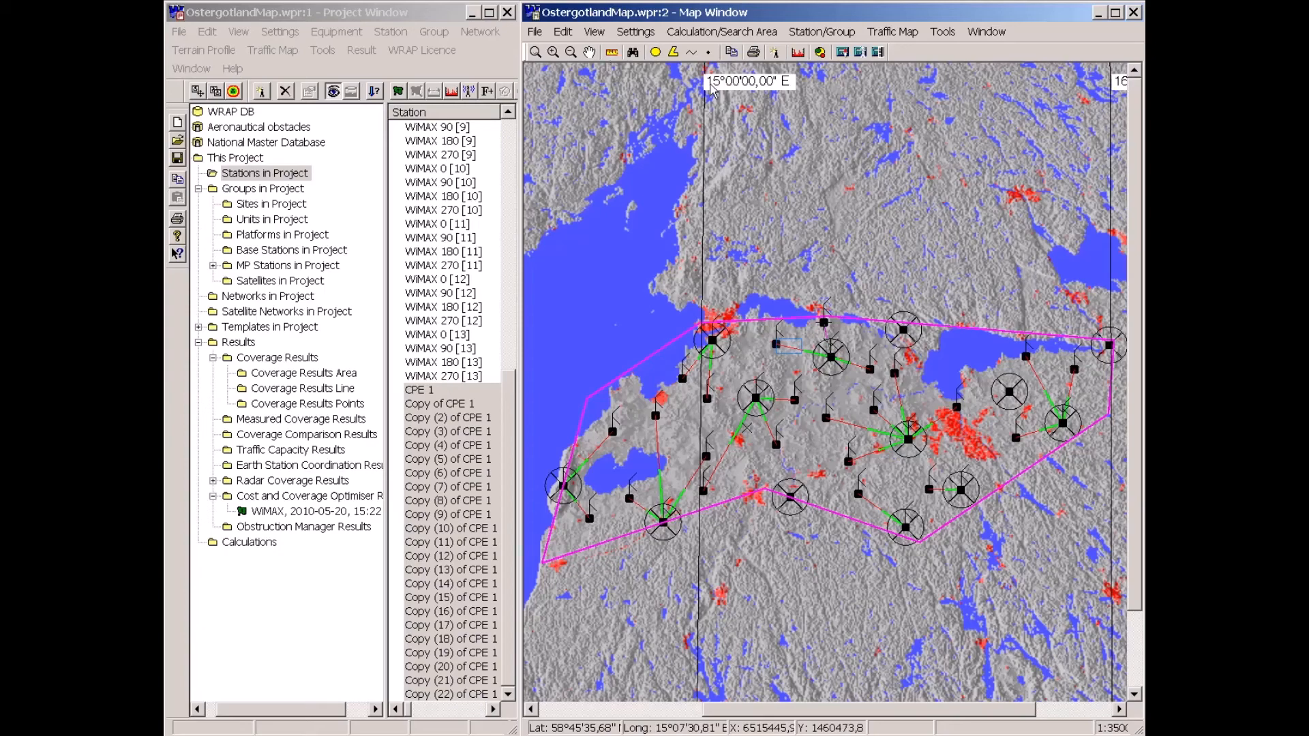
{"action": "left_click", "coordinate": [789, 344]}
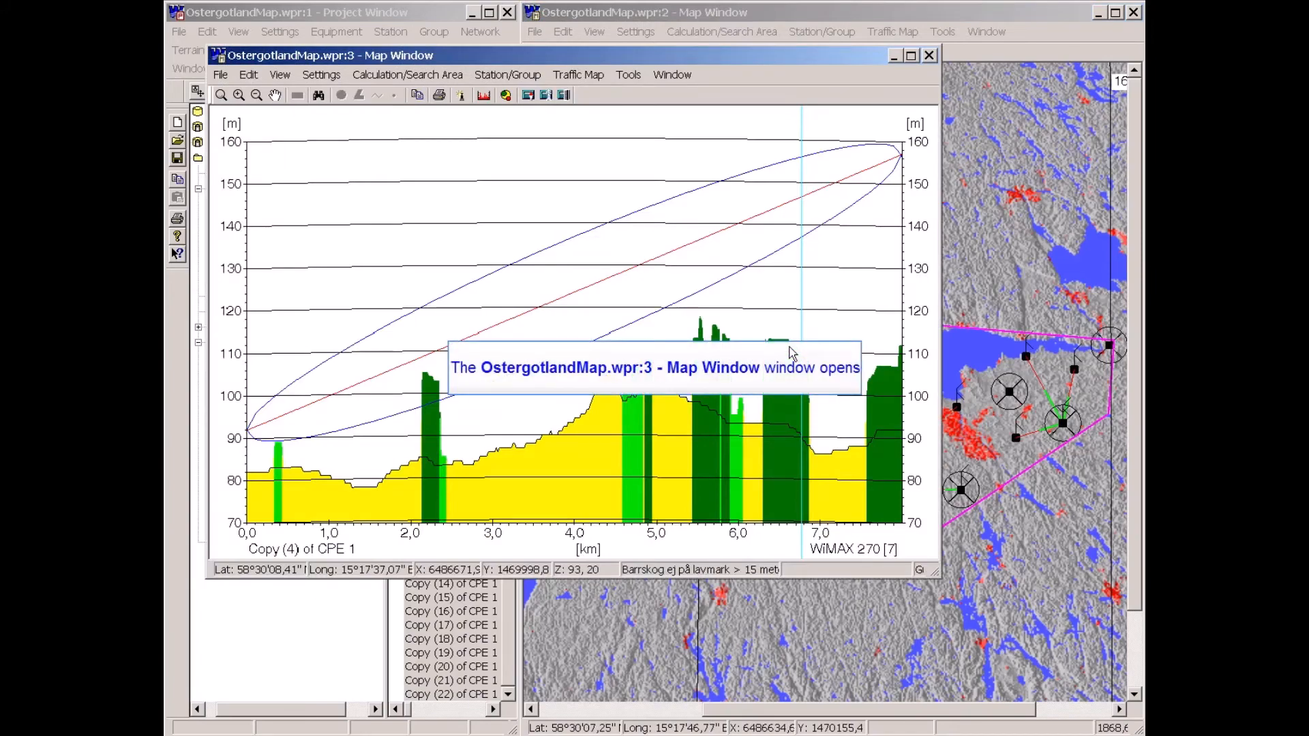
{"action": "left_click", "coordinate": [930, 55]}
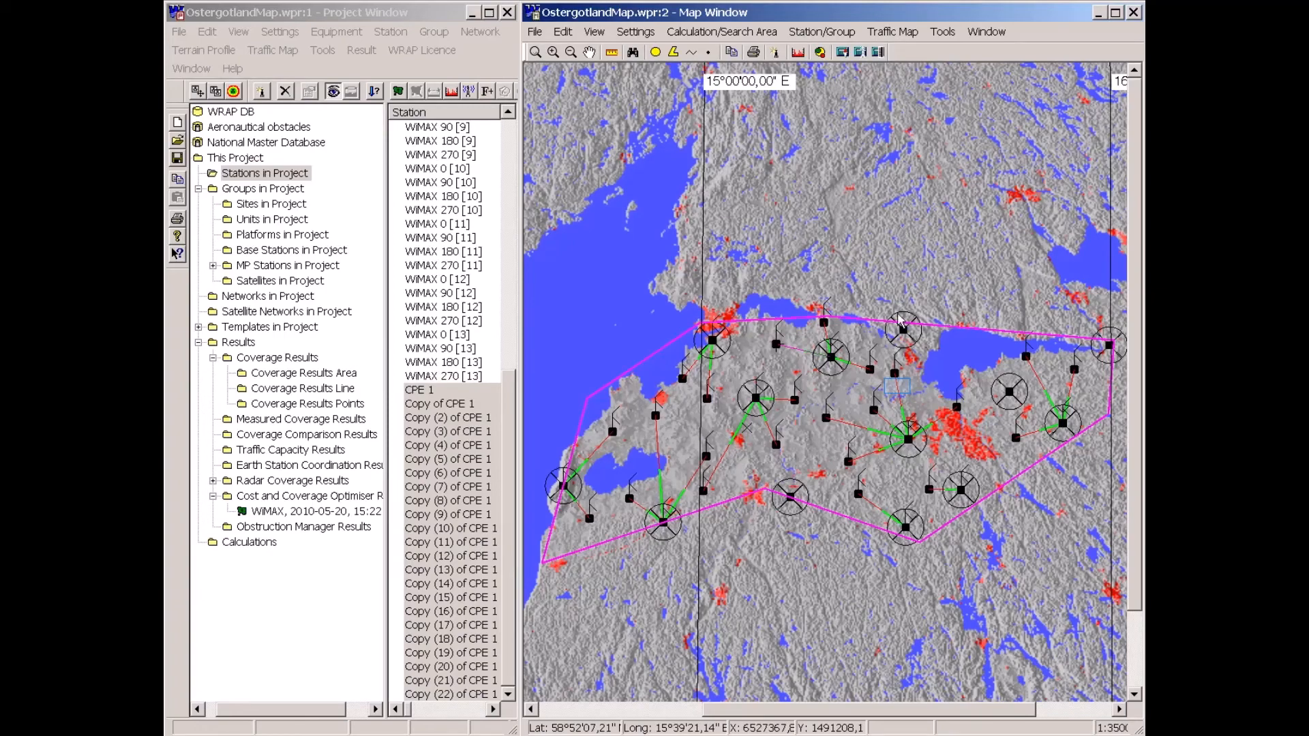
Try to open a profile for another CPE copy near an eastern sector, cancelling the object choice.
{"action": "left_click", "coordinate": [898, 393]}
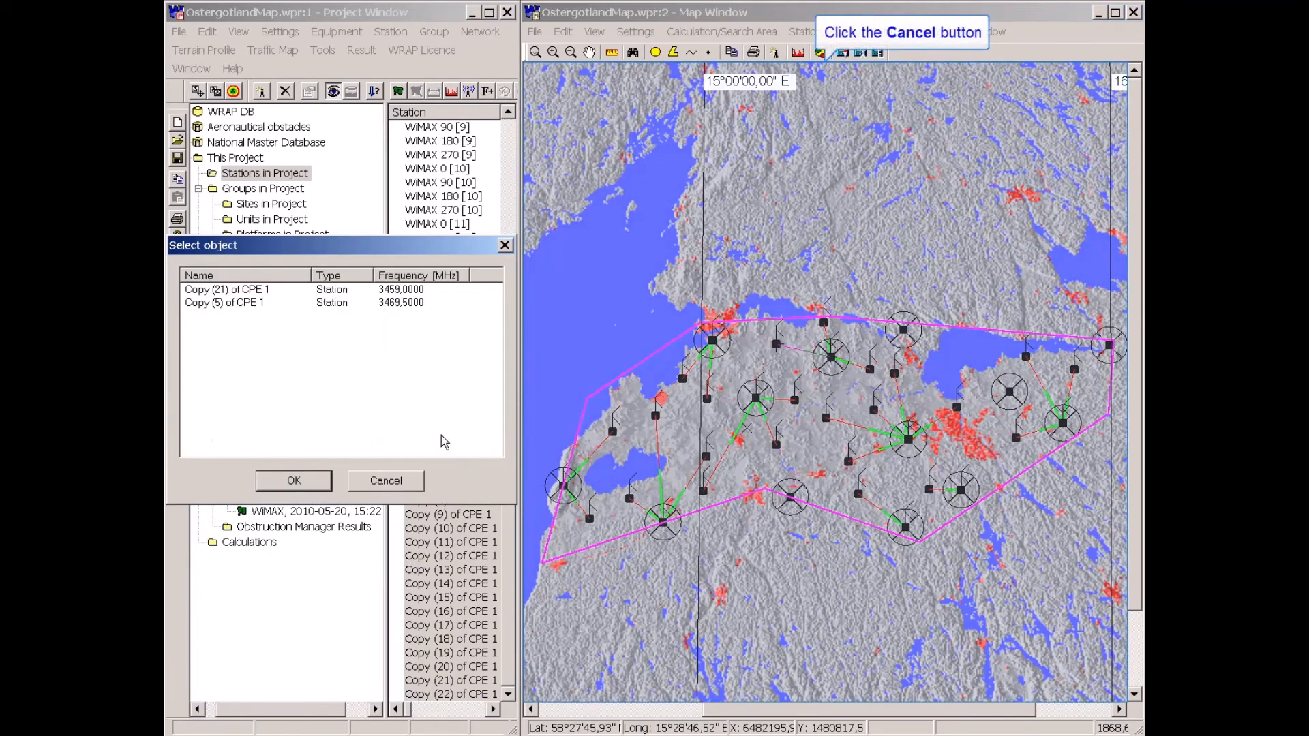
{"action": "left_click", "coordinate": [403, 483]}
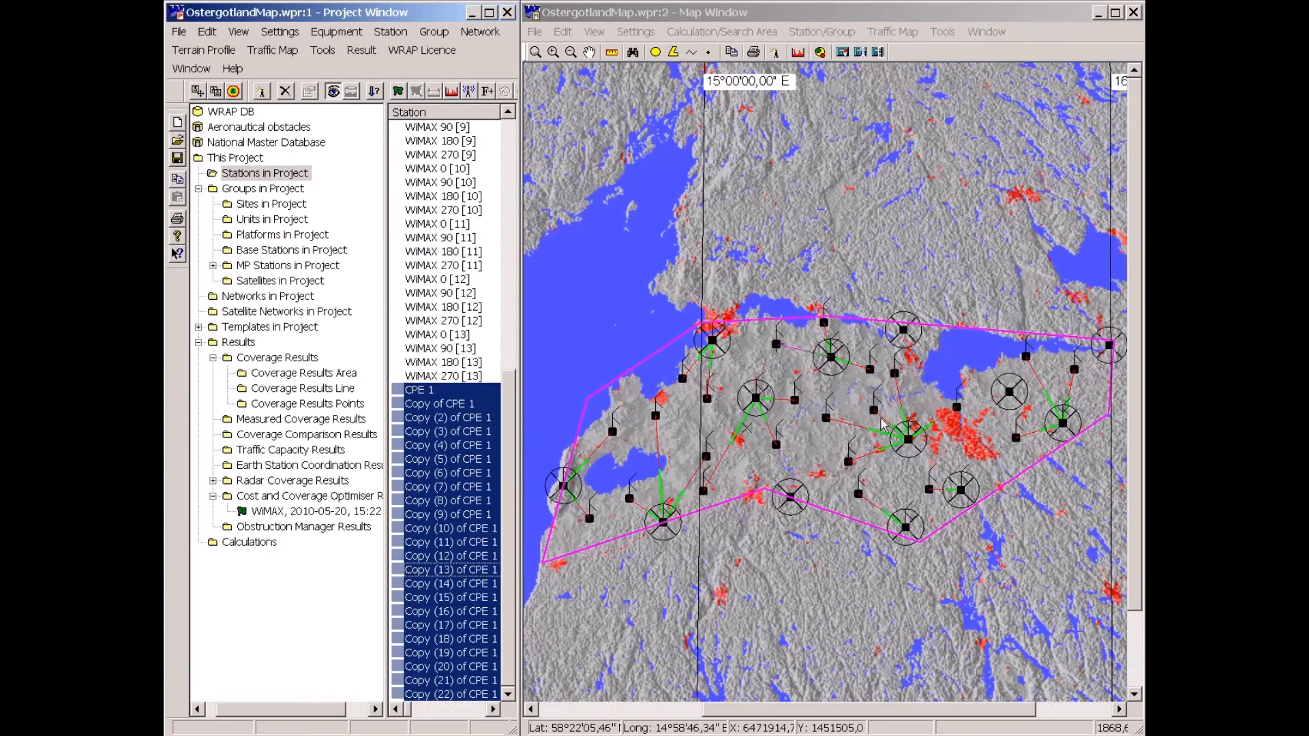
{"action": "left_click", "coordinate": [903, 388]}
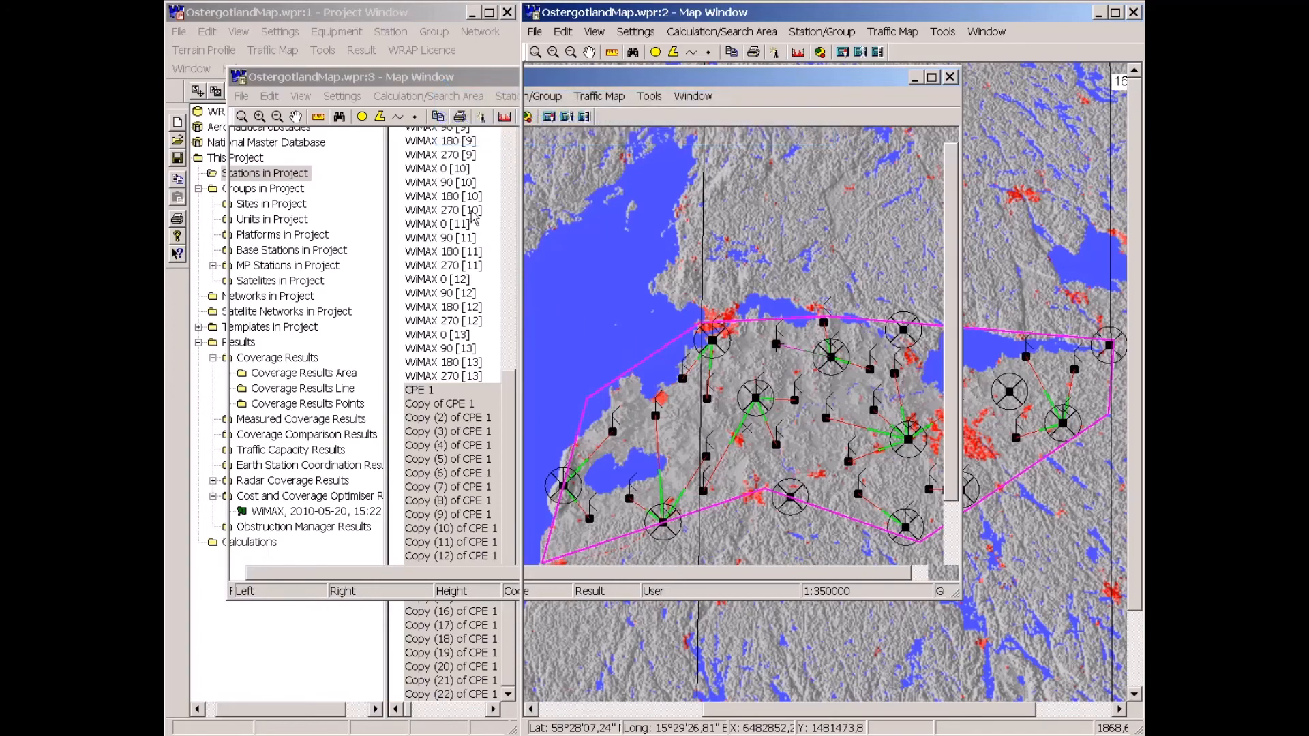
{"action": "left_click", "coordinate": [705, 79]}
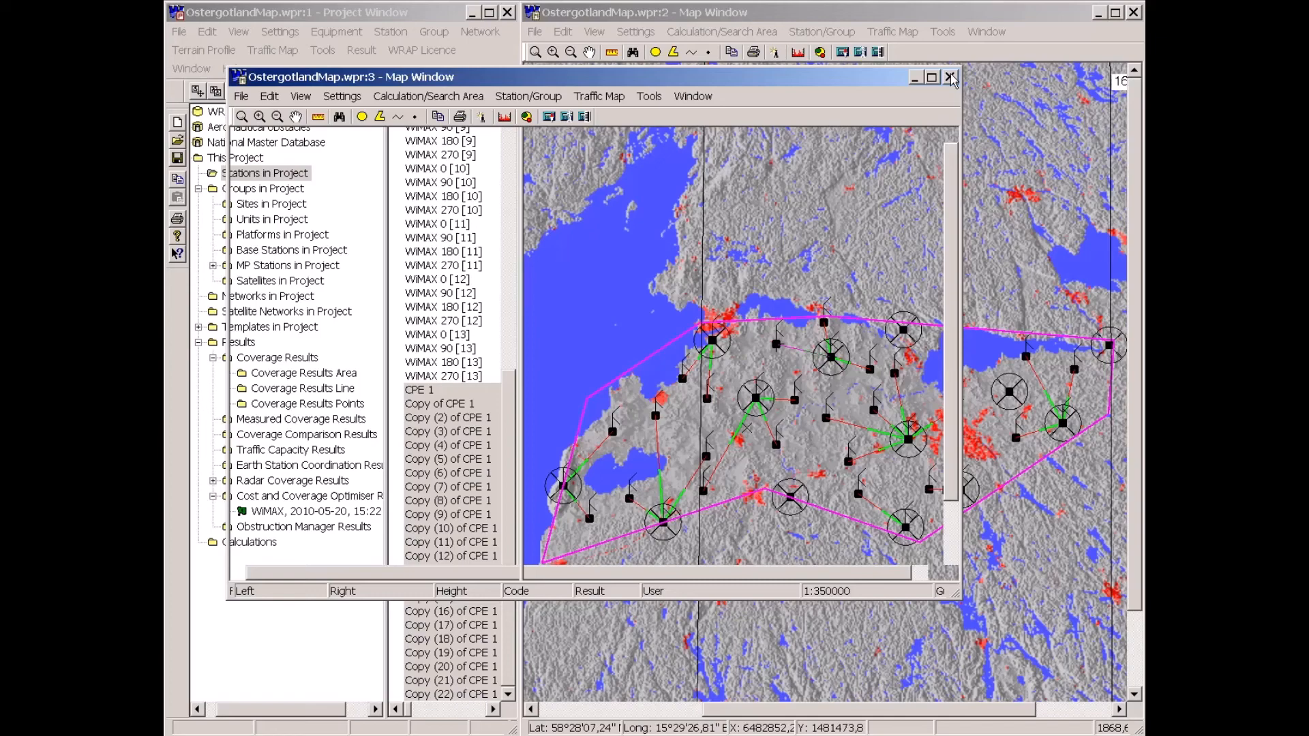
{"action": "left_click", "coordinate": [949, 77]}
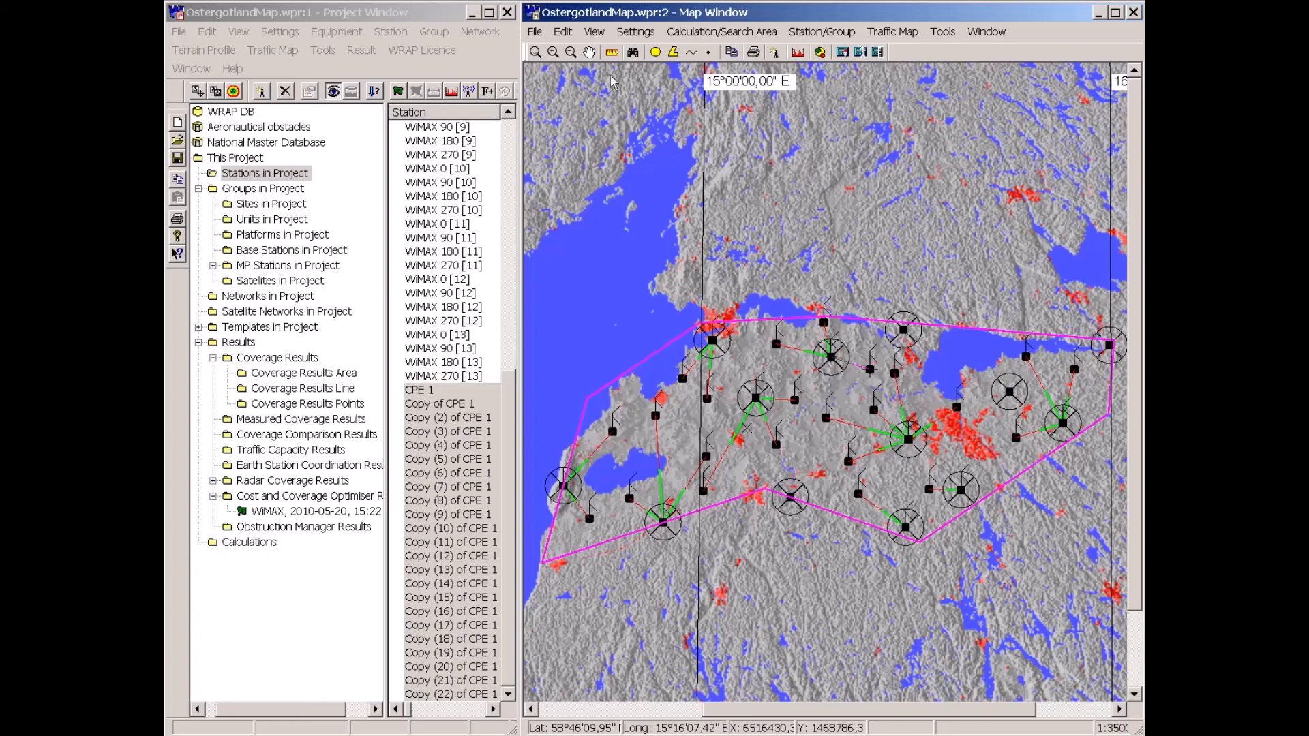
Analyse radio link performance for Copy of CPE 1 and Copy (7) of CPE 1.
{"action": "right_click", "coordinate": [612, 443]}
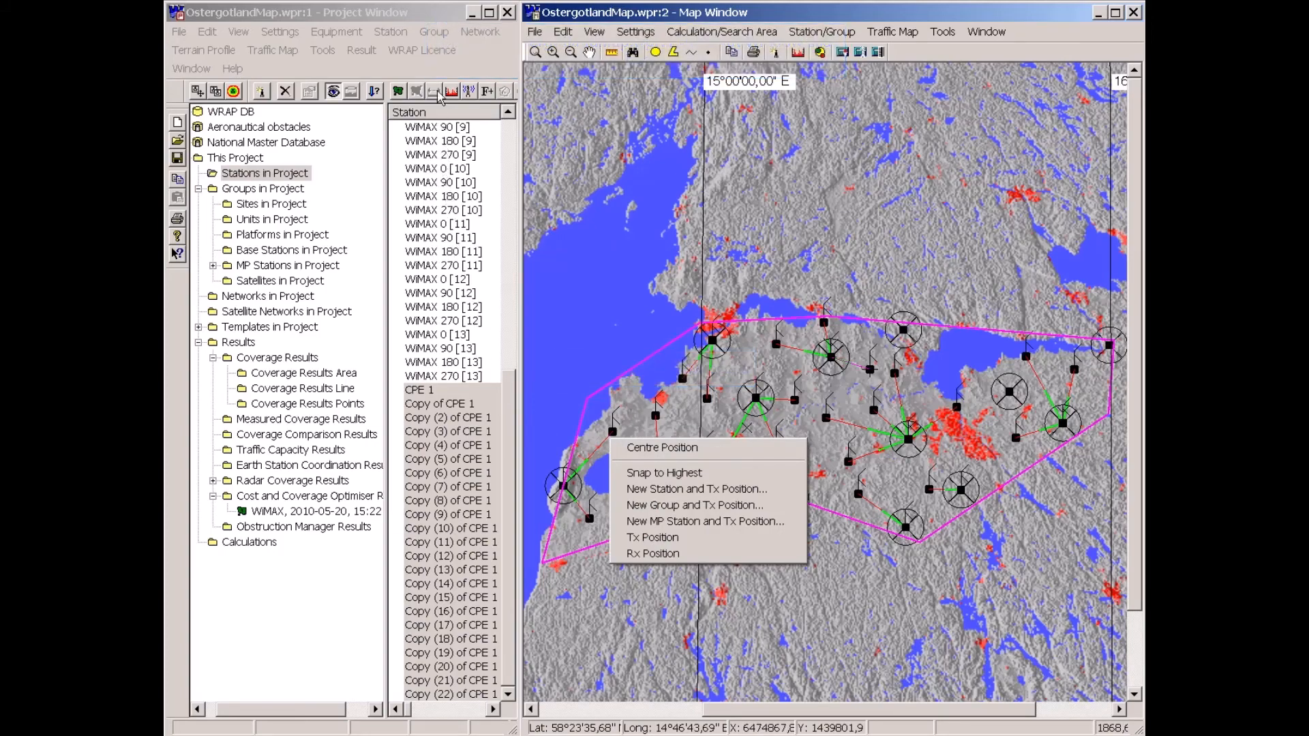
{"action": "left_click", "coordinate": [437, 18]}
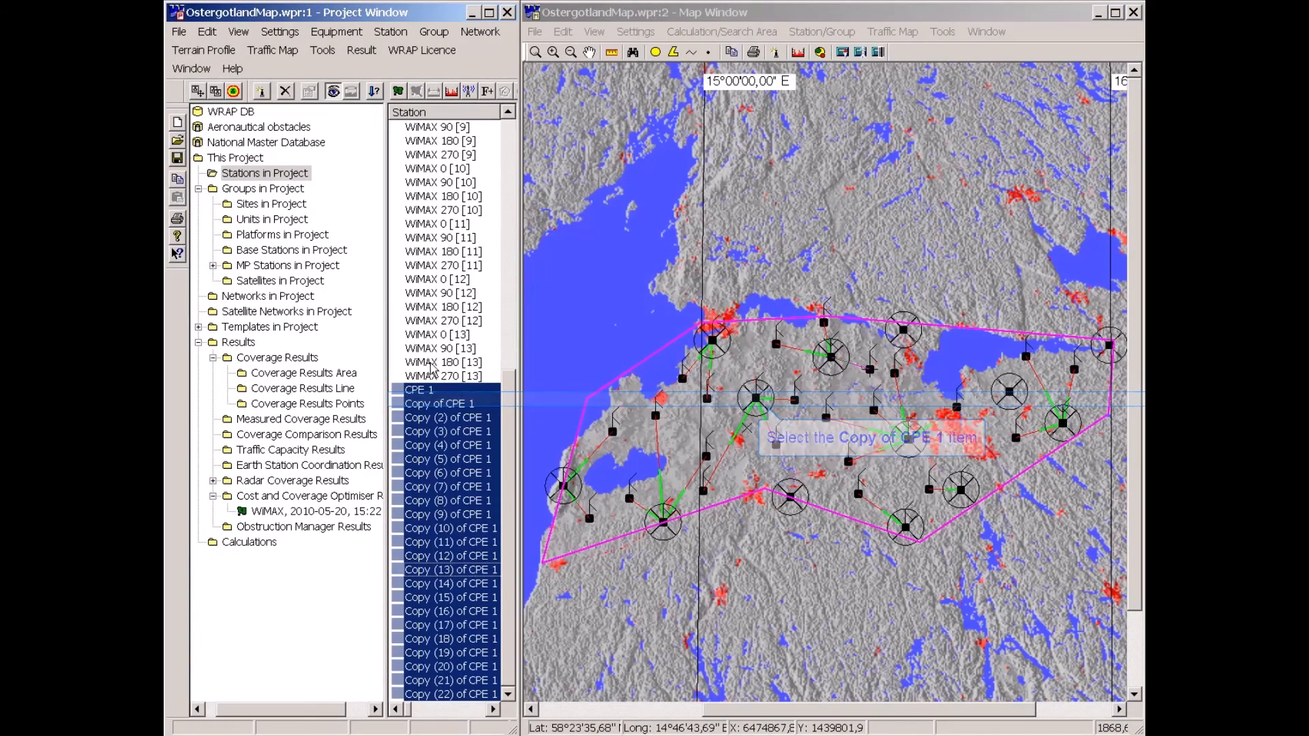
{"action": "left_click", "coordinate": [429, 404]}
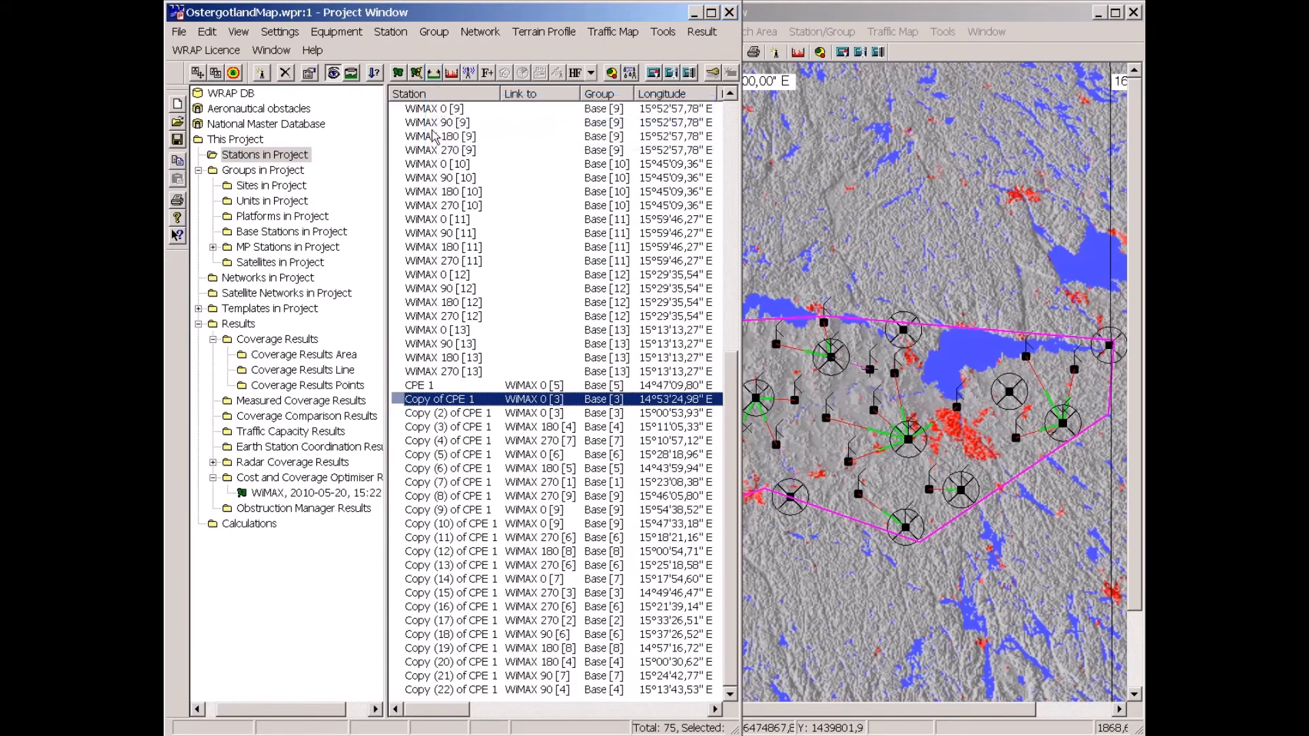
{"action": "left_click", "coordinate": [434, 73]}
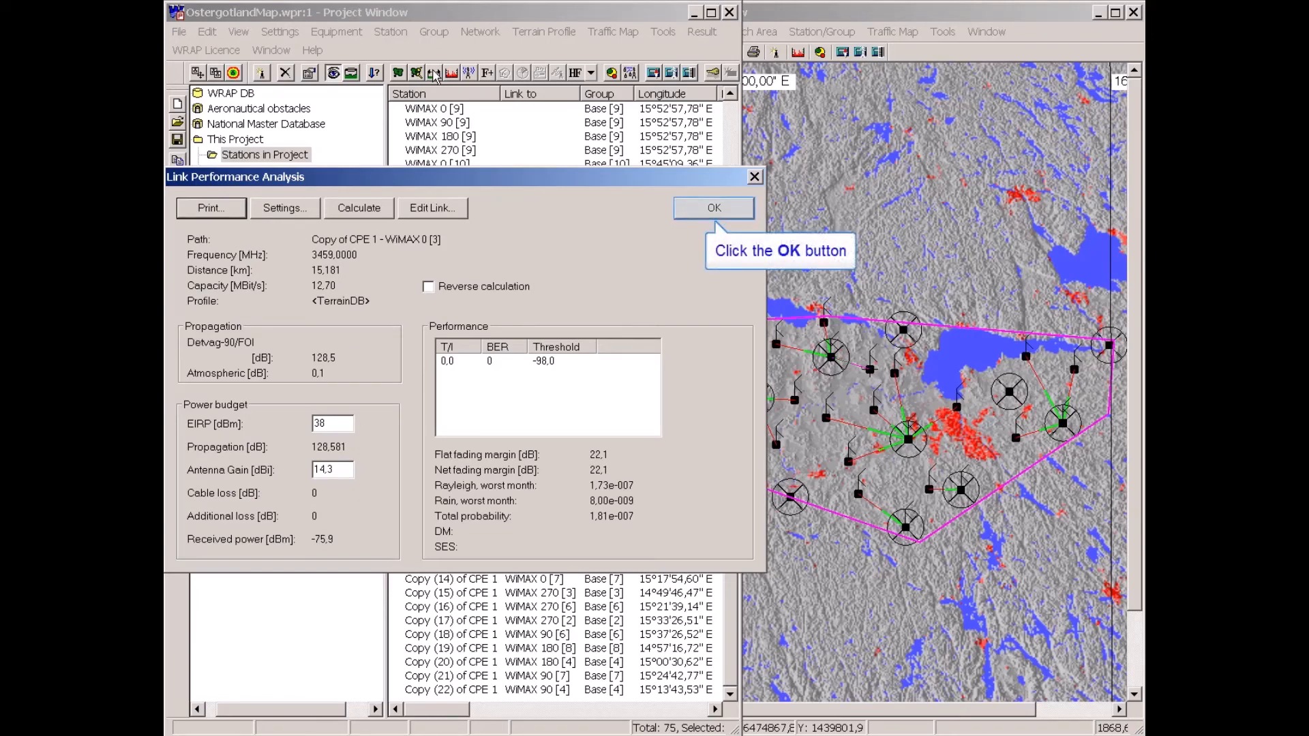
{"action": "left_click", "coordinate": [715, 212]}
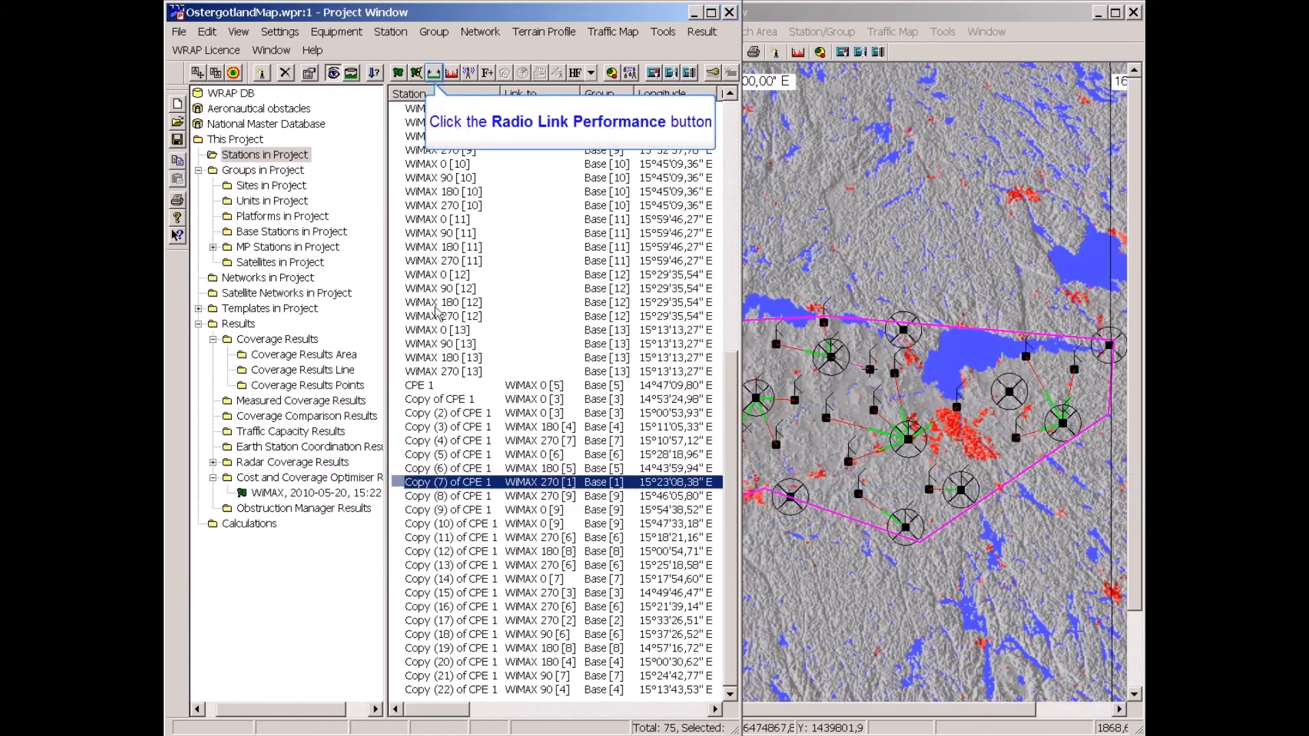
{"action": "left_click", "coordinate": [434, 74]}
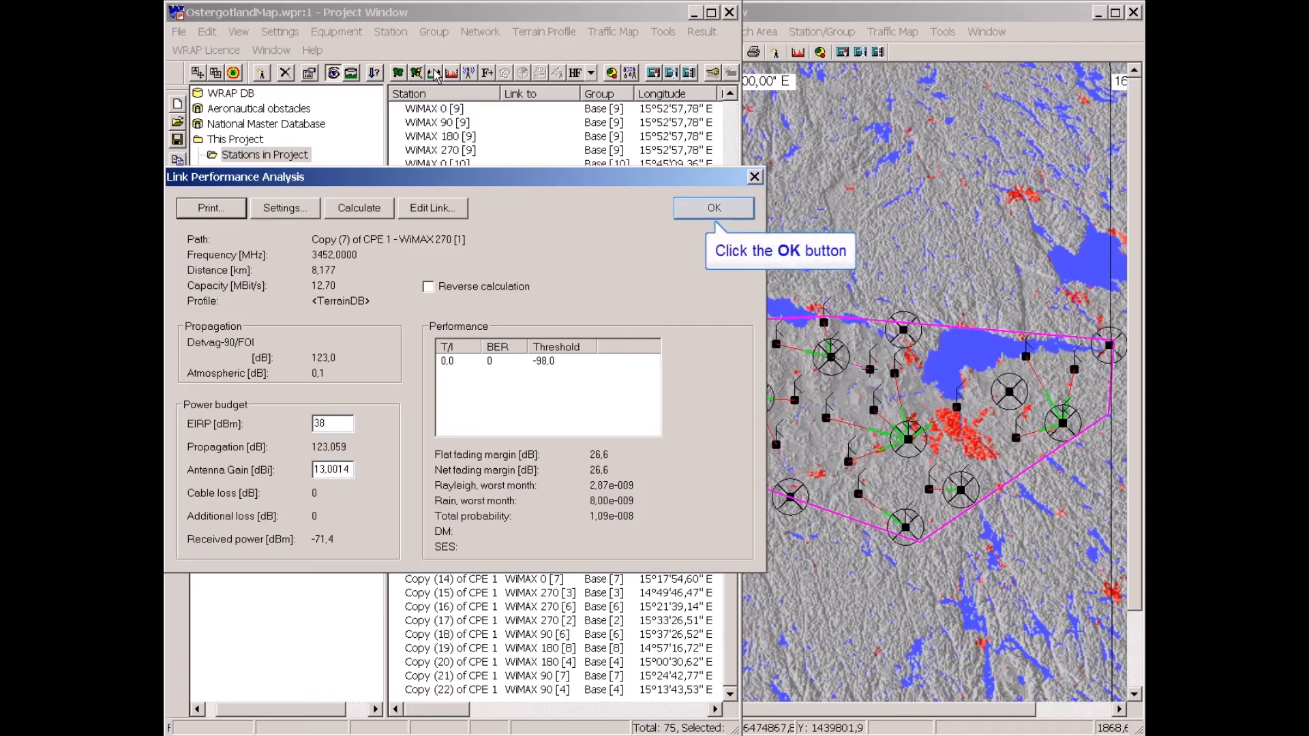
{"action": "left_click", "coordinate": [713, 210]}
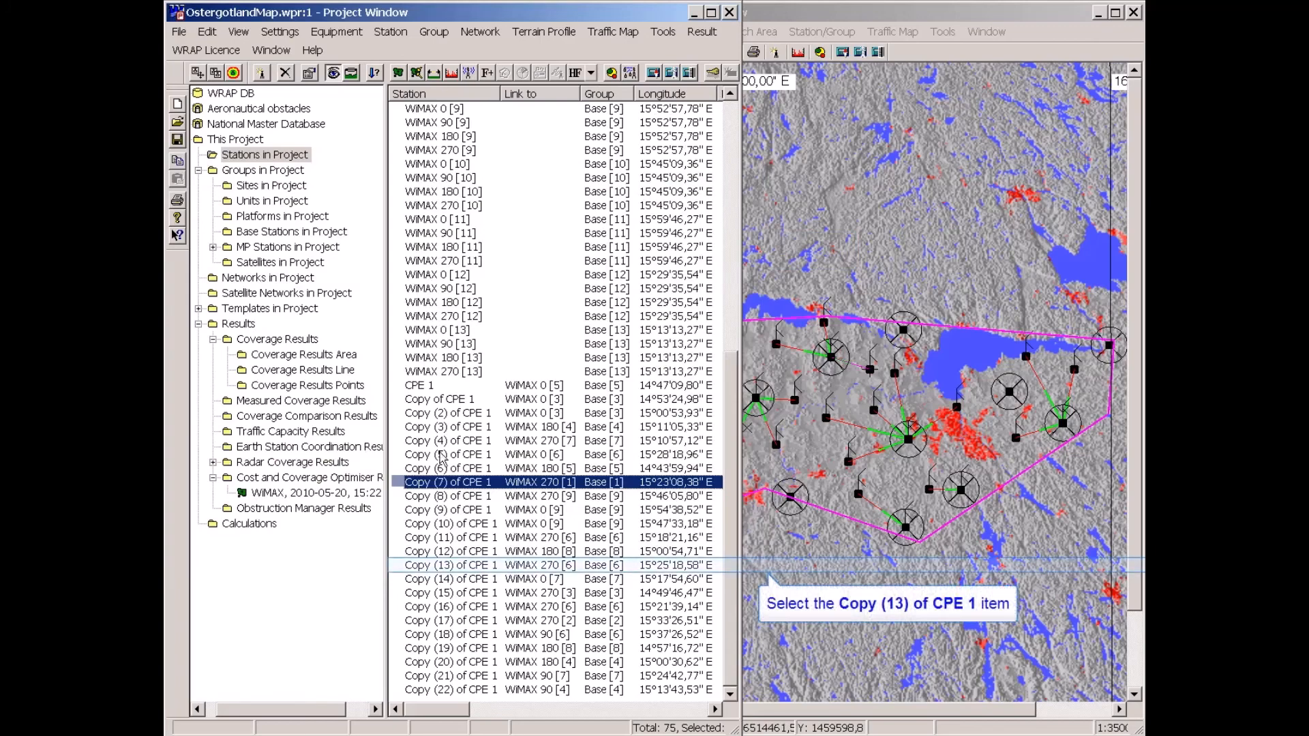
Analyse radio link performance for Copy (13) of CPE 1 and narrow the project window.
{"action": "left_click", "coordinate": [434, 567]}
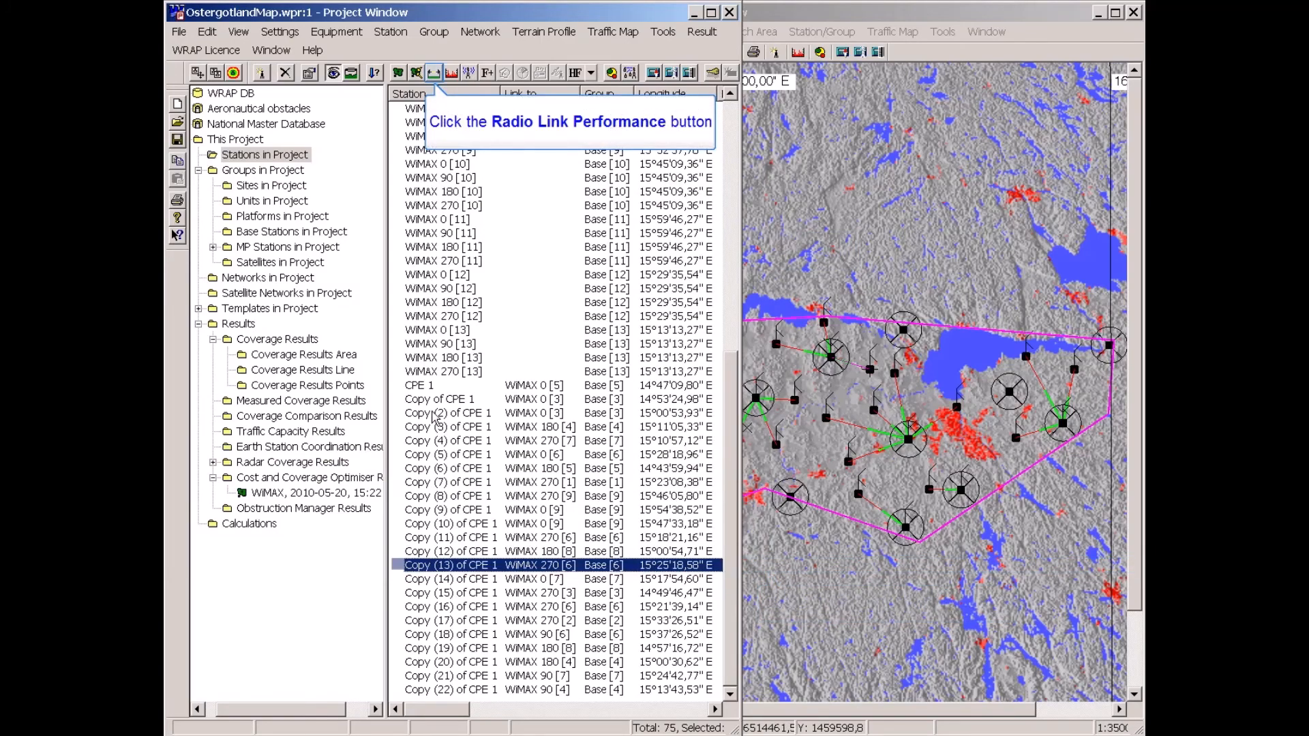
{"action": "left_click", "coordinate": [435, 74]}
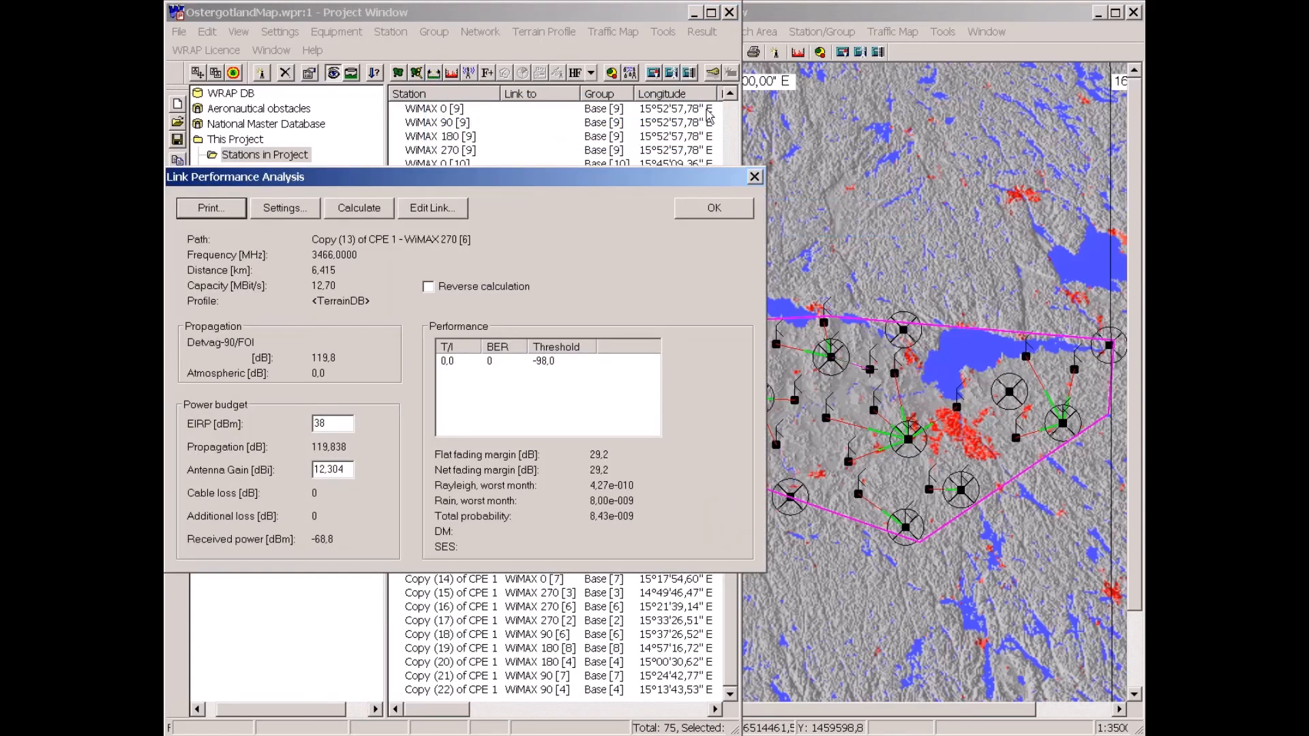
{"action": "left_click", "coordinate": [754, 178]}
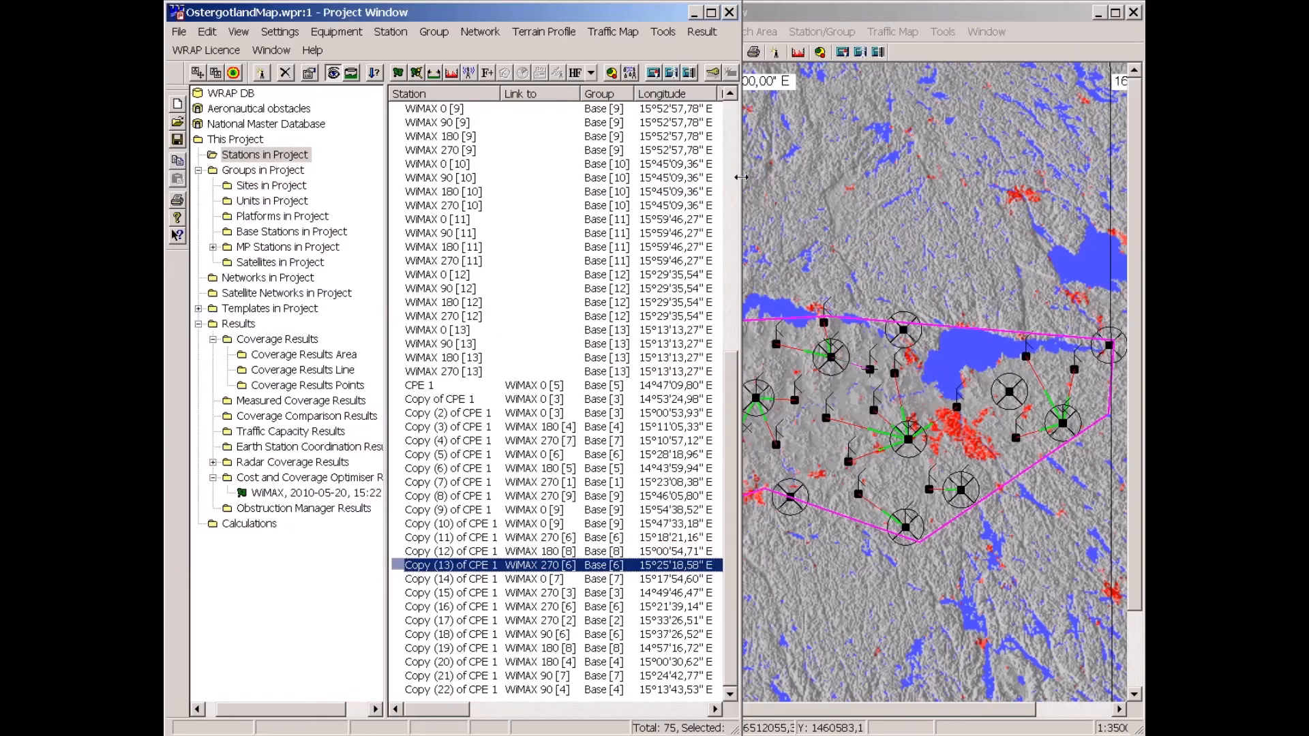
{"action": "left_click_drag", "start_coordinate": [733, 186], "coordinate": [516, 199]}
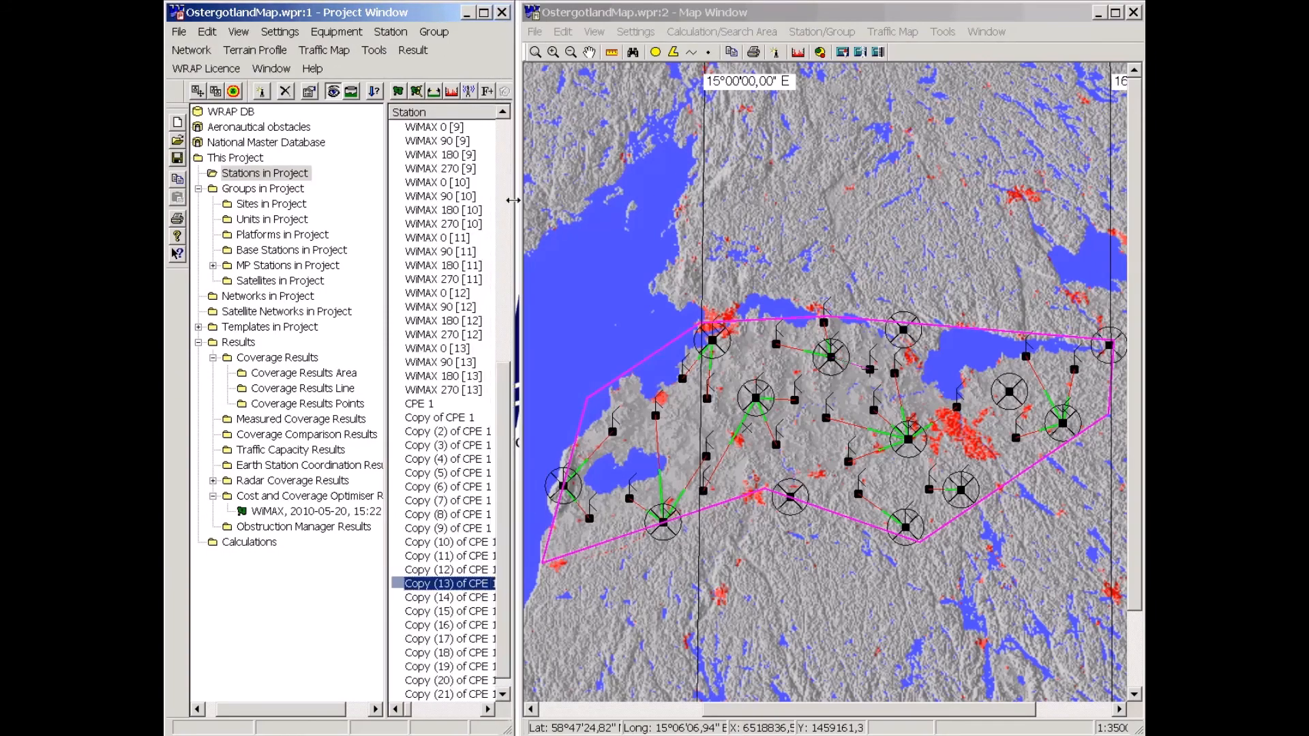
{"action": "key", "text": "Escape"}
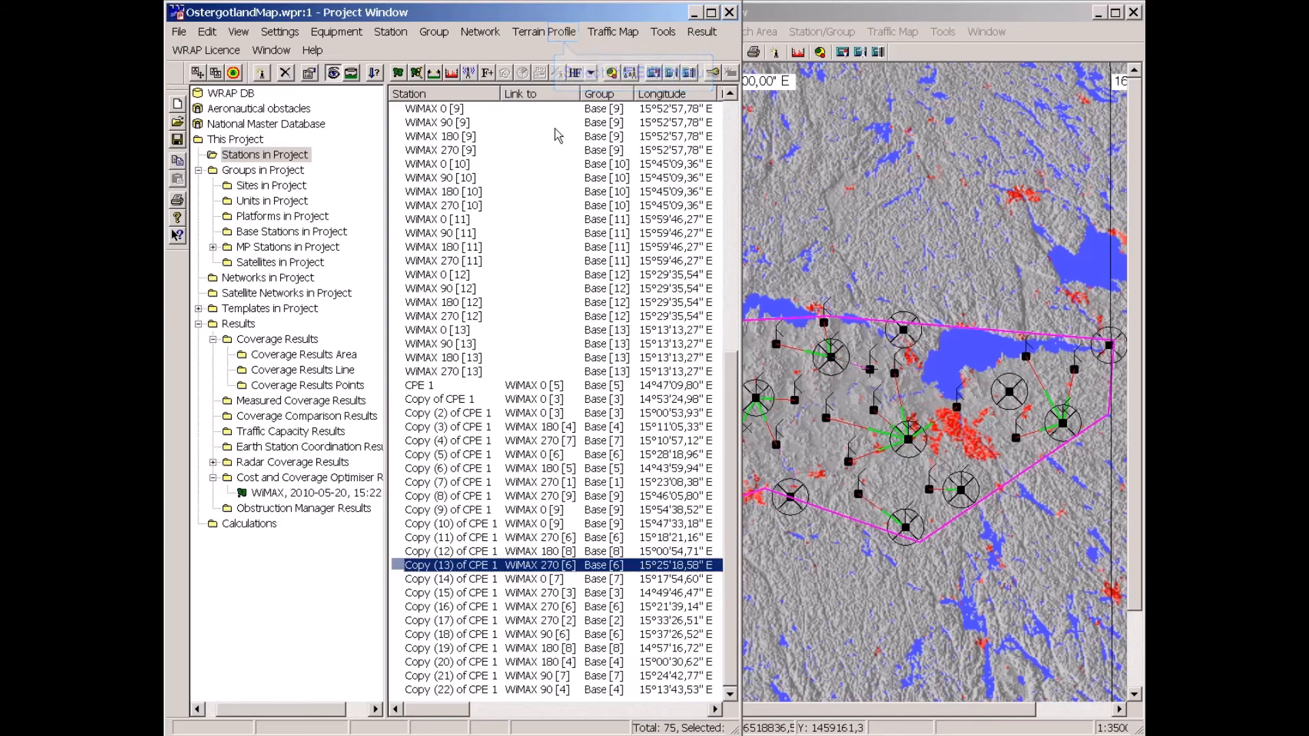
Remove the calculation area and all MP stations from the map window.
{"action": "left_click", "coordinate": [560, 31]}
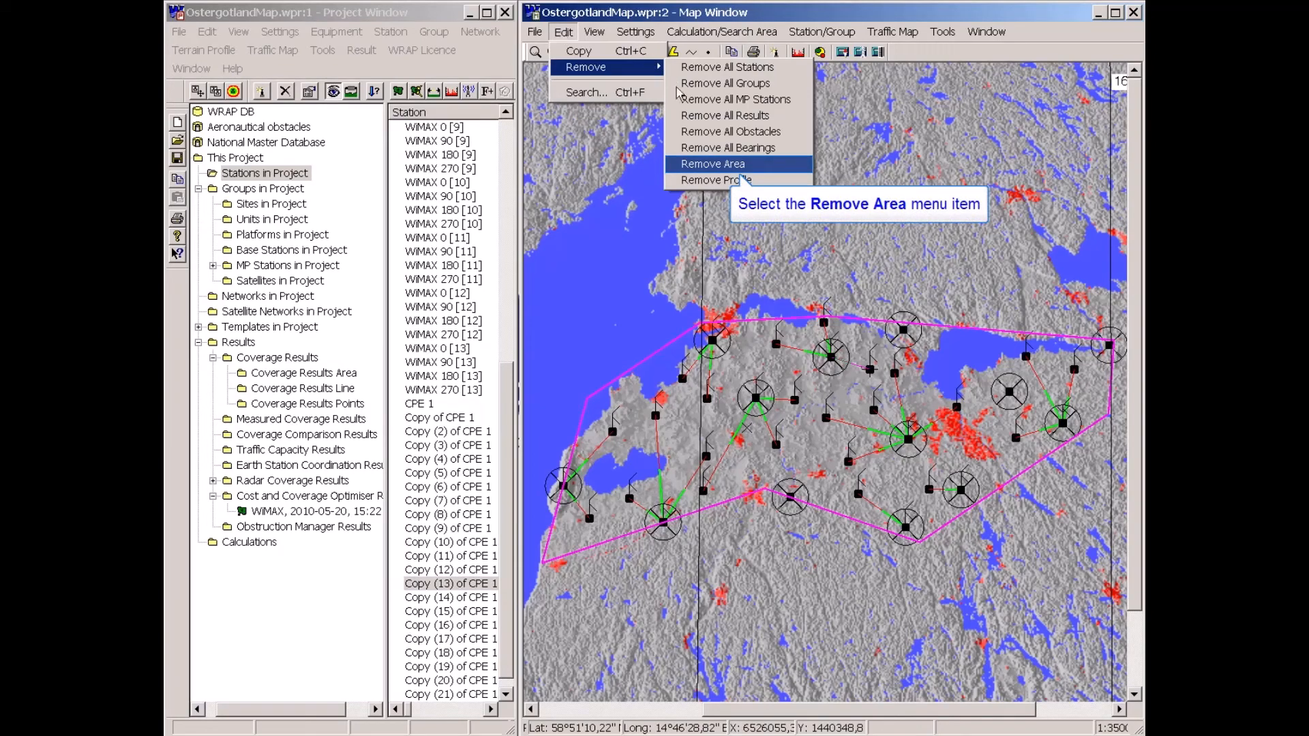
{"action": "left_click", "coordinate": [694, 165]}
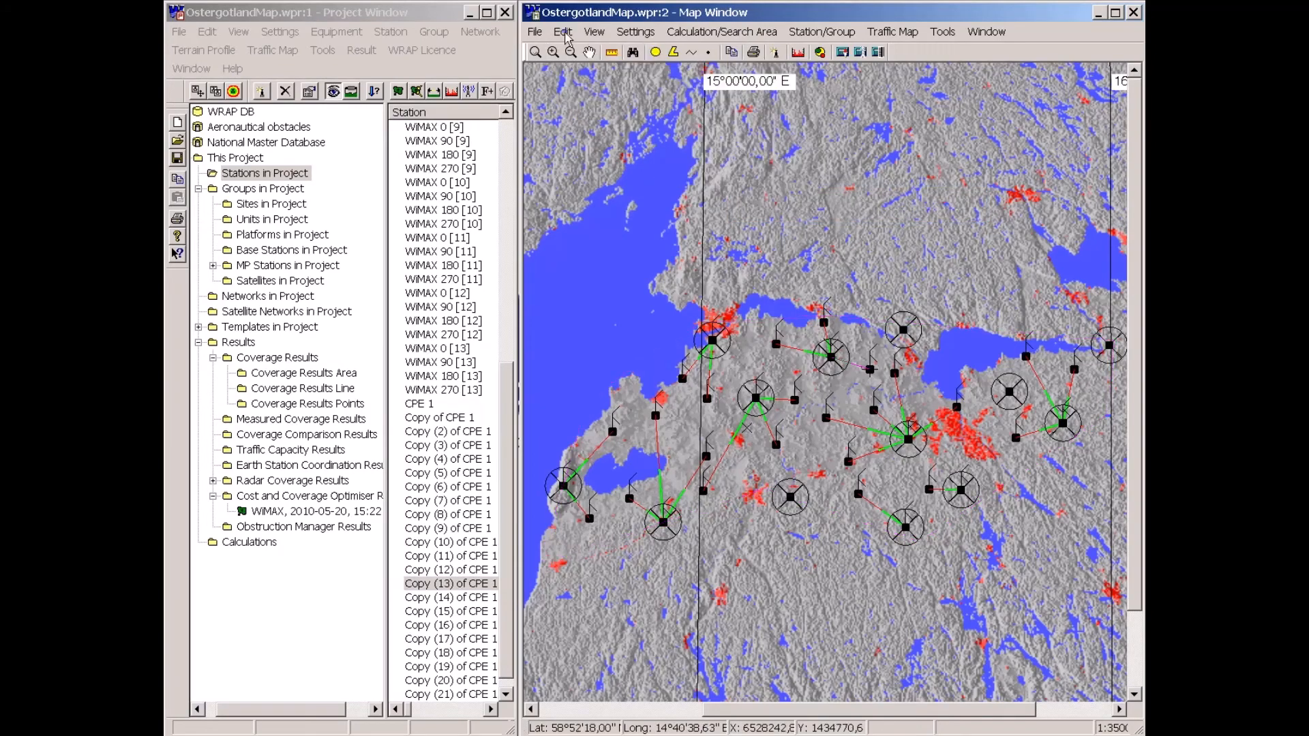
{"action": "left_click", "coordinate": [563, 32]}
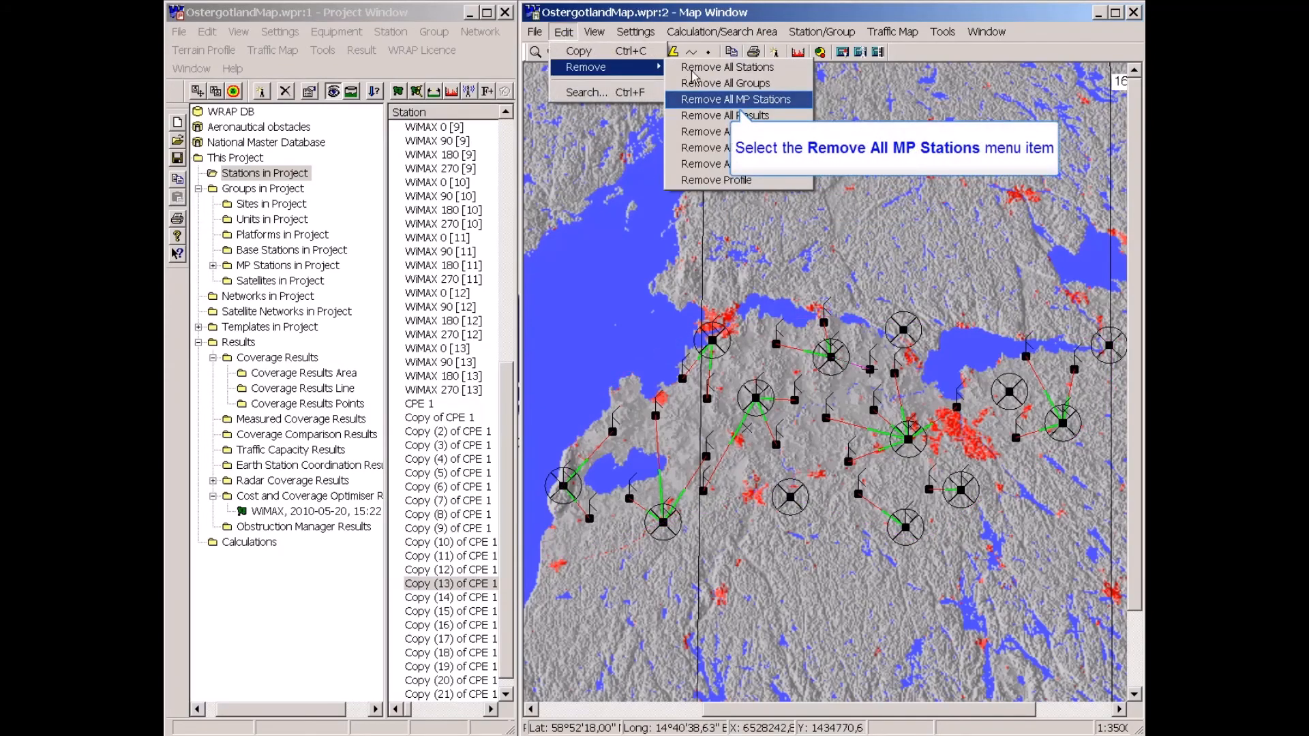
{"action": "left_click", "coordinate": [701, 101]}
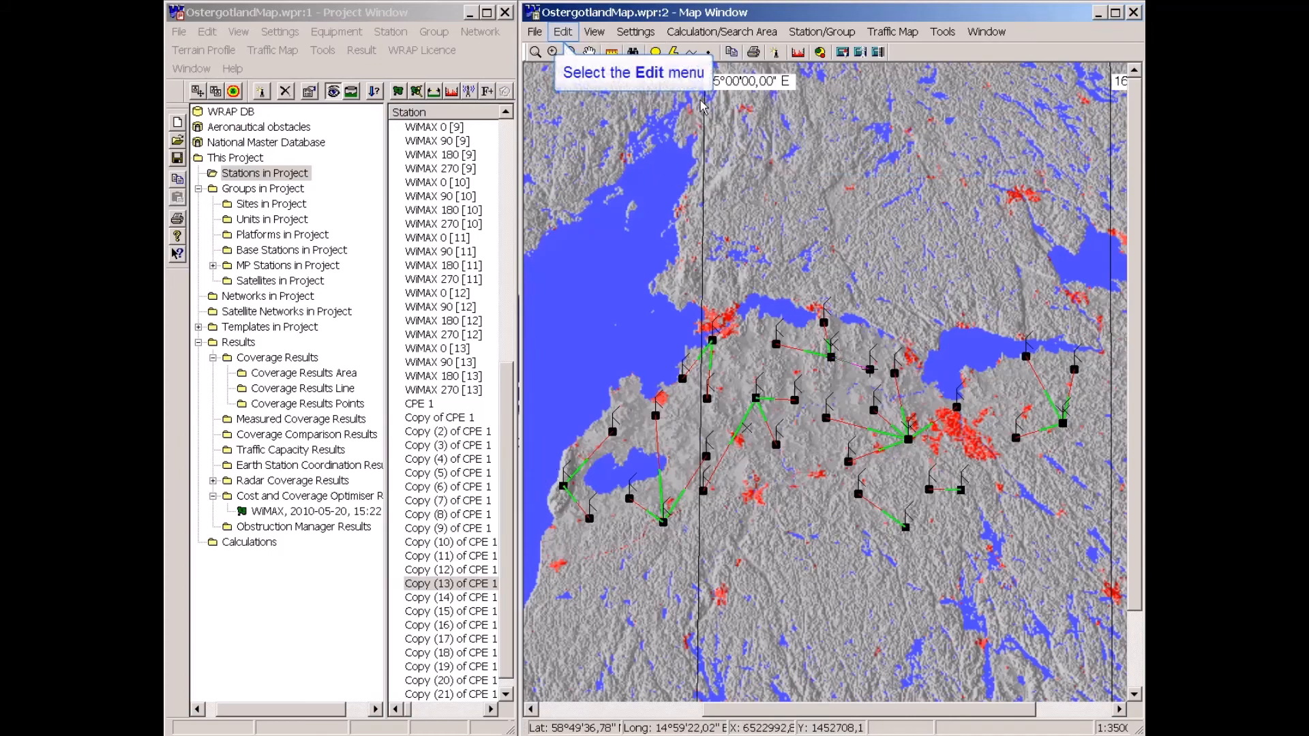
Remove all stations and the profile from the map window.
{"action": "left_click", "coordinate": [564, 33]}
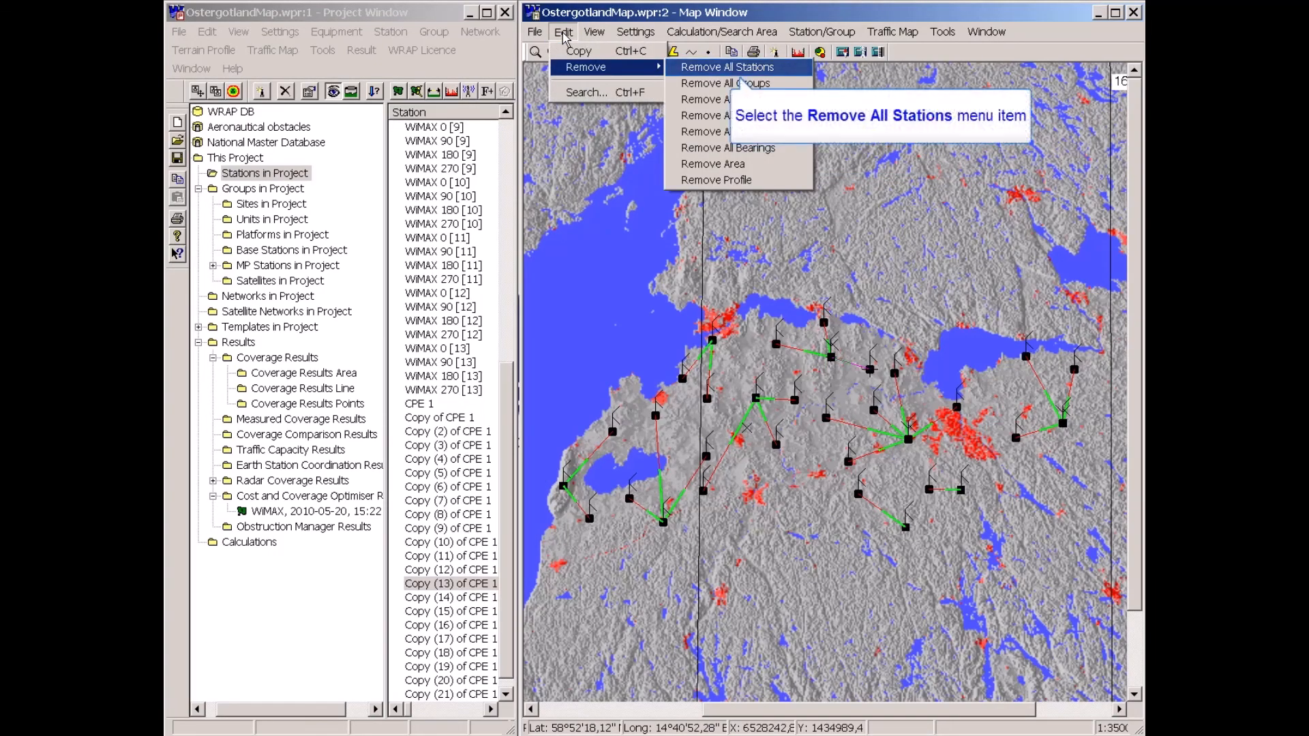
{"action": "left_click", "coordinate": [692, 69]}
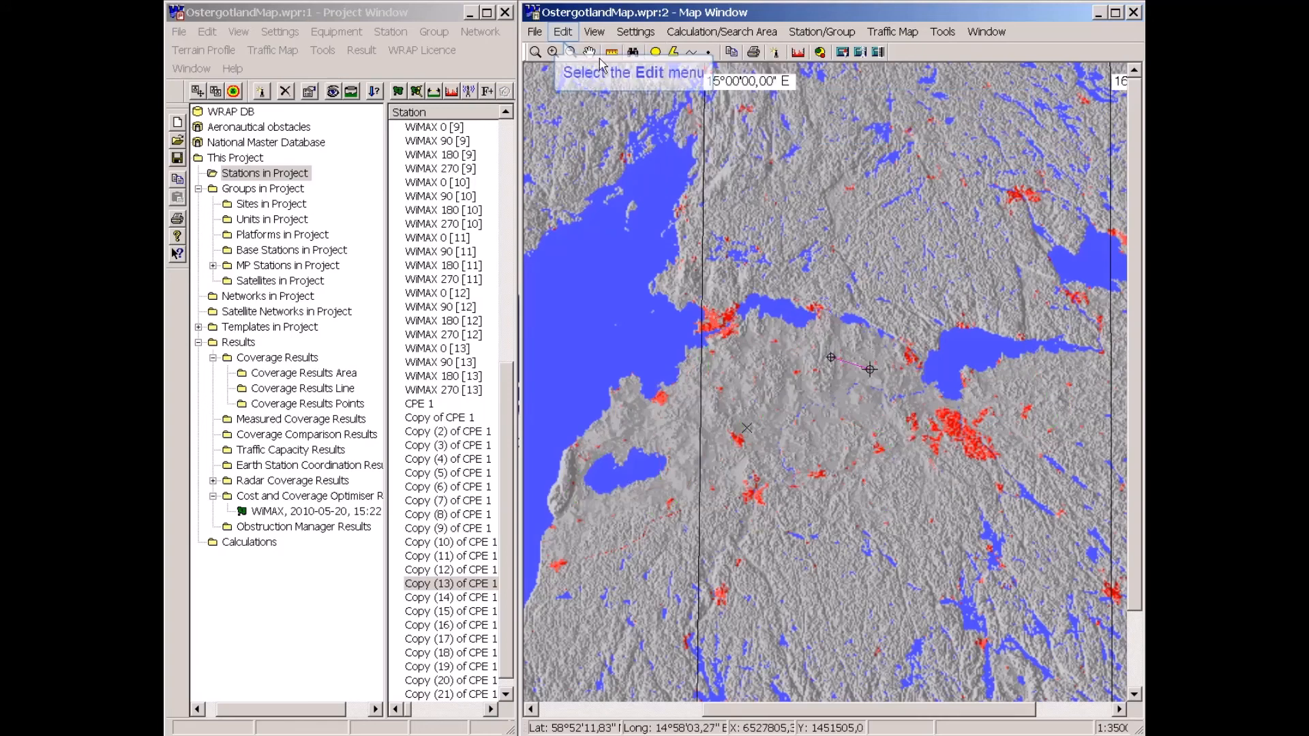
{"action": "left_click", "coordinate": [563, 34]}
{"action": "mouse_move", "coordinate": [587, 66]}
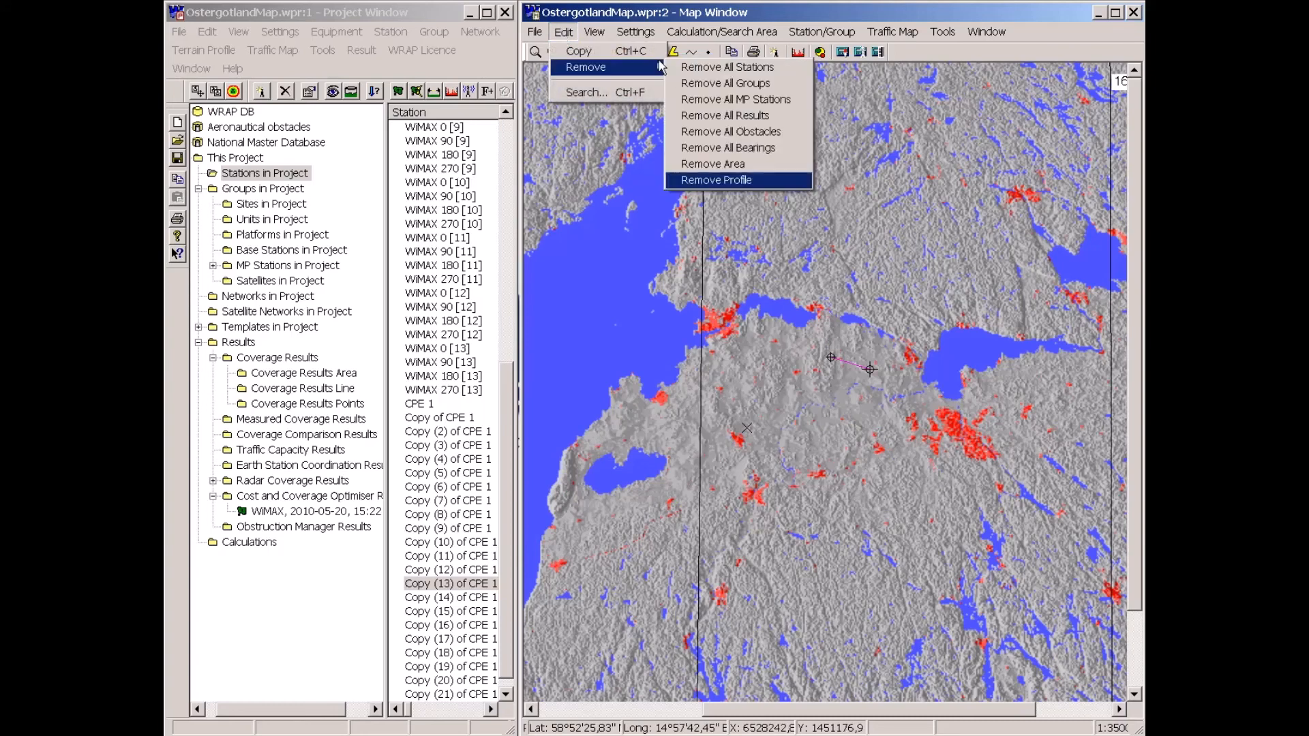
{"action": "left_click", "coordinate": [708, 181]}
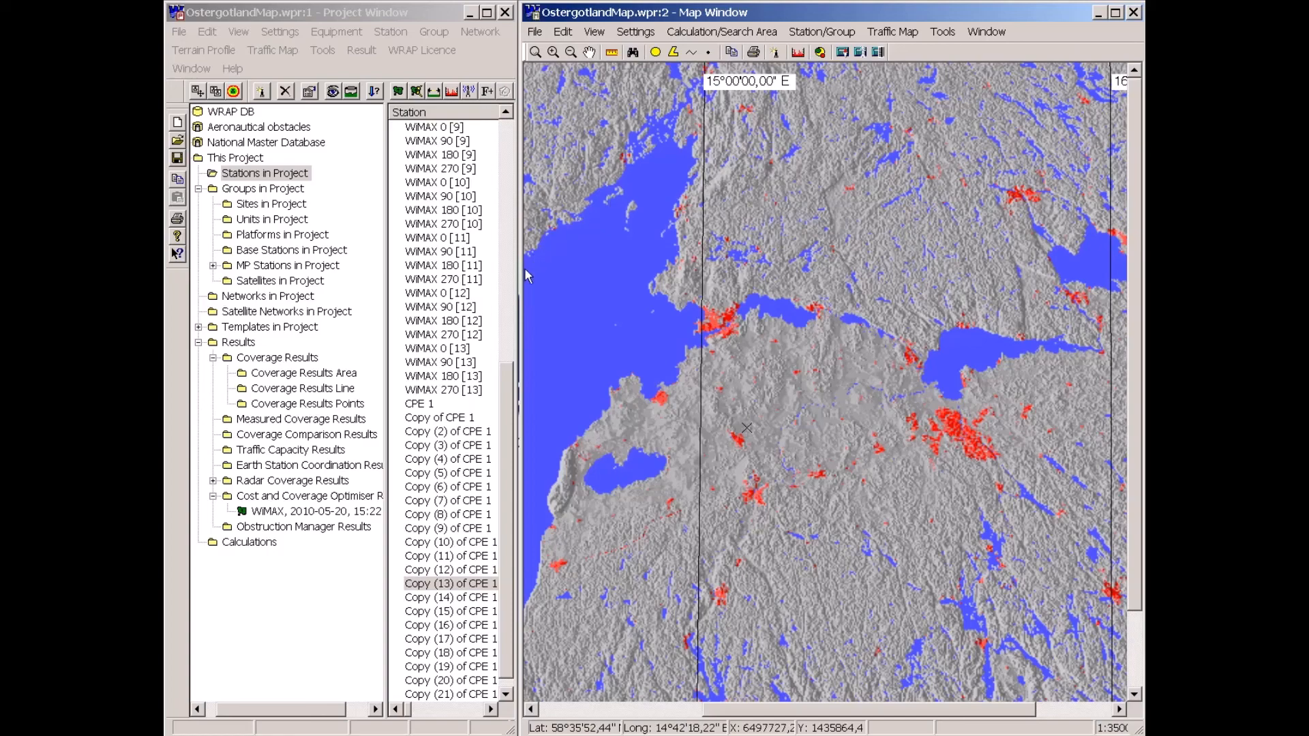
Show base station WiMAX 0 [1] in the map window.
{"action": "left_click_drag", "start_coordinate": [503, 402], "coordinate": [503, 154]}
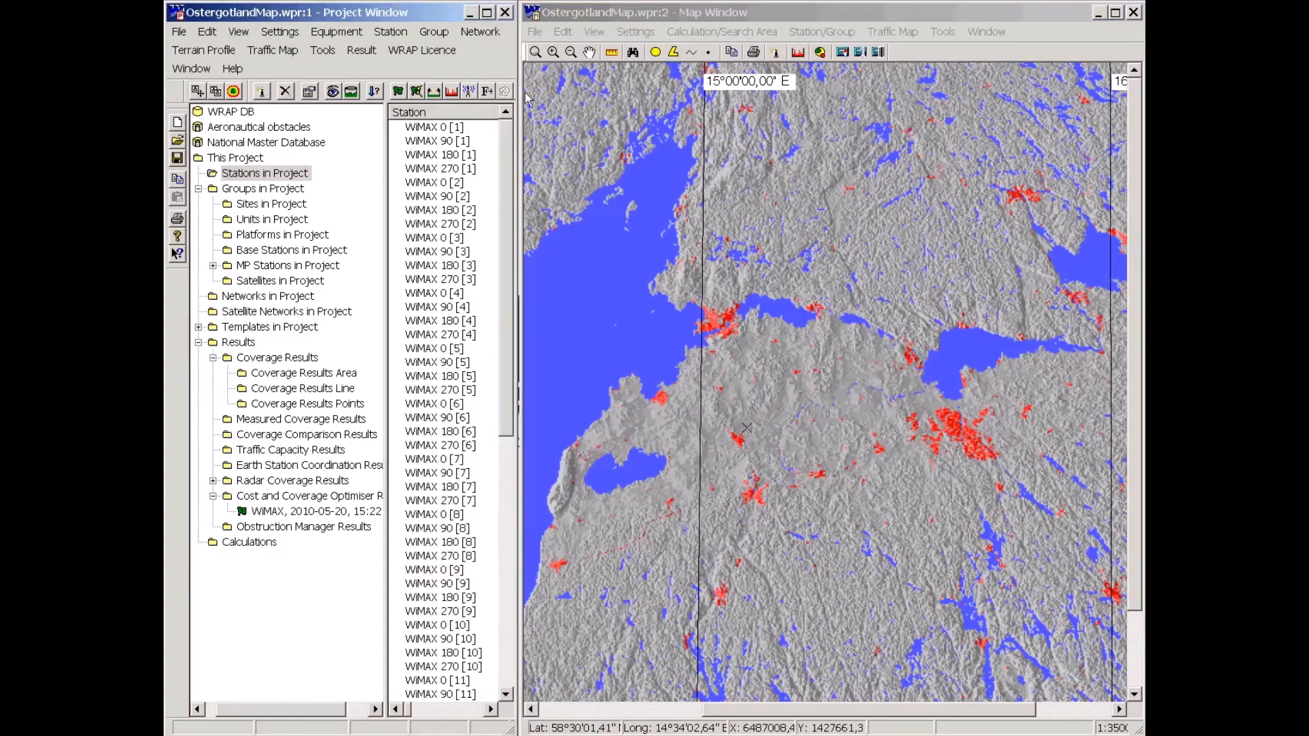
{"action": "left_click_drag", "start_coordinate": [381, 264], "coordinate": [333, 263]}
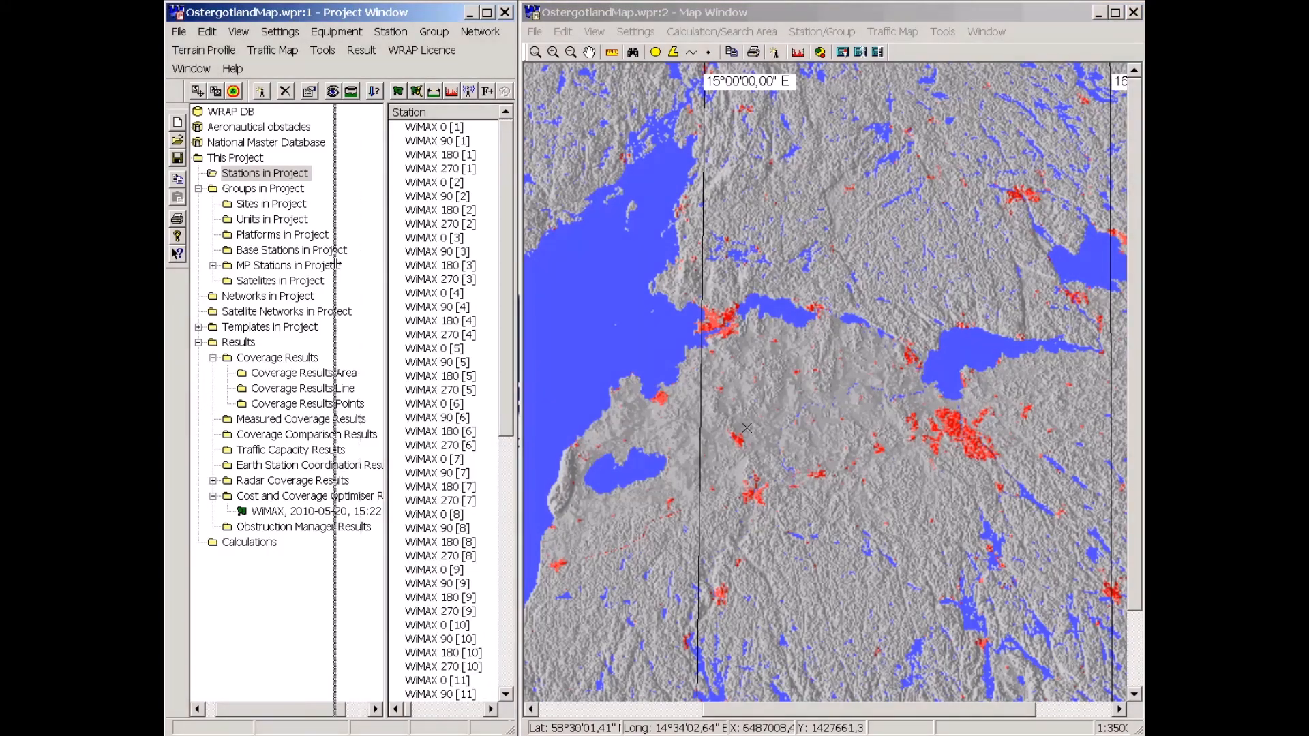
{"action": "left_click_drag", "start_coordinate": [333, 263], "coordinate": [331, 263]}
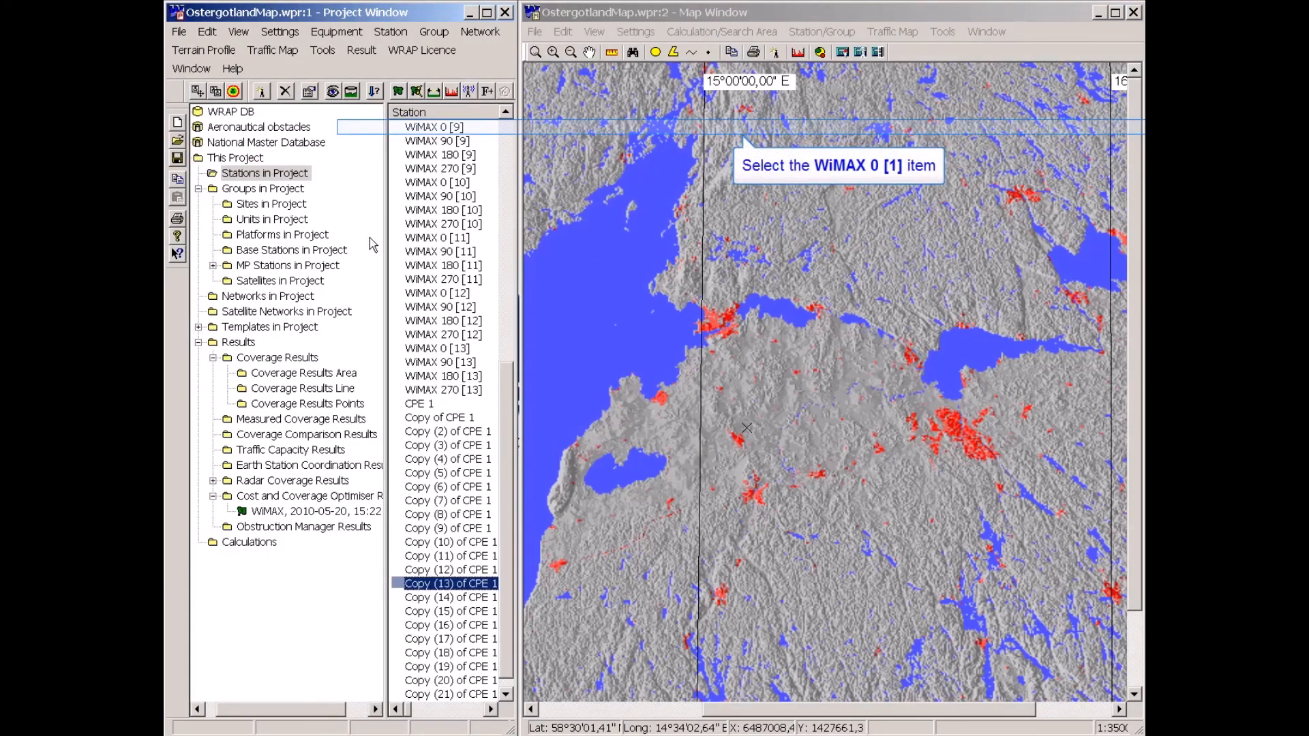
{"action": "left_click", "coordinate": [379, 128]}
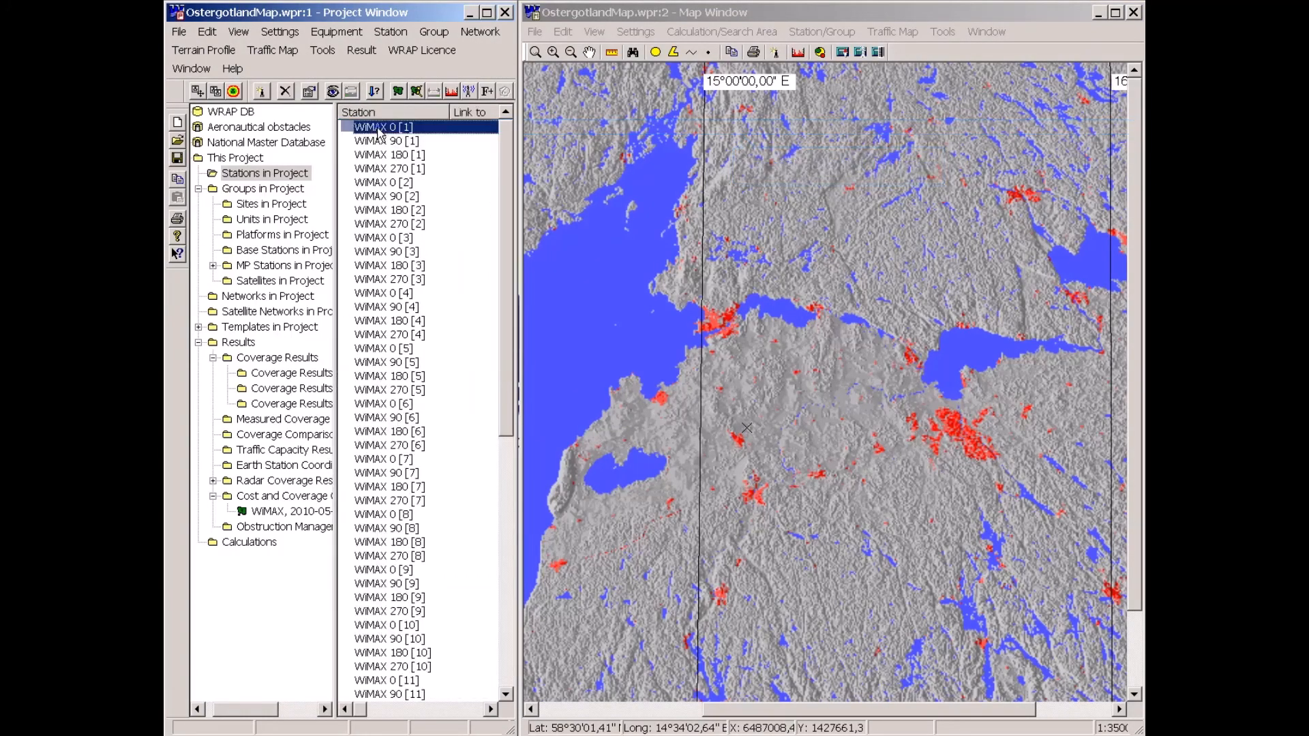
{"action": "right_click", "coordinate": [379, 133]}
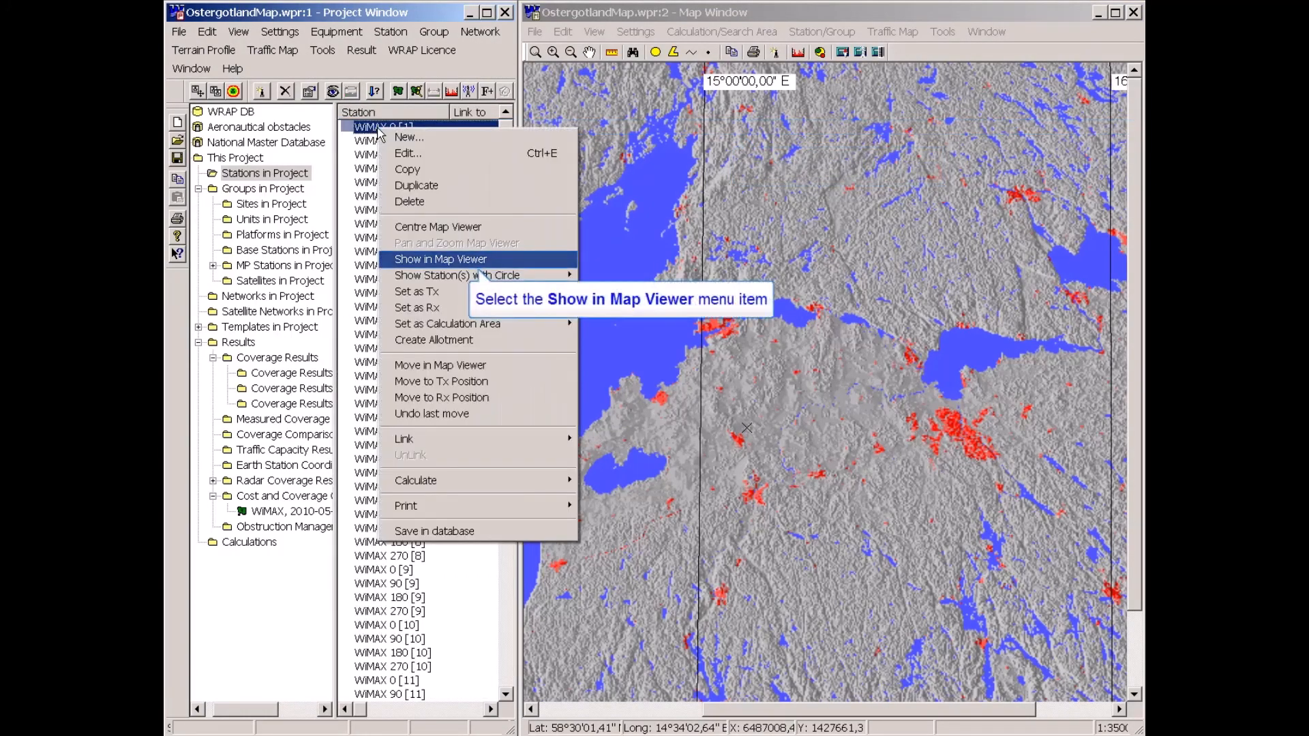
{"action": "left_click", "coordinate": [400, 261]}
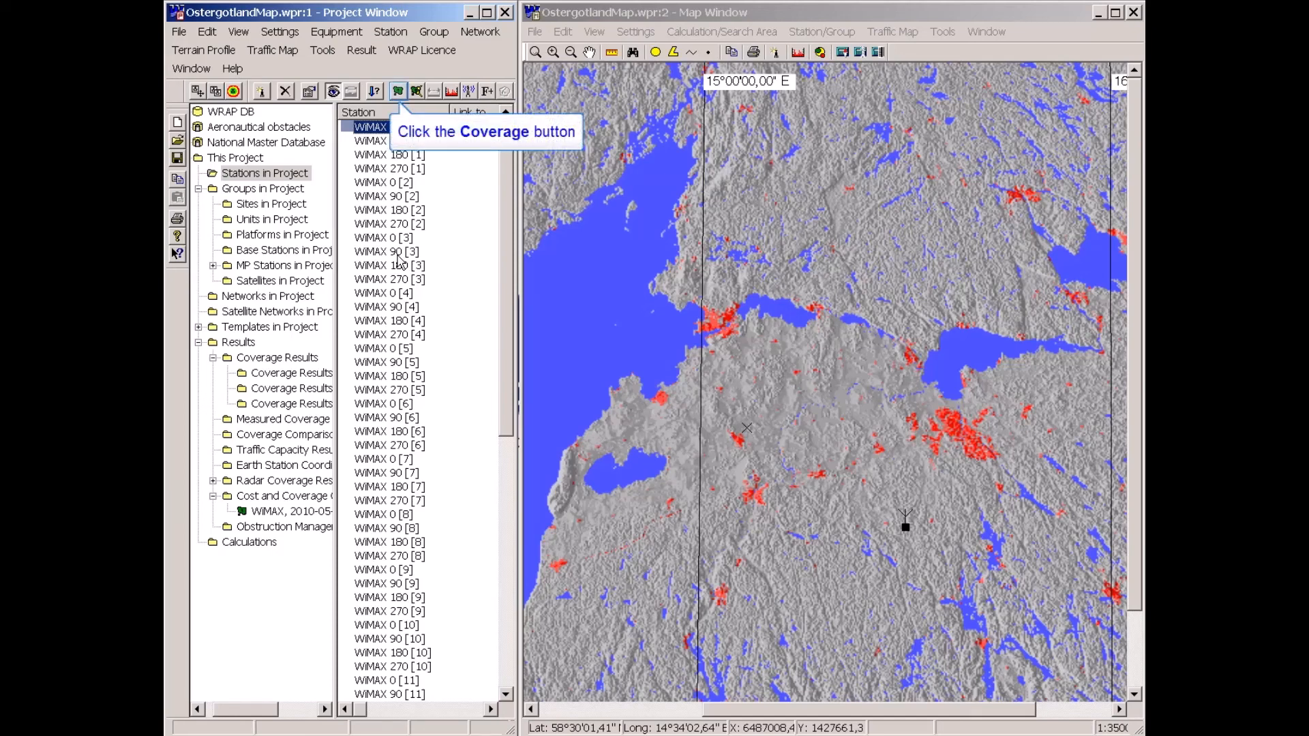
Calculate a Req Antenna Height coverage around WiMAX 0 [1] at High Resolution.
{"action": "left_click", "coordinate": [398, 93]}
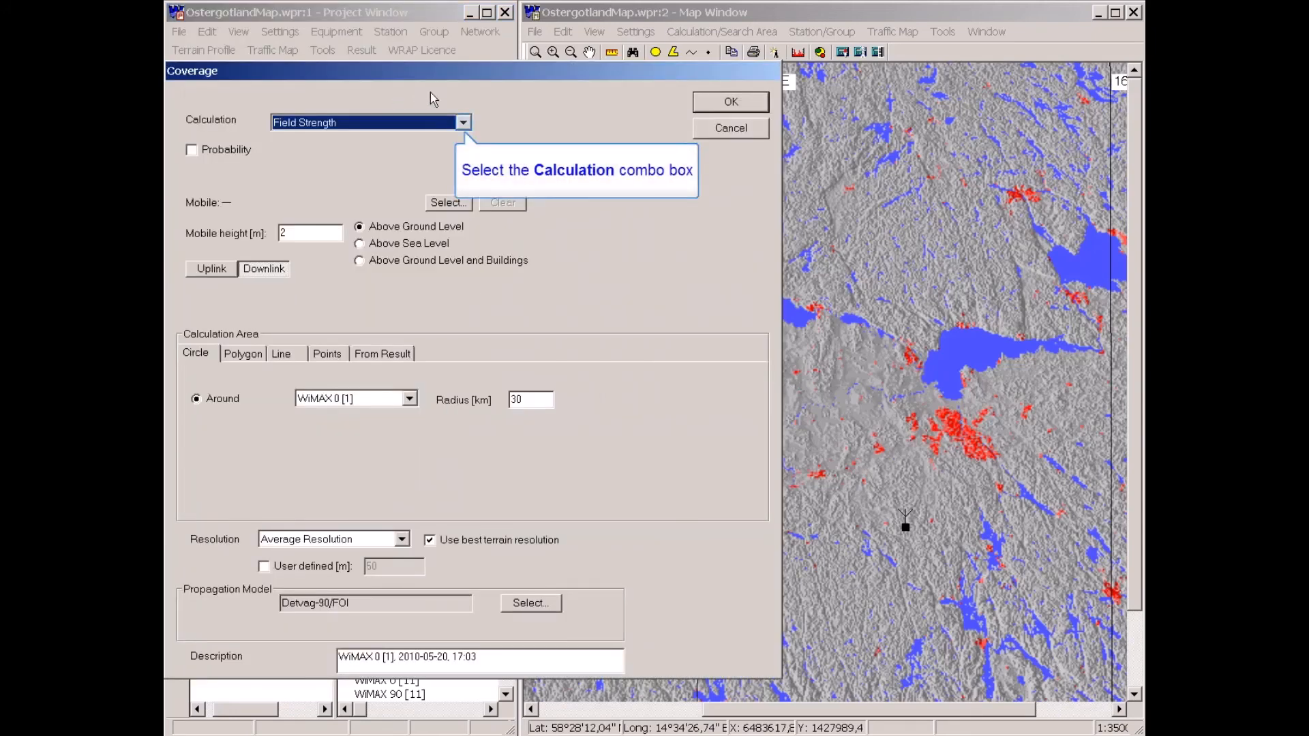
{"action": "left_click", "coordinate": [464, 124]}
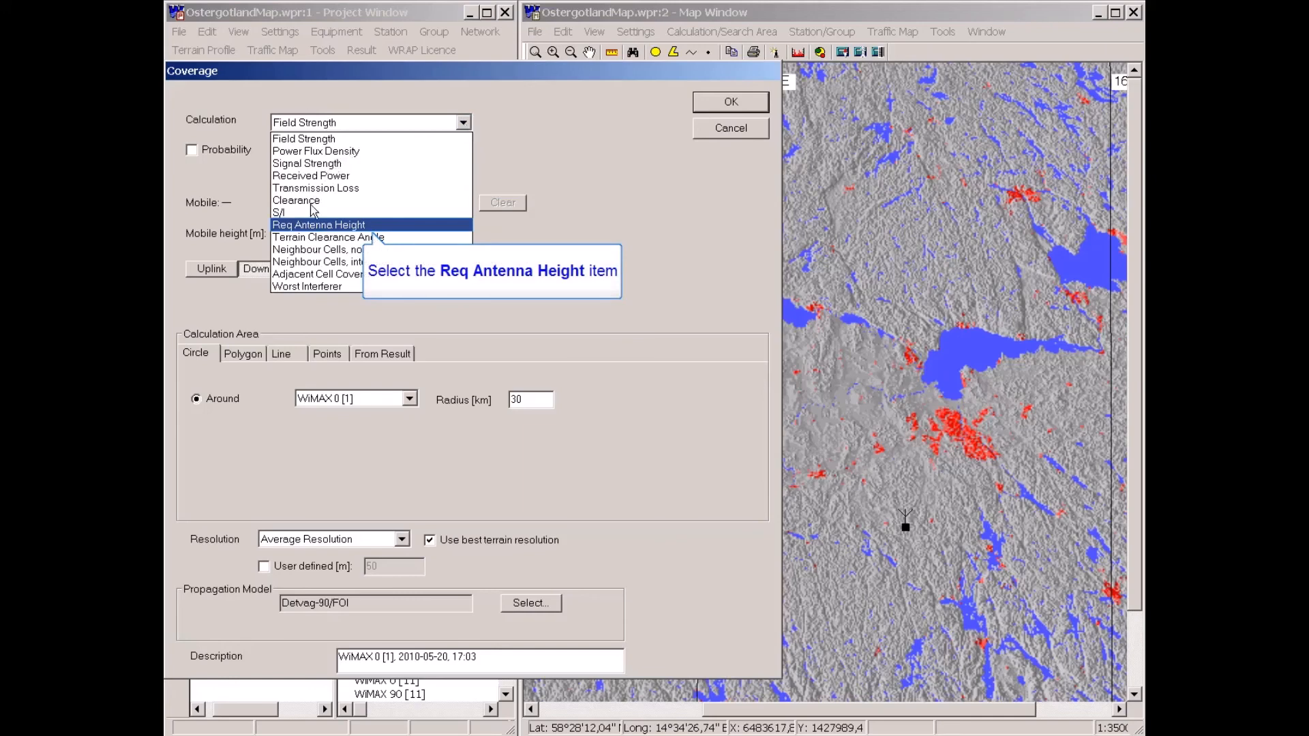
{"action": "left_click", "coordinate": [310, 226]}
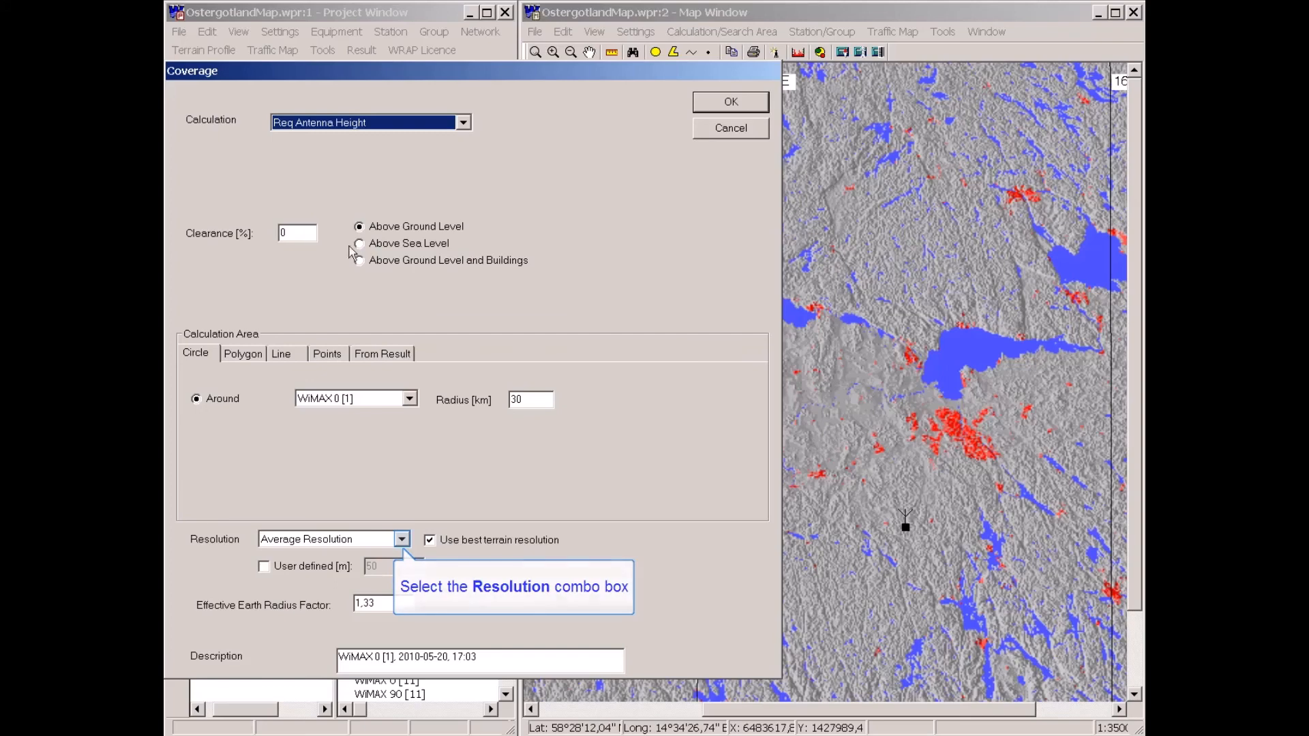
{"action": "left_click", "coordinate": [403, 538]}
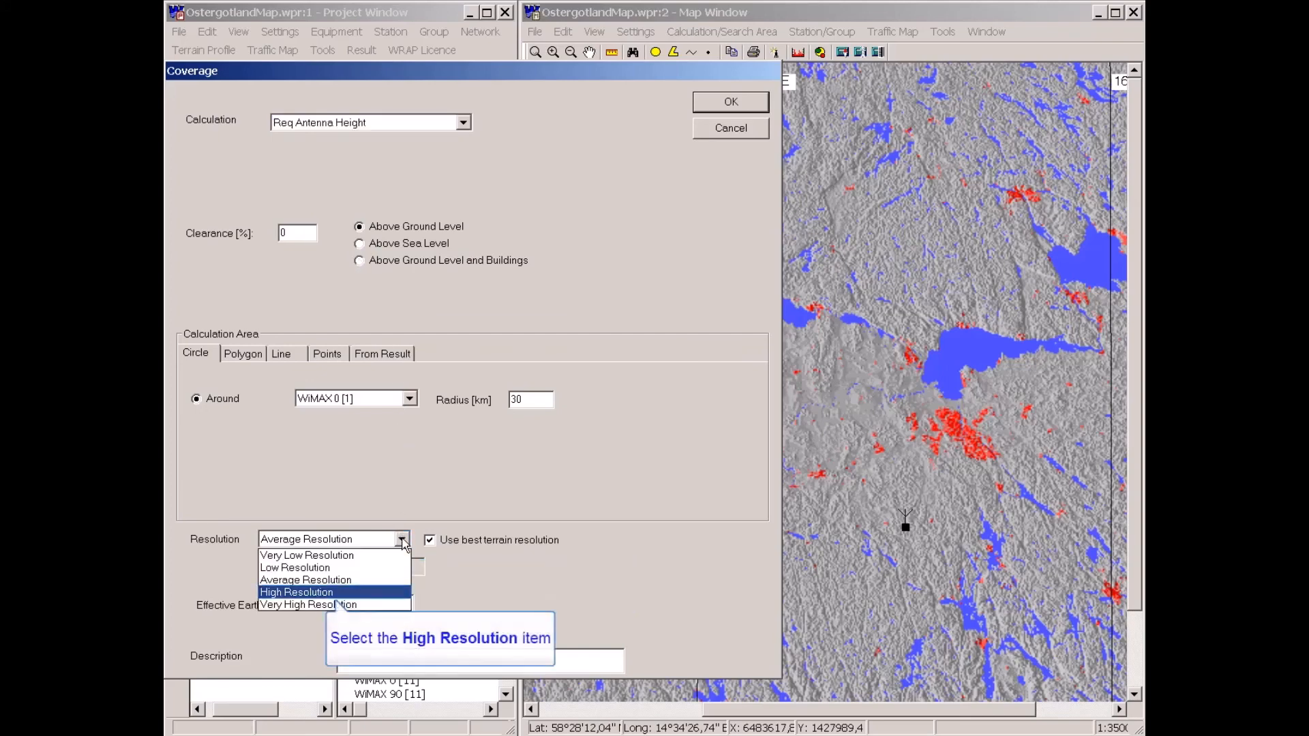
{"action": "left_click", "coordinate": [320, 591]}
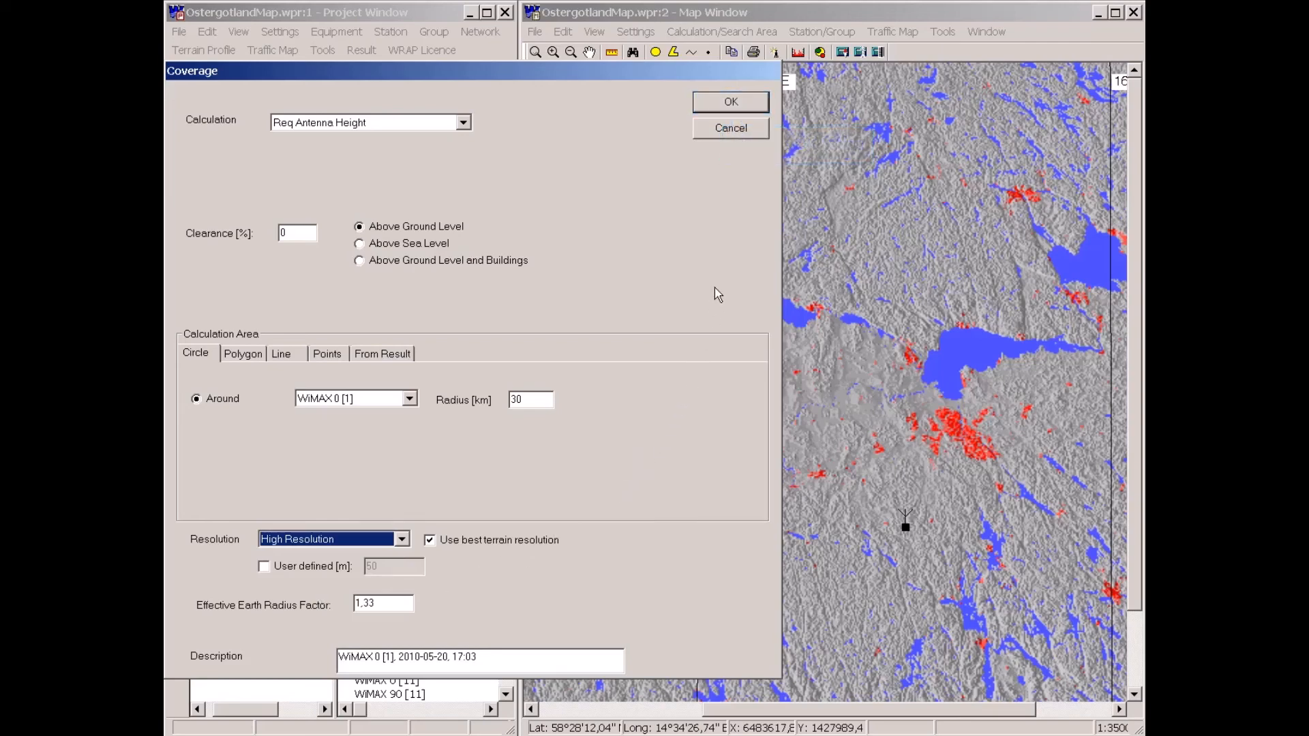
{"action": "left_click", "coordinate": [732, 103]}
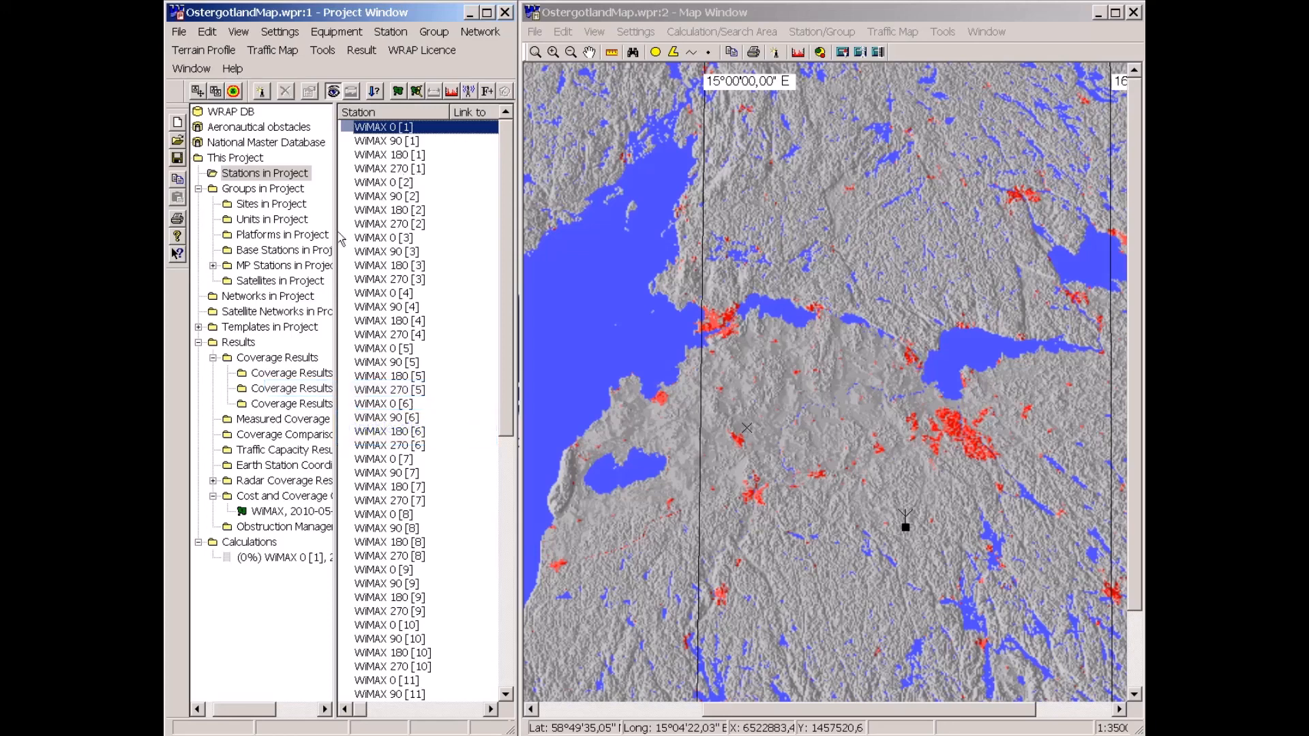
Set the WiMAX 0 [1] coverage result's presentation levels to 25, 15 and 5.
{"action": "double_click", "coordinate": [291, 375]}
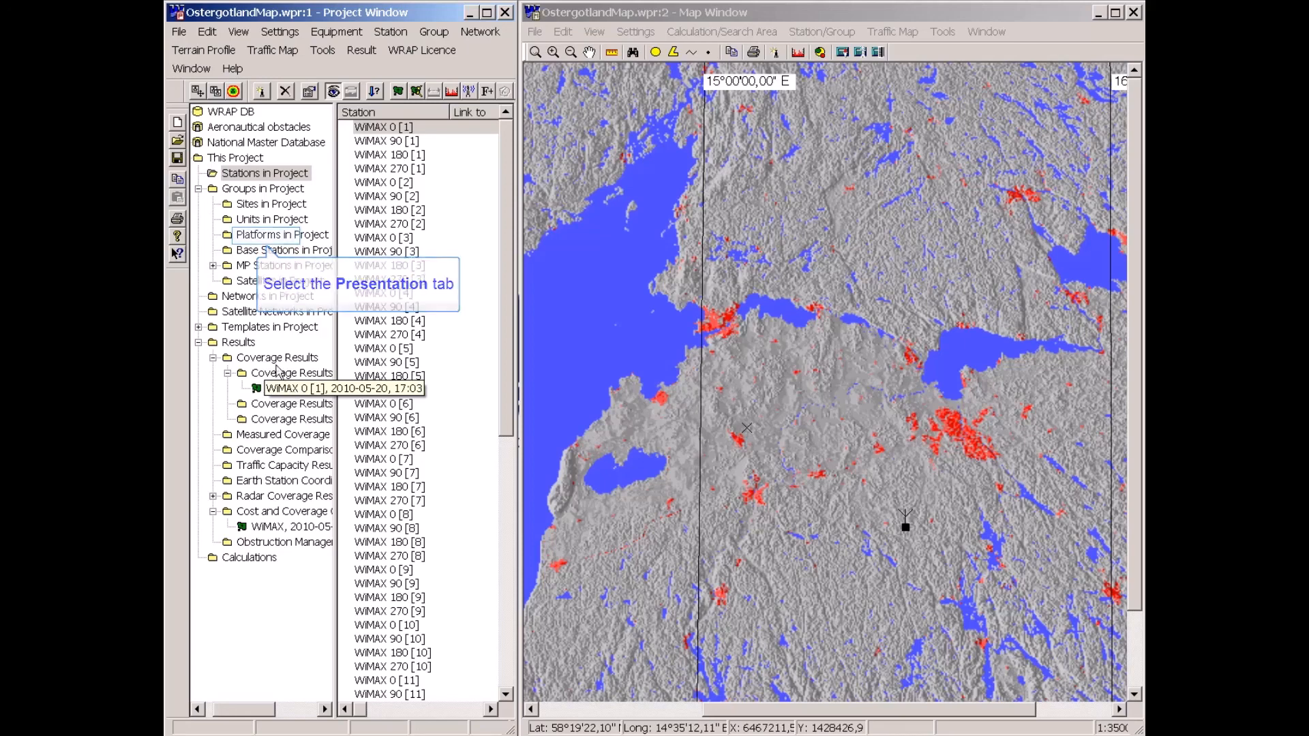
{"action": "left_click", "coordinate": [268, 238]}
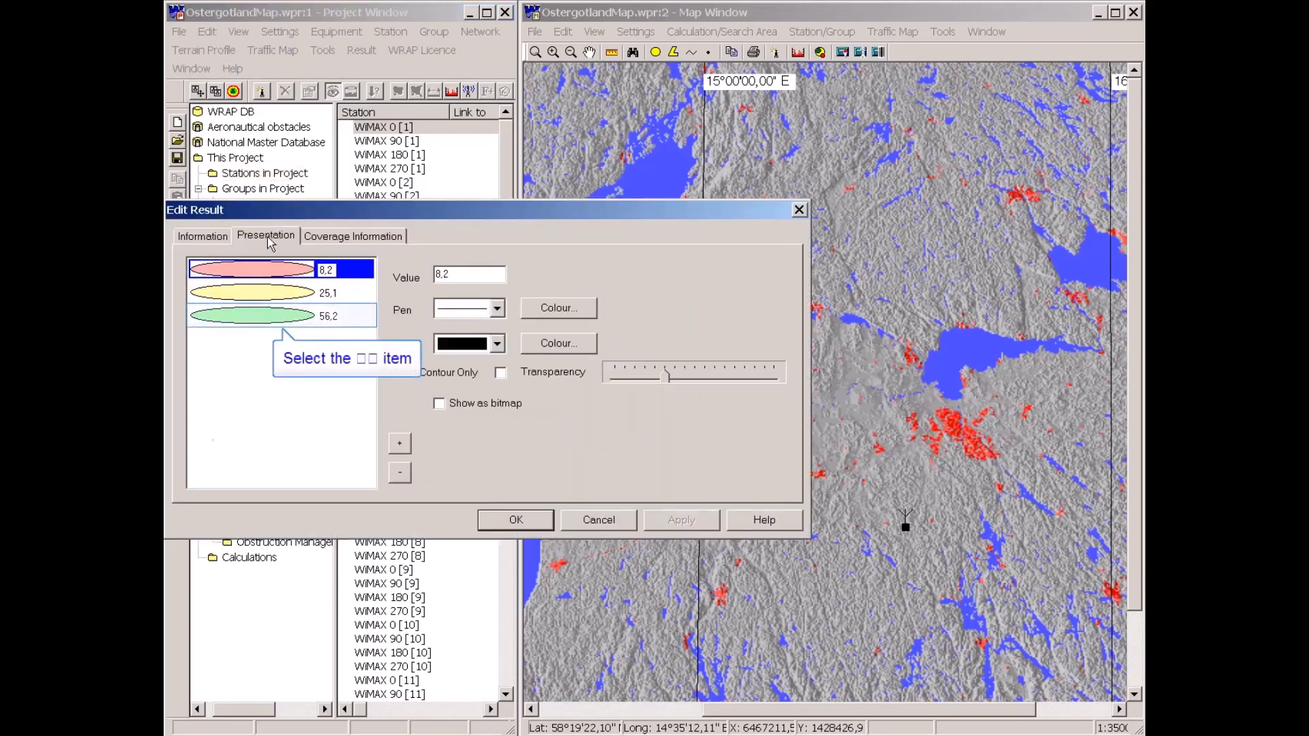
{"action": "left_click", "coordinate": [256, 320]}
{"action": "type", "text": "5"}
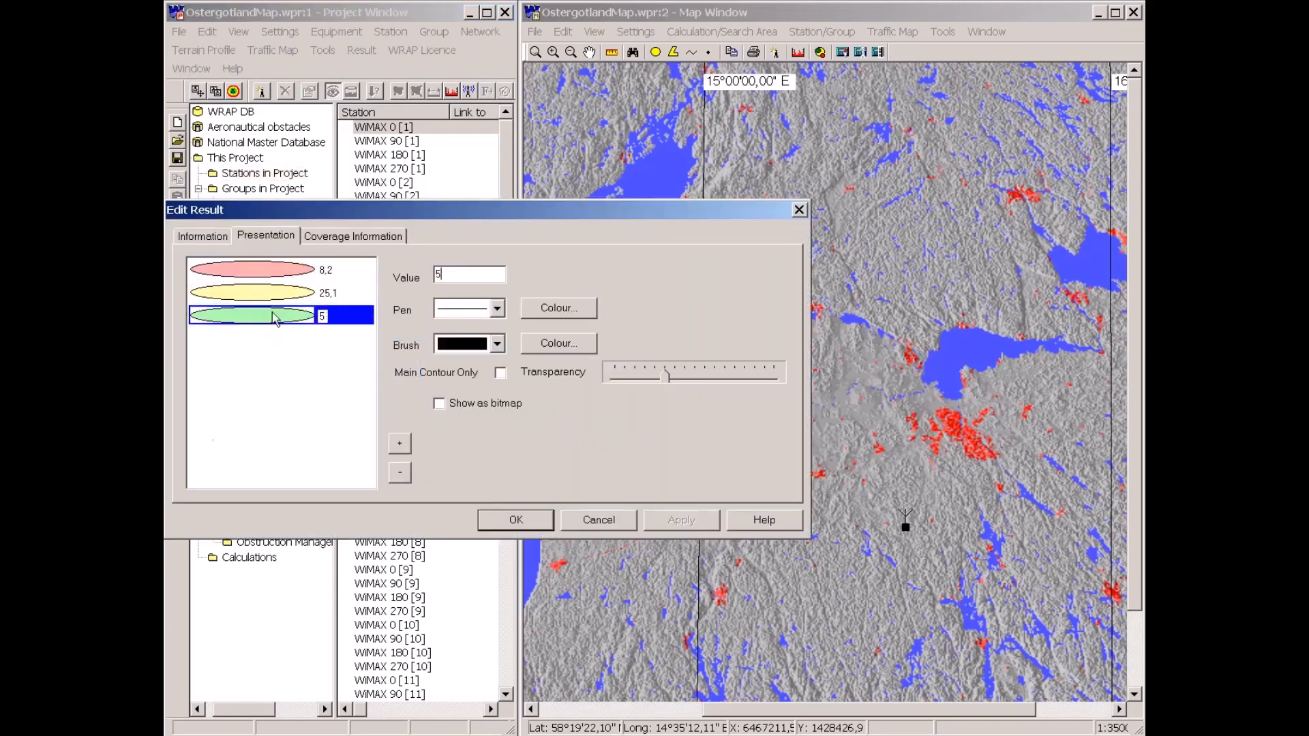
{"action": "left_click", "coordinate": [285, 294]}
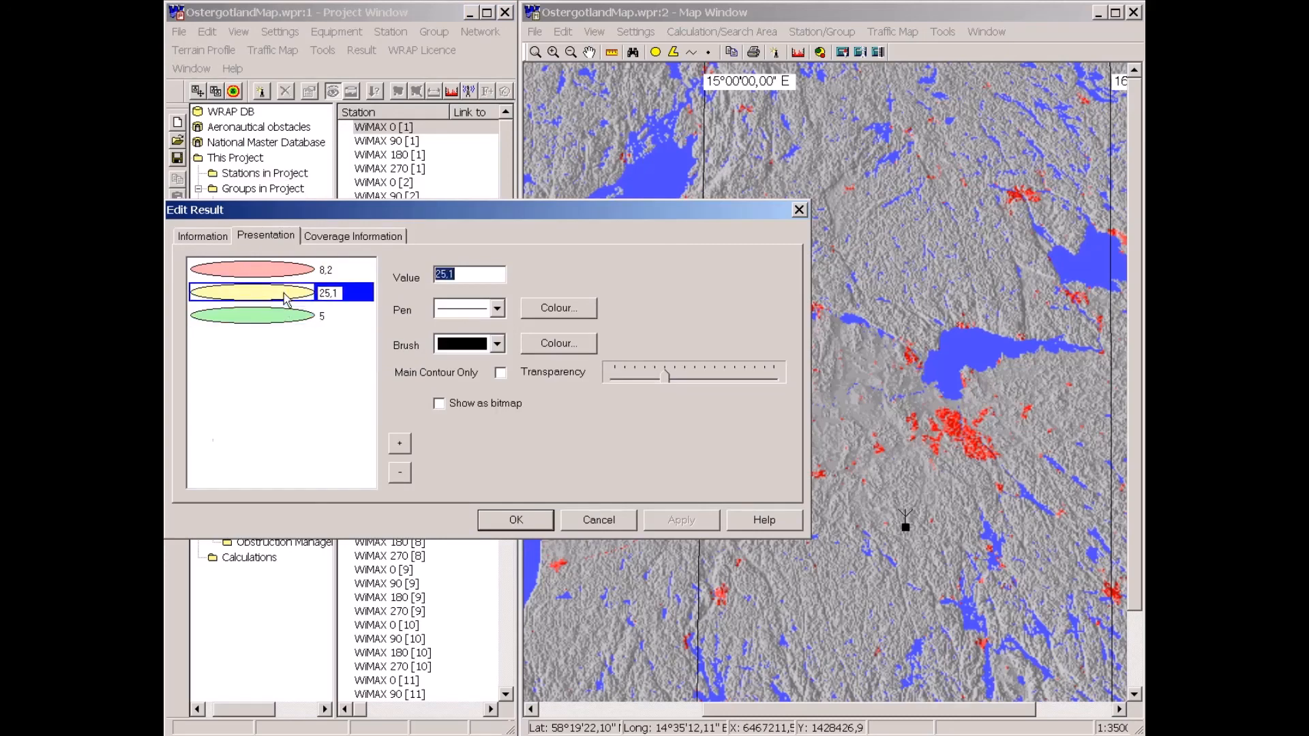
{"action": "type", "text": "15"}
{"action": "left_click", "coordinate": [279, 273]}
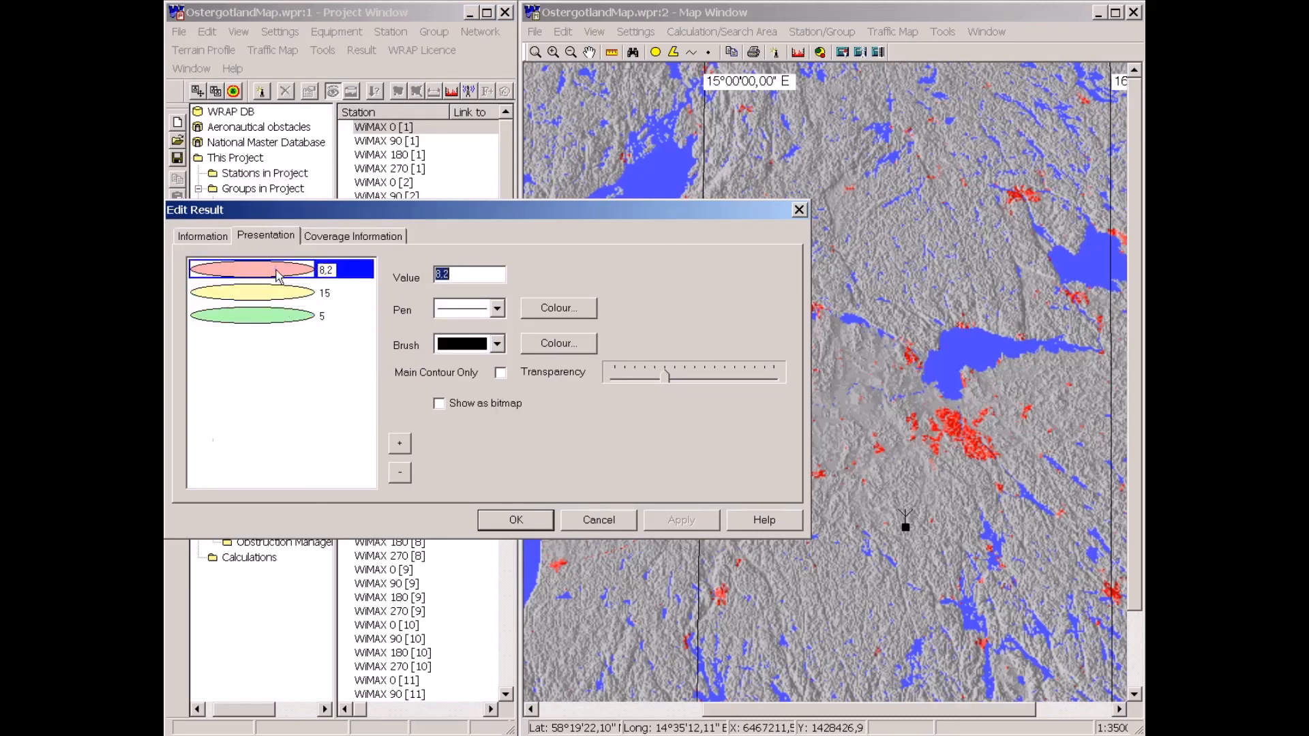
{"action": "type", "text": "25"}
{"action": "key", "text": "Return"}
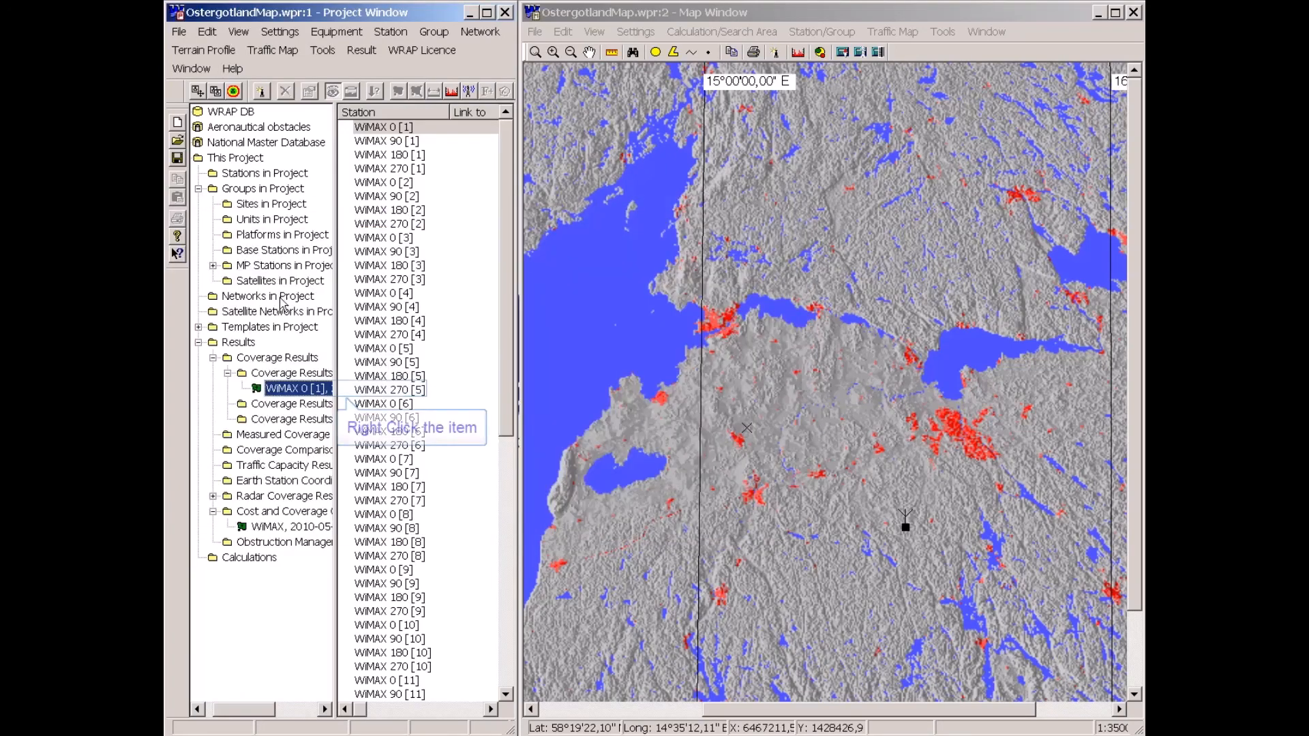
Make the WiMAX 0 [1] coverage result visible on the map and turn on Show Cursor Value for it.
{"action": "right_click", "coordinate": [279, 386]}
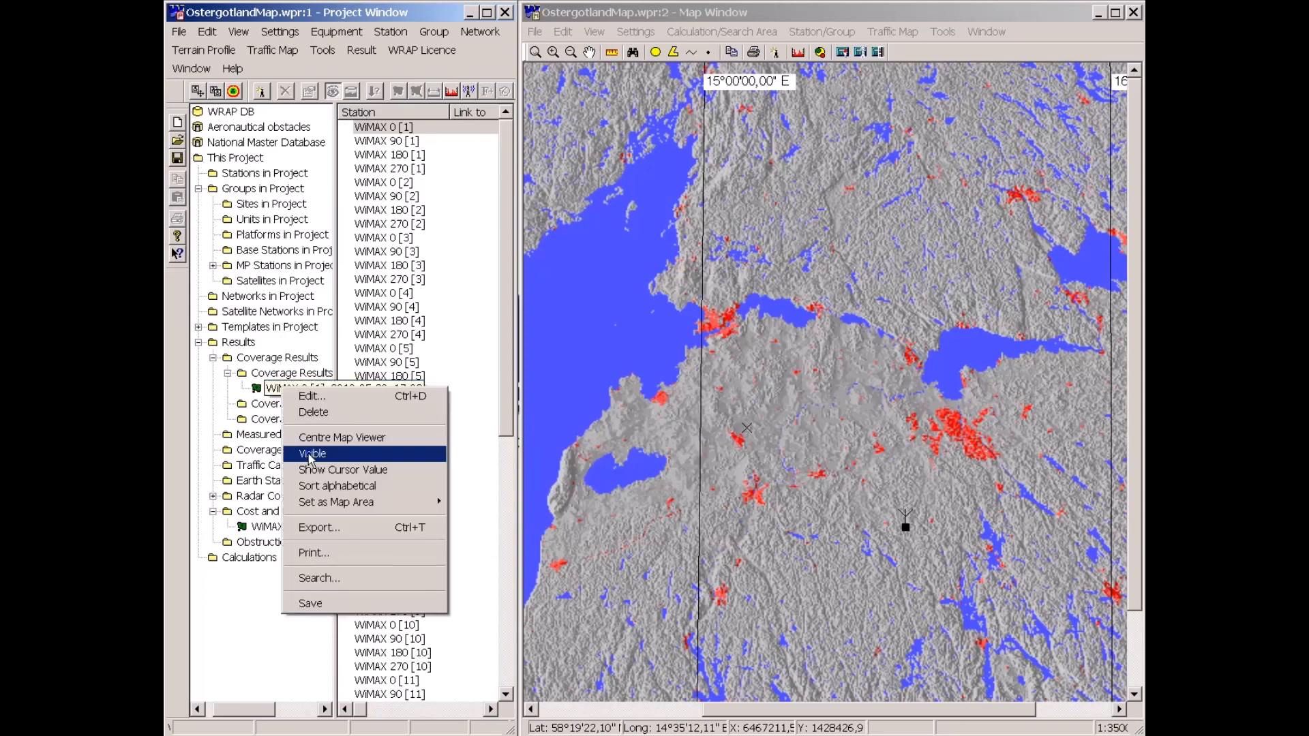
{"action": "left_click", "coordinate": [310, 455]}
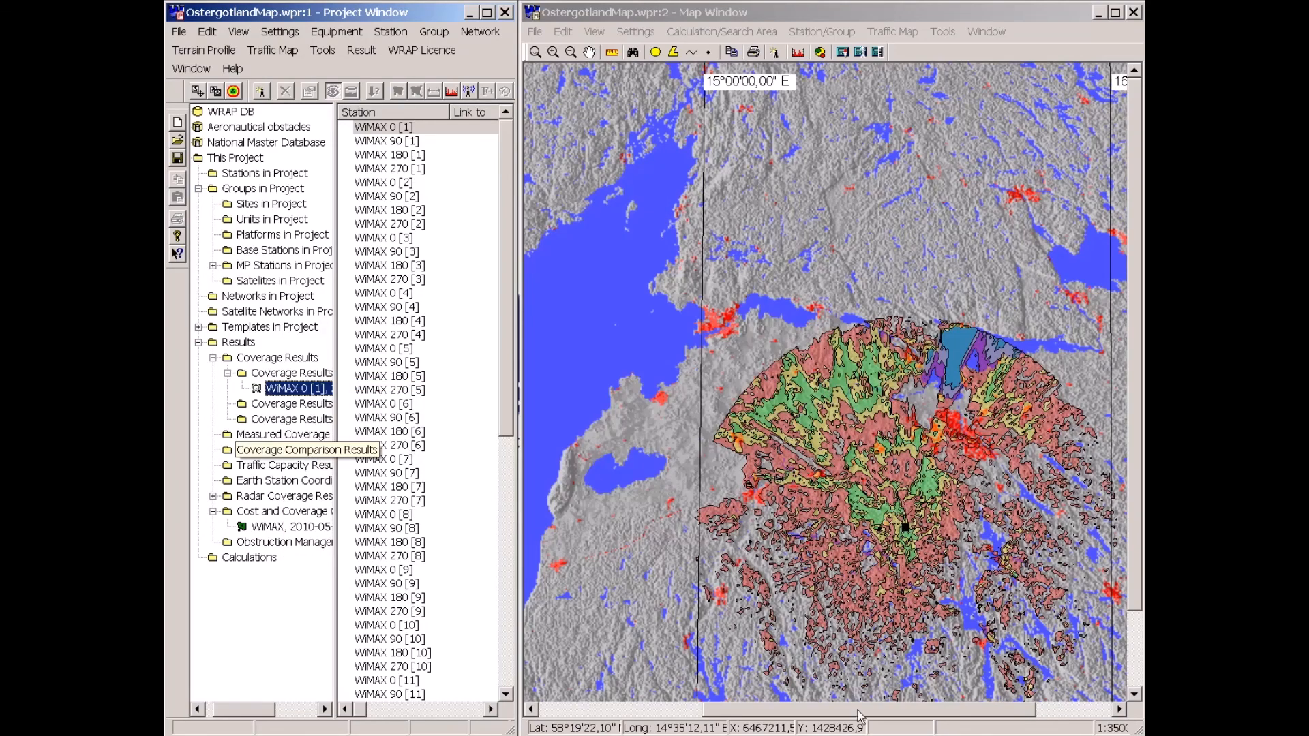
{"action": "left_click_drag", "start_coordinate": [859, 716], "coordinate": [907, 719]}
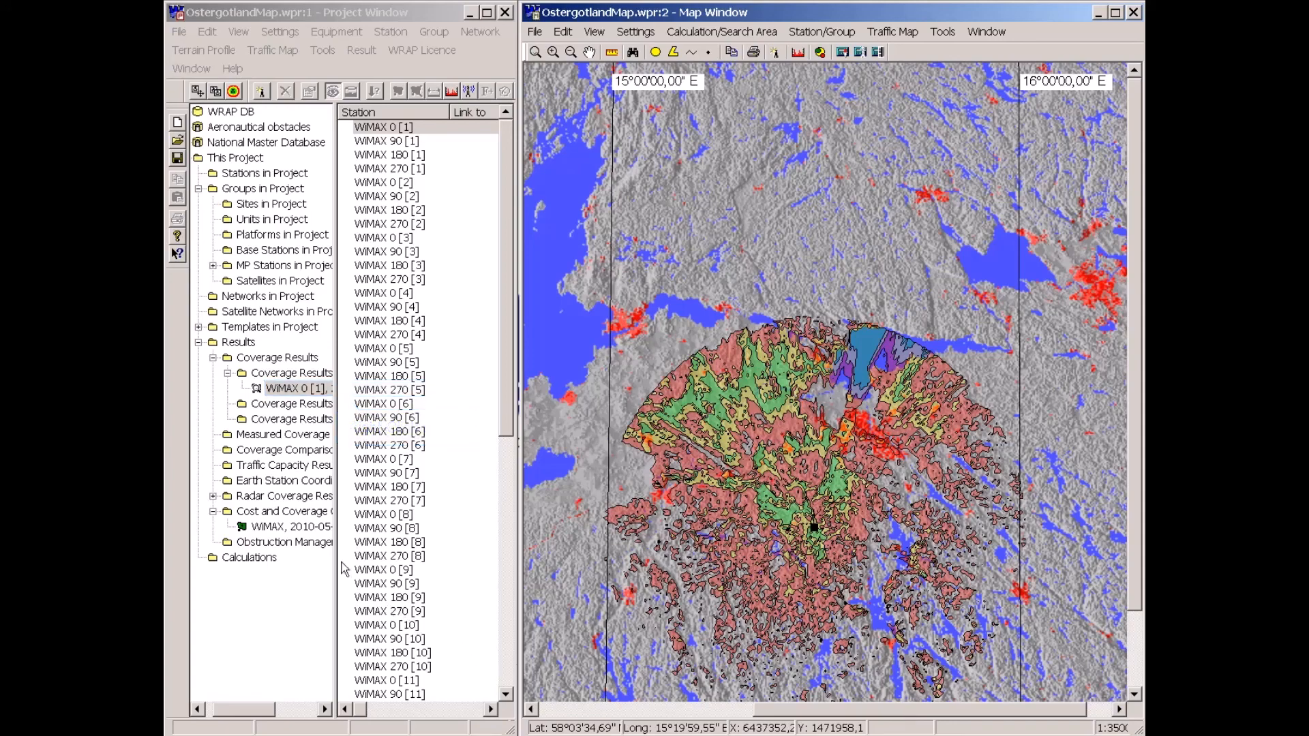
{"action": "right_click", "coordinate": [281, 388]}
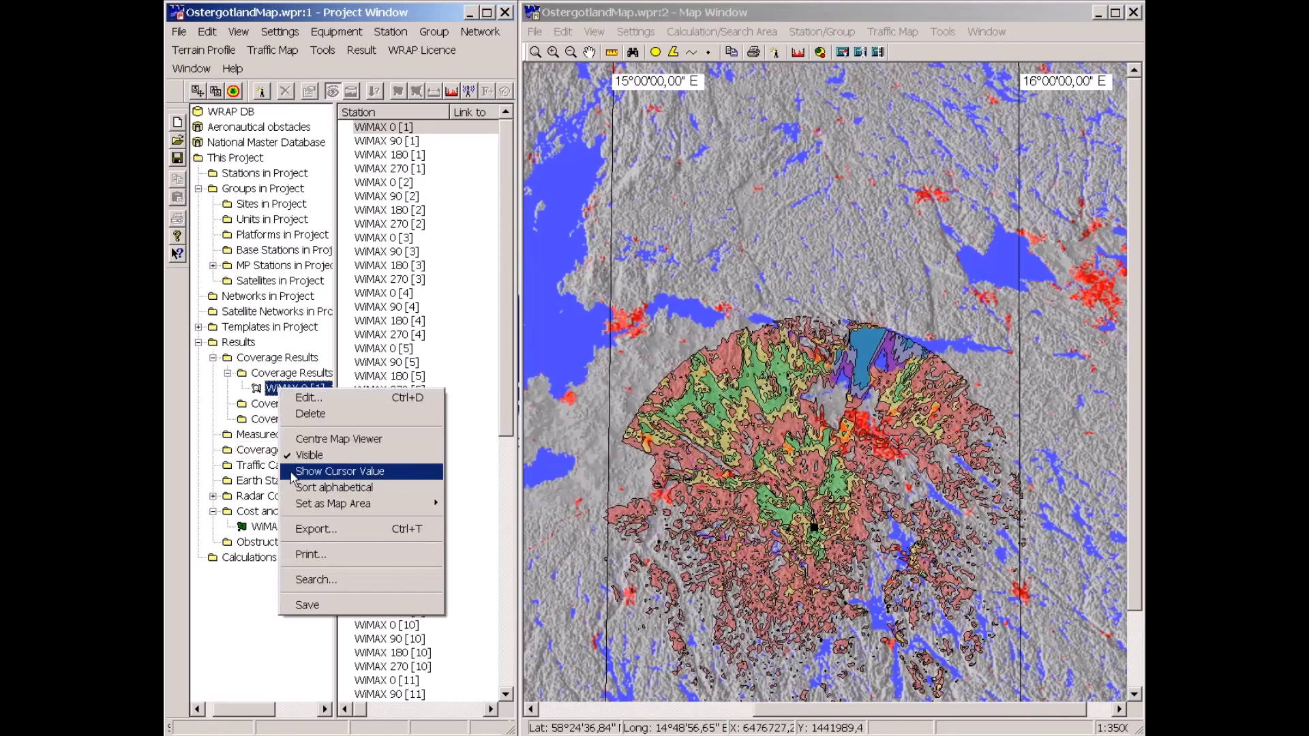
{"action": "left_click", "coordinate": [293, 477]}
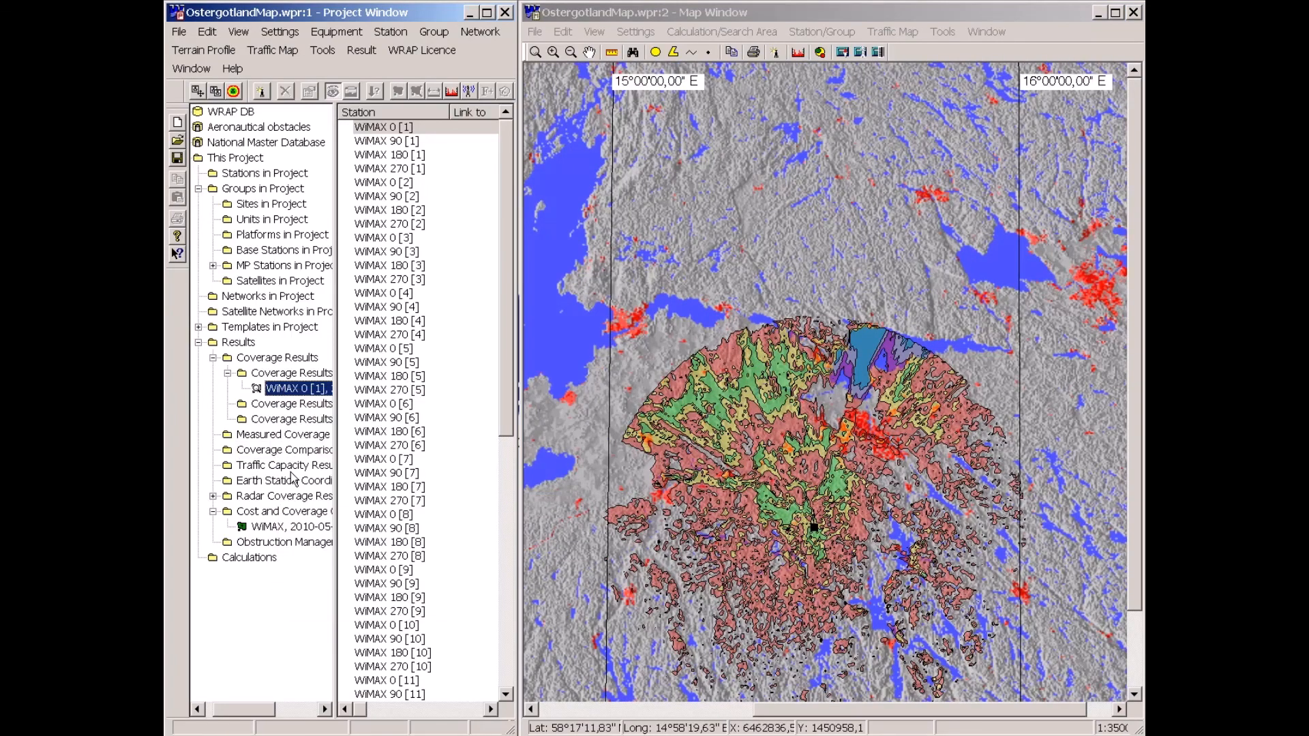